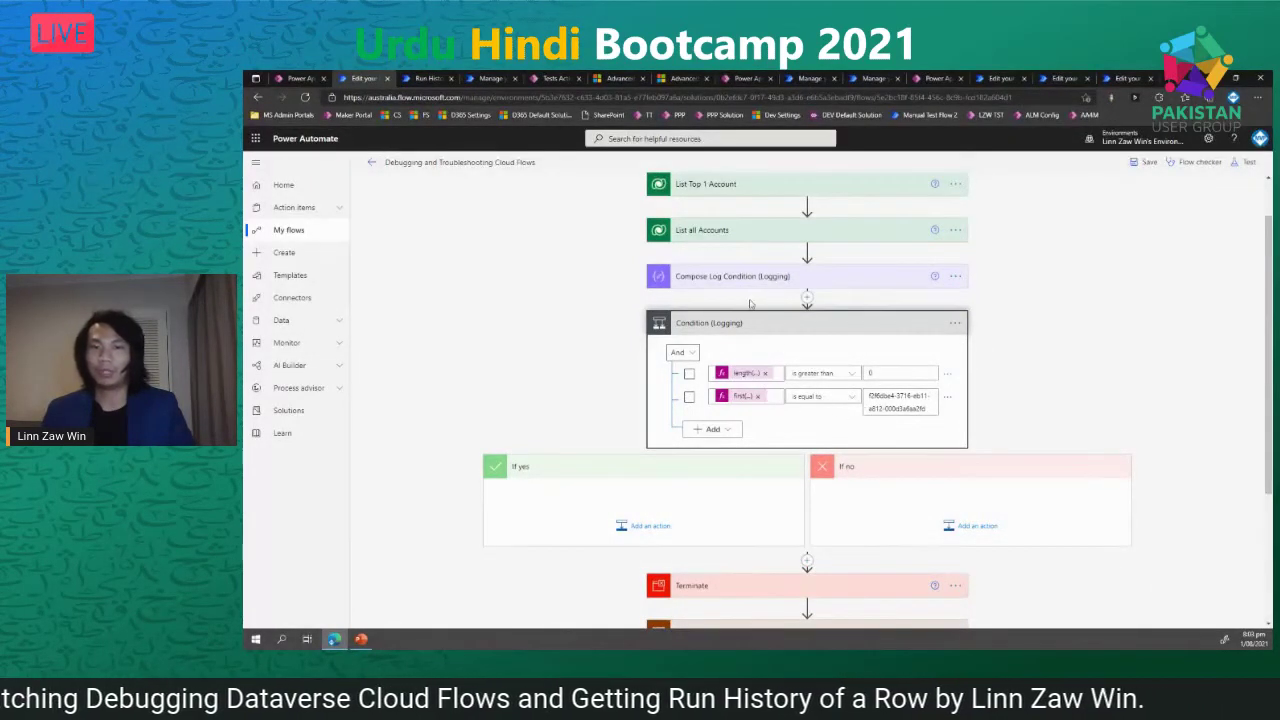
- Check the inputs of Compose Log Condition (Logging), and open the flow's 7/29/2021 3:12:23 PM run from its run history
click(756, 280)
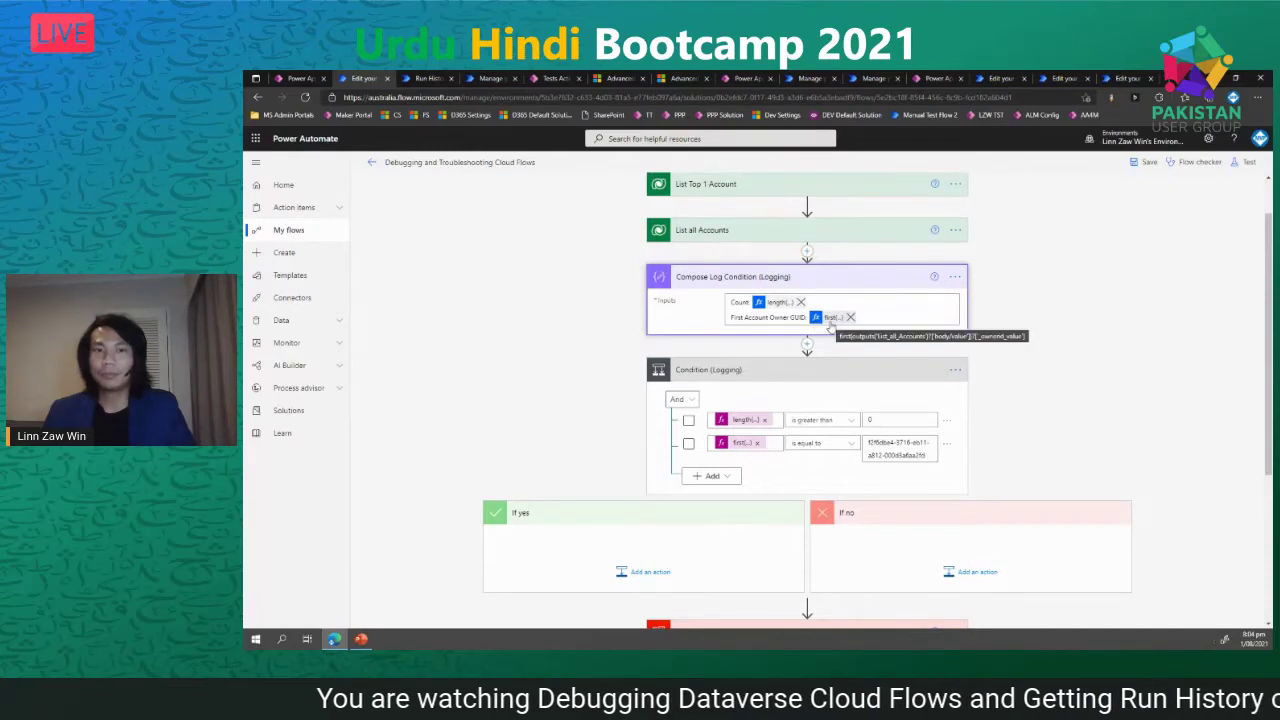
click(490, 78)
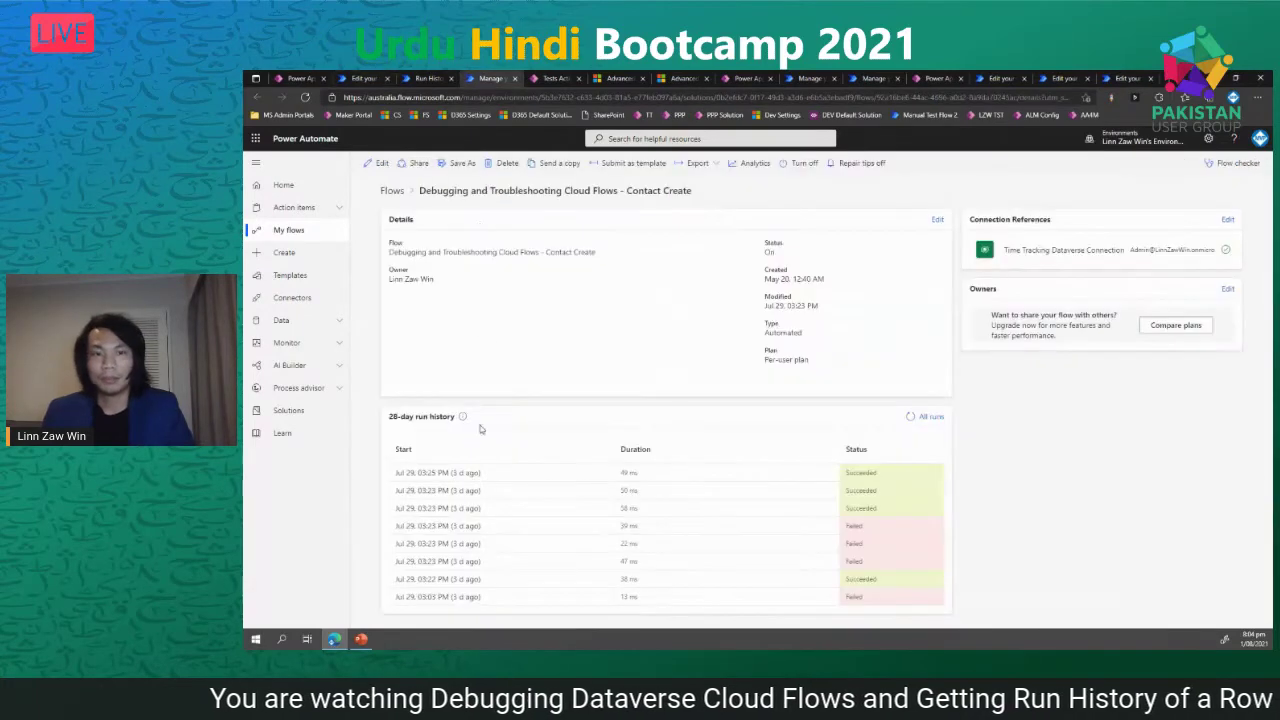
click(459, 580)
key(ctrl+2)
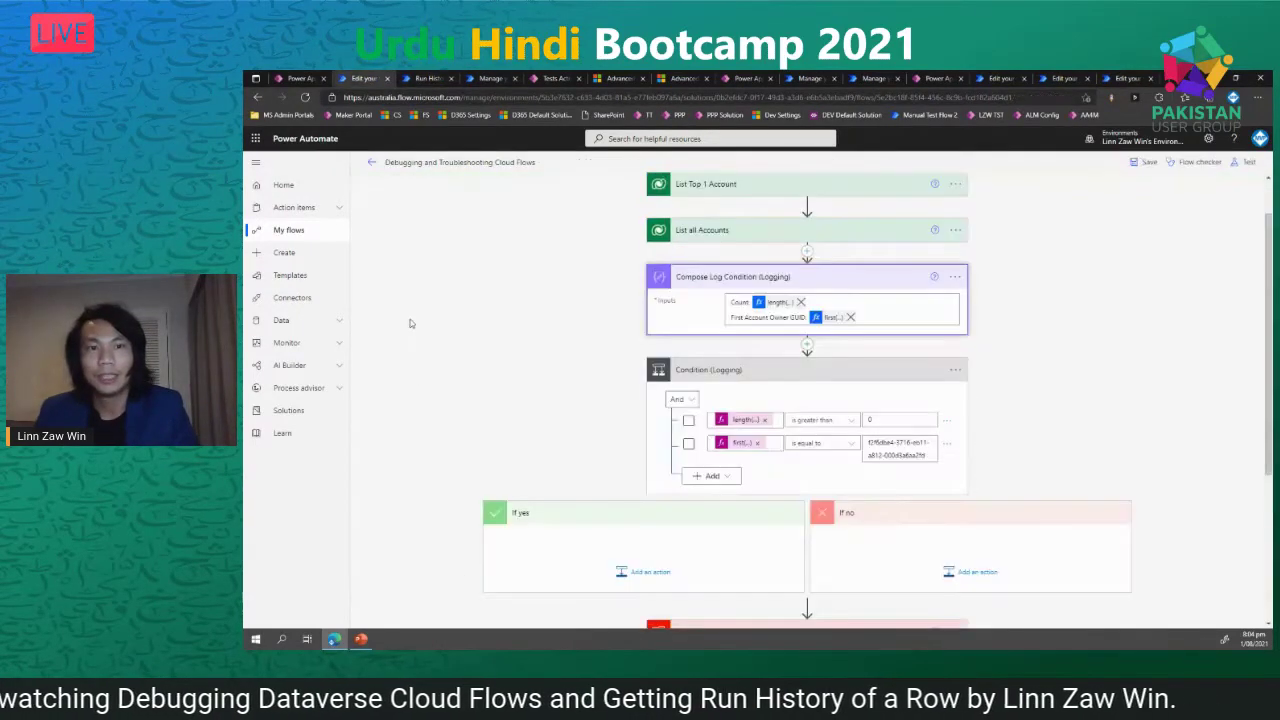
middle_click(370, 164)
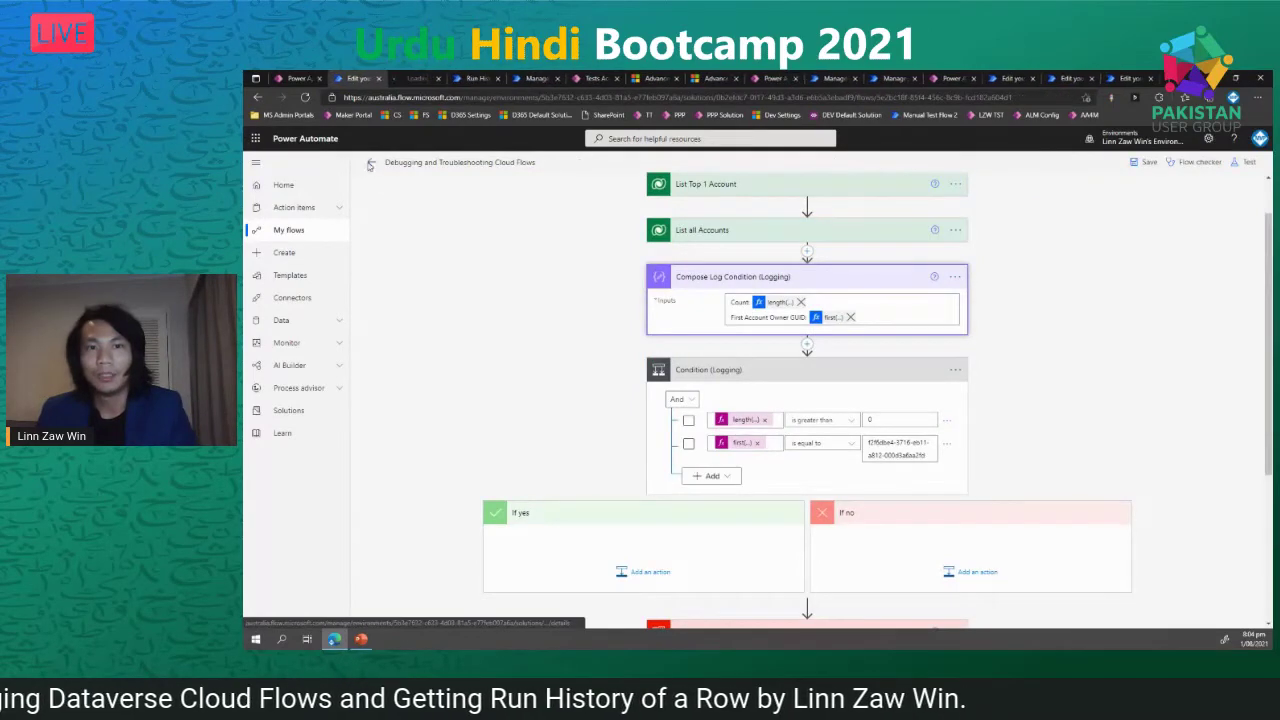
key(ctrl+3)
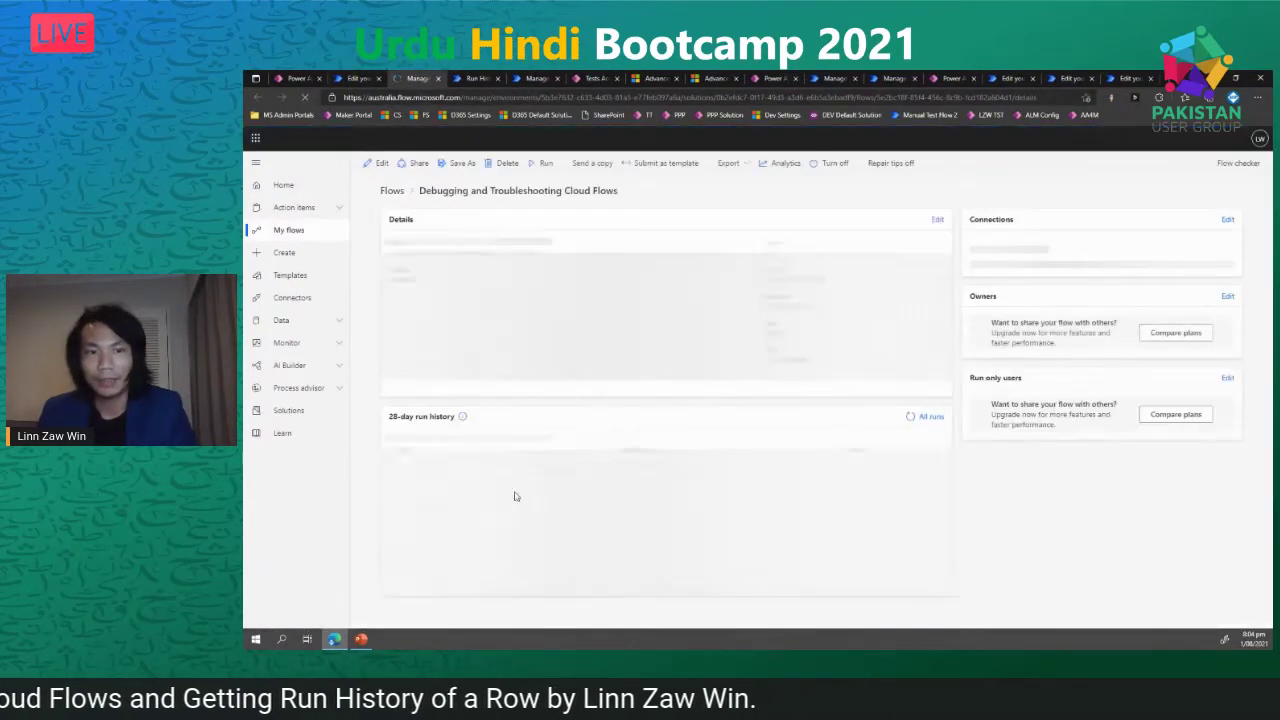
click(451, 562)
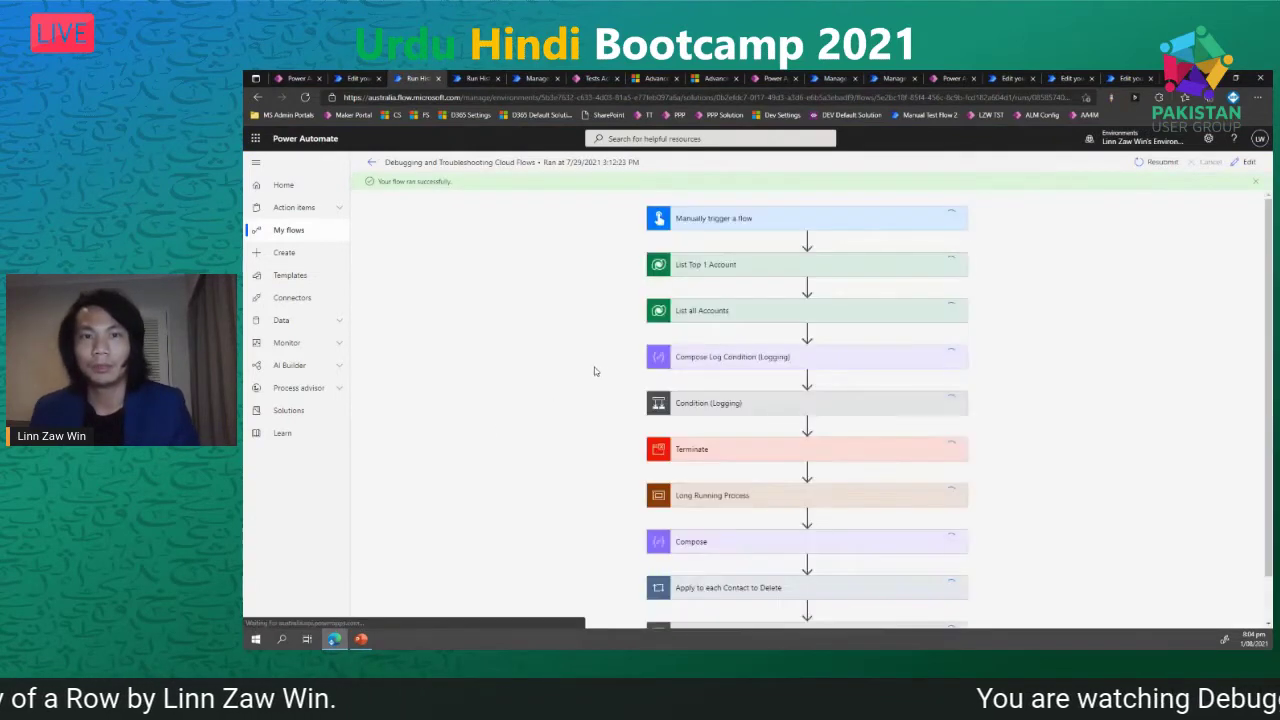
- Examine the count and first account owner GUID logged by Compose Log Condition (Logging) in this run
click(768, 314)
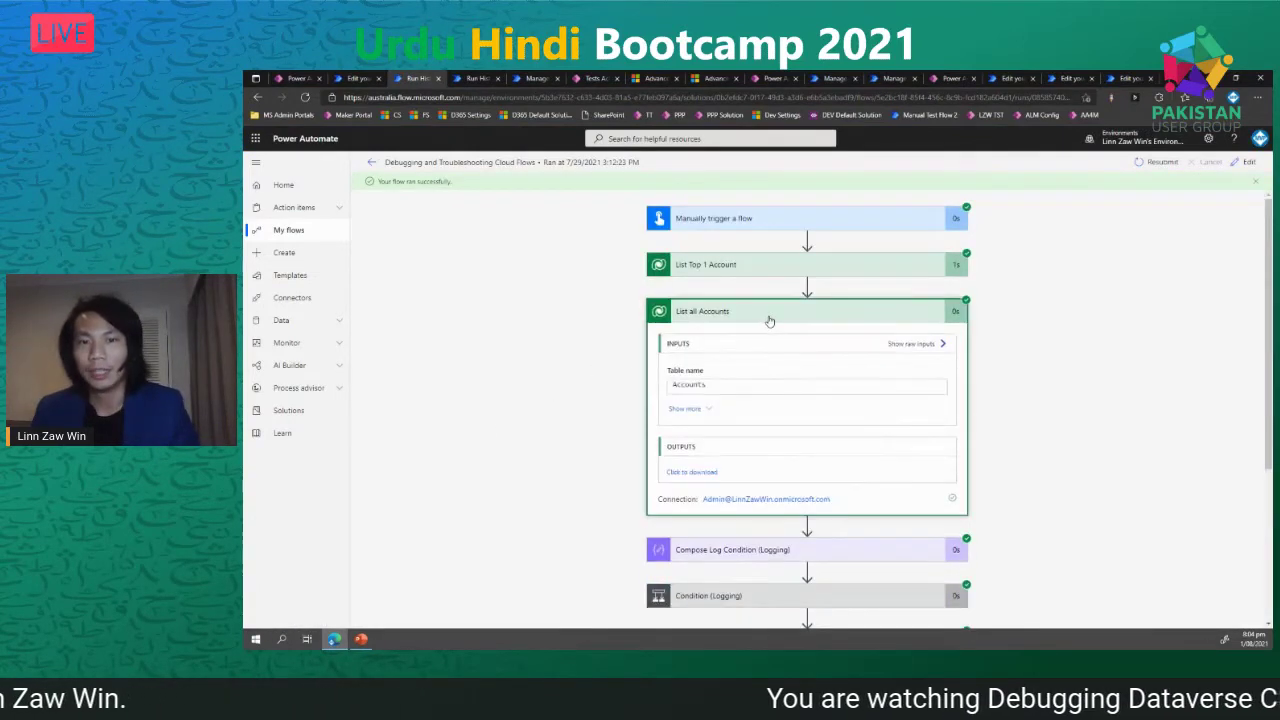
click(769, 320)
click(767, 362)
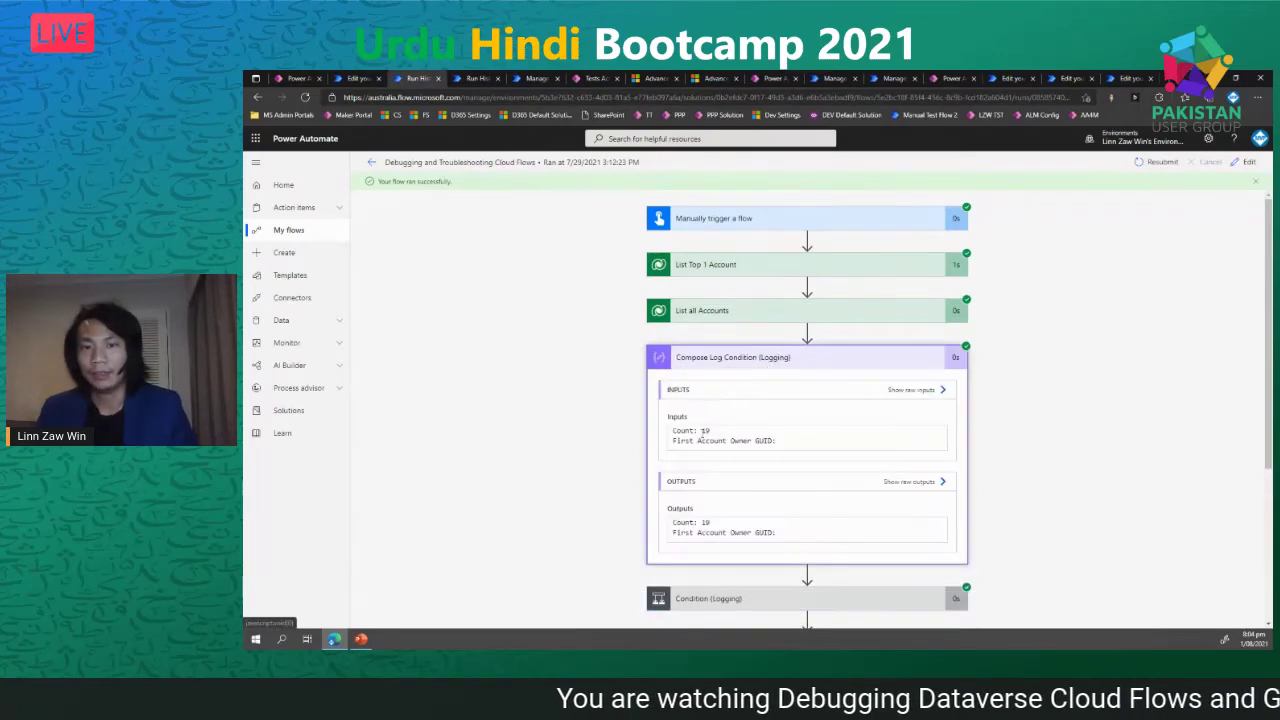
drag(672, 430, 711, 432)
scroll(714, 438, down, 1)
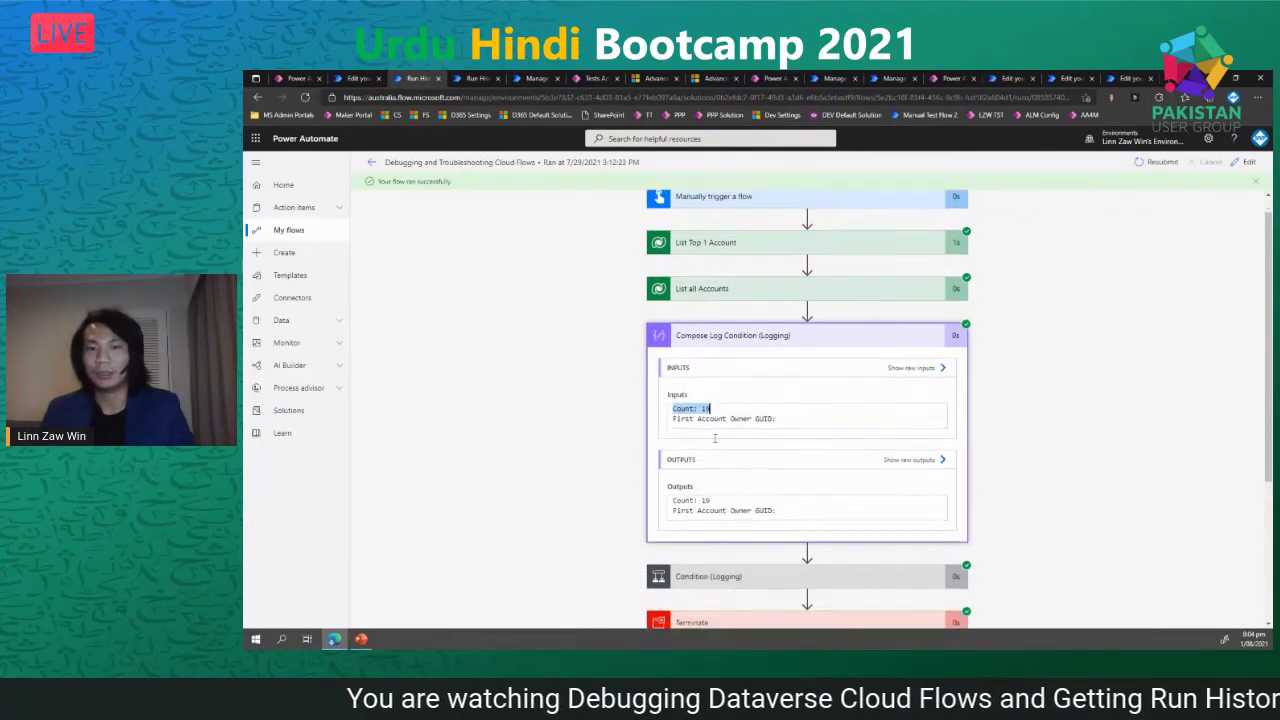
scroll(714, 438, down, 1)
drag(677, 309, 792, 313)
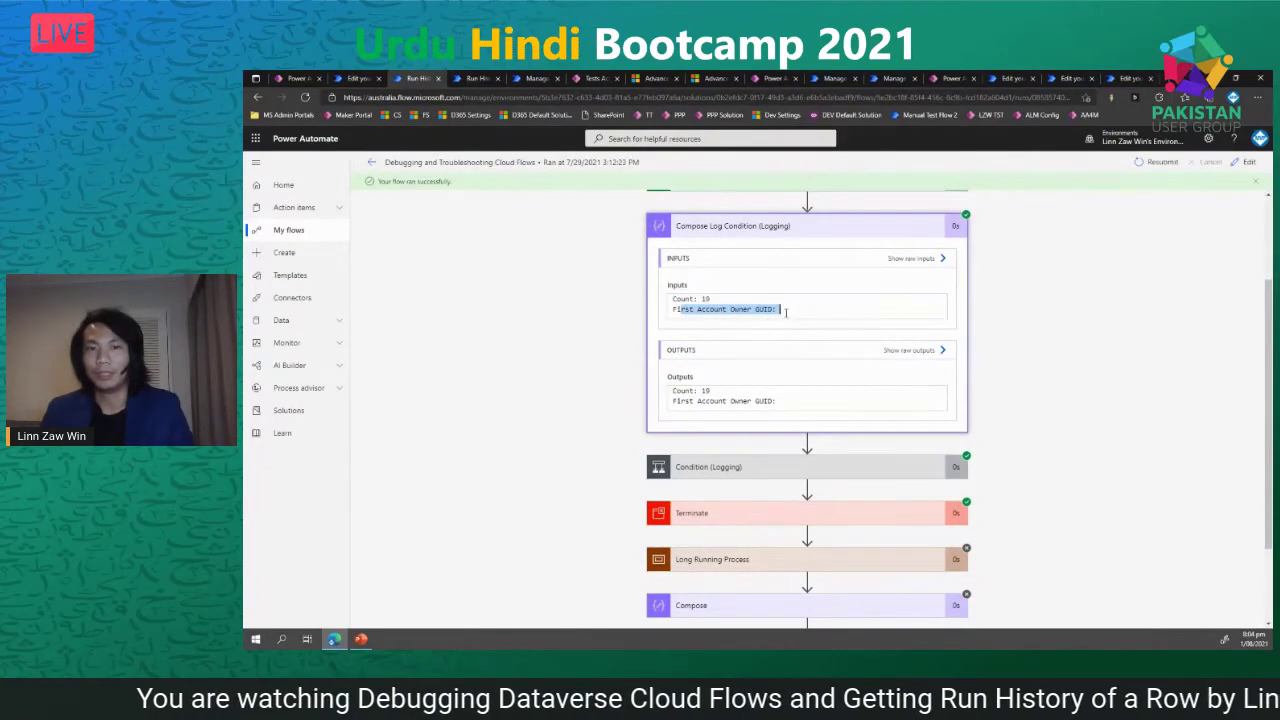
click(786, 312)
drag(382, 165, 421, 251)
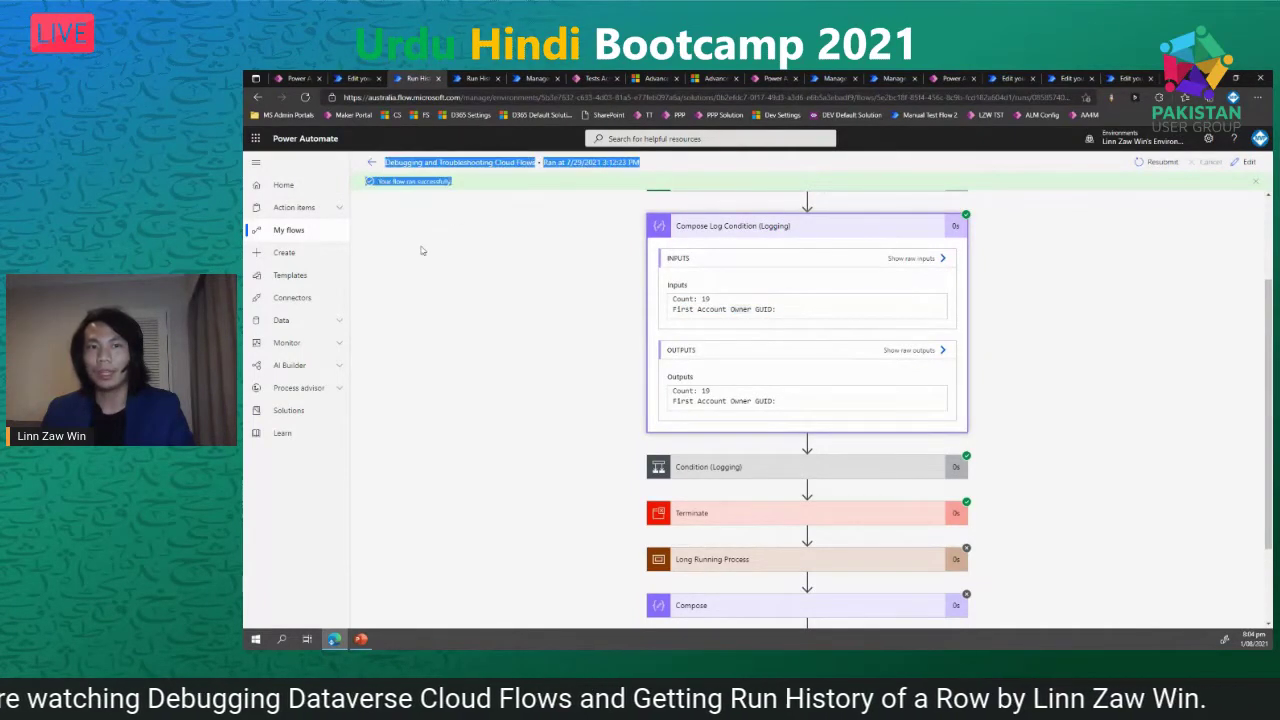
click(421, 251)
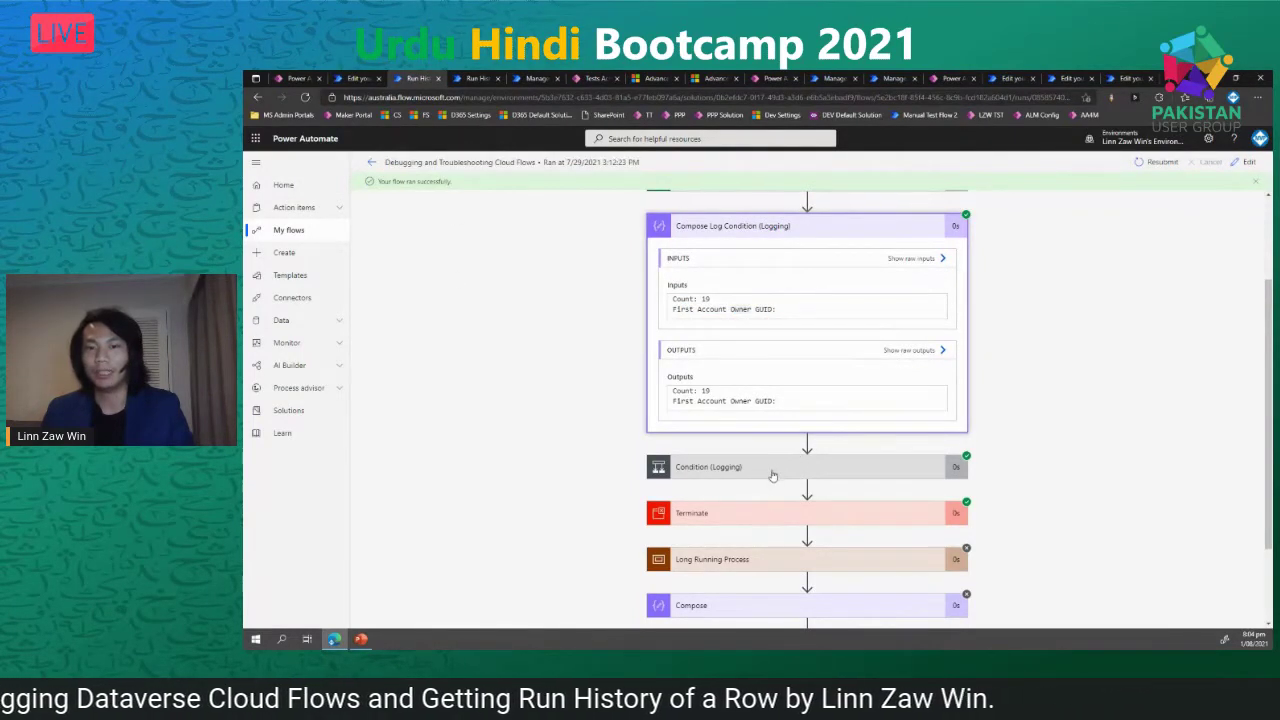
- Examine the expression result of Condition (Logging) and compare it with the logged first account owner GUID
click(772, 476)
scroll(768, 401, down, 2)
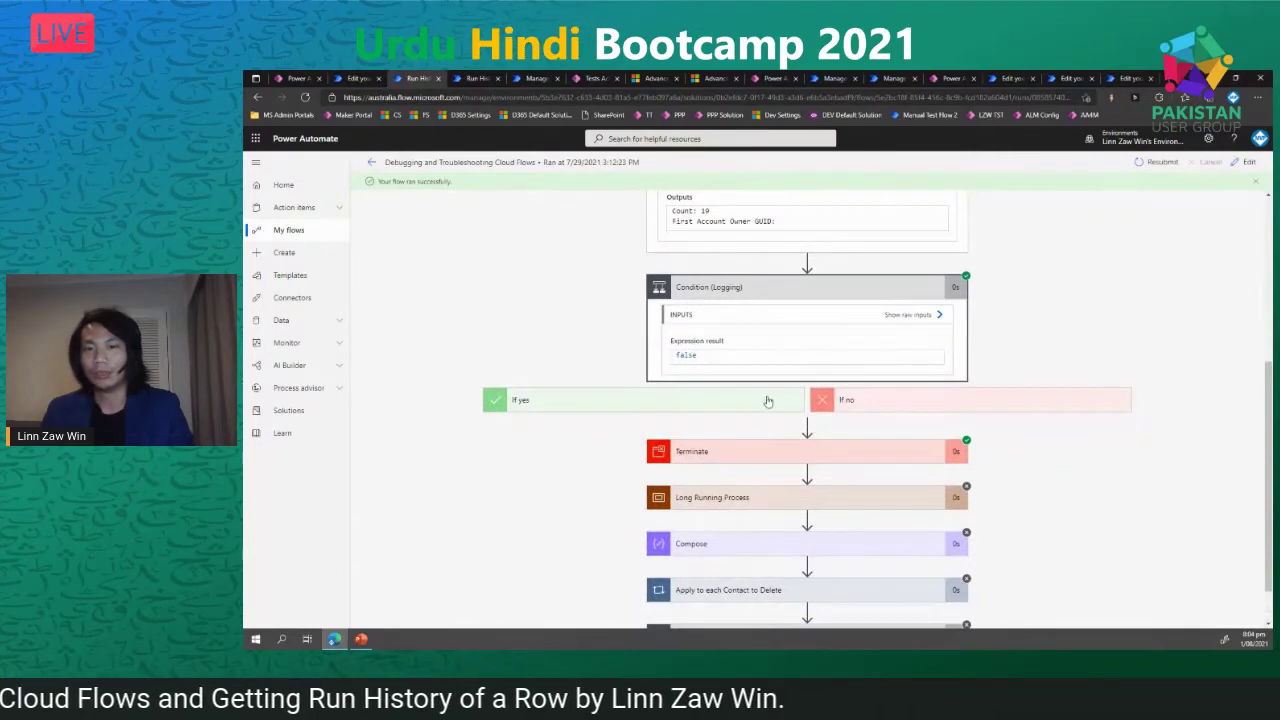
drag(697, 360, 857, 392)
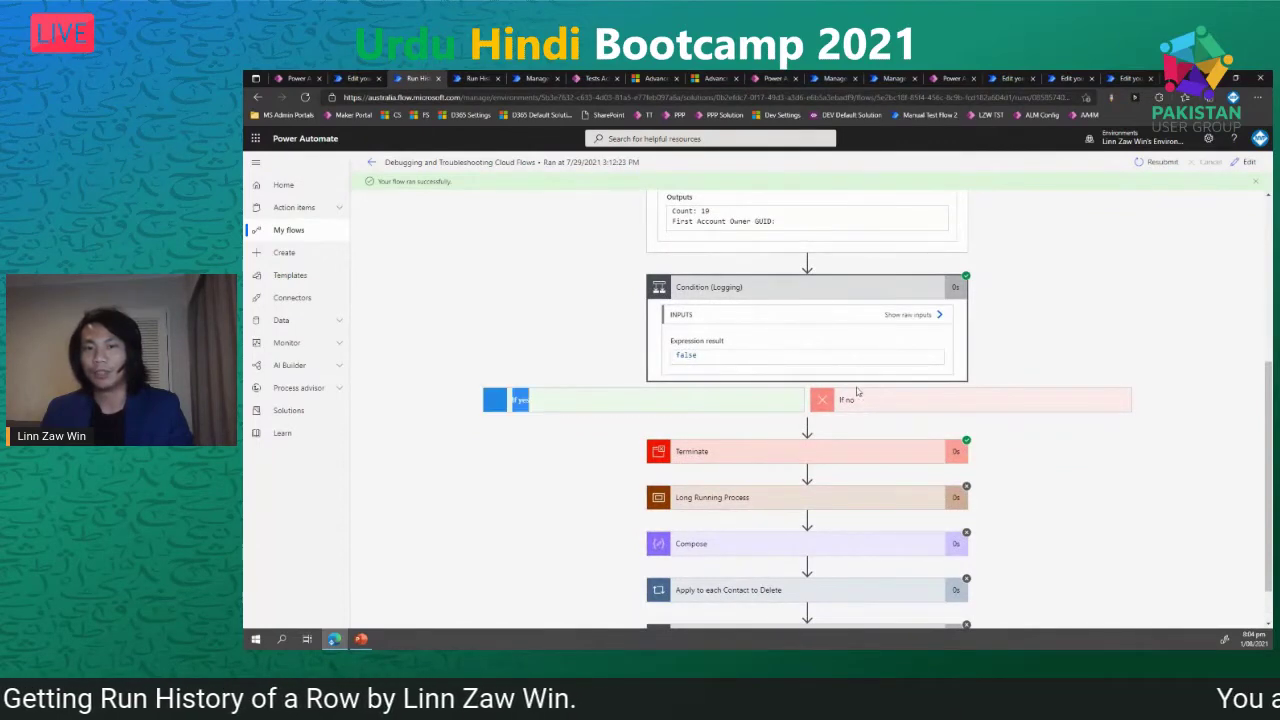
scroll(782, 283, up, 1)
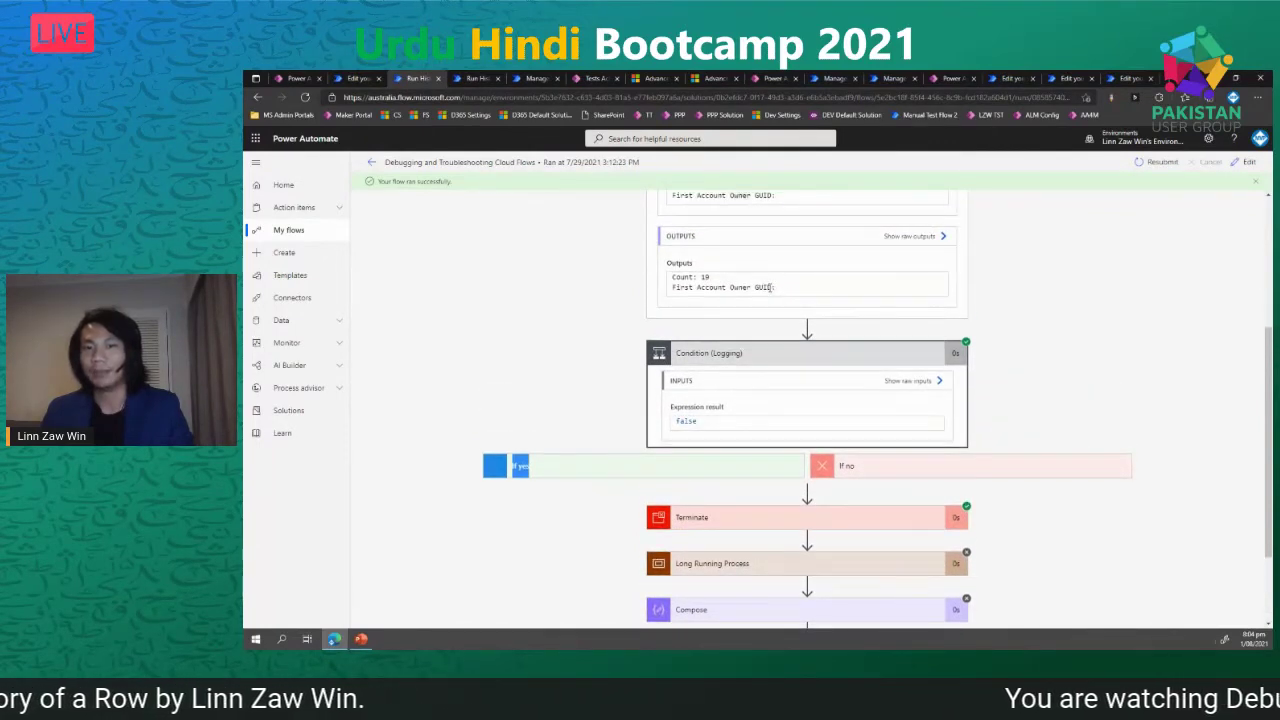
click(788, 287)
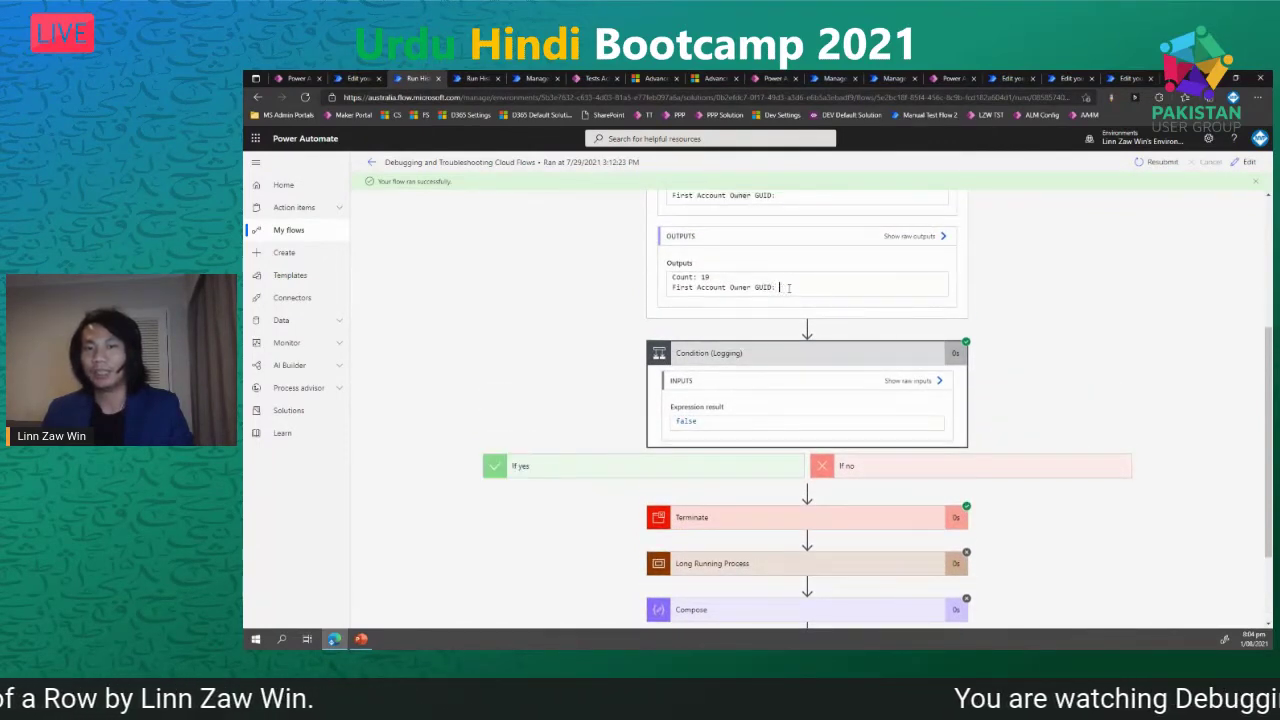
click(900, 412)
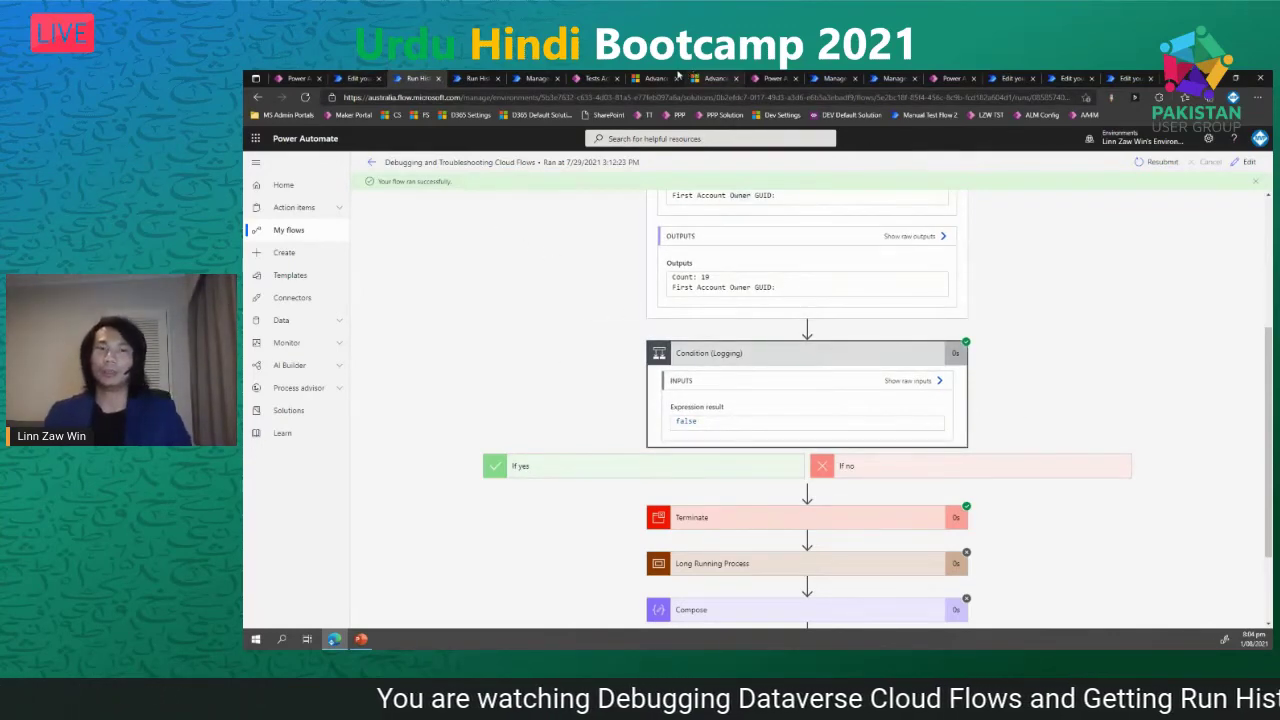
- Return to the flow's editor page, and advance the PowerPoint presentation to the Show Raw Outputs slide
click(360, 78)
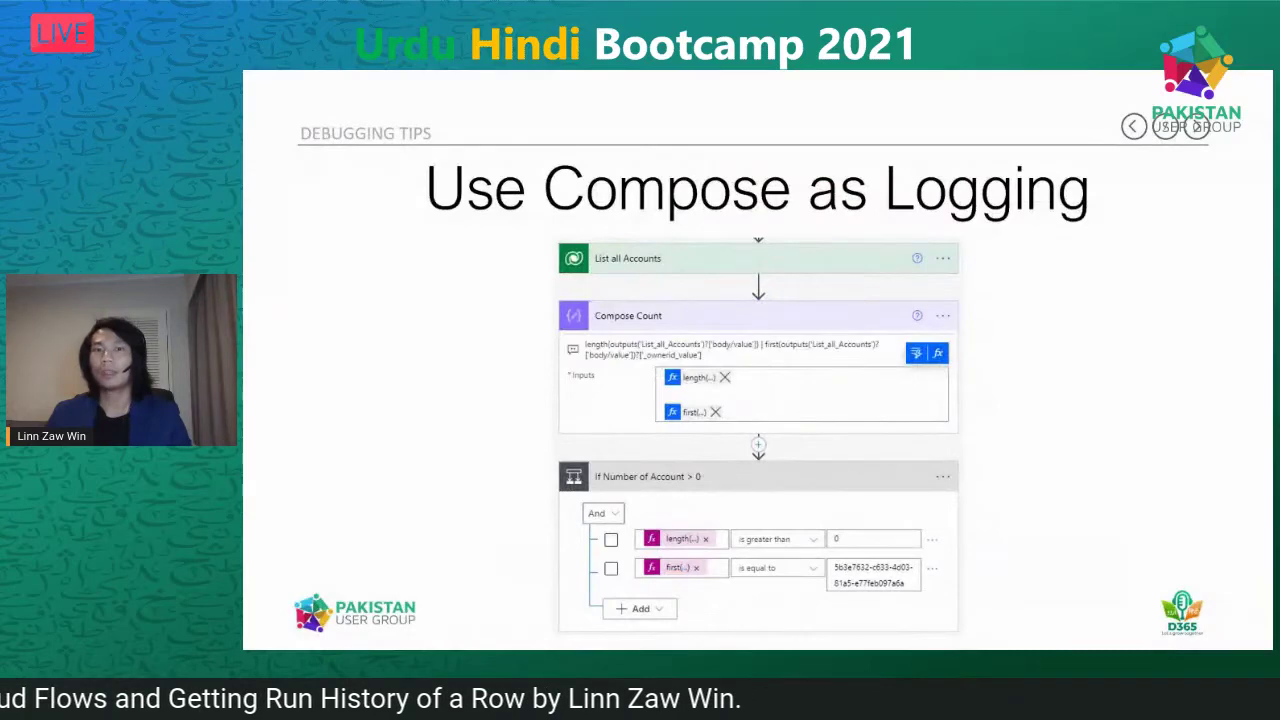
key(Right)
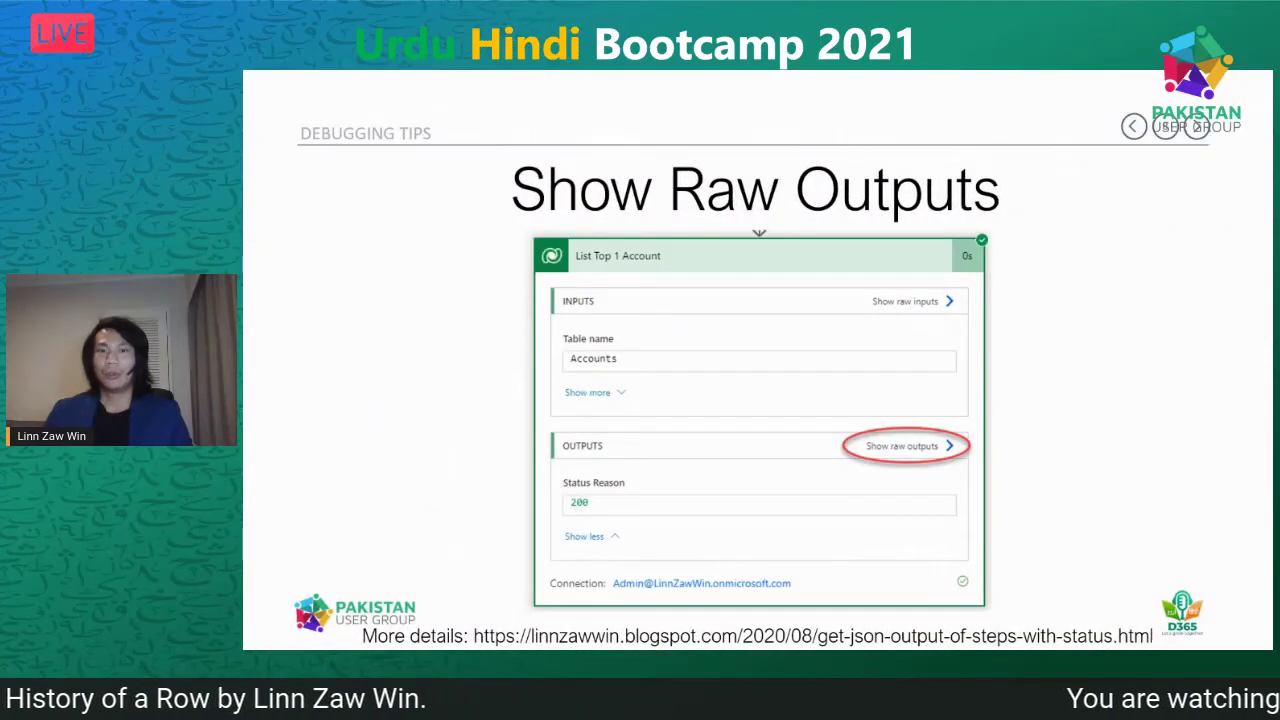
- Switch to the browser and examine the full output records of List all Accounts in the 7/29/2021 3:03:54 PM run
key(alt+Tab)
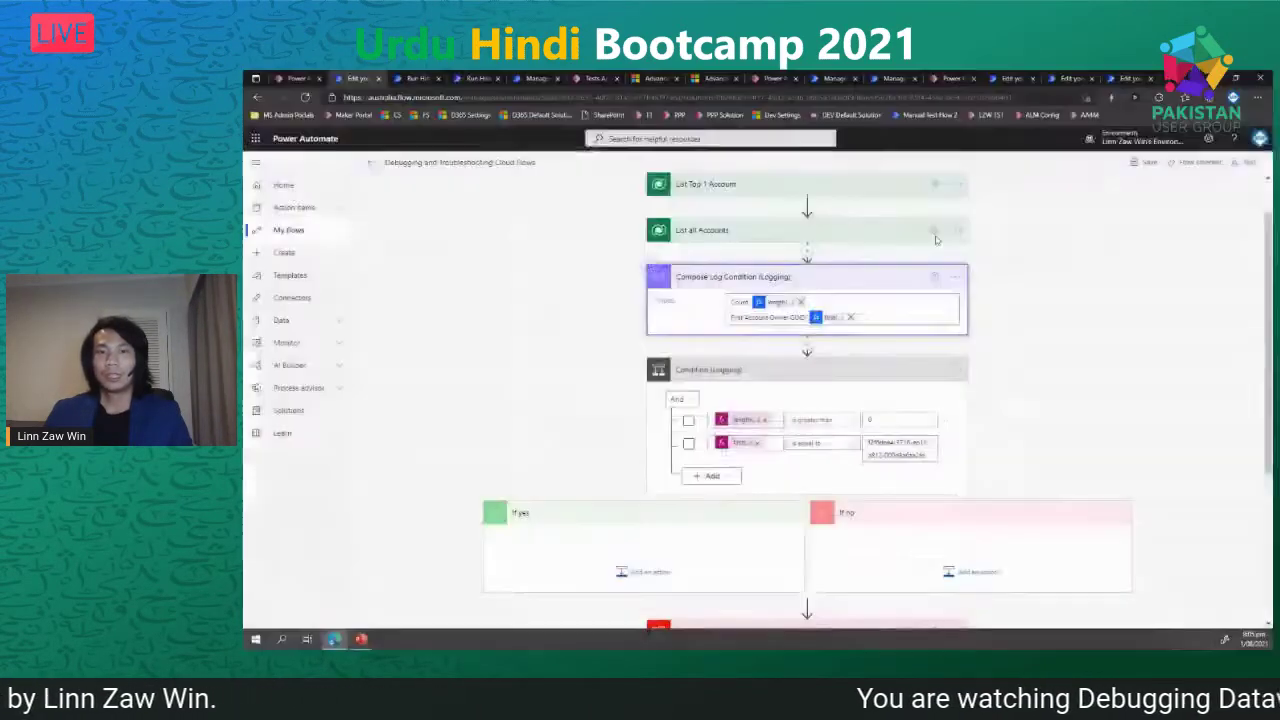
click(413, 78)
middle_click(415, 78)
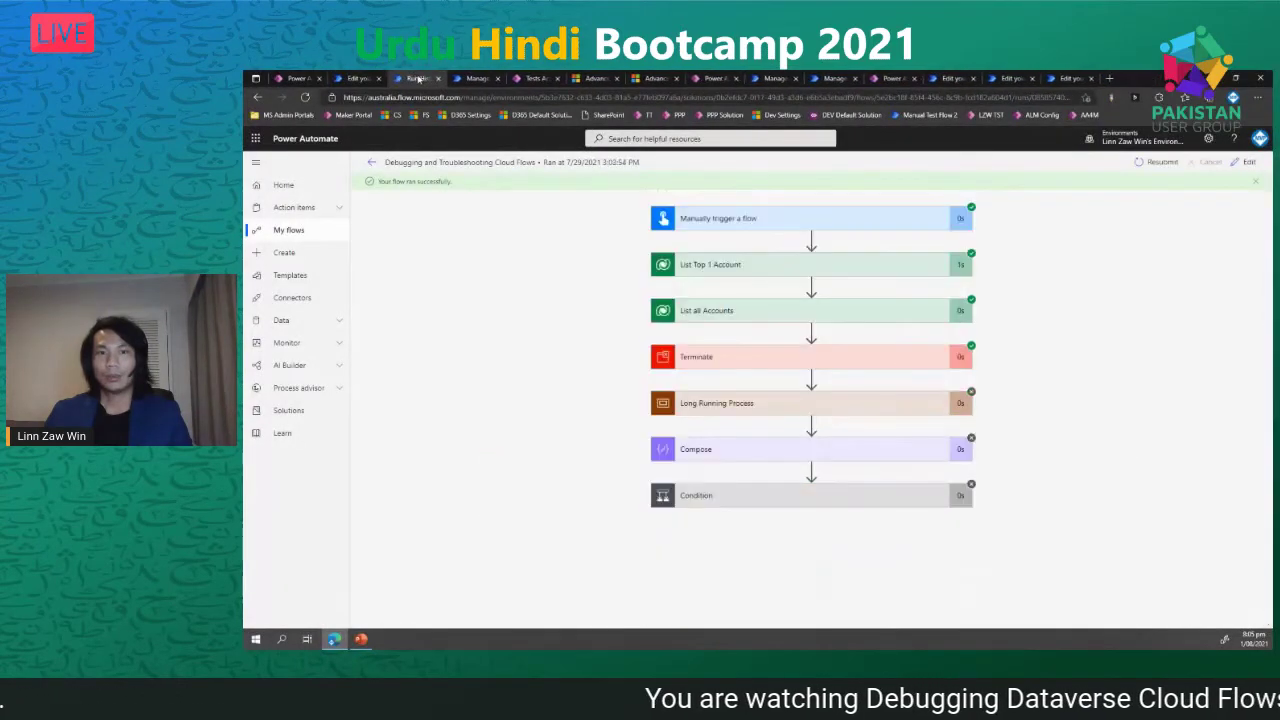
click(747, 312)
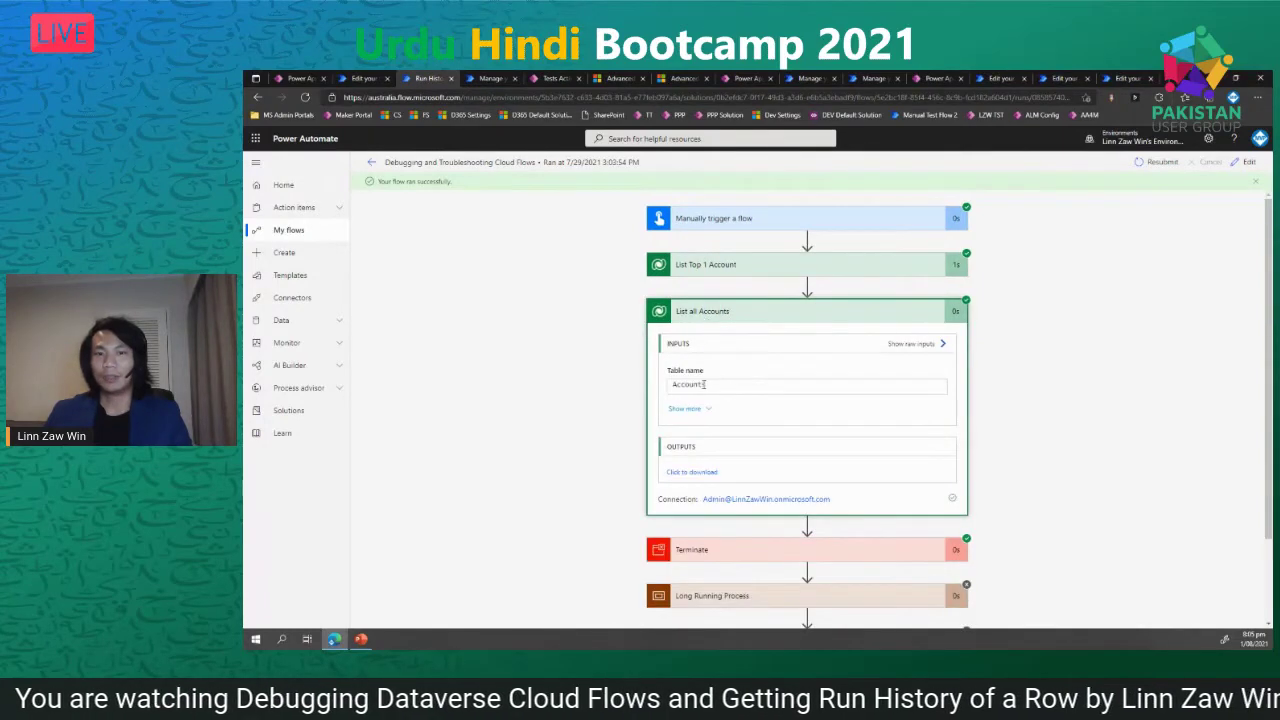
click(703, 477)
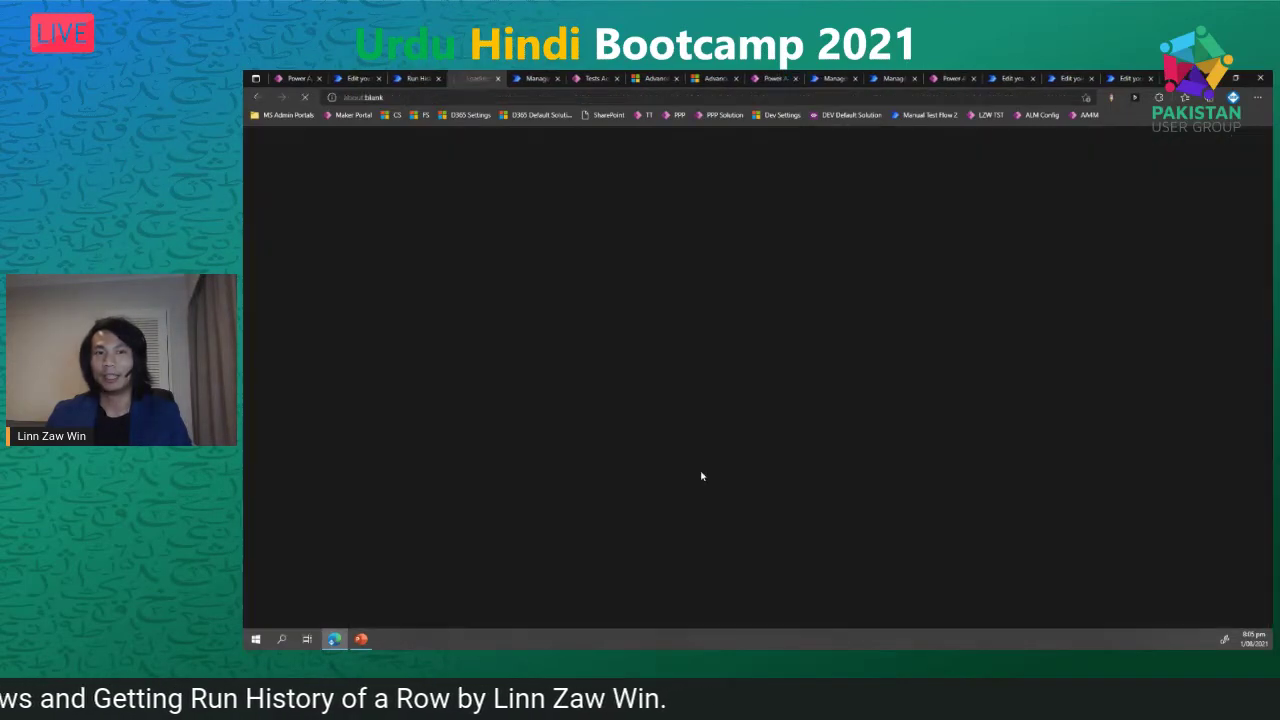
scroll(746, 251, down, 12)
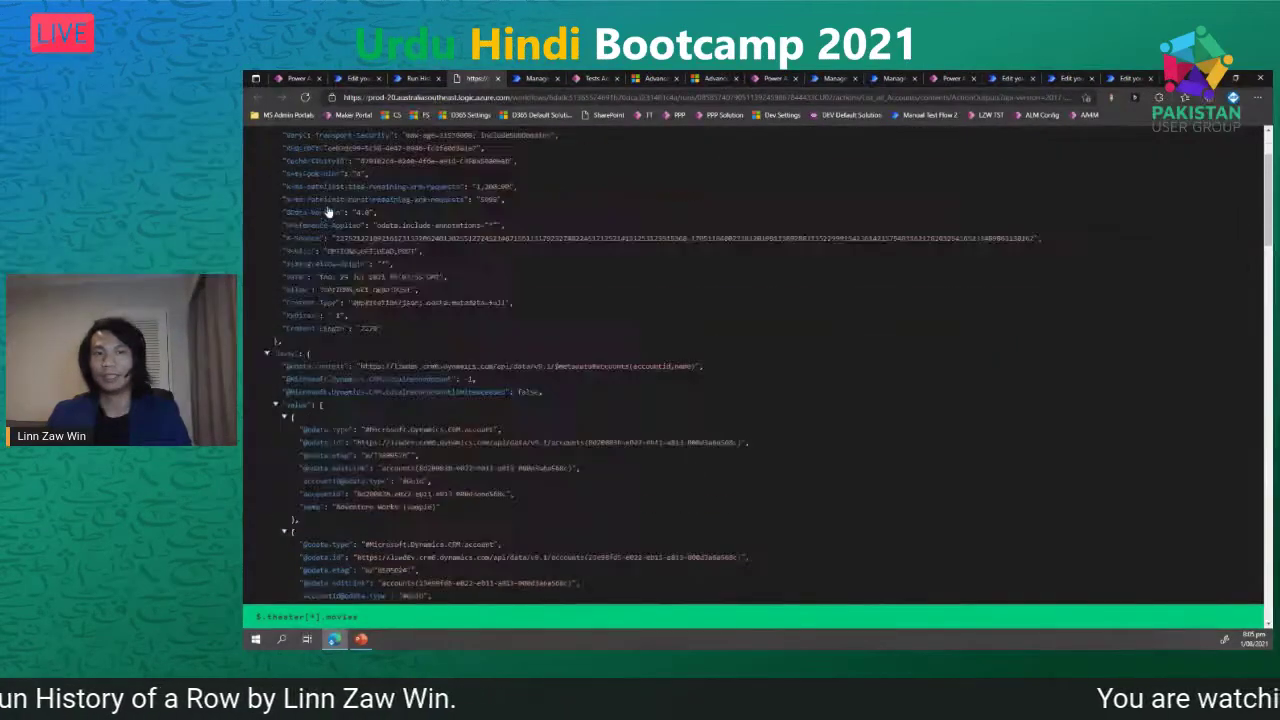
scroll(746, 251, down, 5)
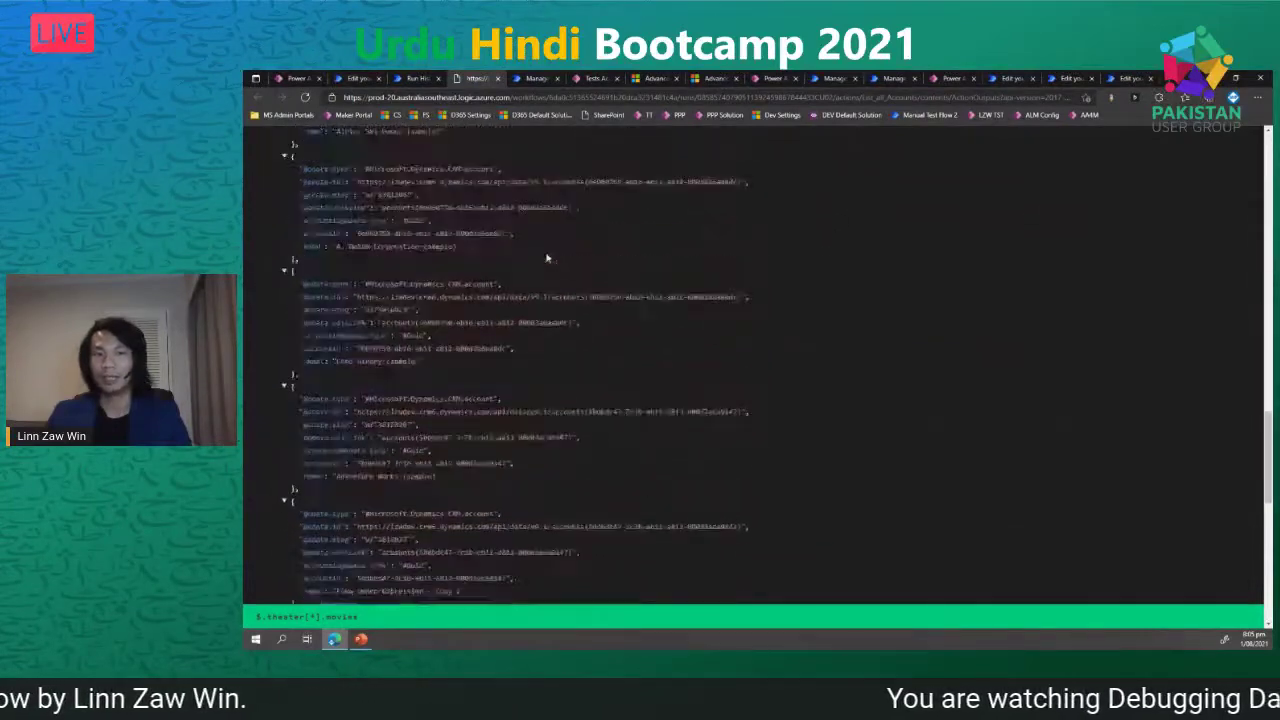
click(496, 78)
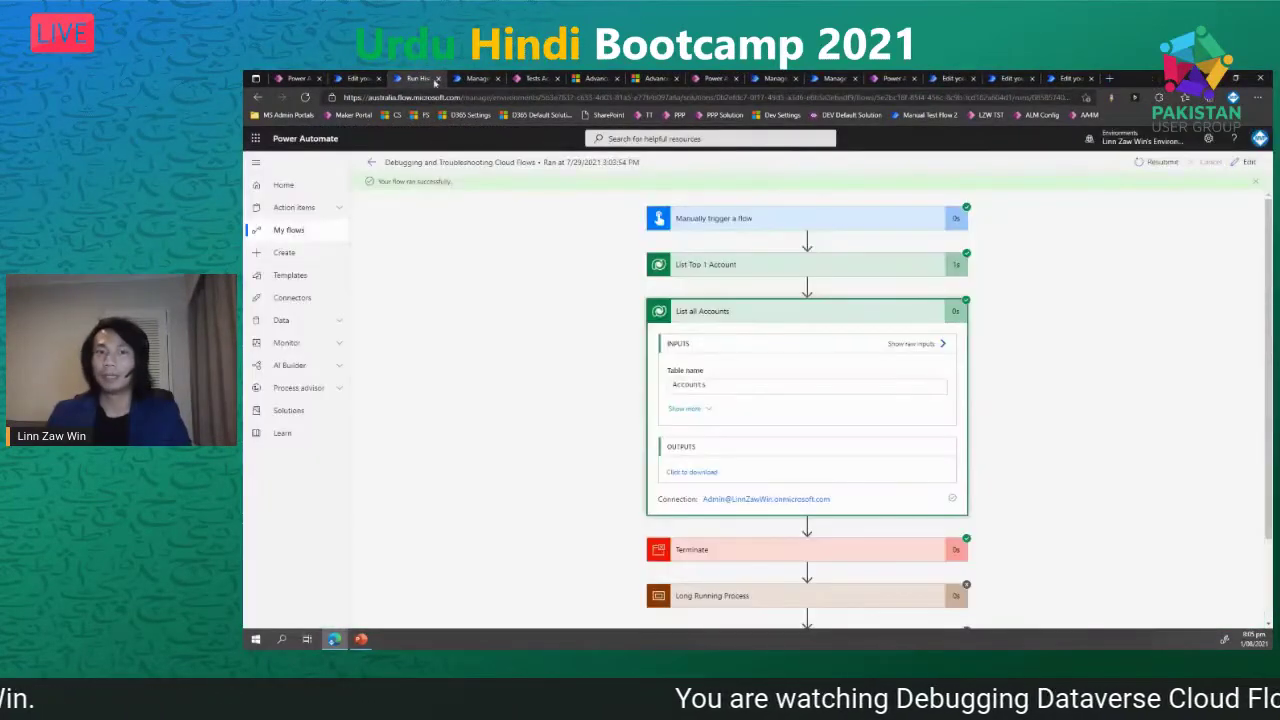
- Expand List Top 1 Account in the run and show its additional outputs to check the Status Reason
click(758, 277)
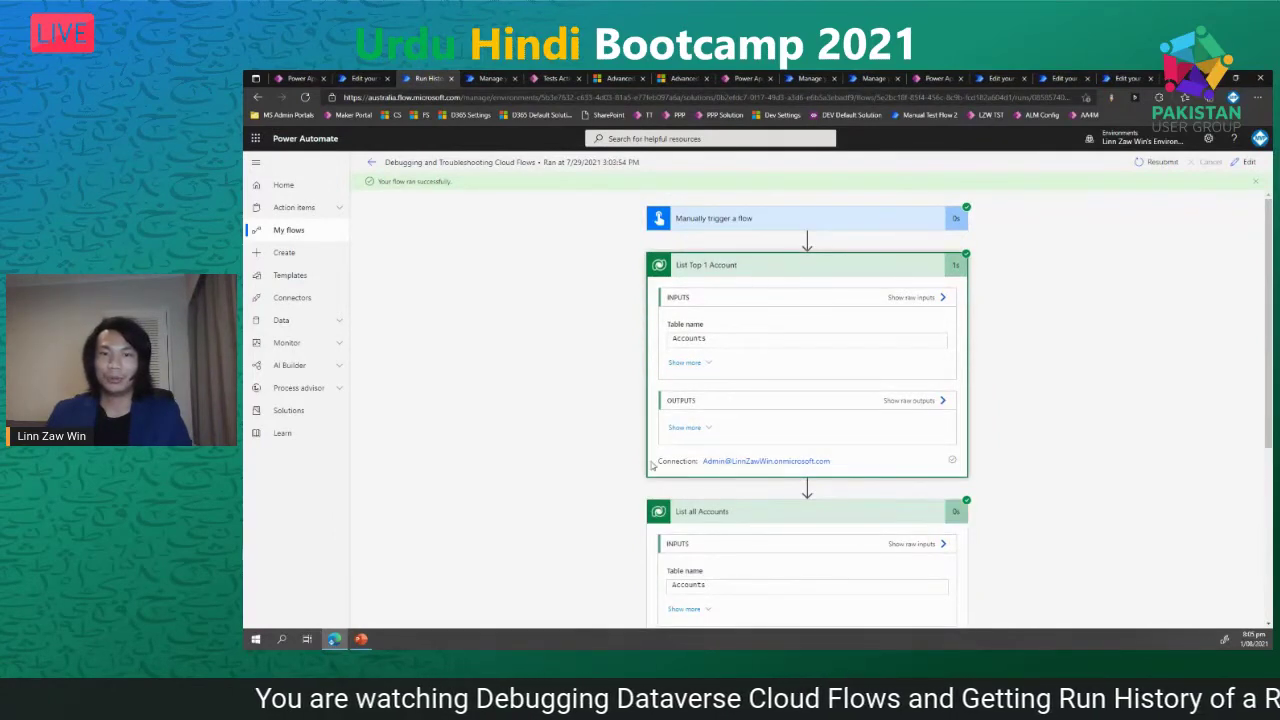
click(696, 429)
double_click(678, 441)
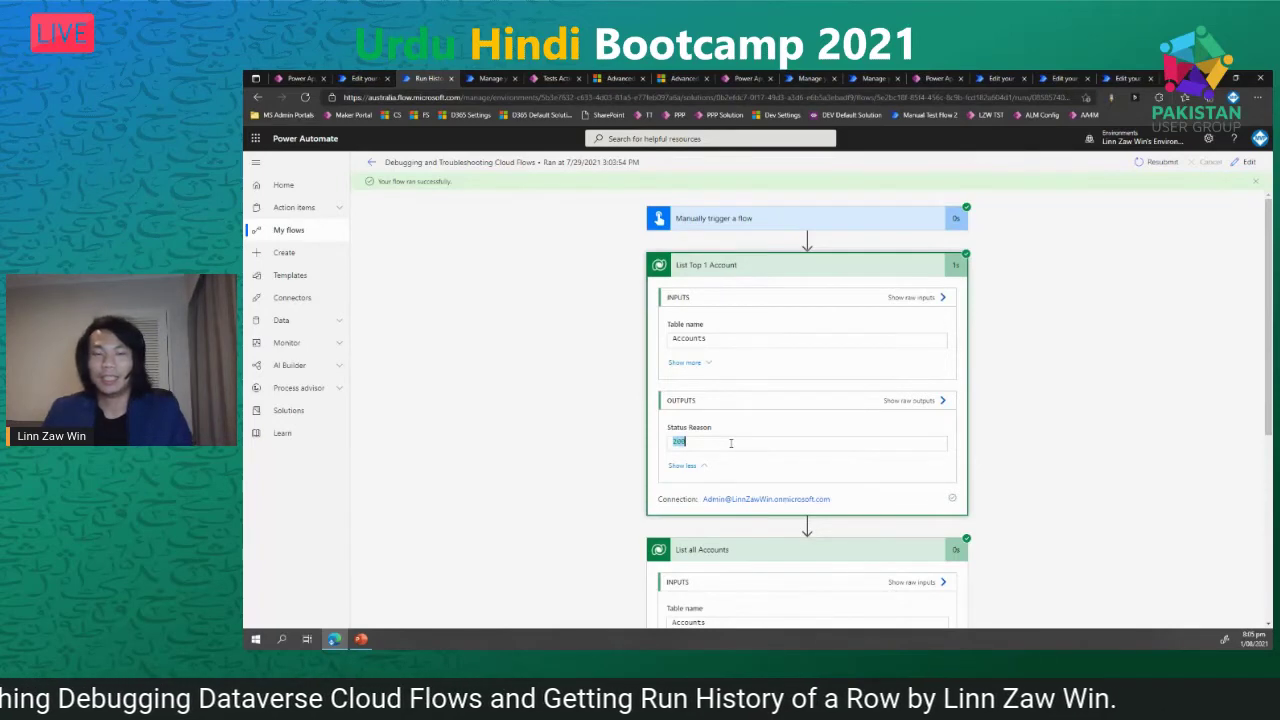
click(701, 440)
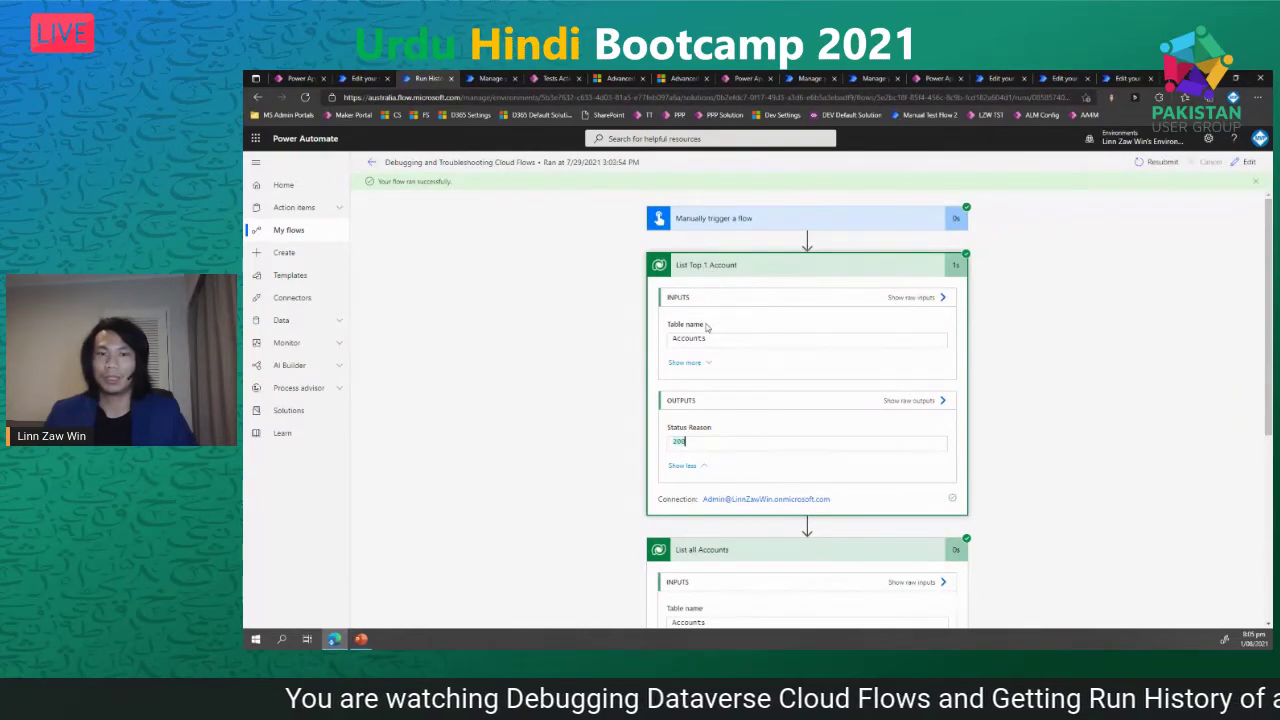
- Examine the raw outputs of List Top 1 Account, including the response body, and compare them with its Status Reason output
click(916, 402)
scroll(993, 343, down, 3)
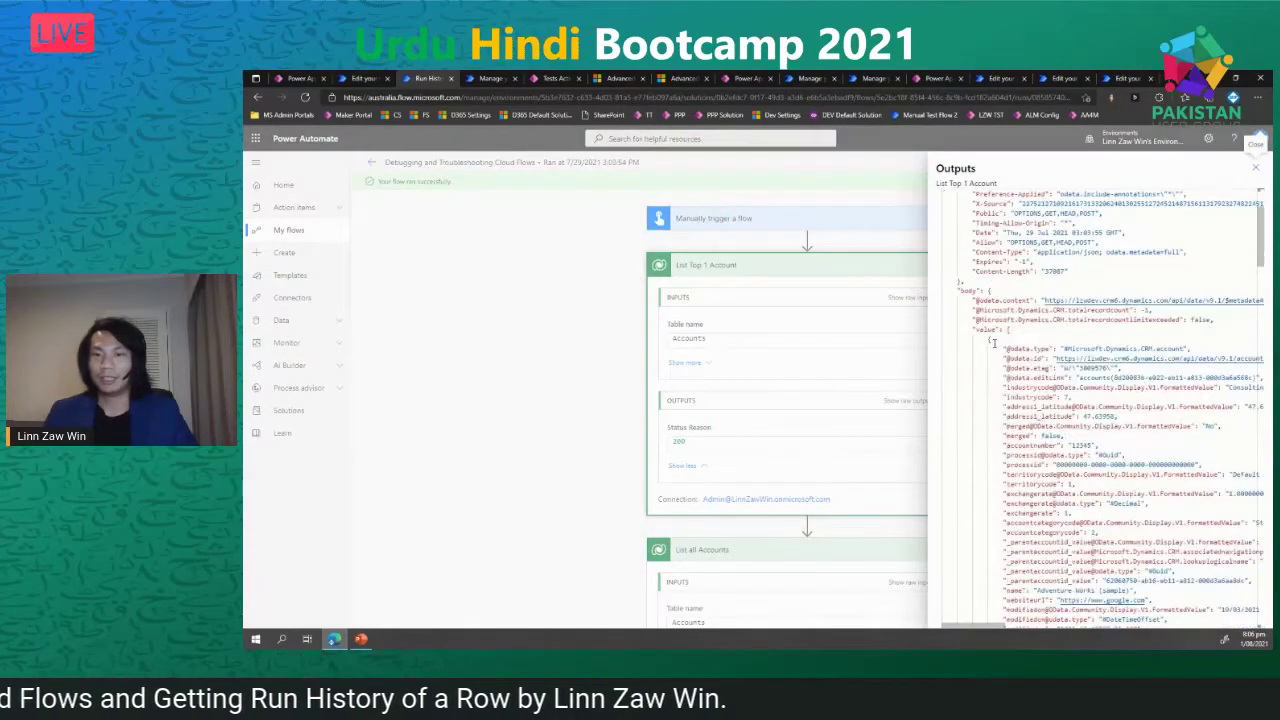
scroll(993, 343, down, 15)
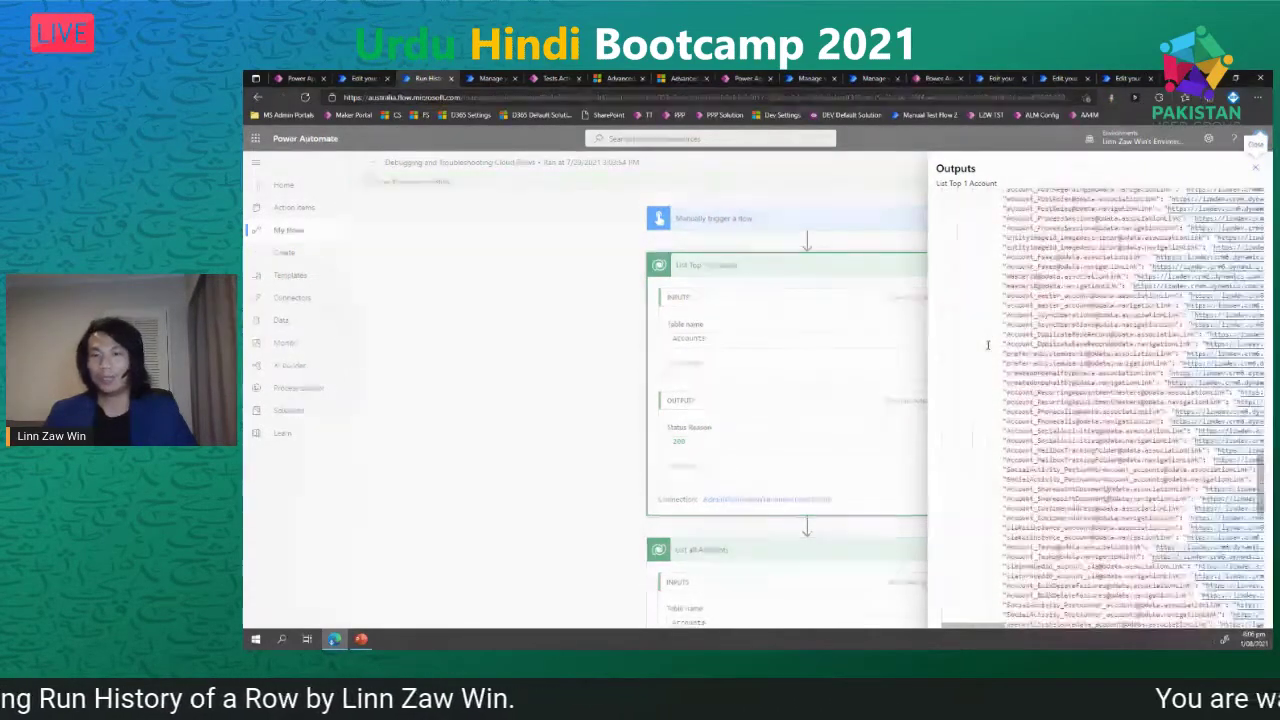
scroll(987, 345, down, 5)
scroll(987, 345, down, 5)
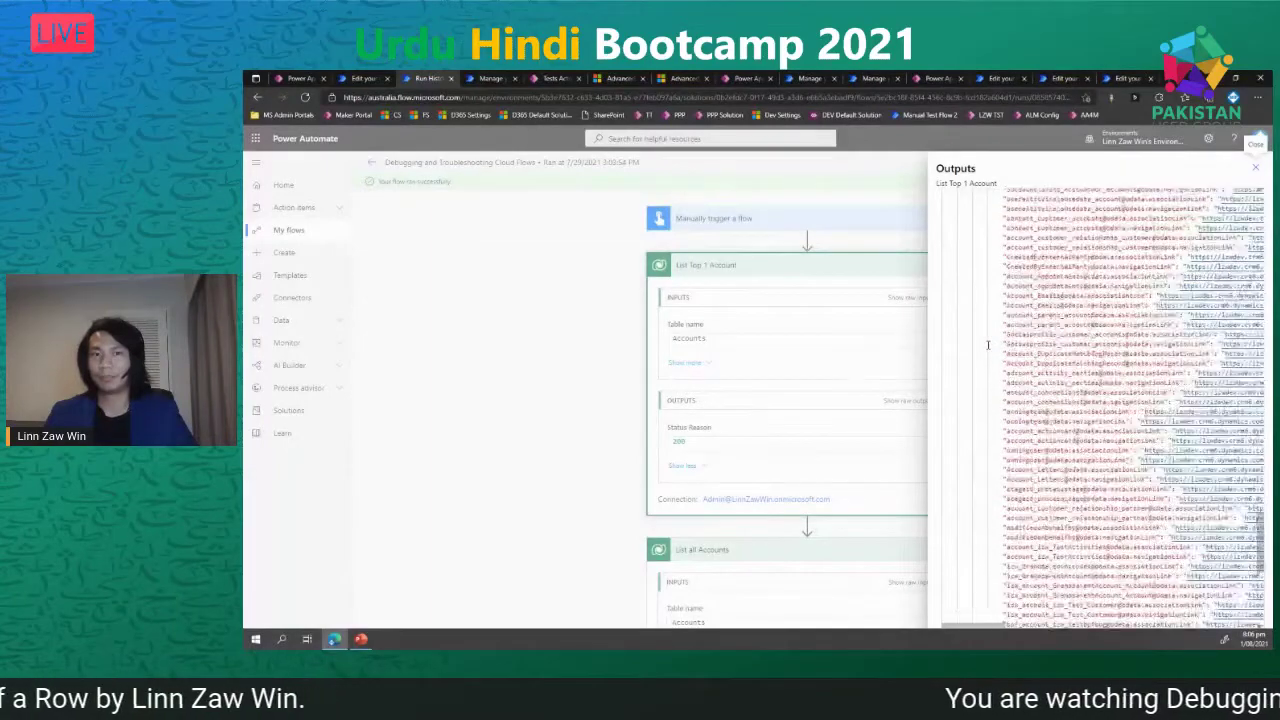
scroll(987, 345, up, 20)
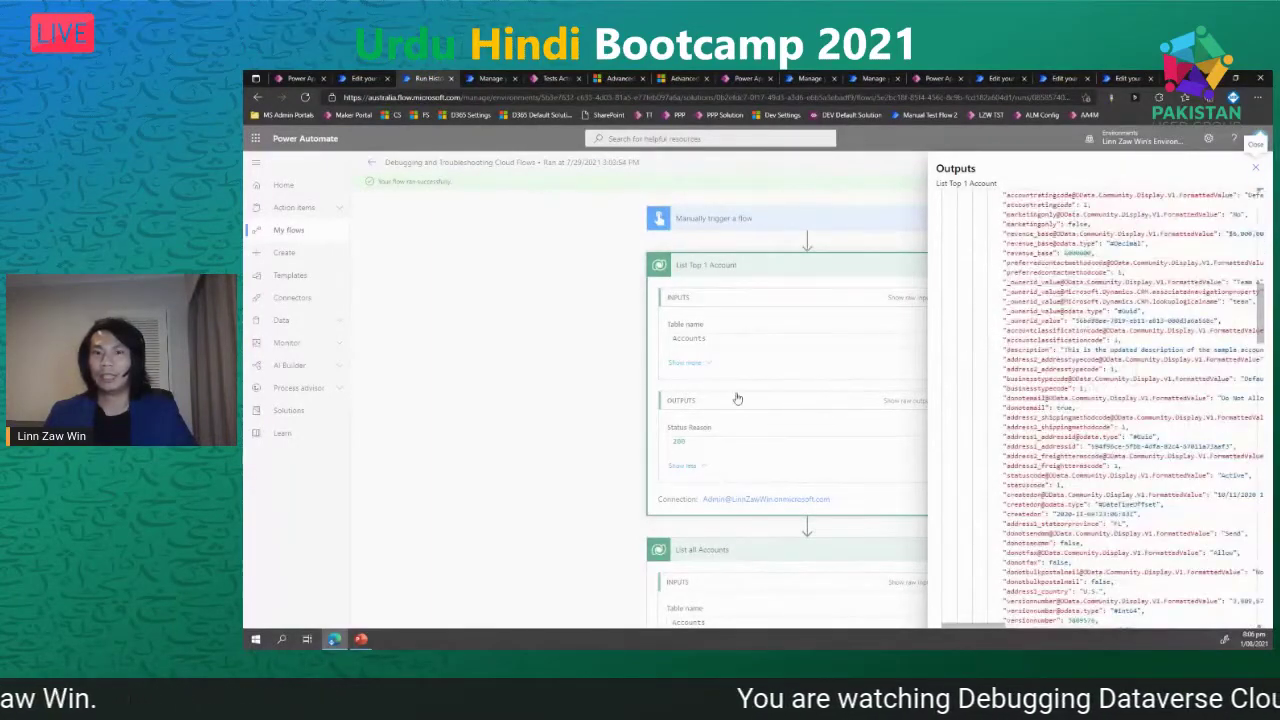
click(680, 440)
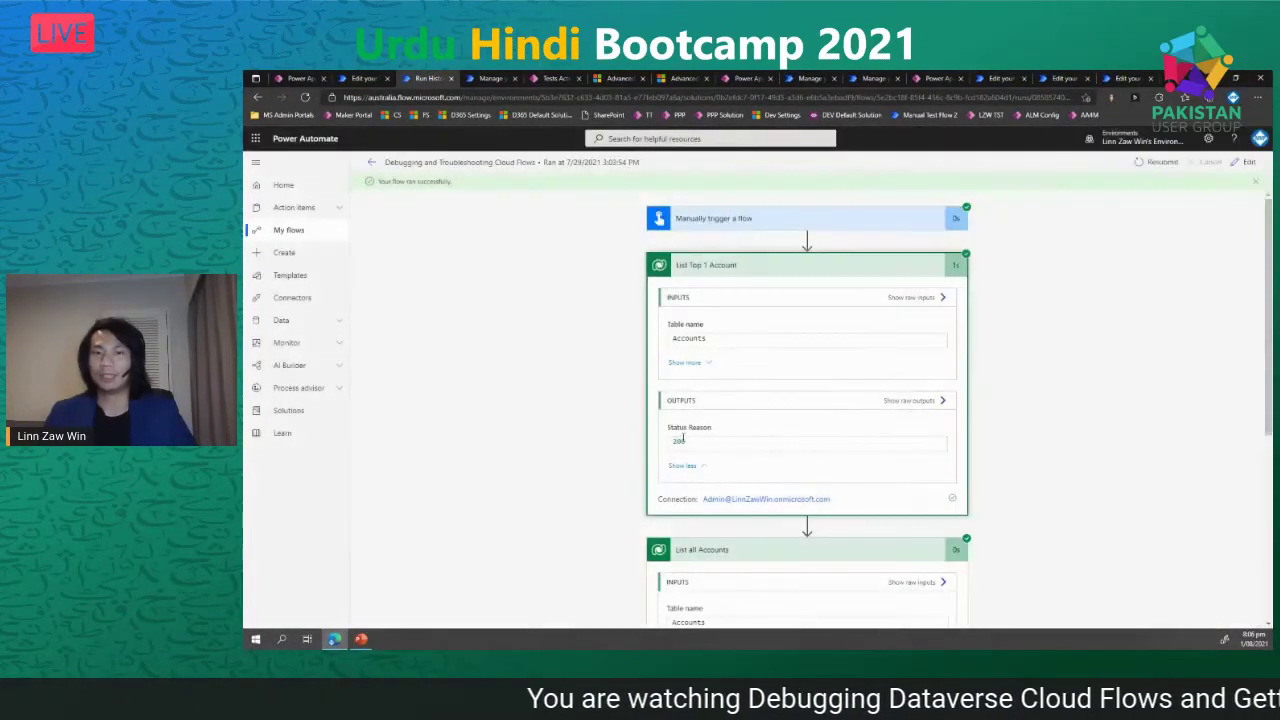
drag(678, 432, 712, 425)
click(892, 402)
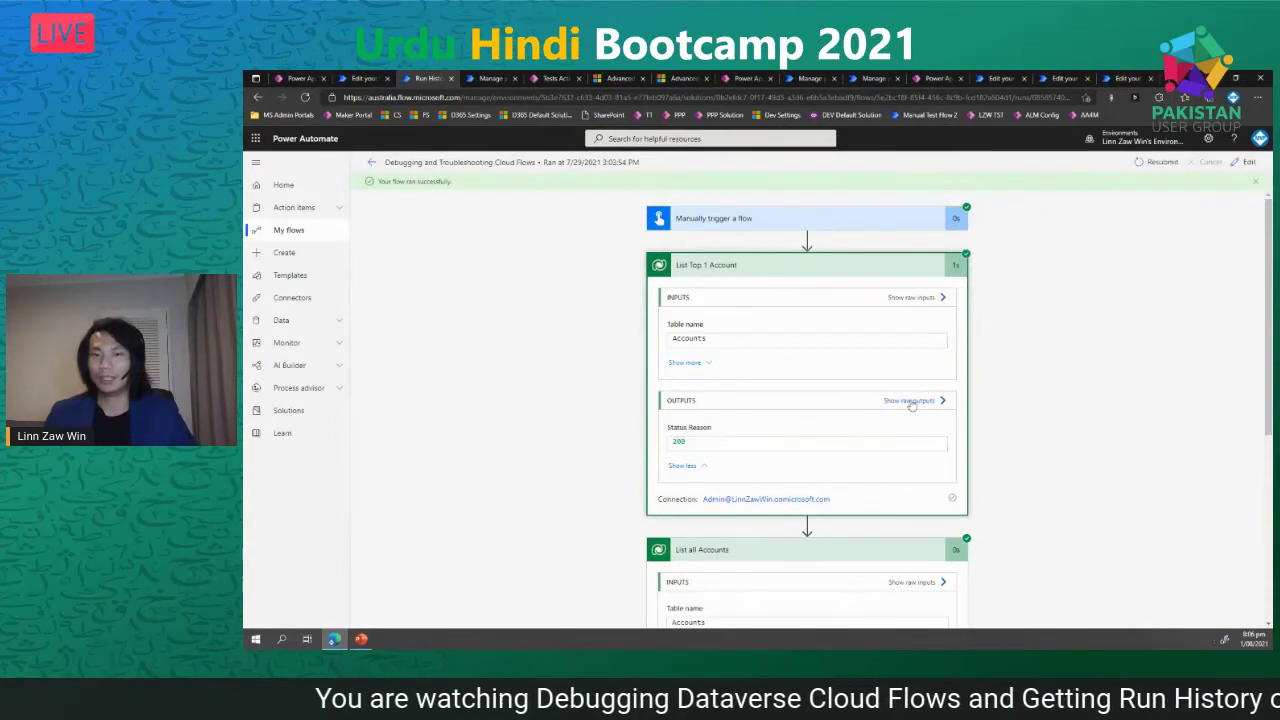
- Close the run page after viewing the raw outputs, and advance the PowerPoint presentation to the Terminate Action example under Skip Flow Steps during Testing
scroll(1033, 280, down, 15)
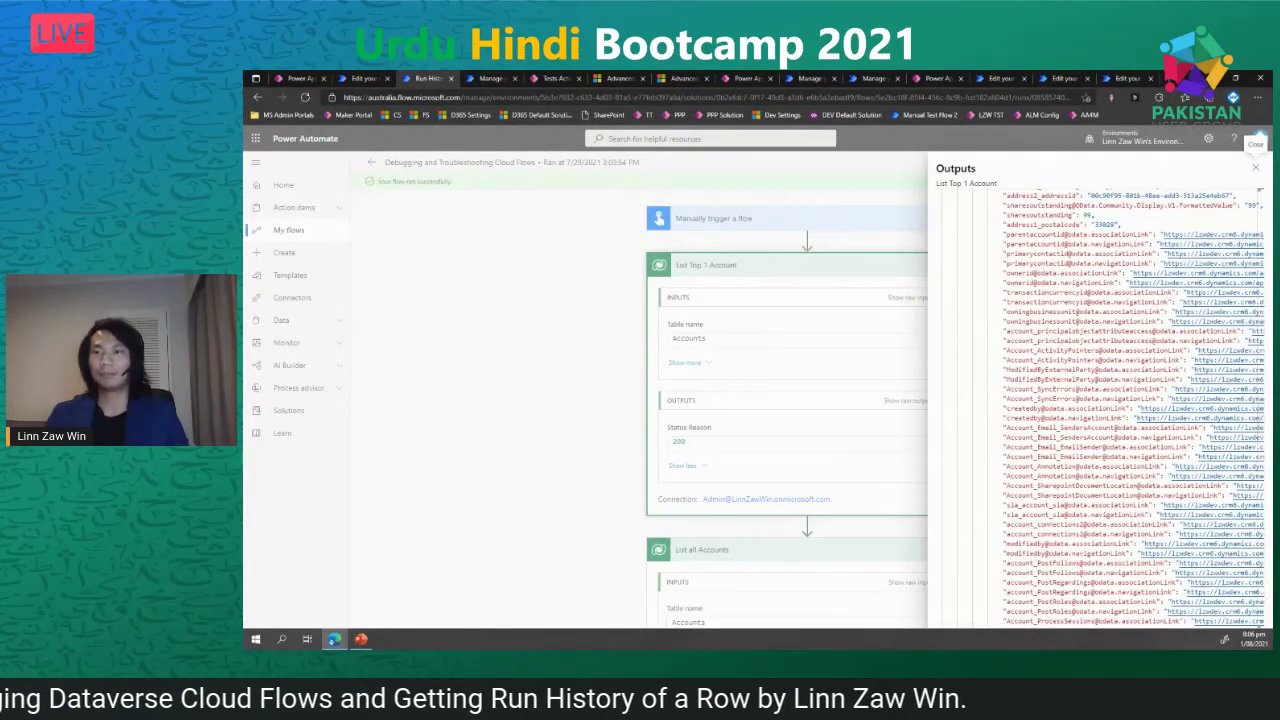
key(ctrl+w)
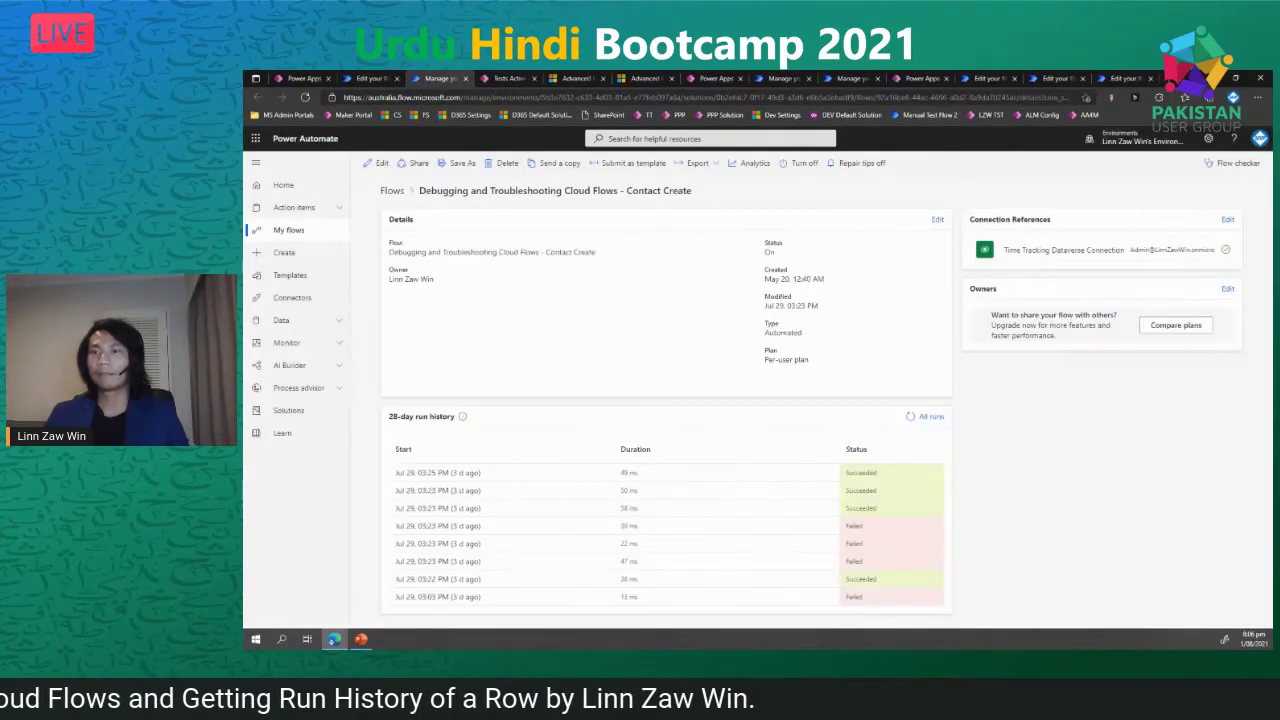
key(alt+Tab)
key(Right)
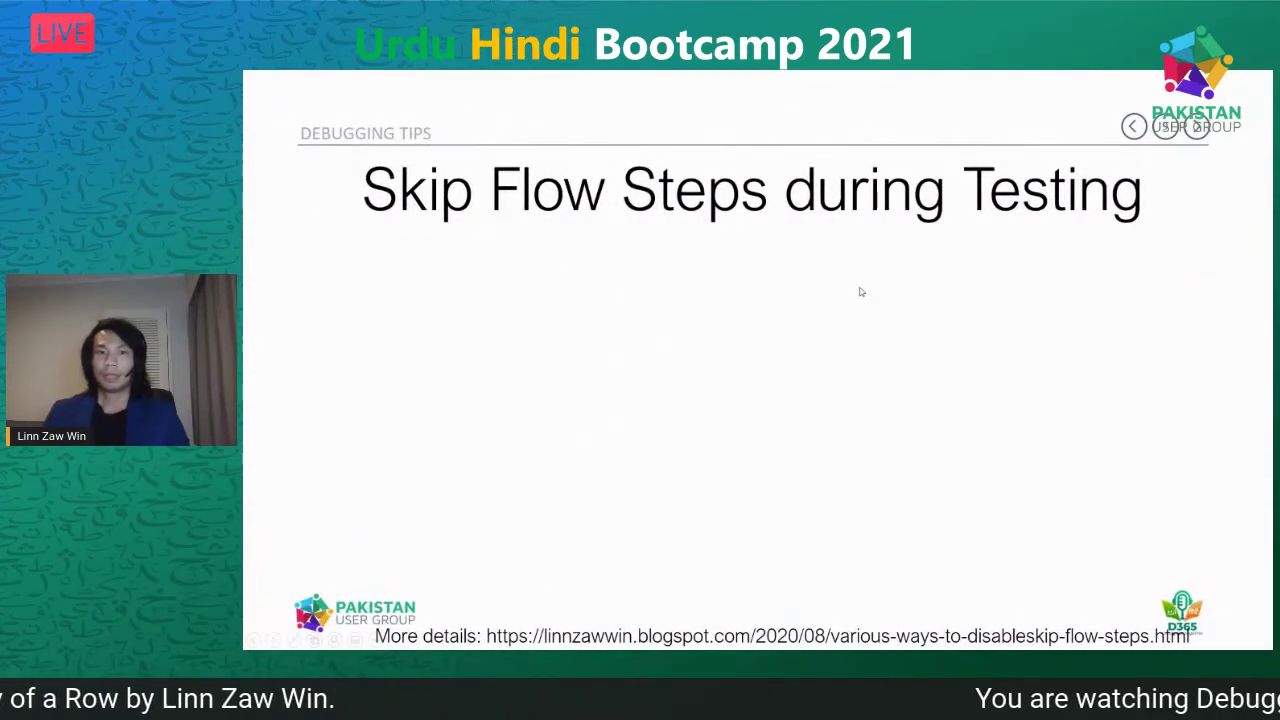
key(Right)
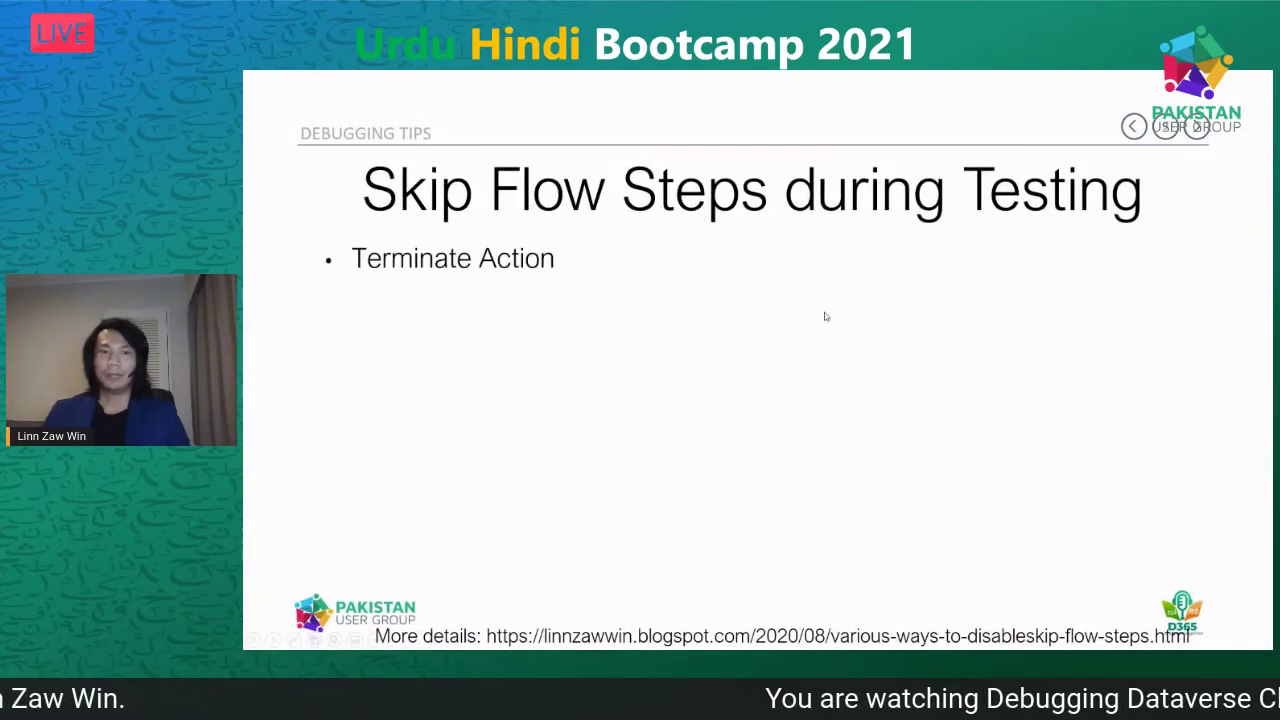
key(Right)
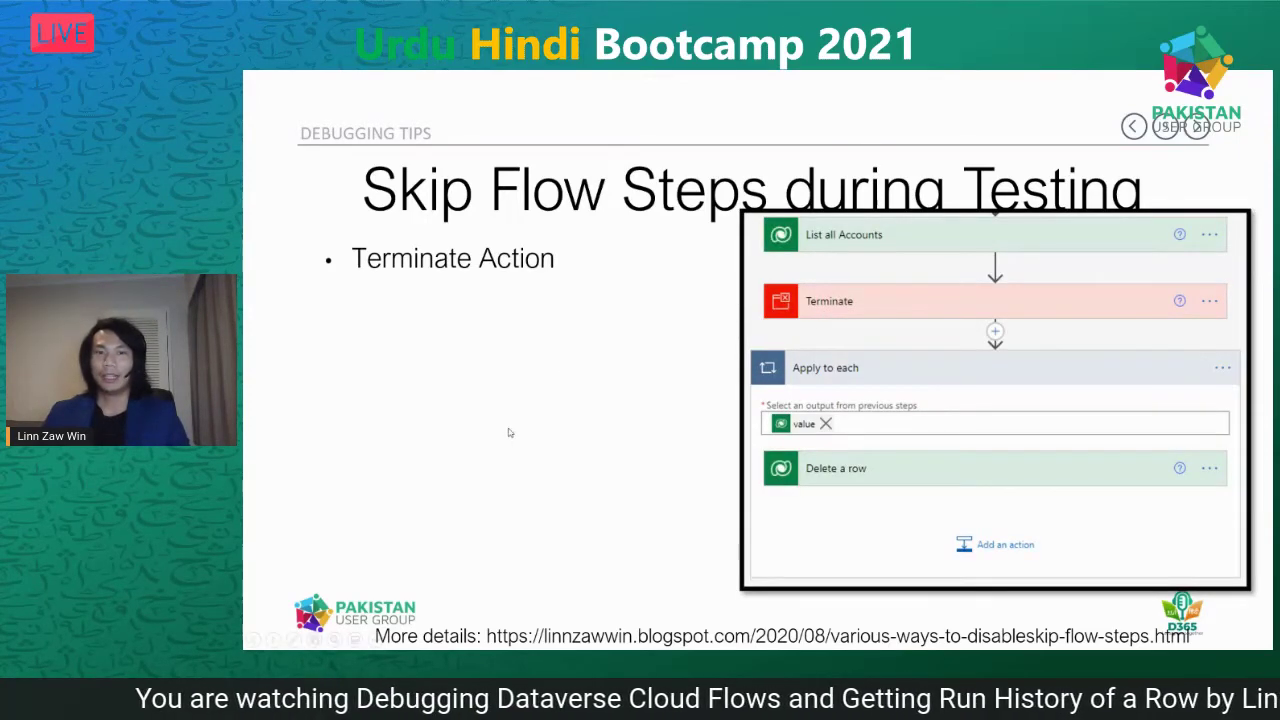
- Return to the flow editor in the browser, collapse the Condition (Logging) and Compose Log Condition (Logging) cards, and expand Dummy Condition
key(alt+Tab)
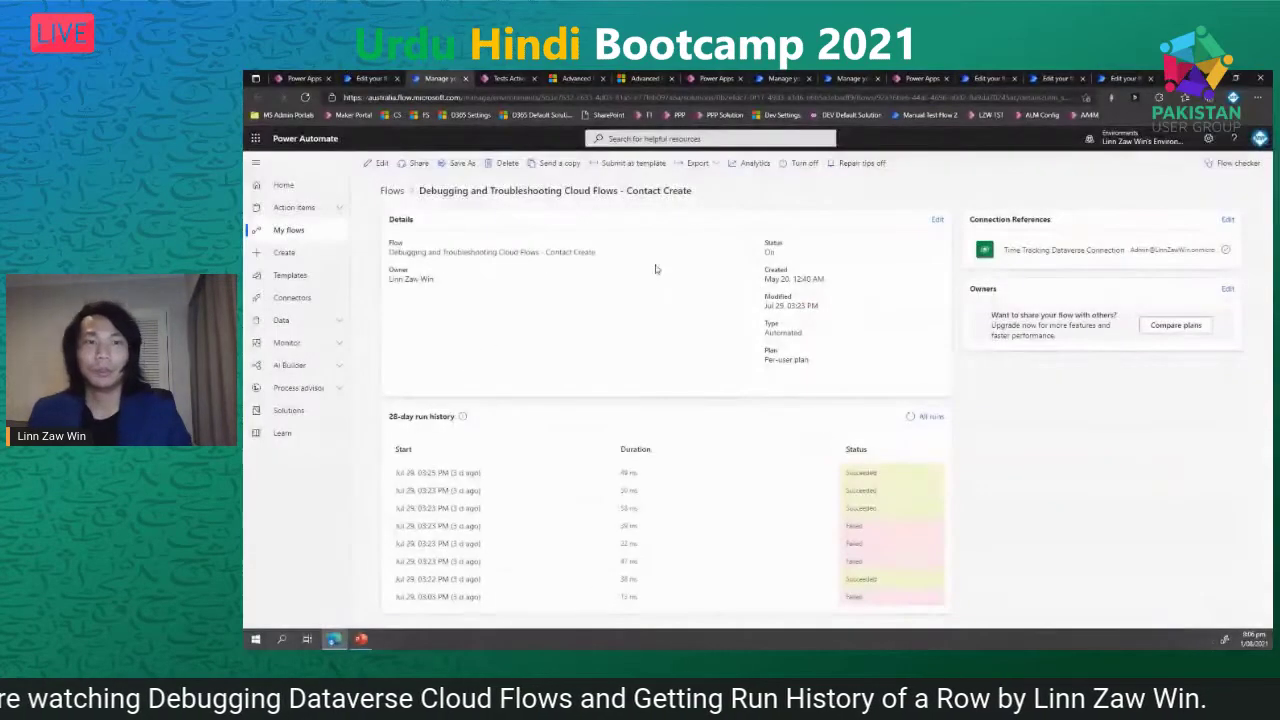
click(368, 79)
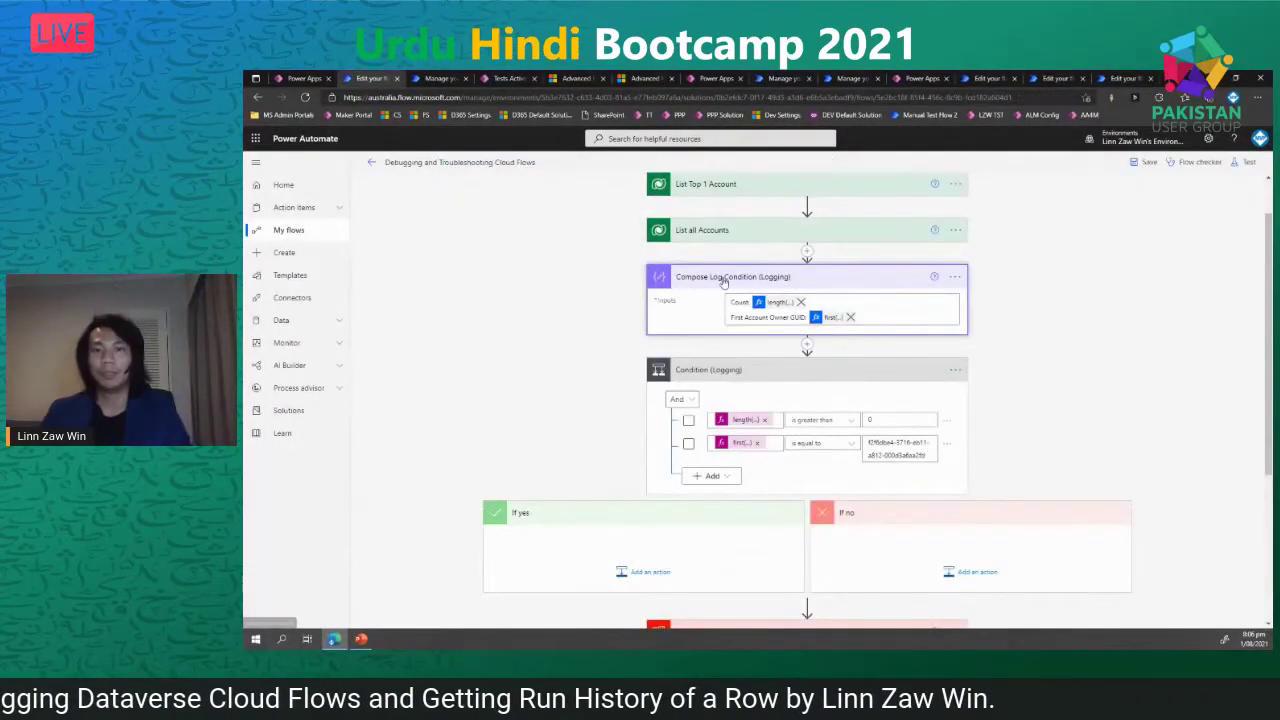
click(727, 370)
click(745, 274)
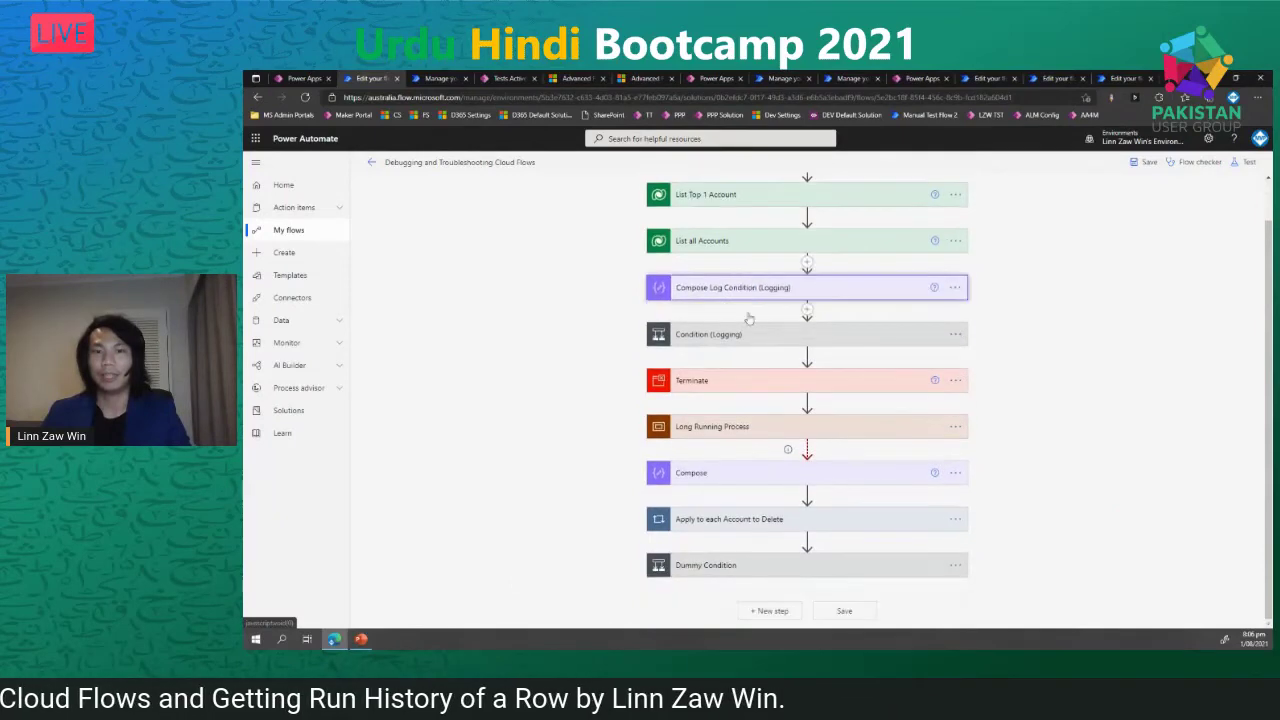
click(745, 566)
scroll(755, 525, down, 2)
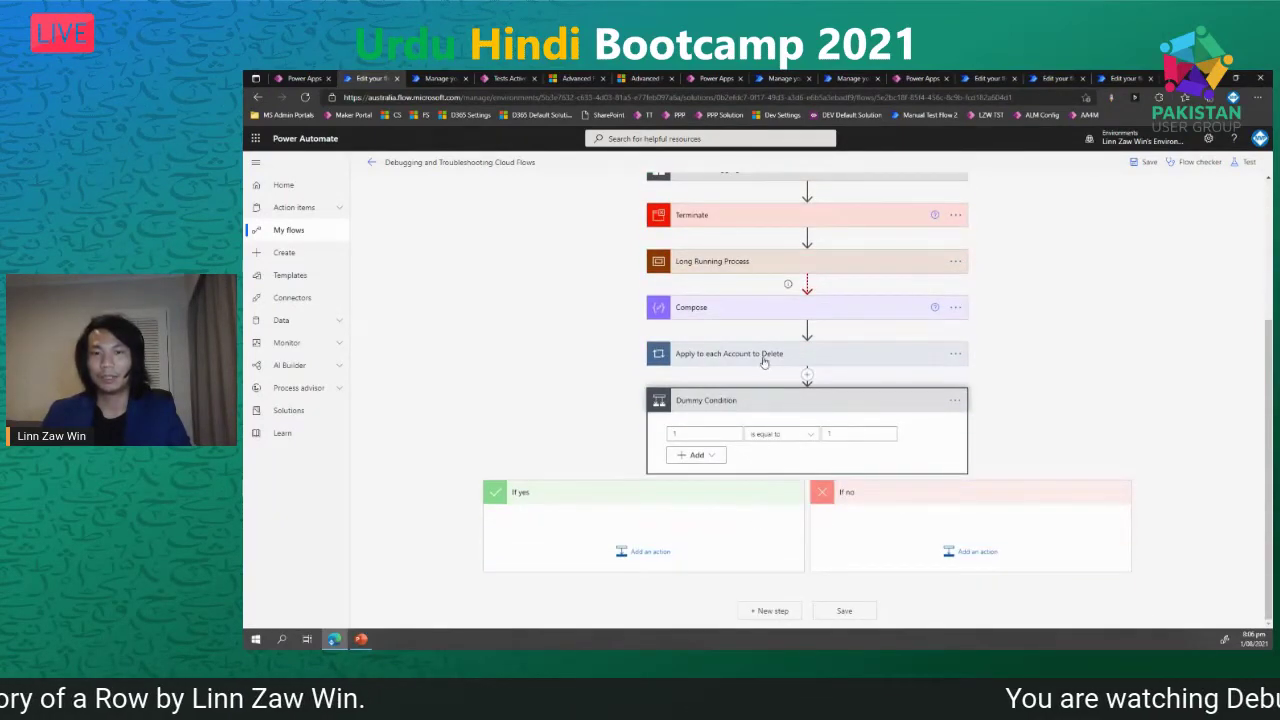
- Check the contents of Apply to each Account to Delete, and move the collapsed loop directly after List all Accounts
click(763, 360)
scroll(773, 464, up, 2)
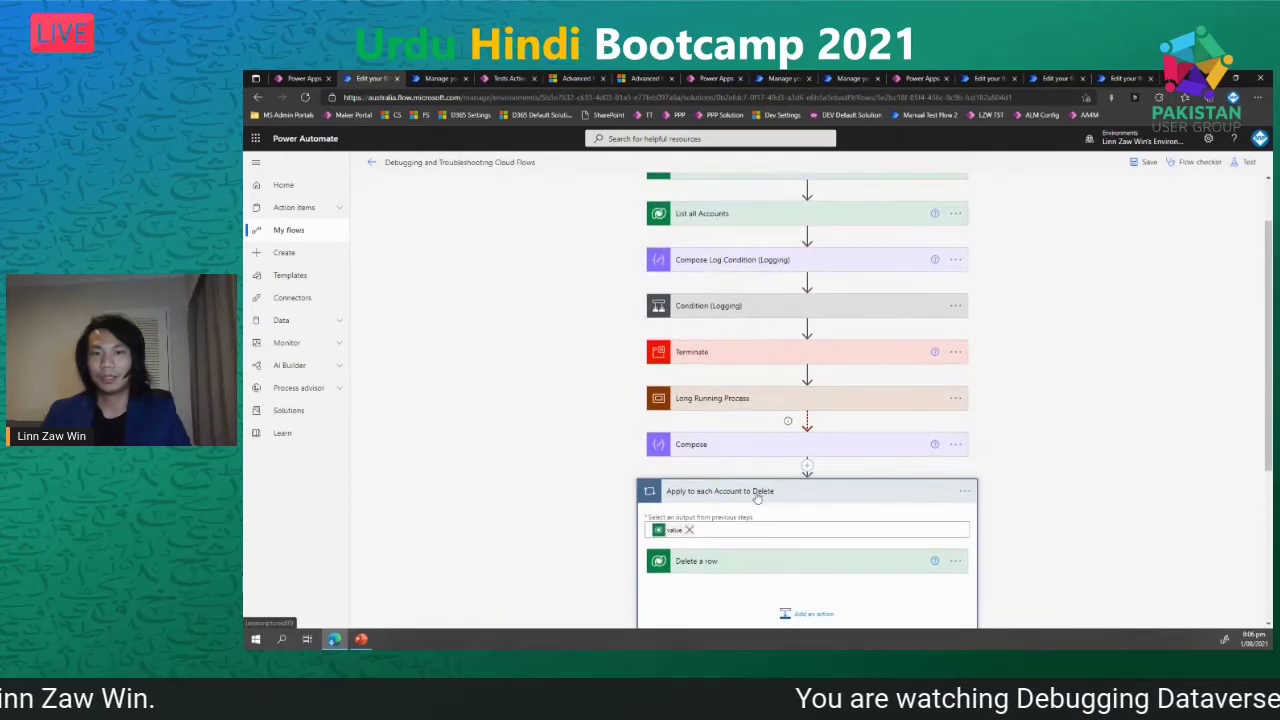
click(757, 495)
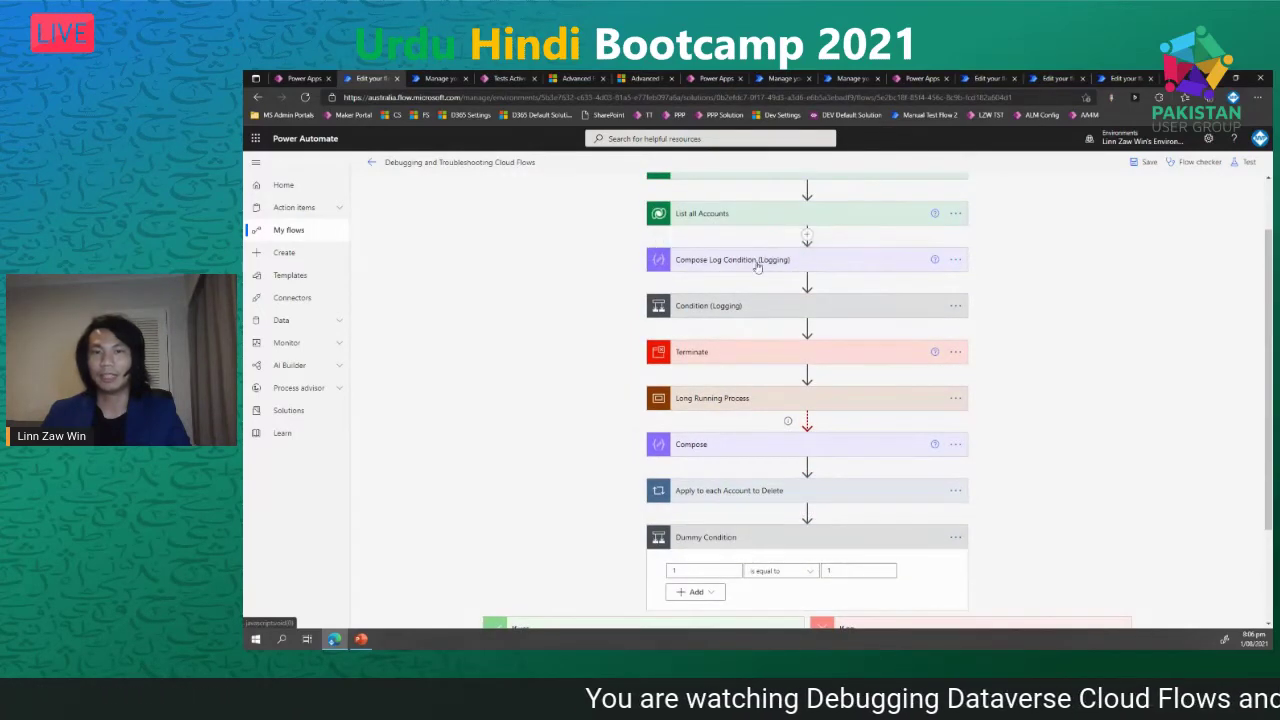
drag(757, 265, 757, 245)
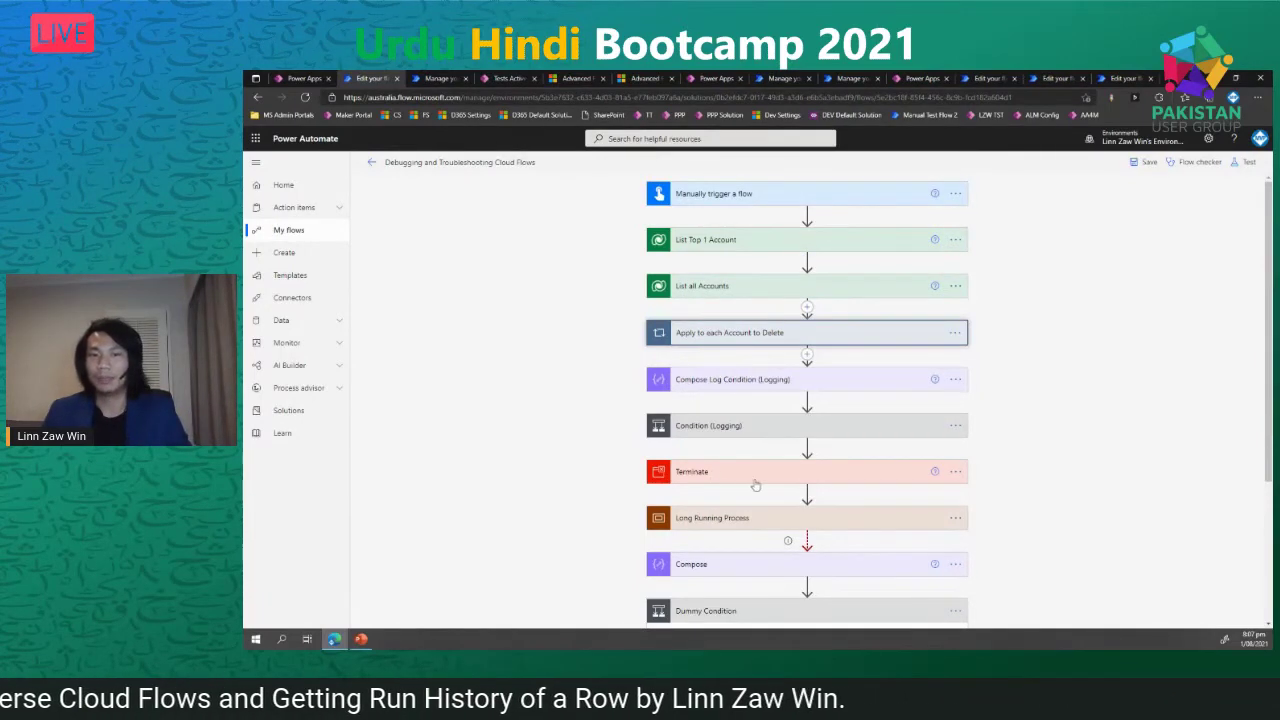
- Move the Terminate action between List all Accounts and Apply to each Account to Delete, and expand it to show its status
drag(766, 477, 767, 317)
click(756, 333)
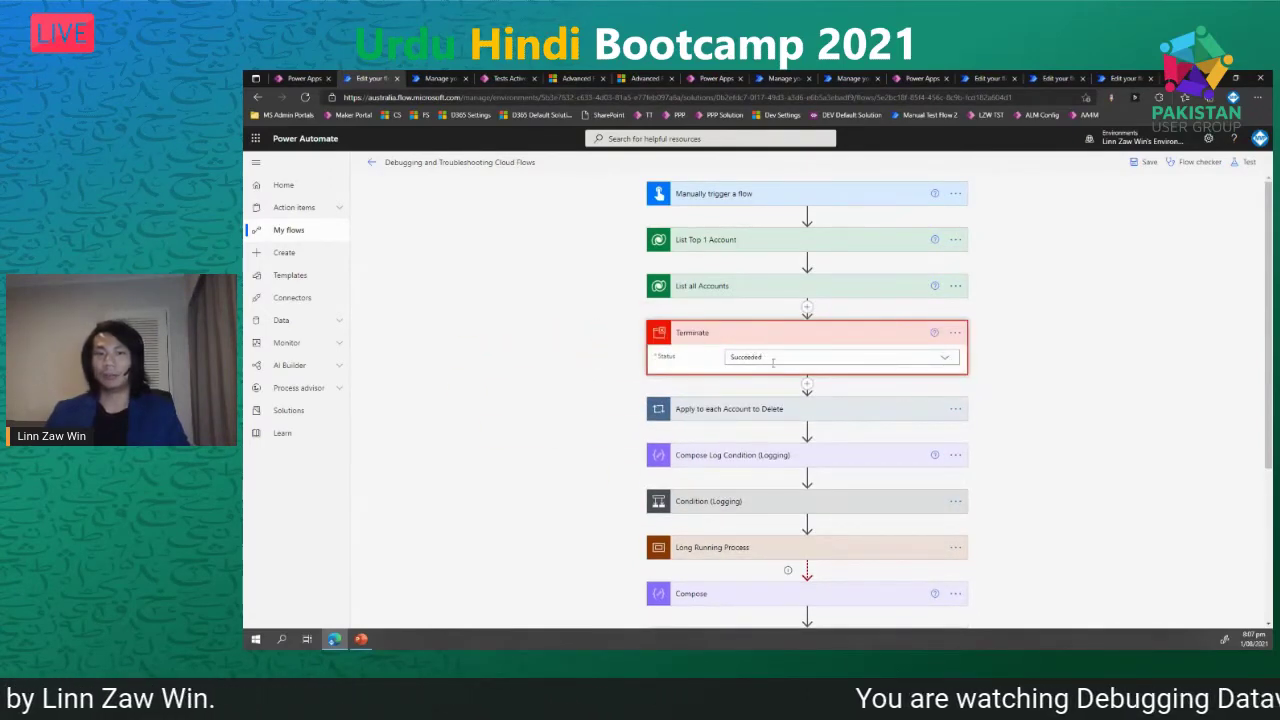
click(670, 254)
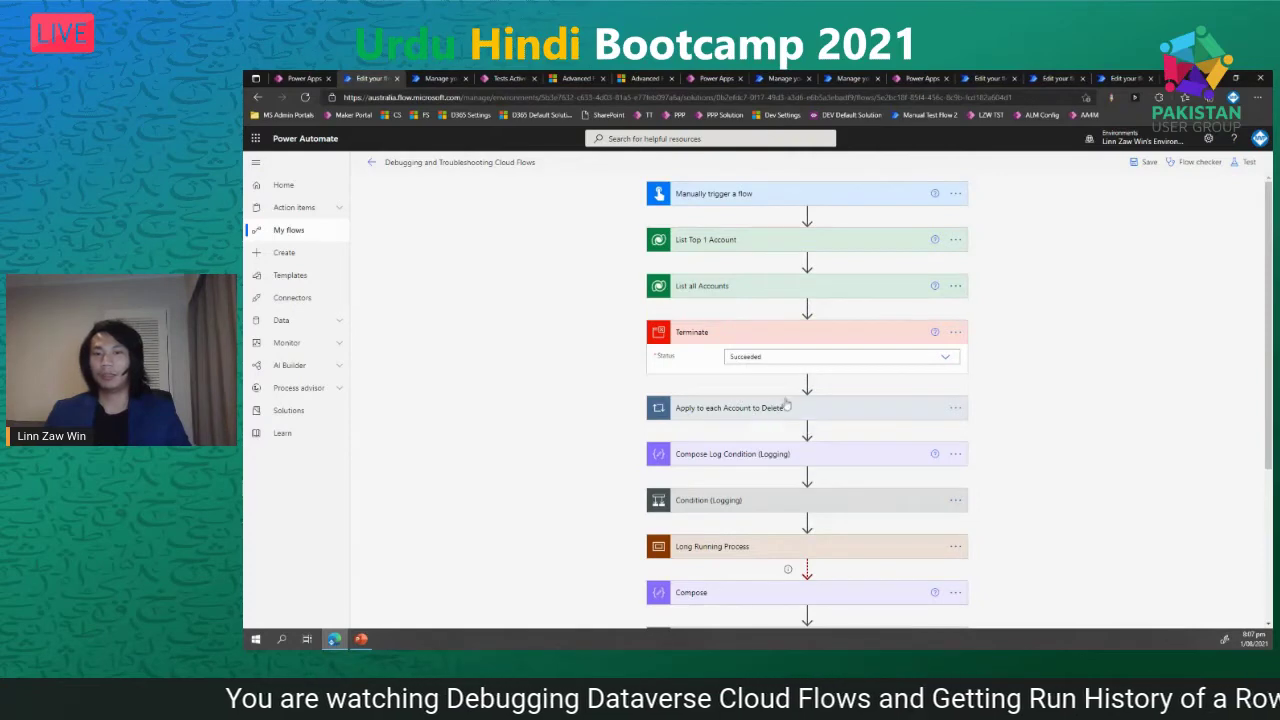
scroll(786, 363, down, 1)
scroll(766, 457, down, 3)
scroll(772, 450, up, 4)
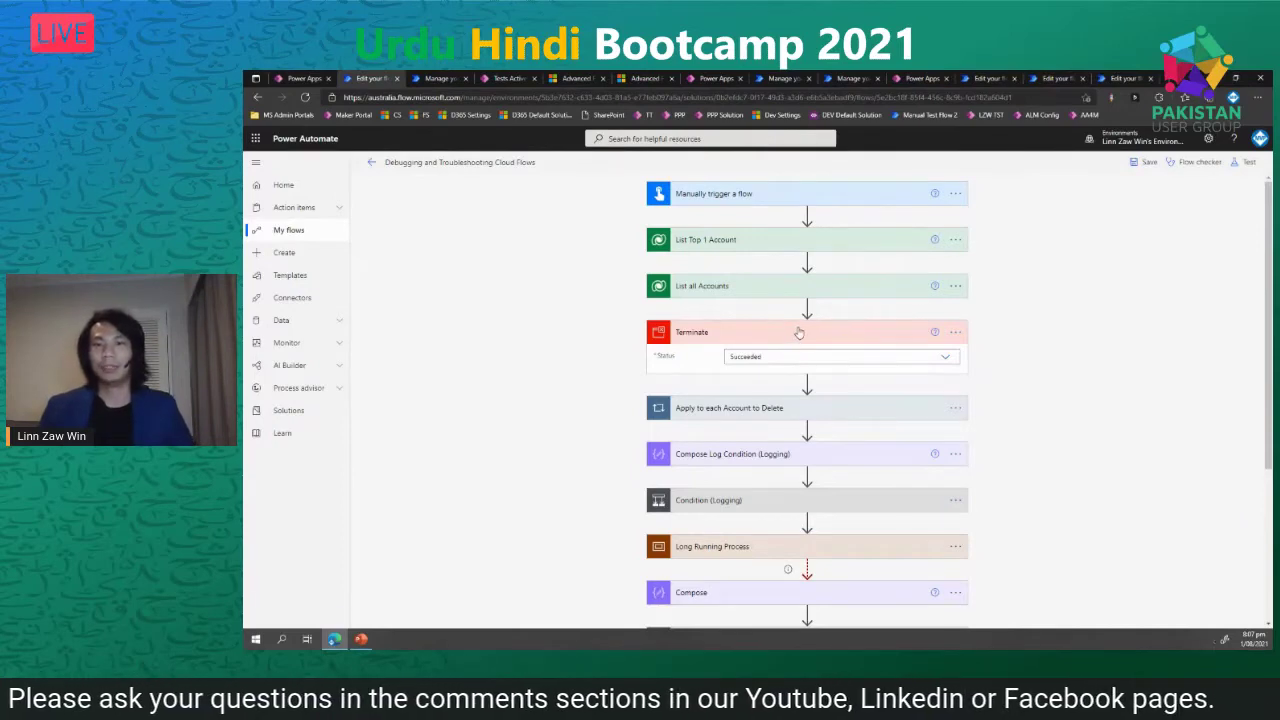
mouse_move(808, 312)
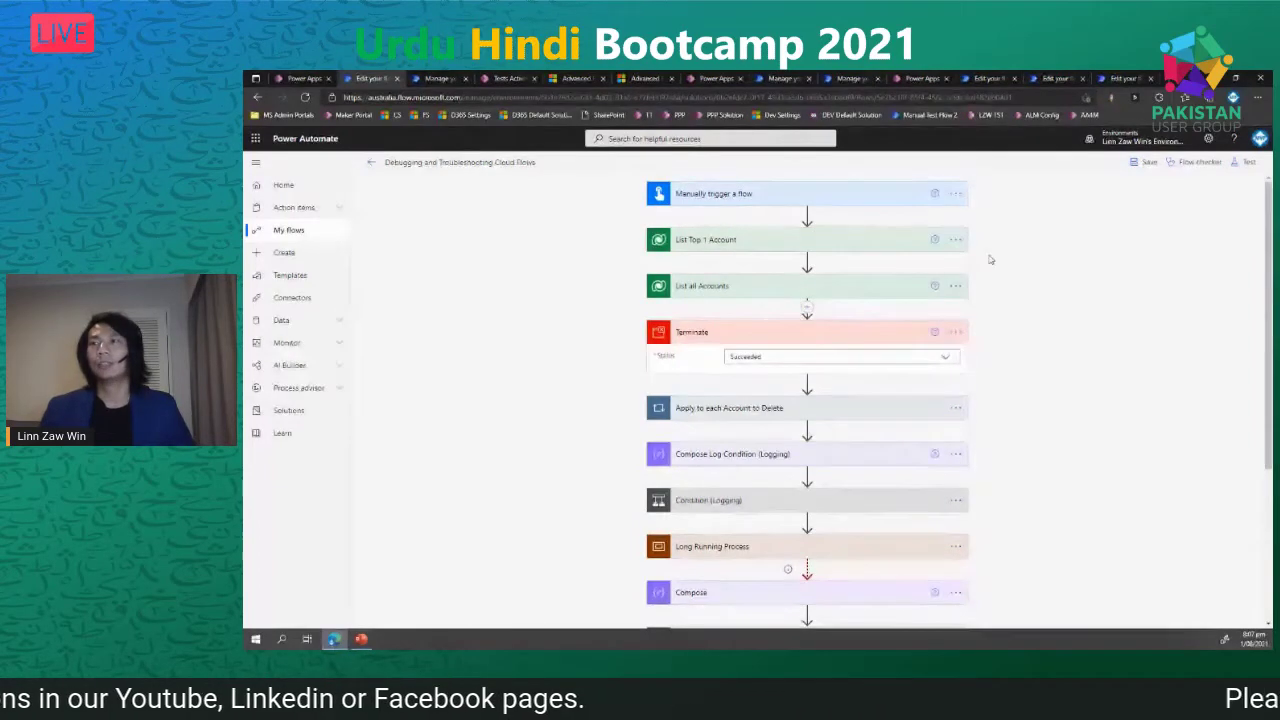
- Switch to PowerPoint and advance the presentation to the Configure run after example on the Skip Flow Steps during Testing slide
key(alt+Tab)
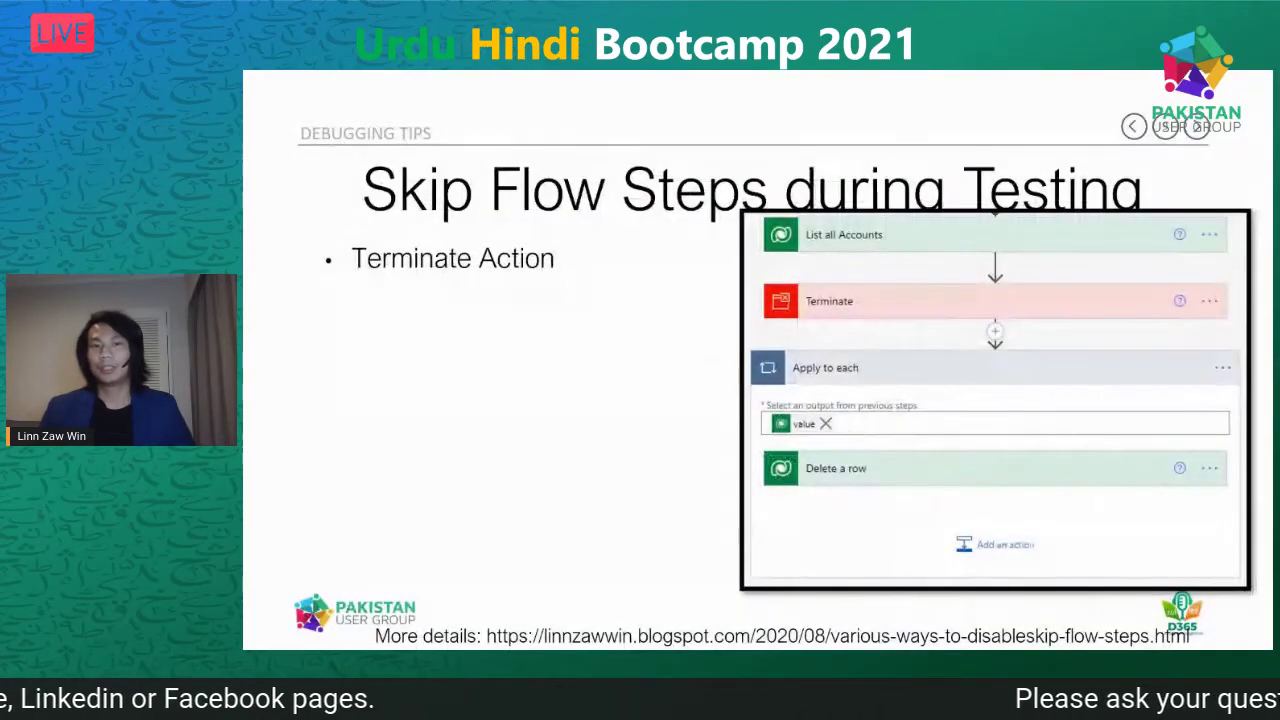
key(Right)
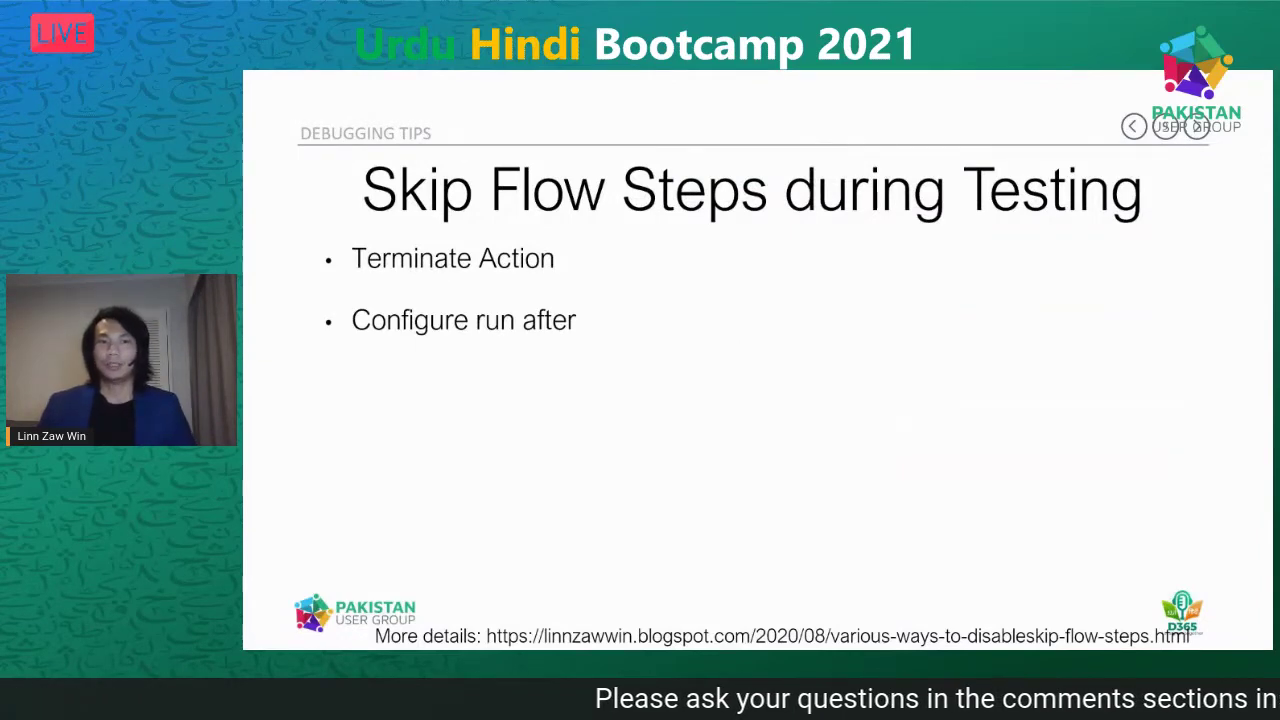
key(Right)
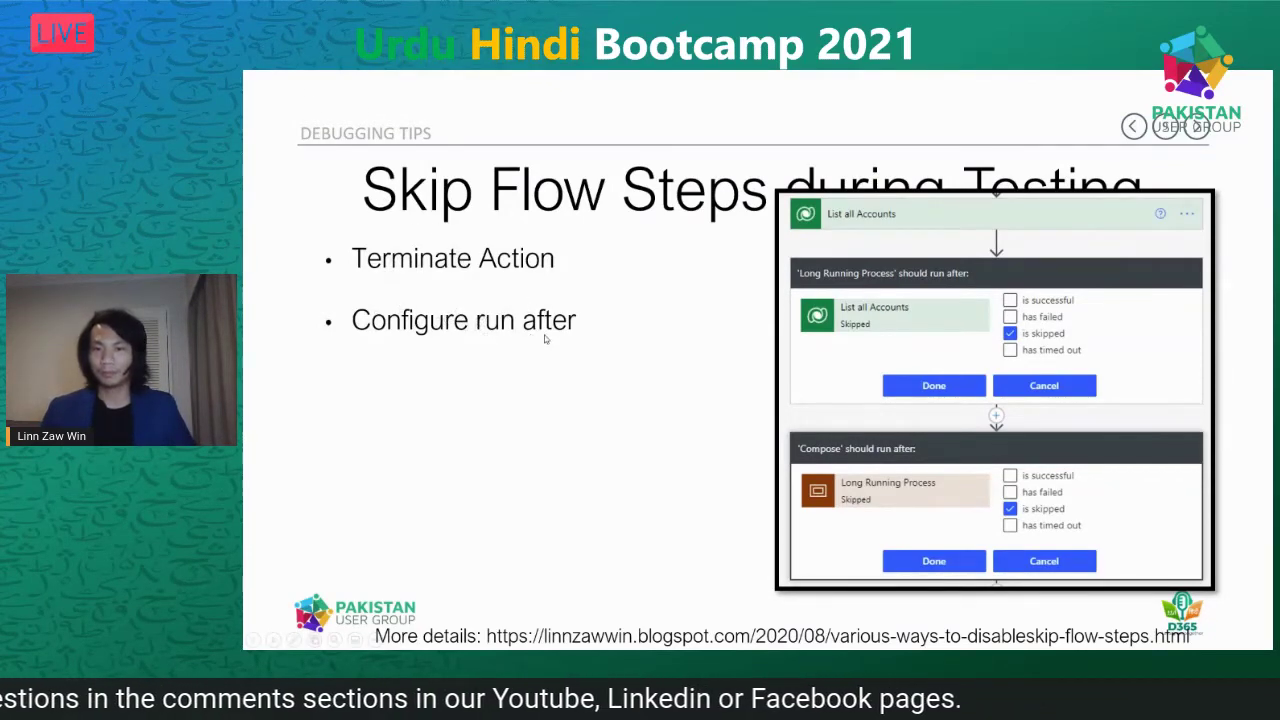
- Switch to the browser and move Long Running Process, followed by Compose, between List all Accounts and Terminate
key(alt+Tab)
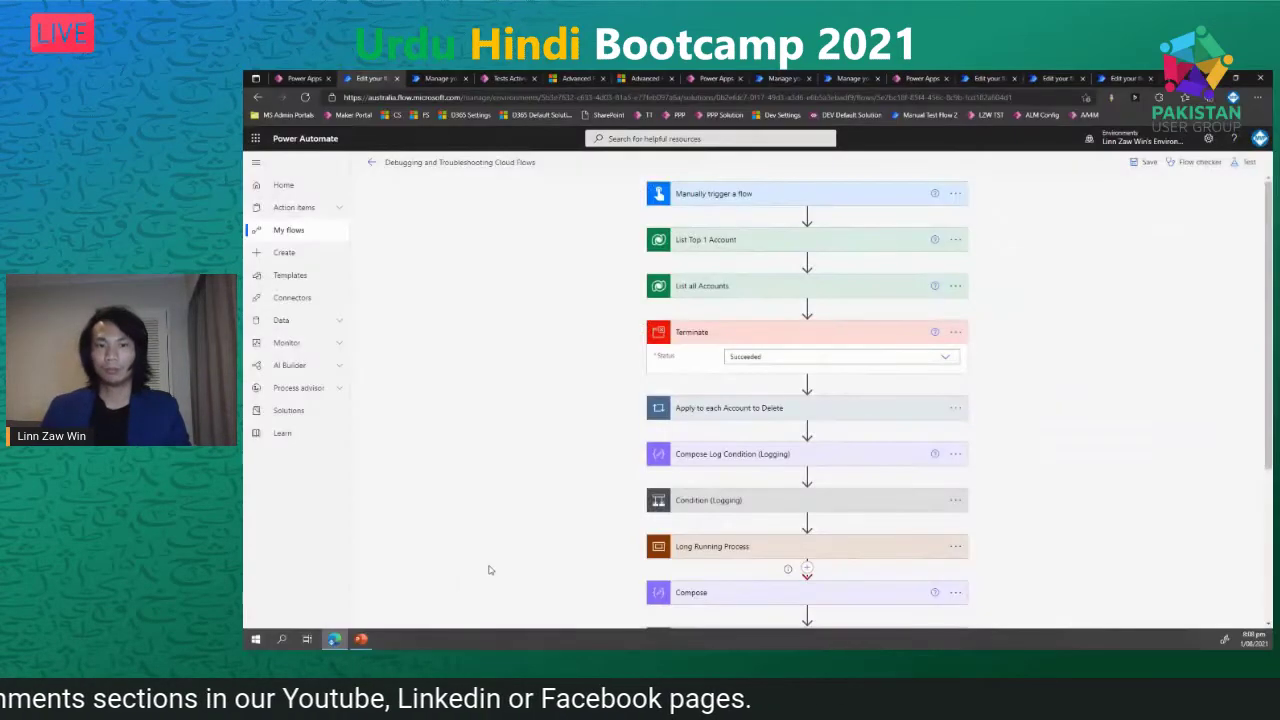
drag(731, 546, 728, 310)
scroll(725, 519, down, 1)
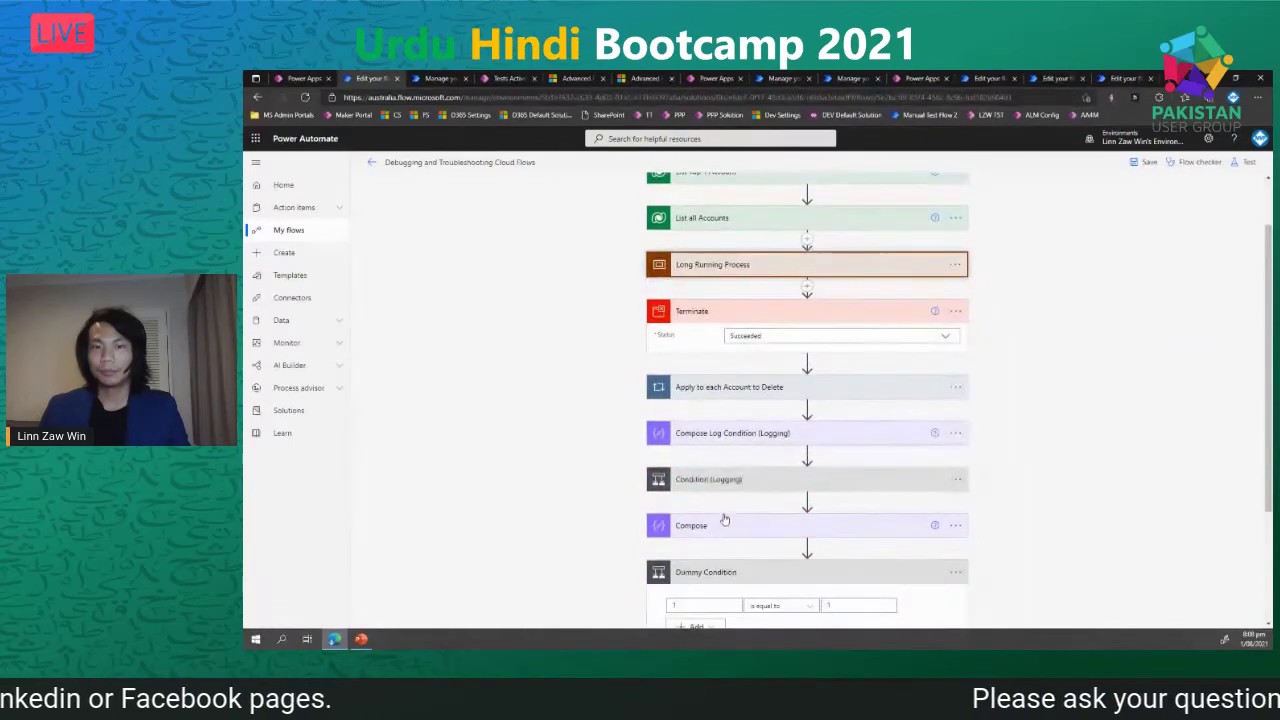
drag(725, 519, 700, 292)
scroll(719, 355, up, 1)
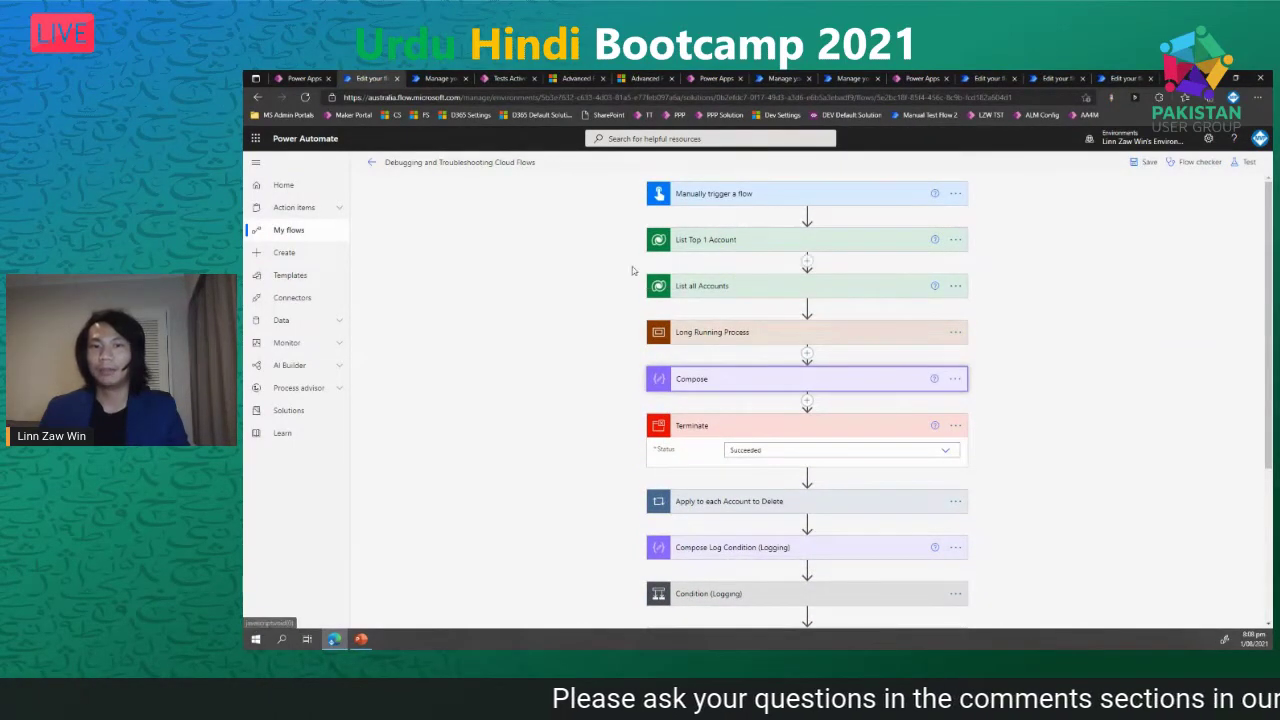
- Examine the actions inside the Long Running Process scope, and collapse the scope
click(726, 334)
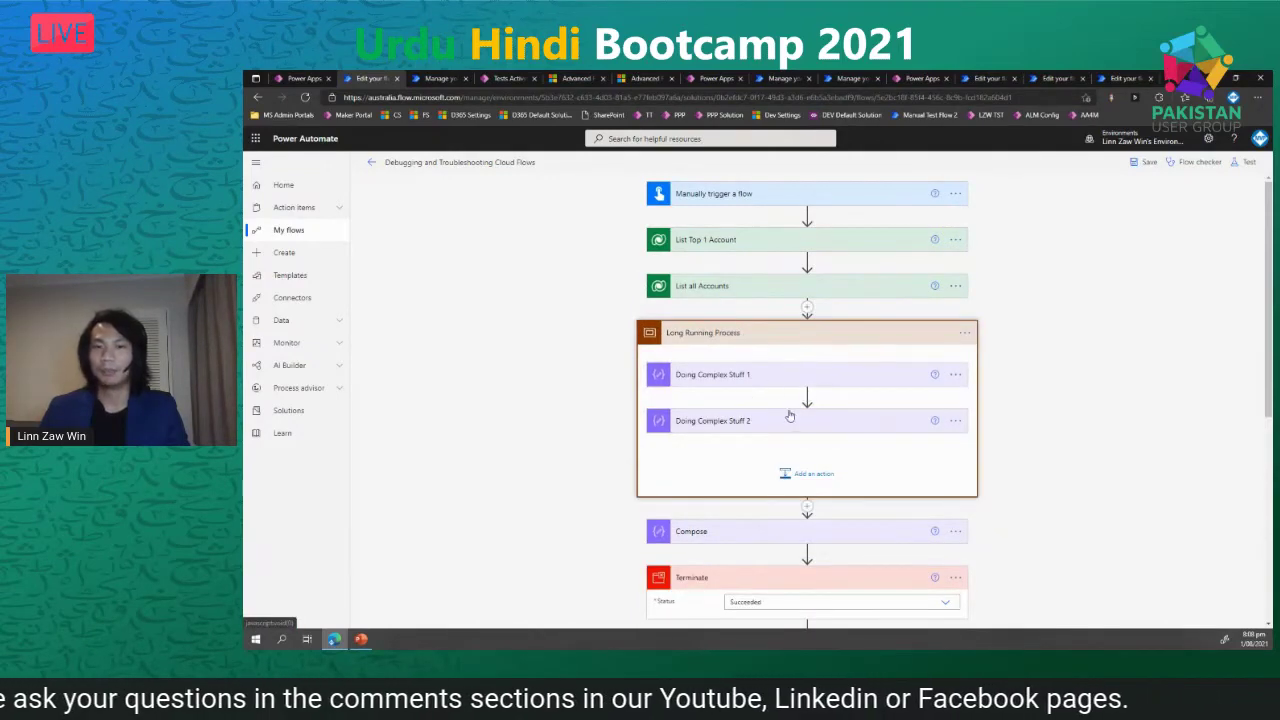
click(760, 336)
click(762, 335)
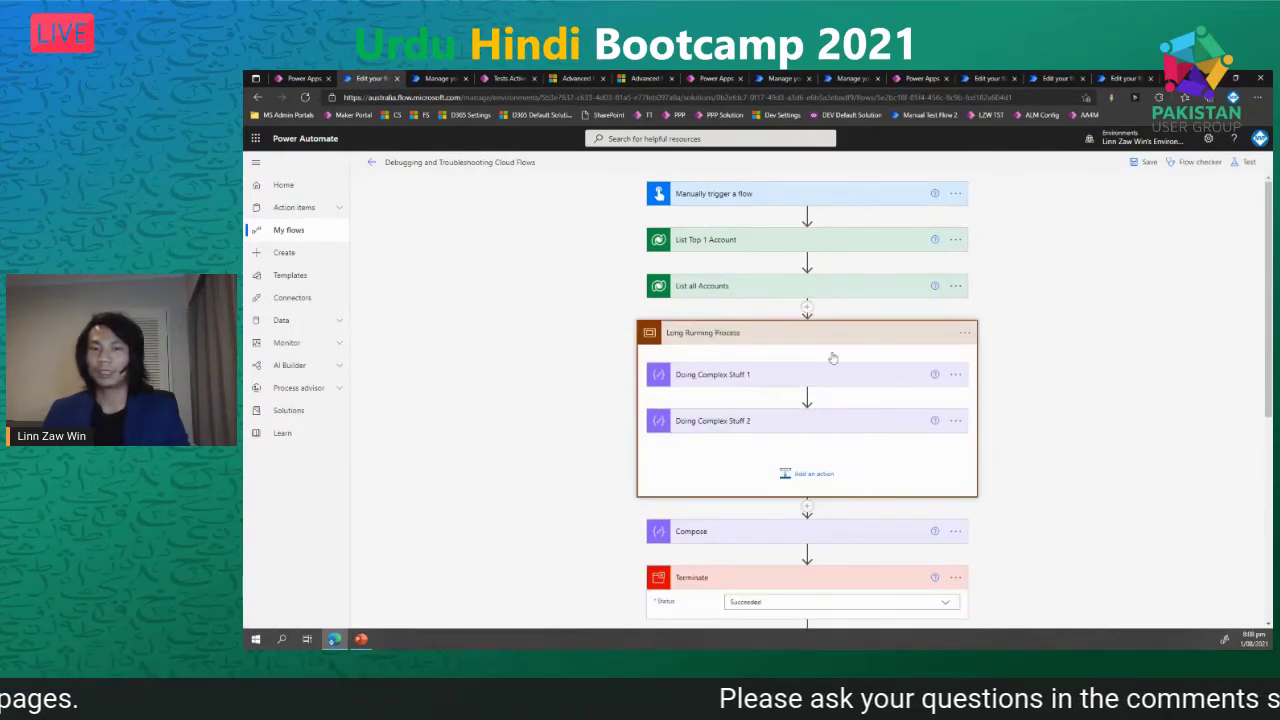
click(731, 335)
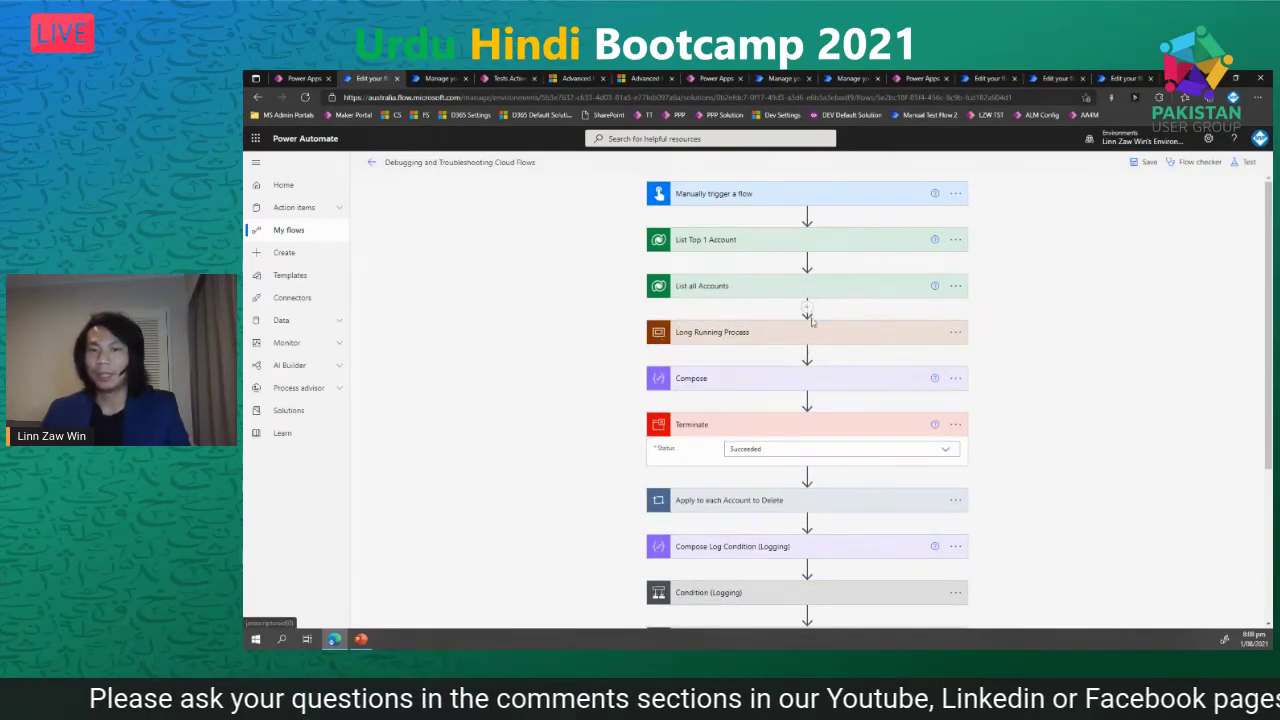
- Configure Long Running Process to run after List all Accounts only when it is skipped, clearing the is successful option
click(956, 332)
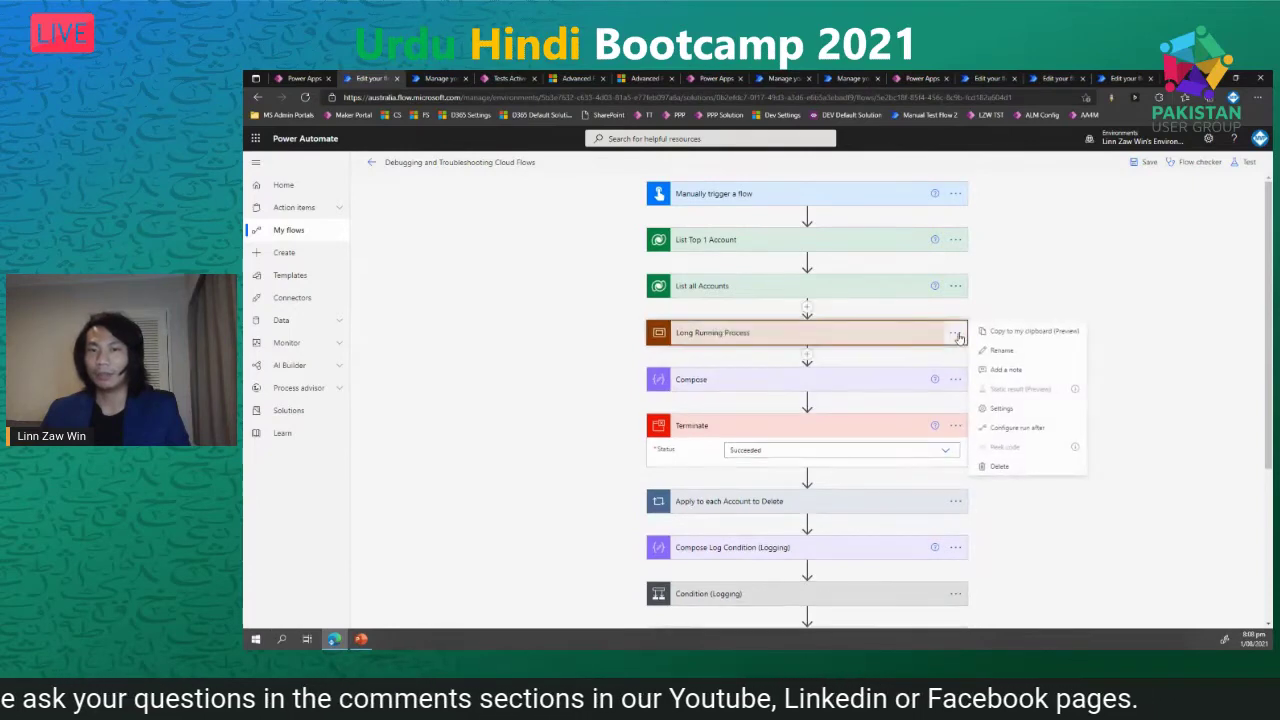
click(1017, 429)
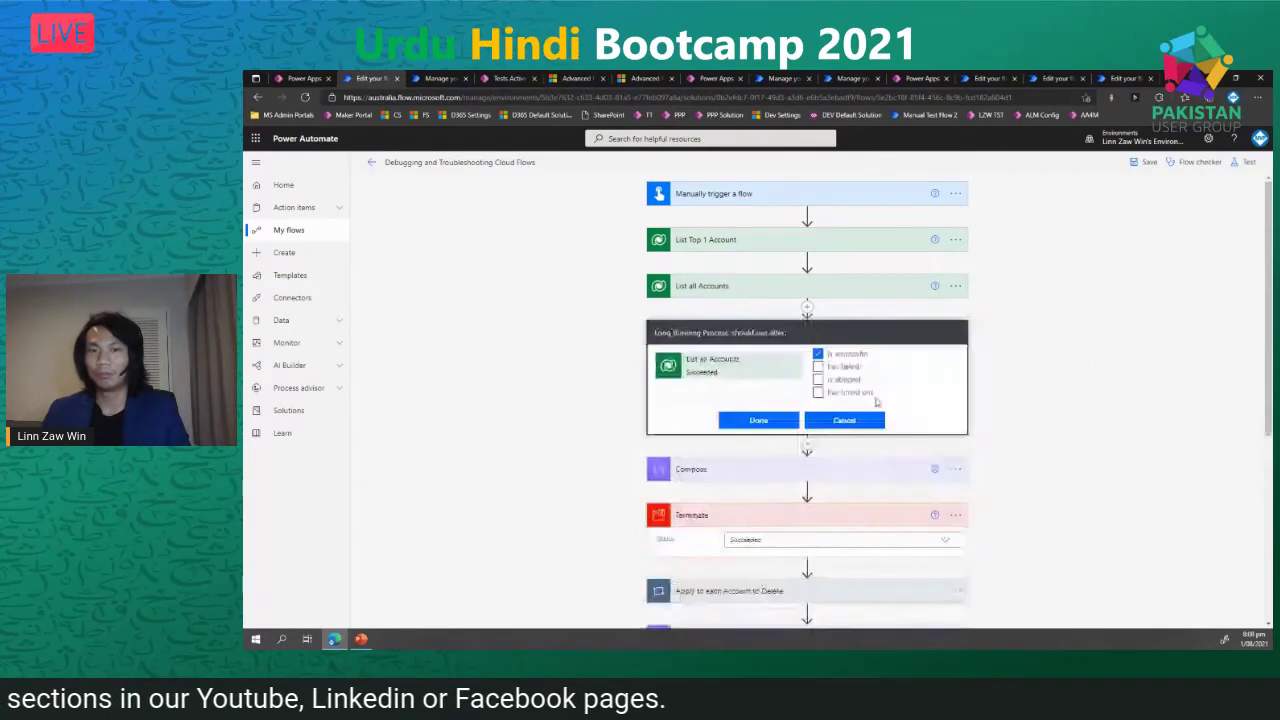
click(818, 380)
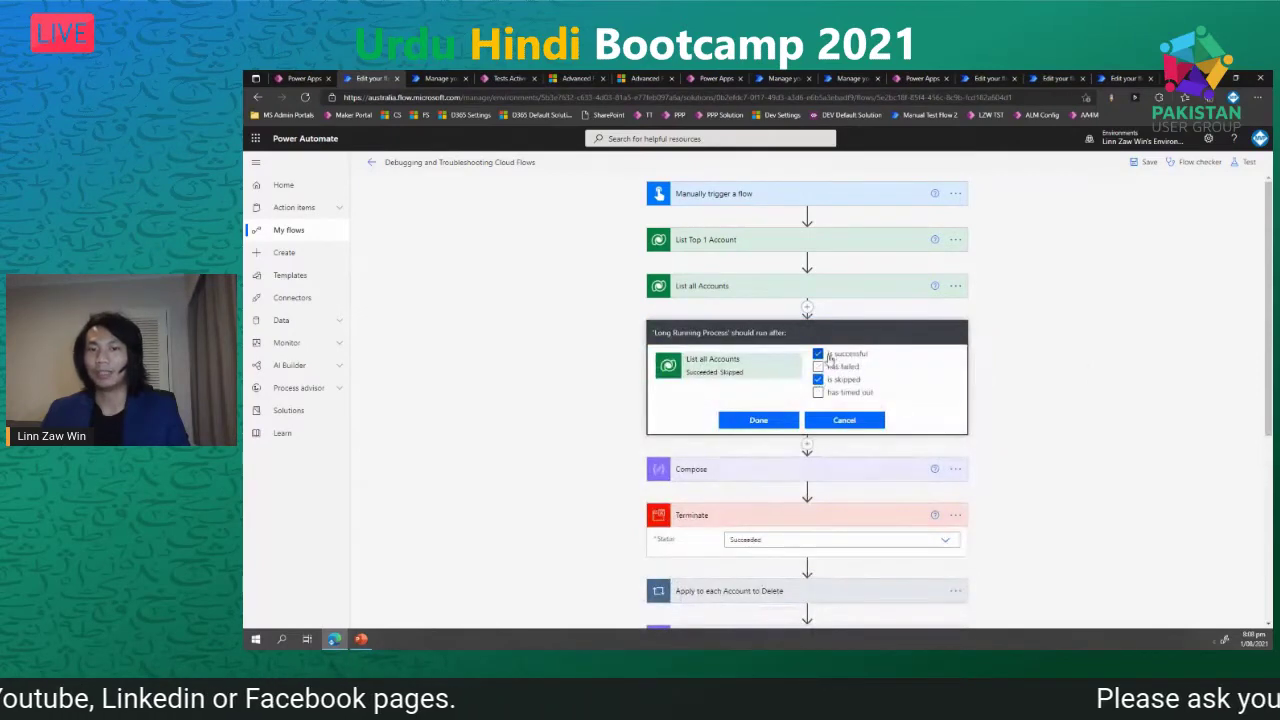
click(818, 354)
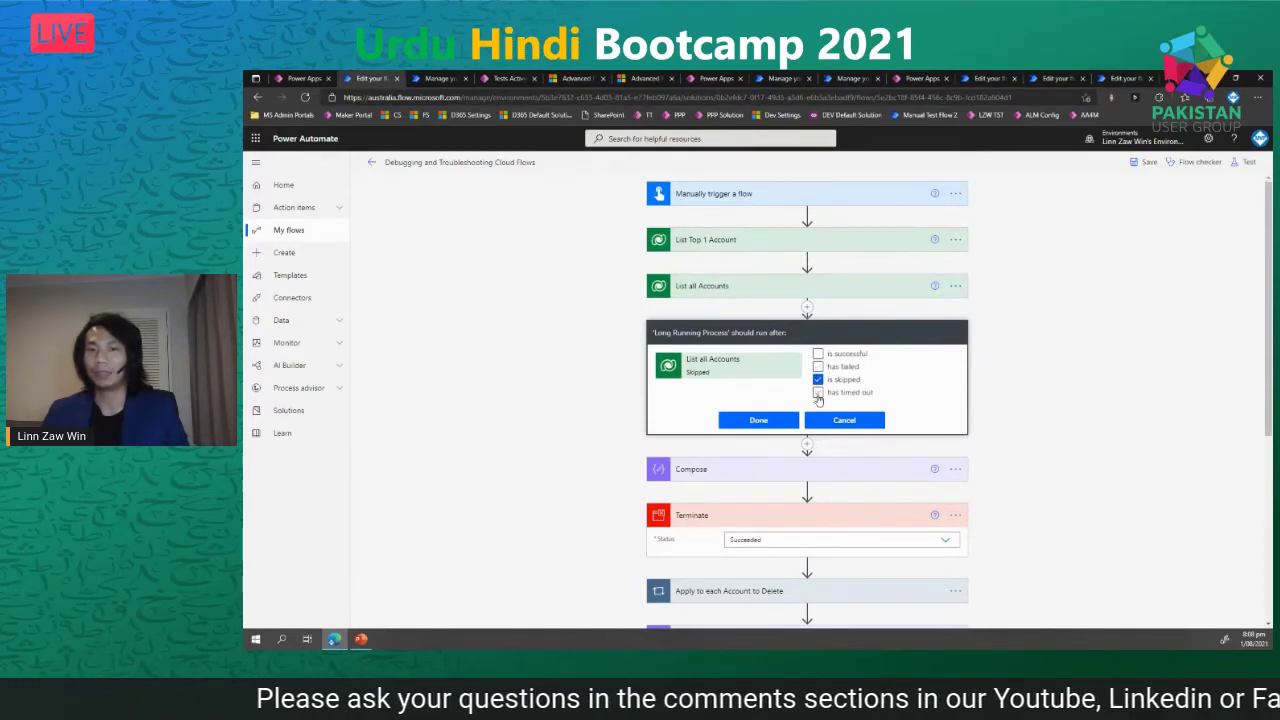
click(757, 421)
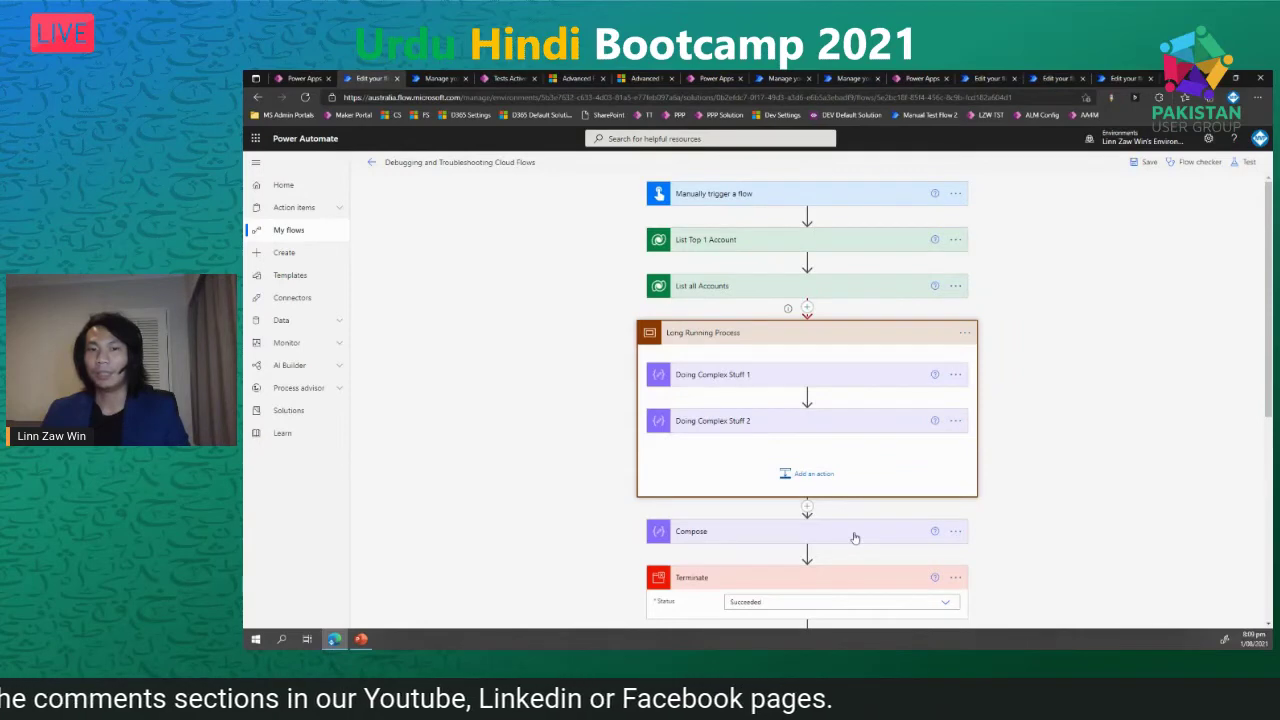
- Configure Compose to run after Long Running Process either is successful or is skipped
click(958, 531)
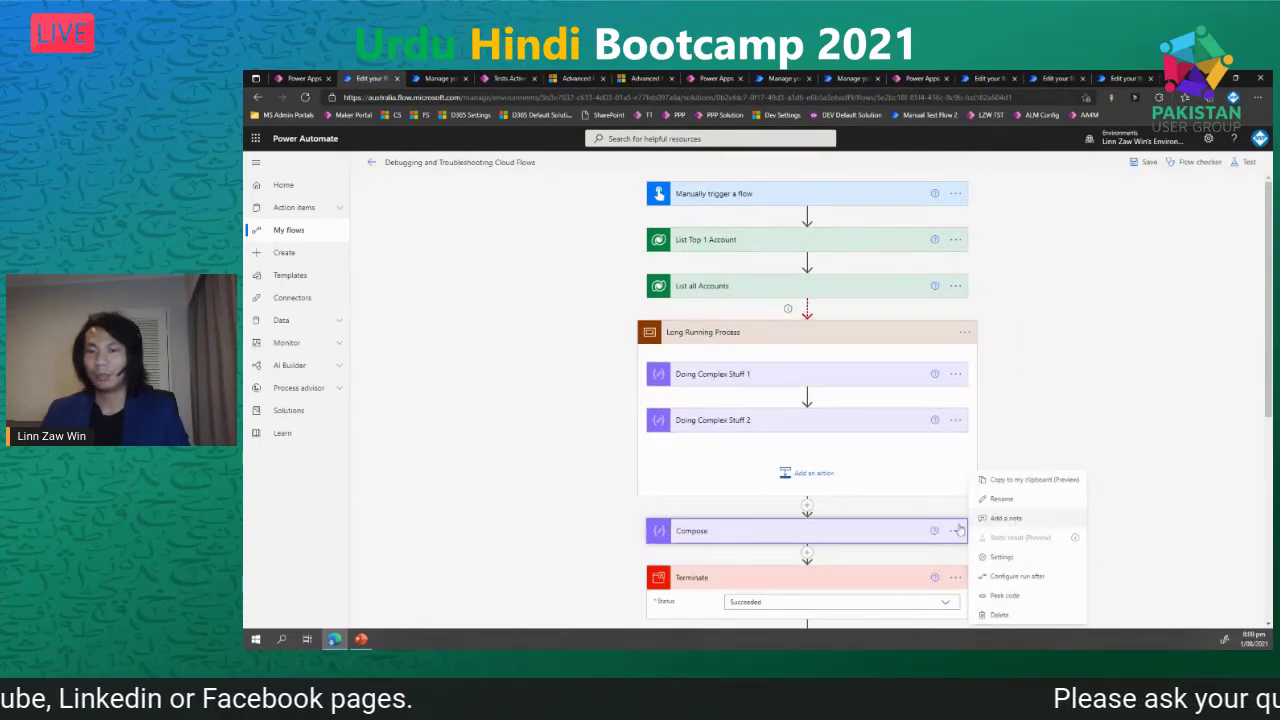
click(1022, 578)
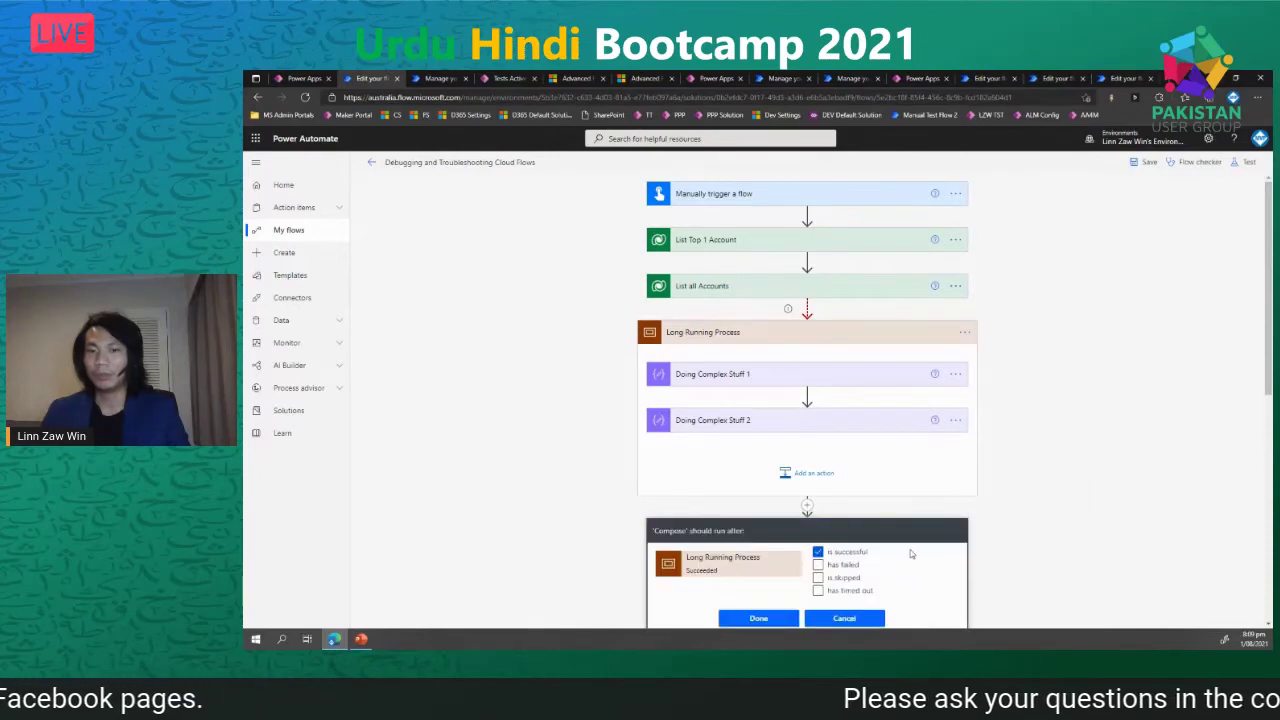
scroll(875, 521, down, 2)
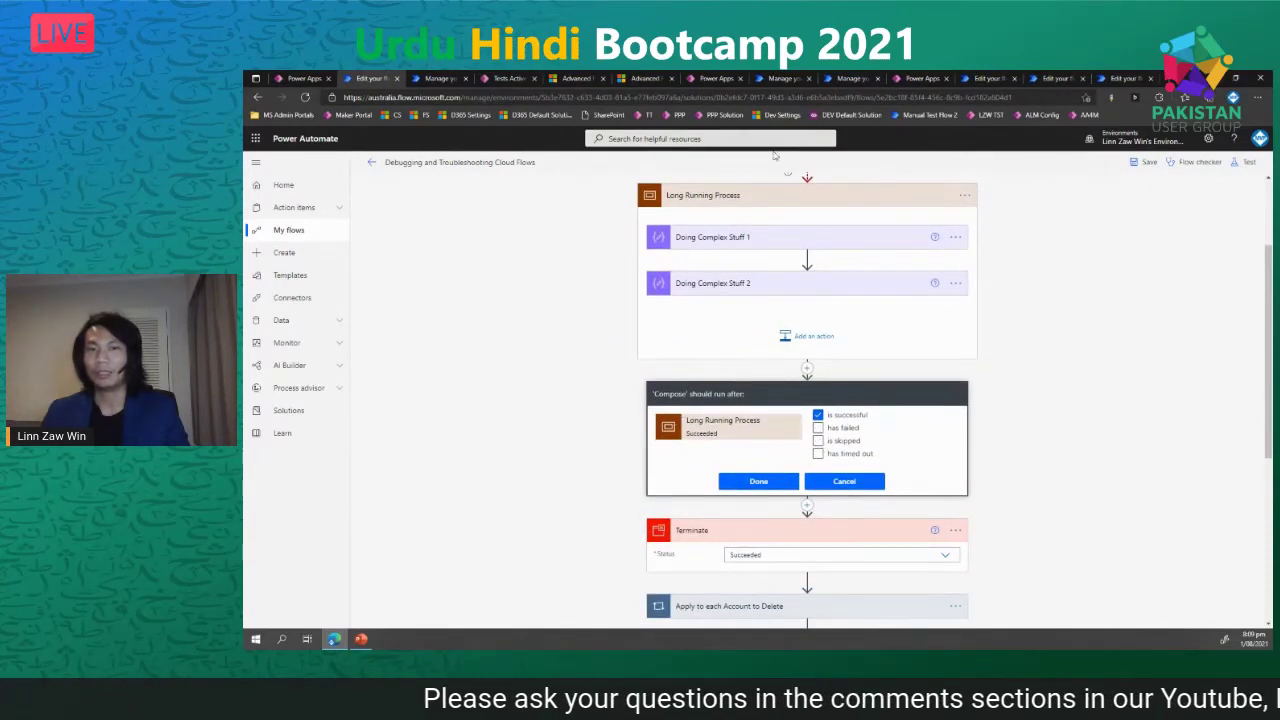
scroll(765, 343, up, 2)
scroll(765, 343, down, 1)
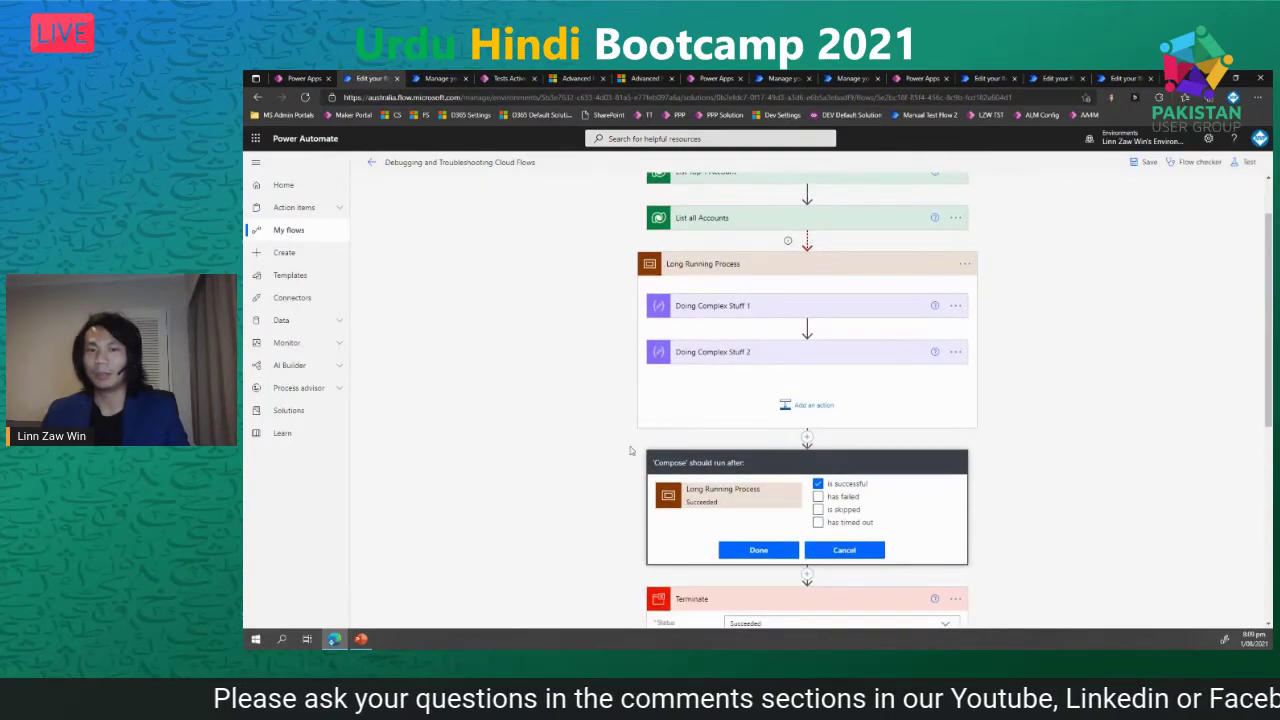
click(818, 509)
click(818, 483)
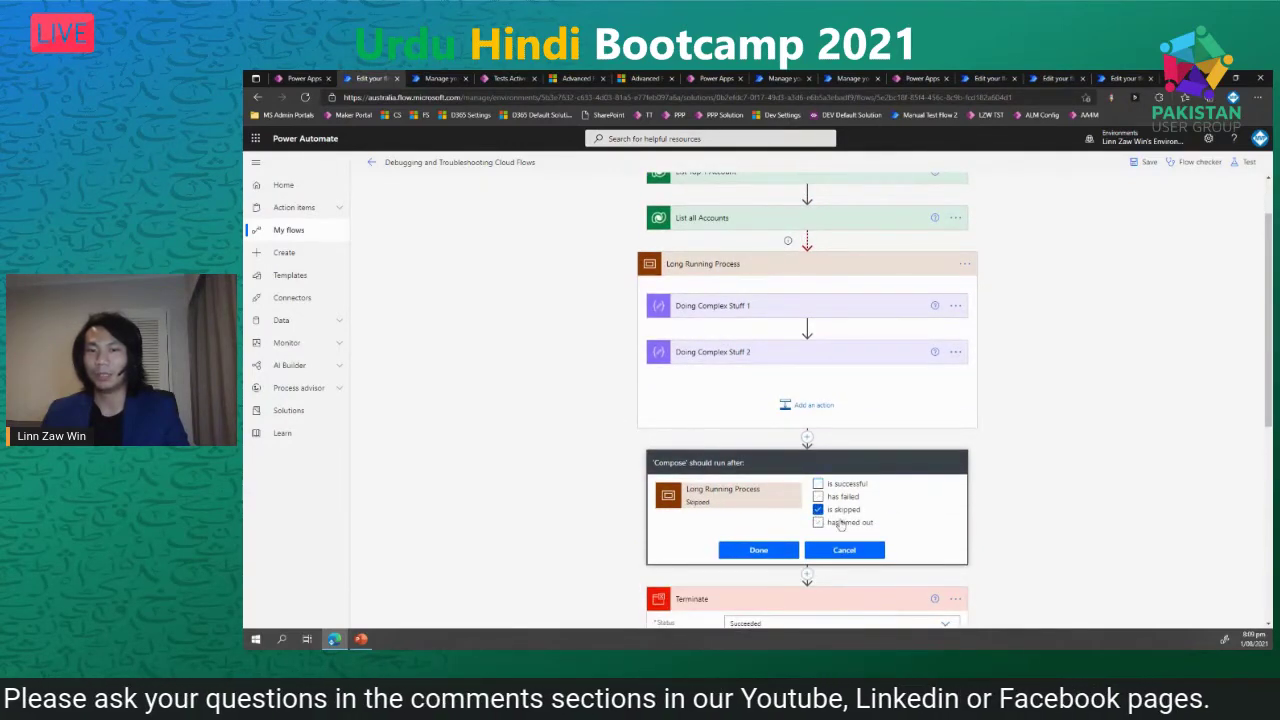
click(818, 483)
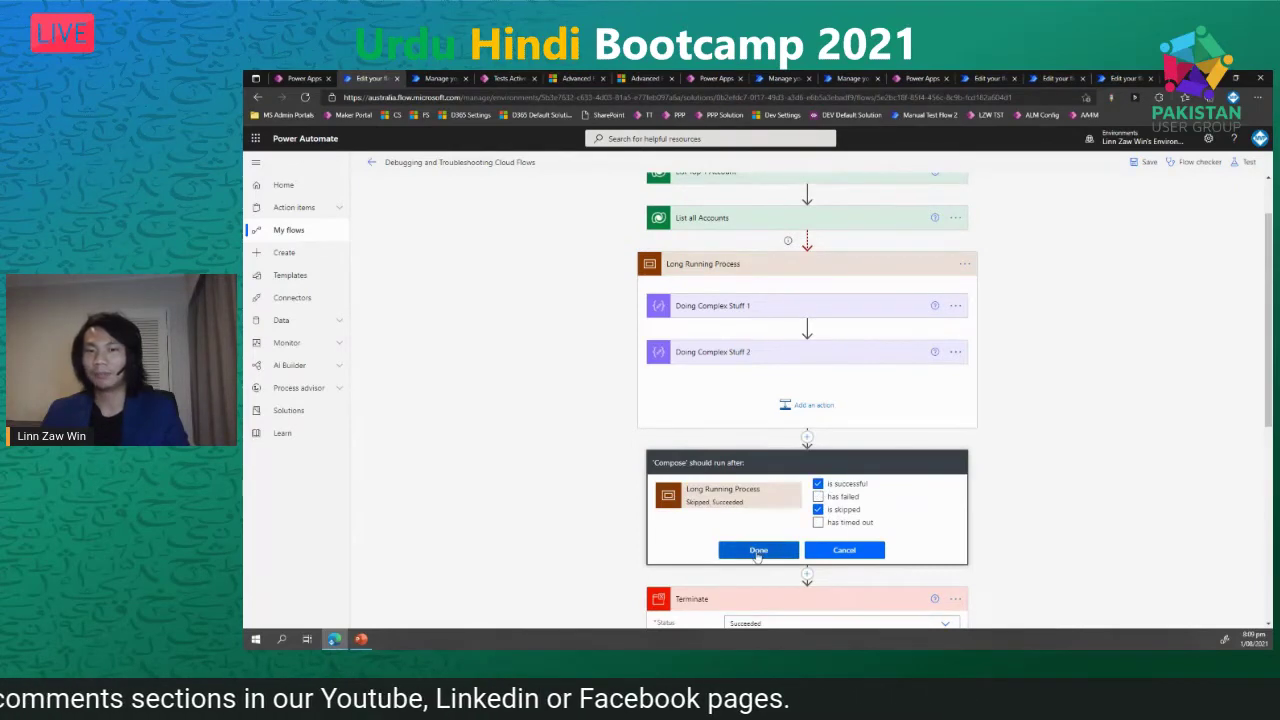
click(778, 550)
- Save and test the flow automatically with the most recently used trigger
click(1240, 163)
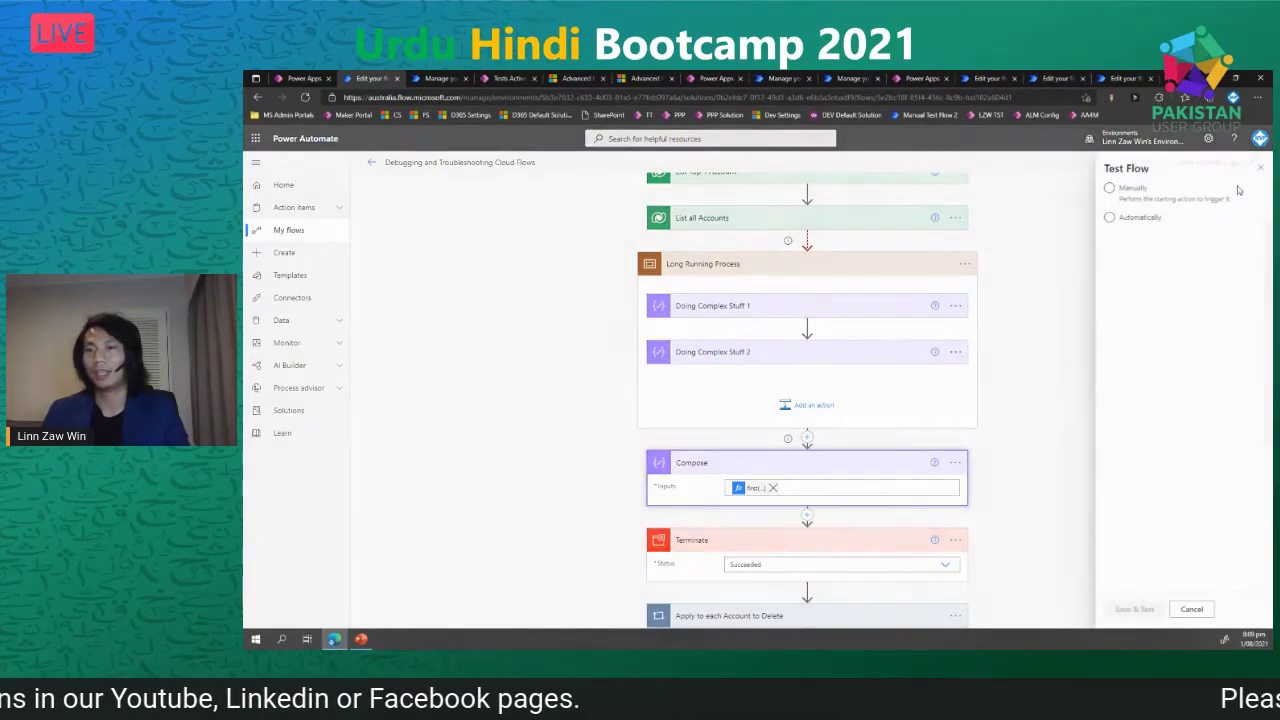
click(1133, 218)
click(1152, 258)
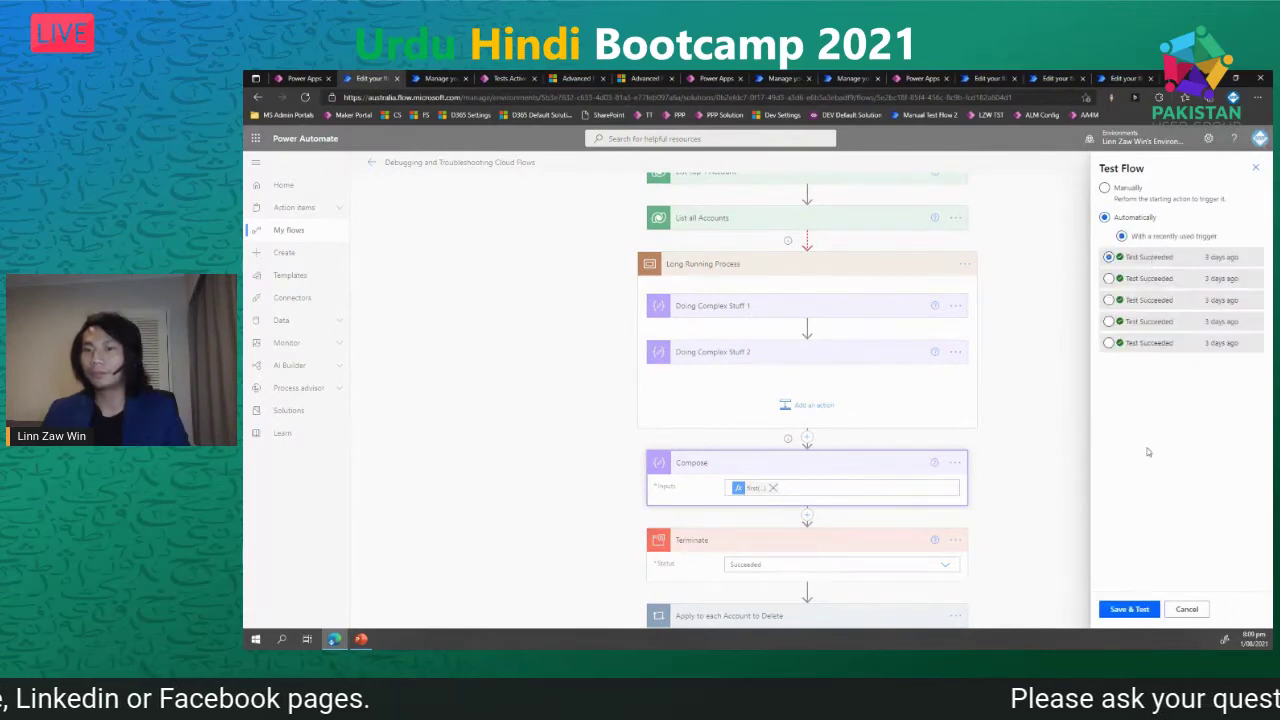
click(1129, 609)
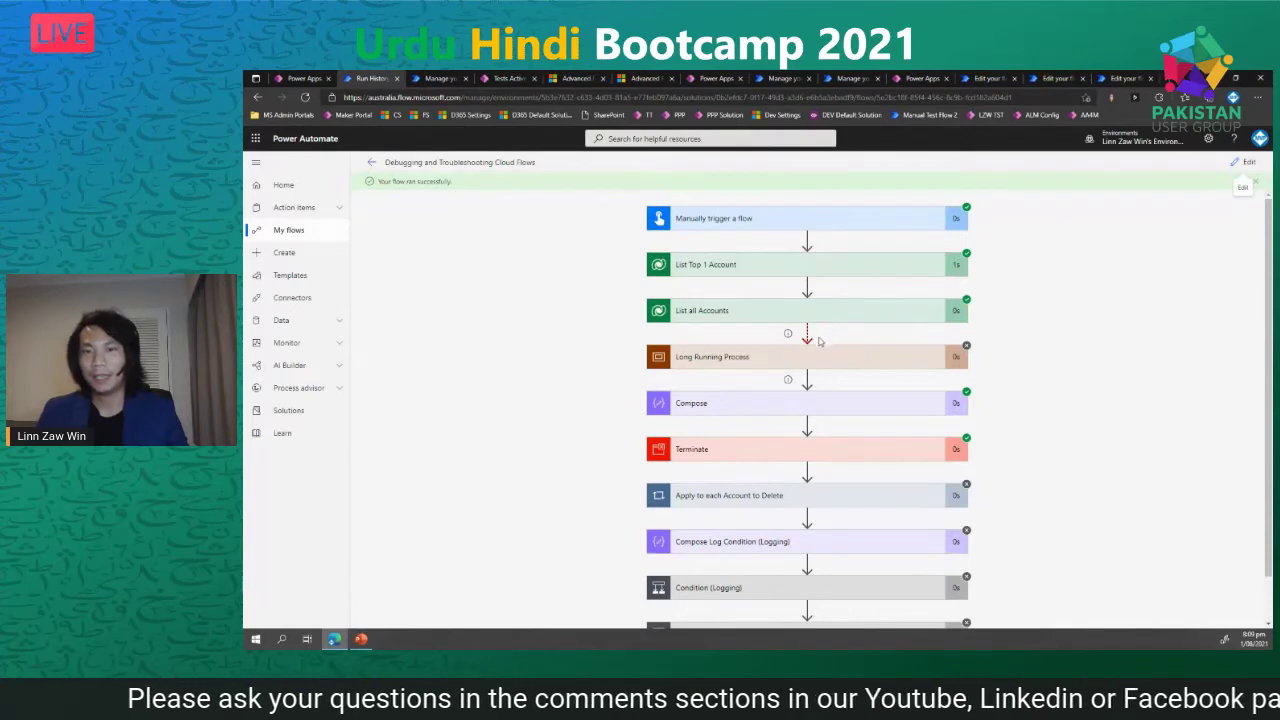
- Inspect the actions inside Long Running Process in the run results, and return the flow to editing
click(923, 370)
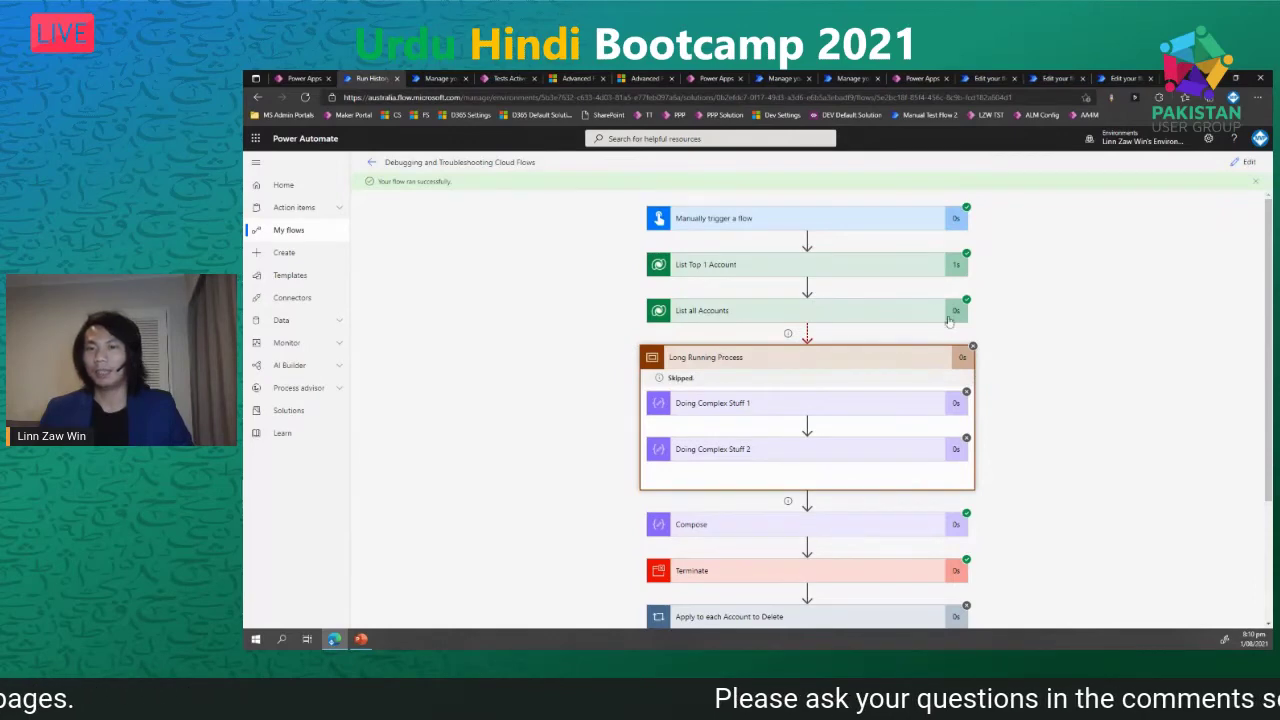
scroll(938, 403, down, 1)
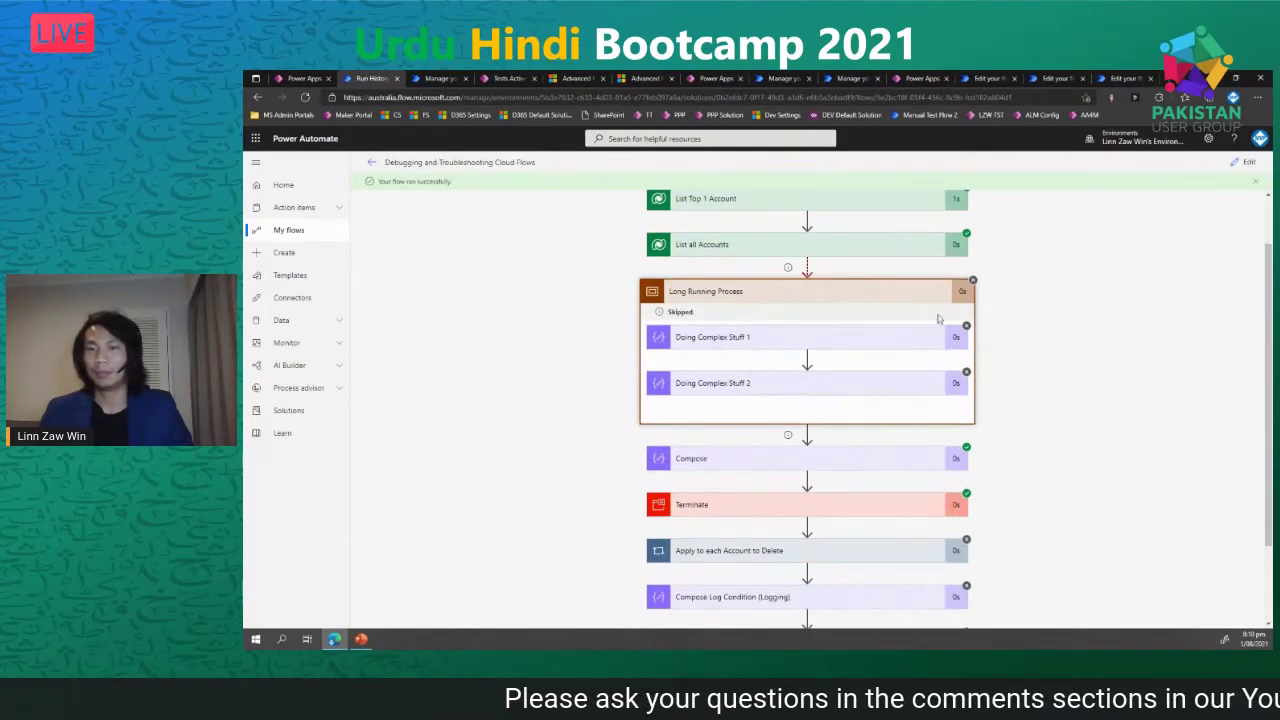
click(909, 303)
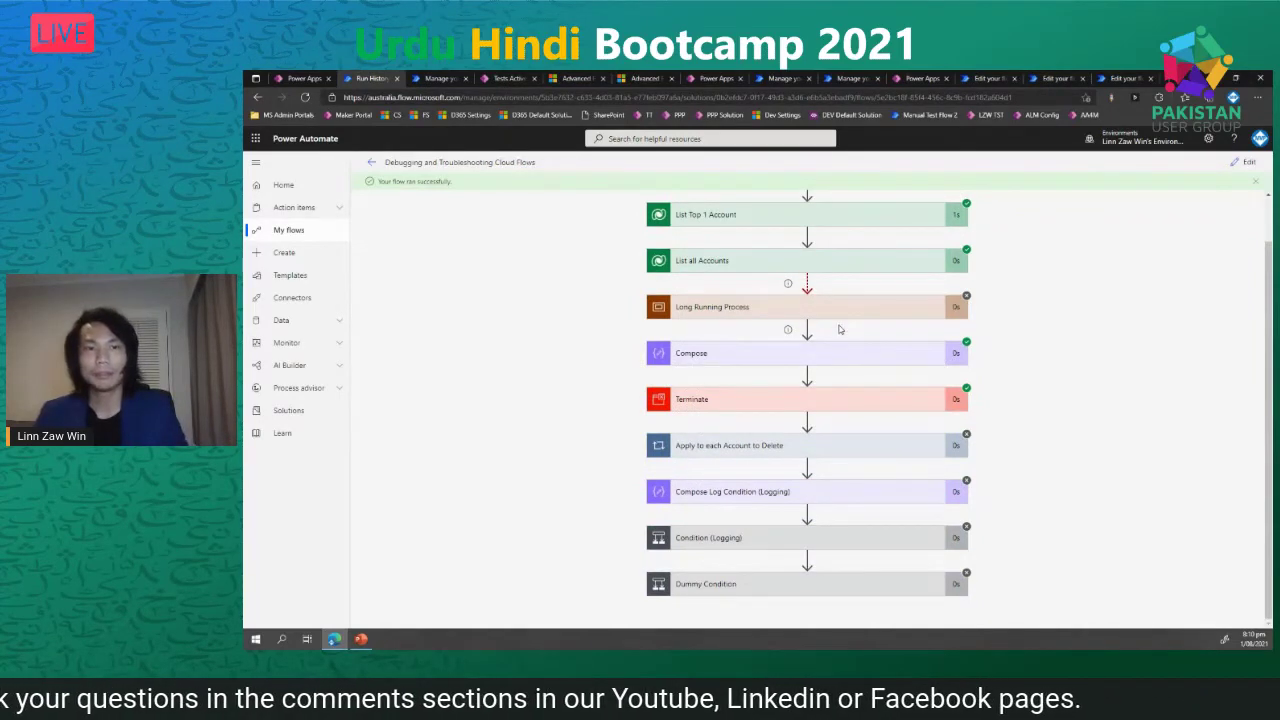
click(1246, 162)
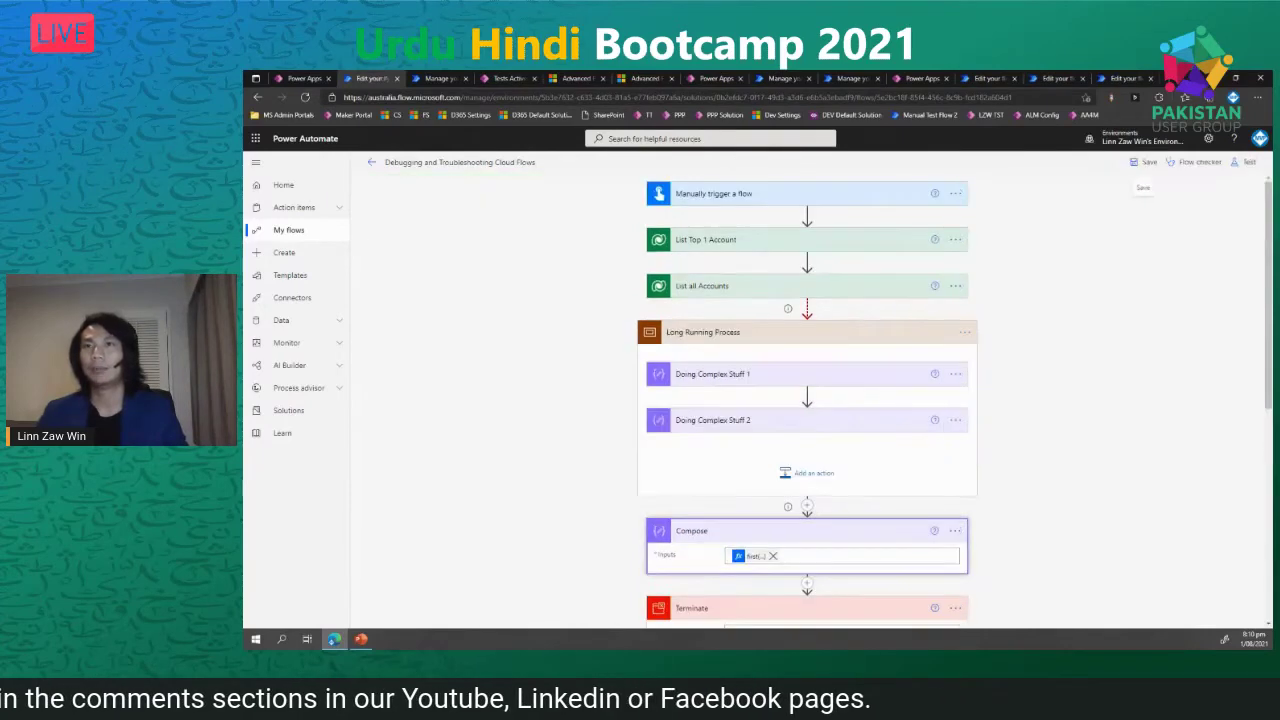
- Switch to PowerPoint and advance the Skip Flow Steps during Testing slide to the Condition control example
key(alt+Tab)
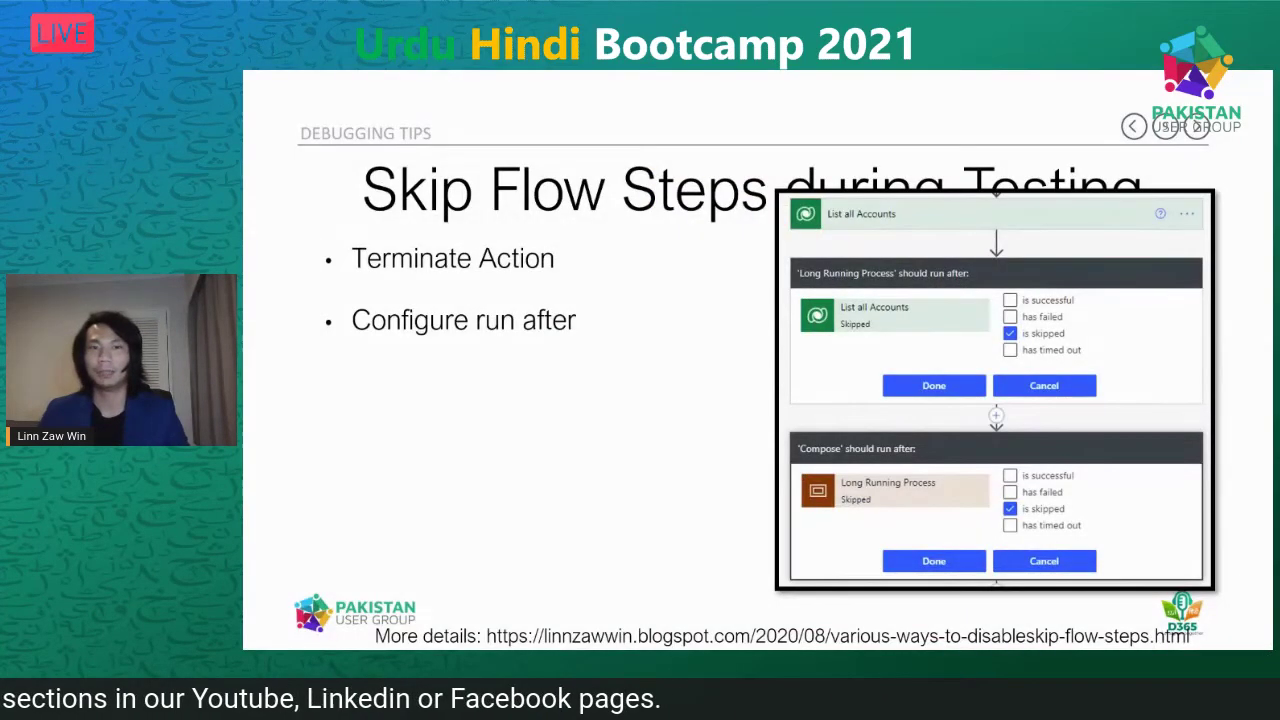
click(572, 509)
click(572, 510)
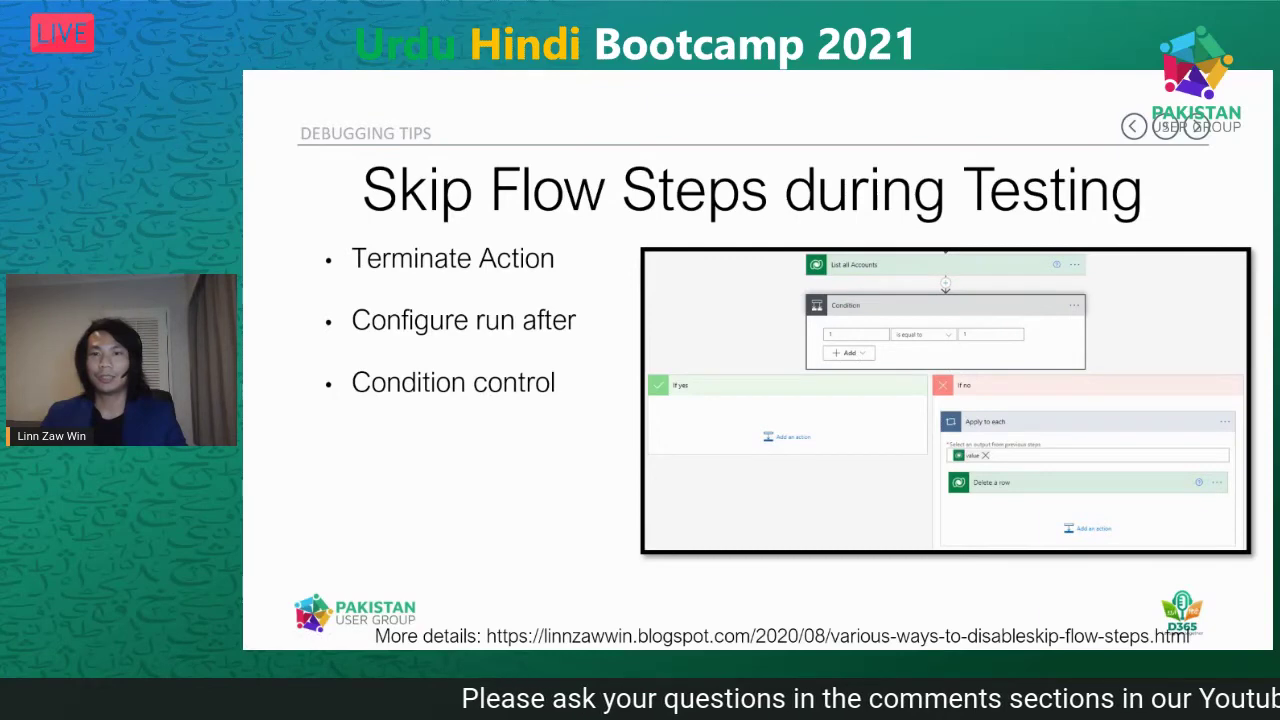
- Switch to the browser, collapse Long Running Process and Compose, and move Apply to each Account to Delete directly below List all Accounts
key(alt+Tab)
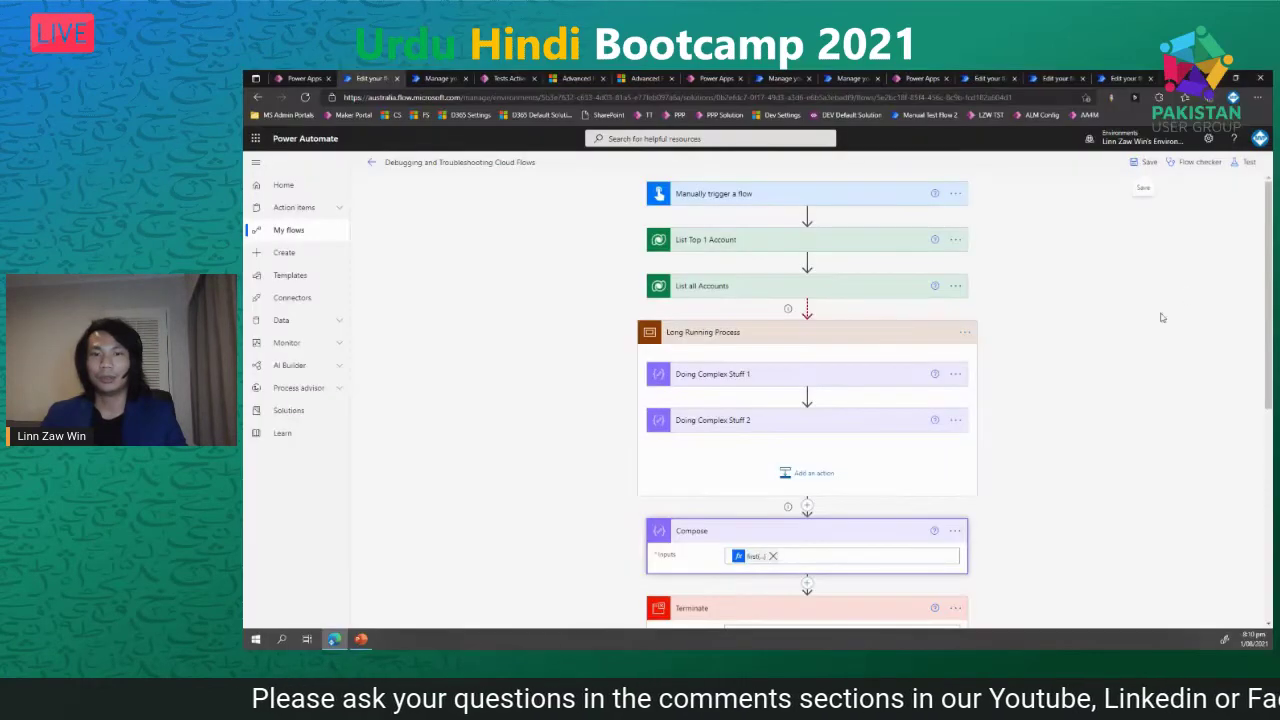
click(874, 340)
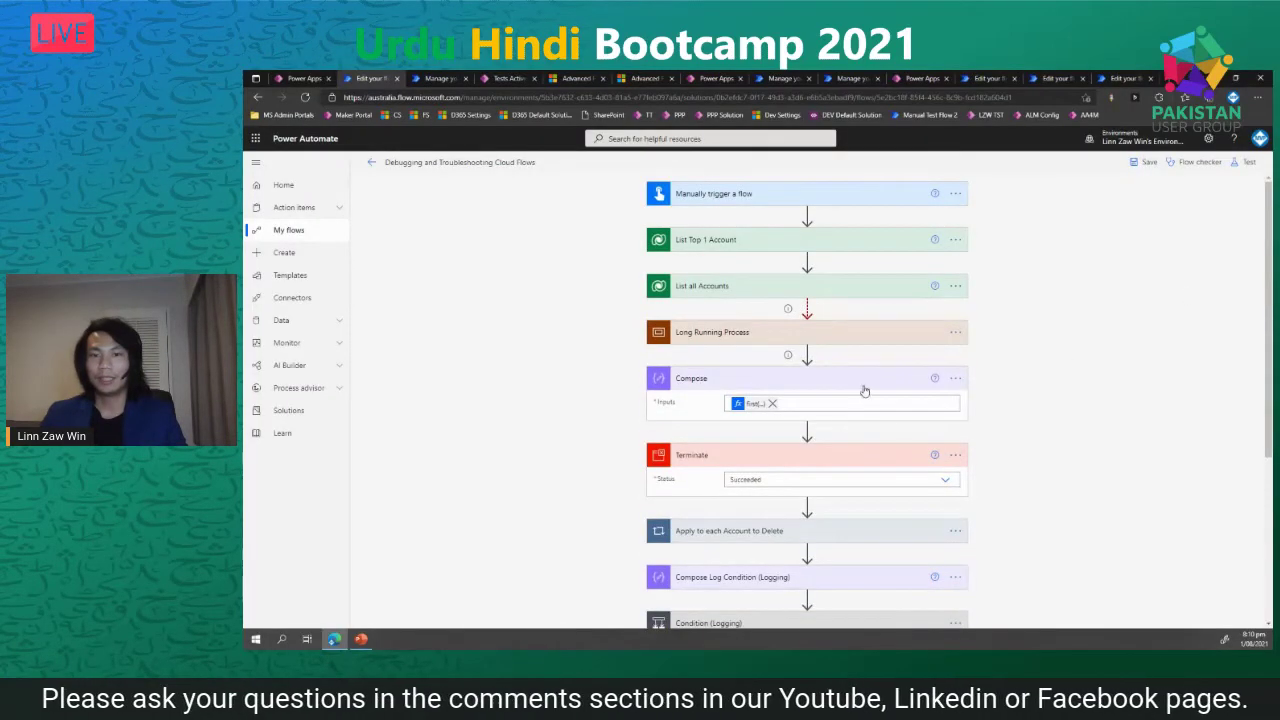
click(866, 381)
scroll(808, 505, down, 3)
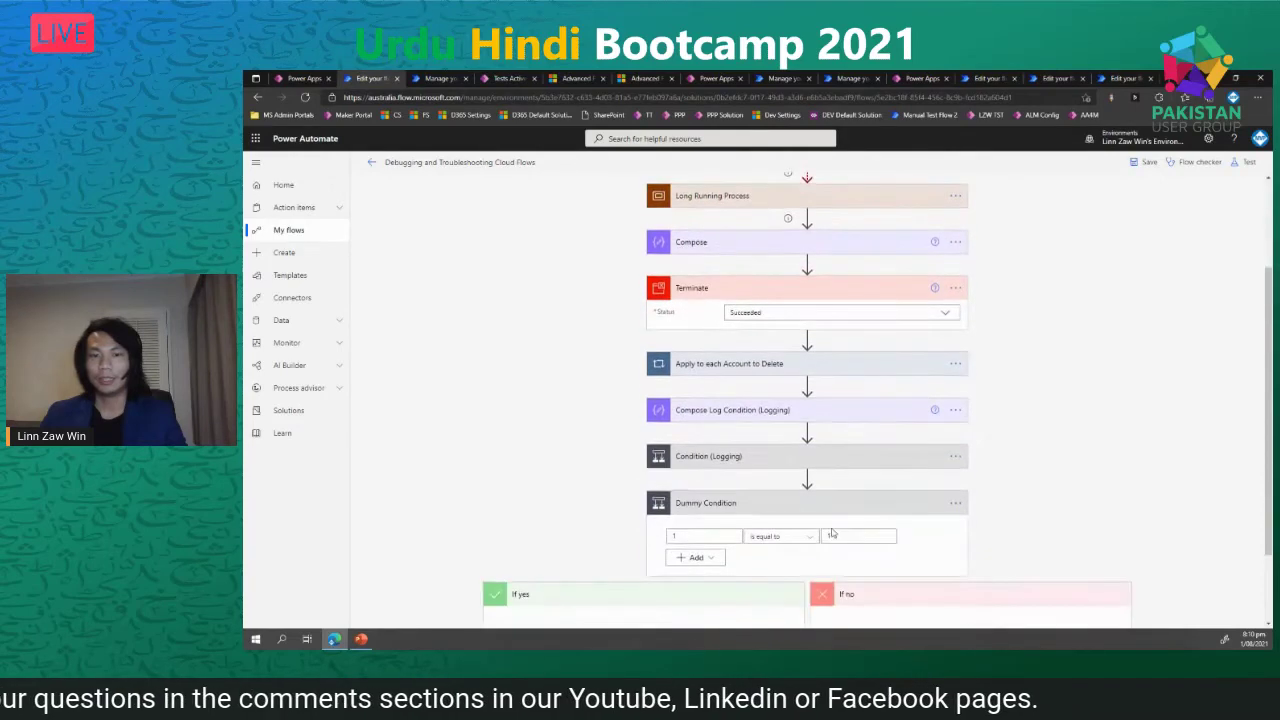
scroll(828, 527, up, 3)
scroll(814, 517, down, 3)
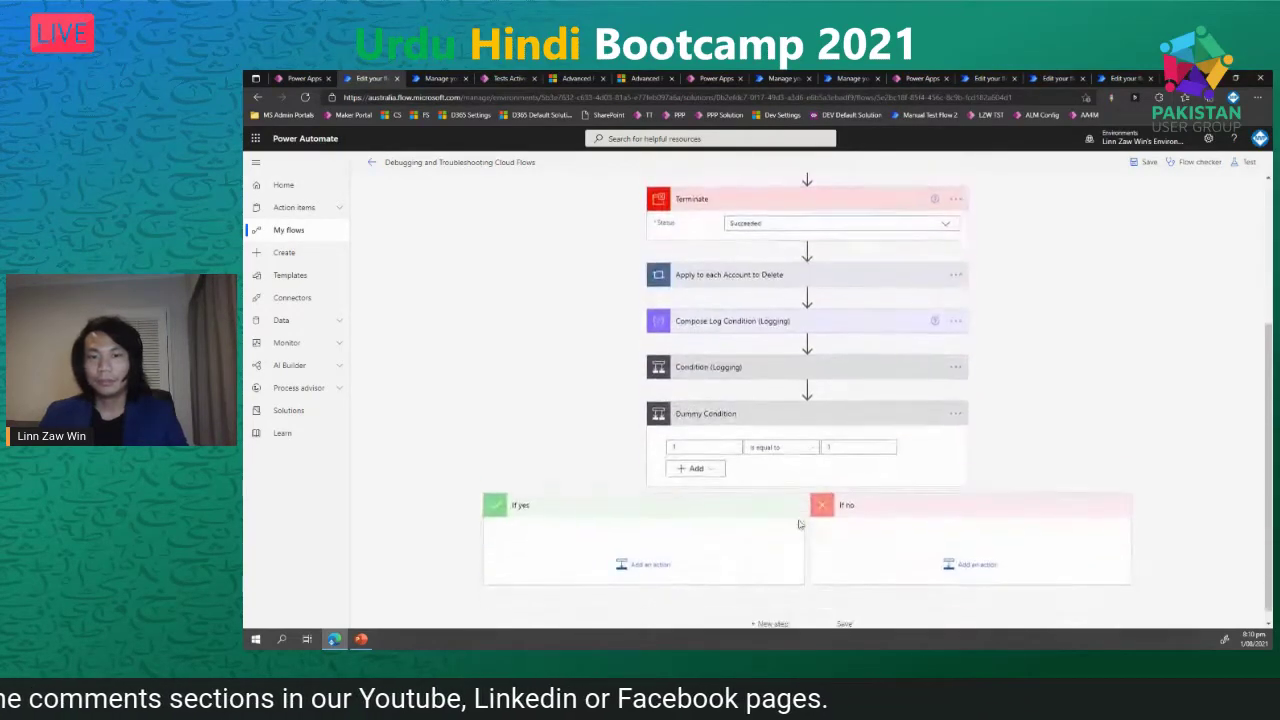
scroll(800, 523, up, 3)
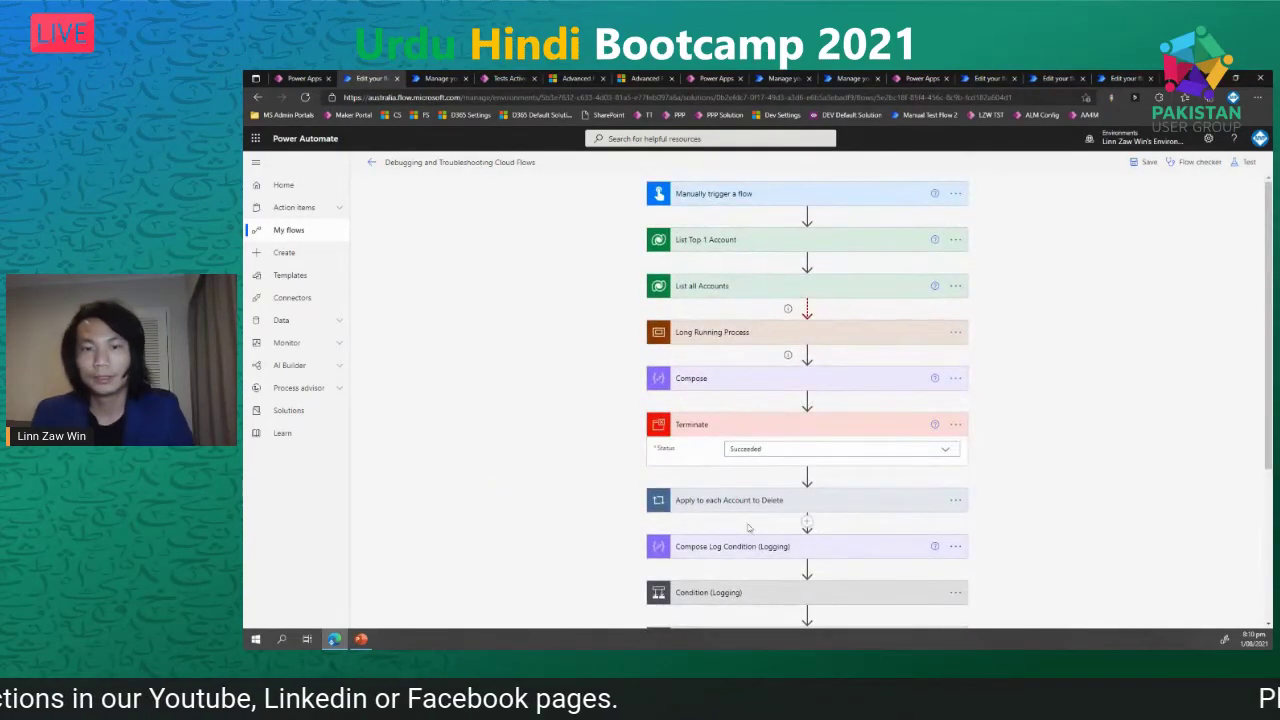
drag(752, 498, 769, 338)
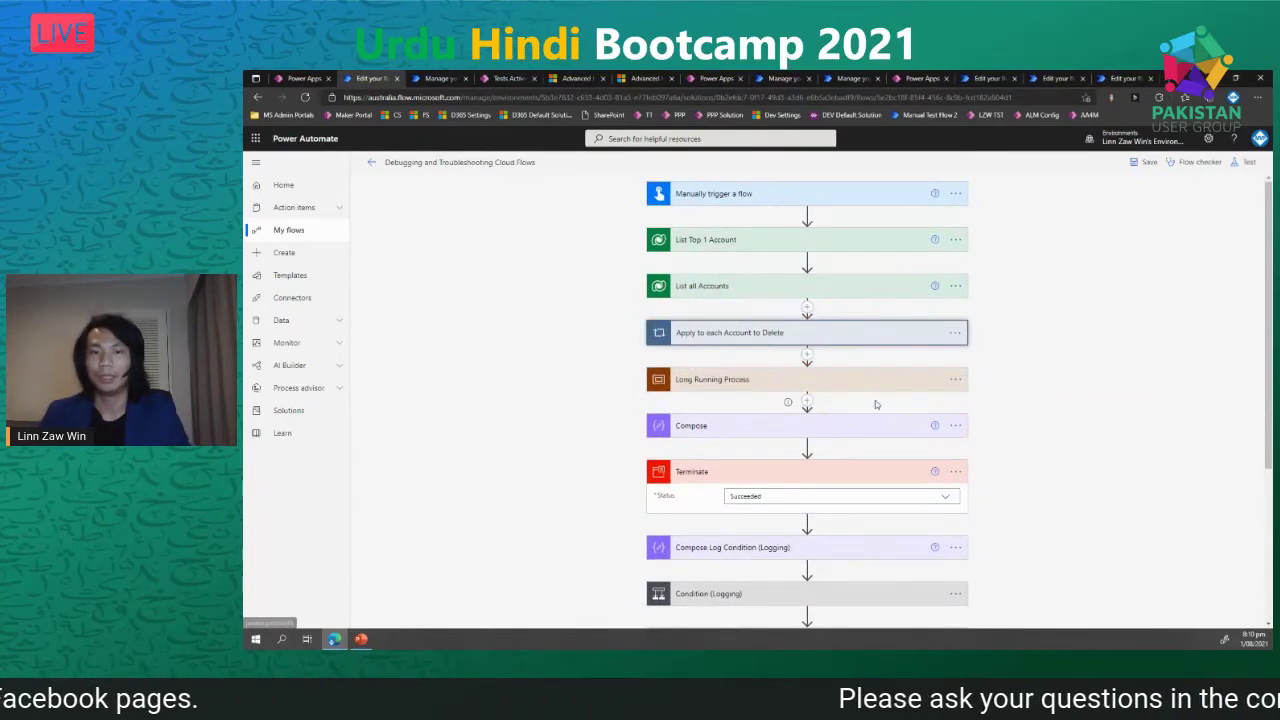
- Move Dummy Condition, which checks 1 is equal to 1, directly below List all Accounts, and place Apply to each Account to Delete in its If no branch
scroll(829, 405, down, 4)
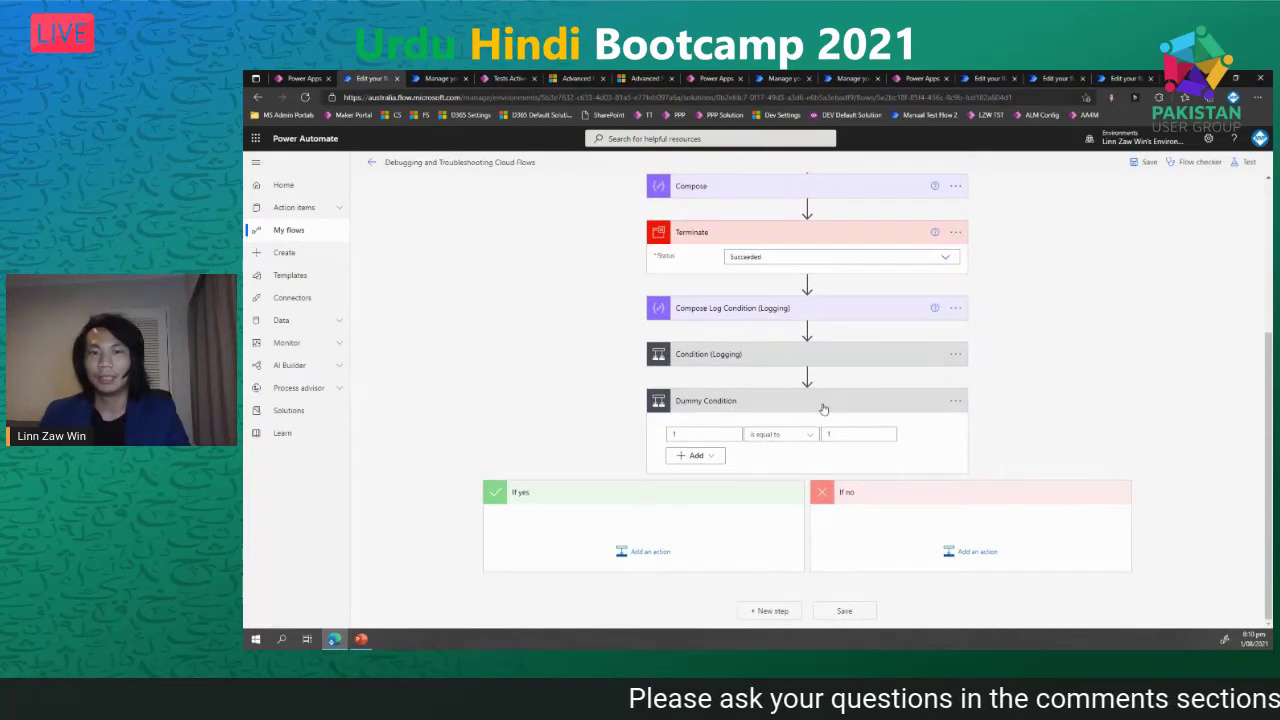
drag(829, 410, 840, 312)
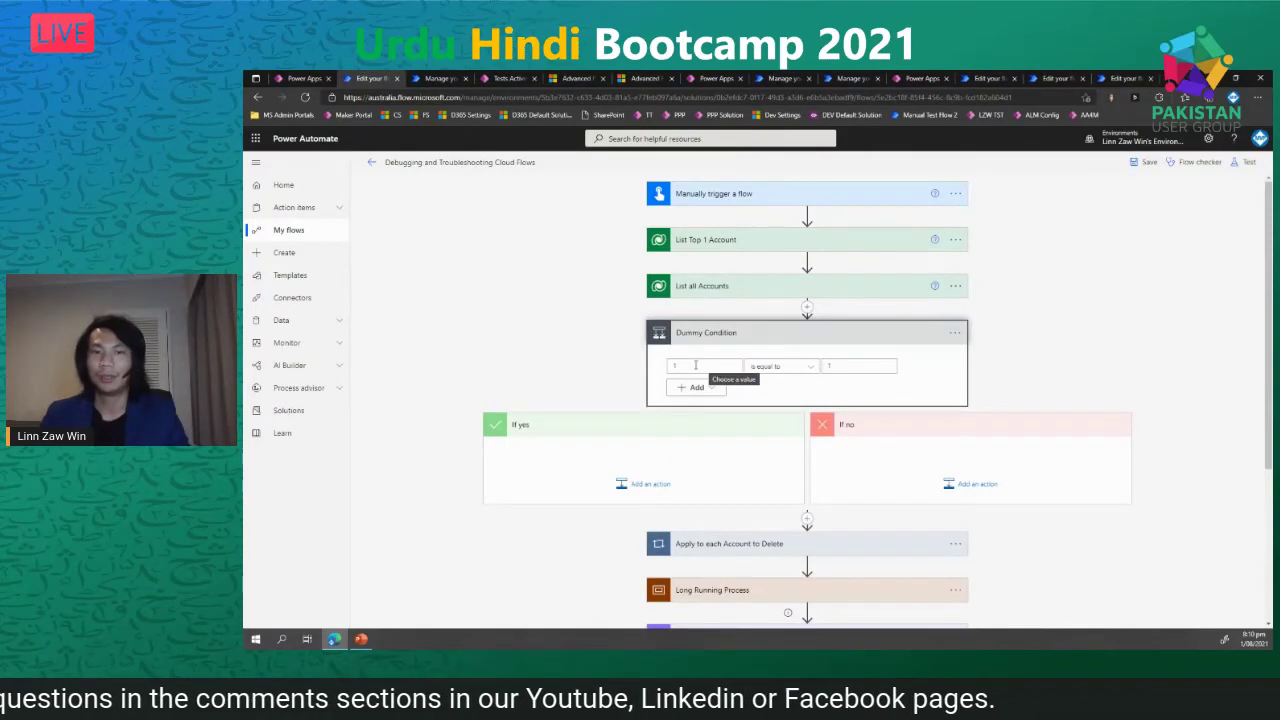
click(828, 364)
text(1)
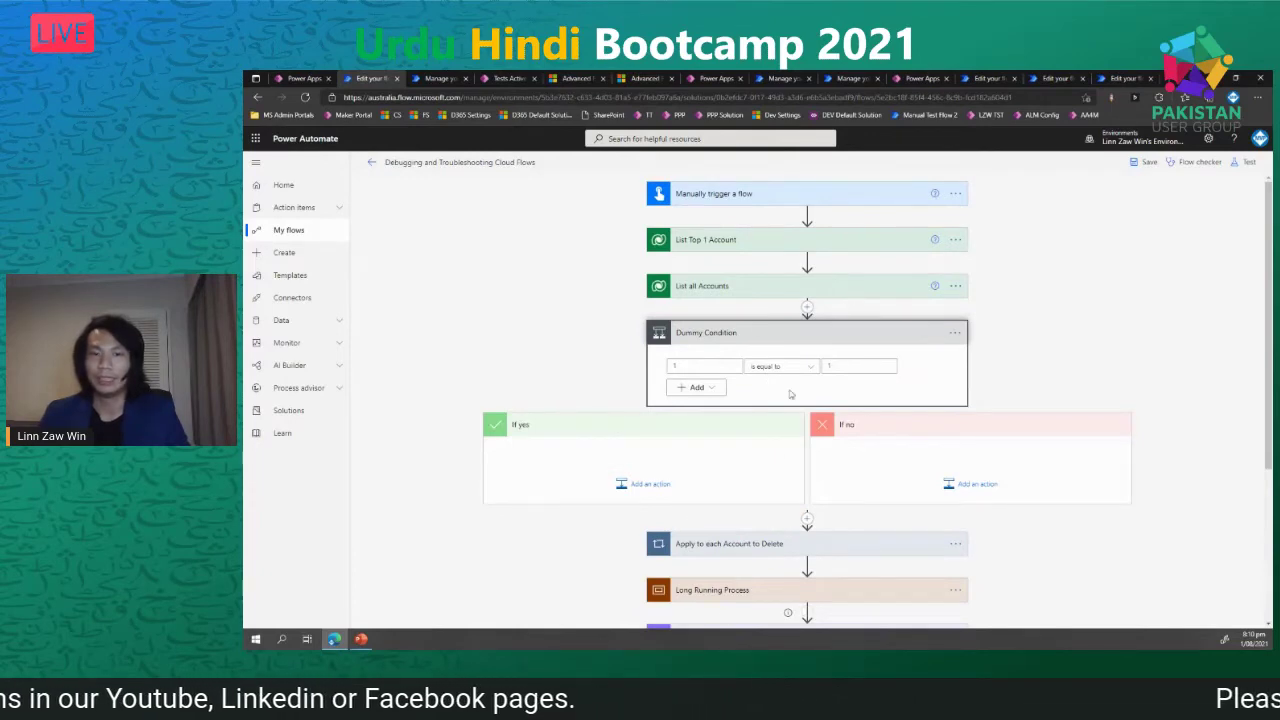
drag(744, 546, 945, 462)
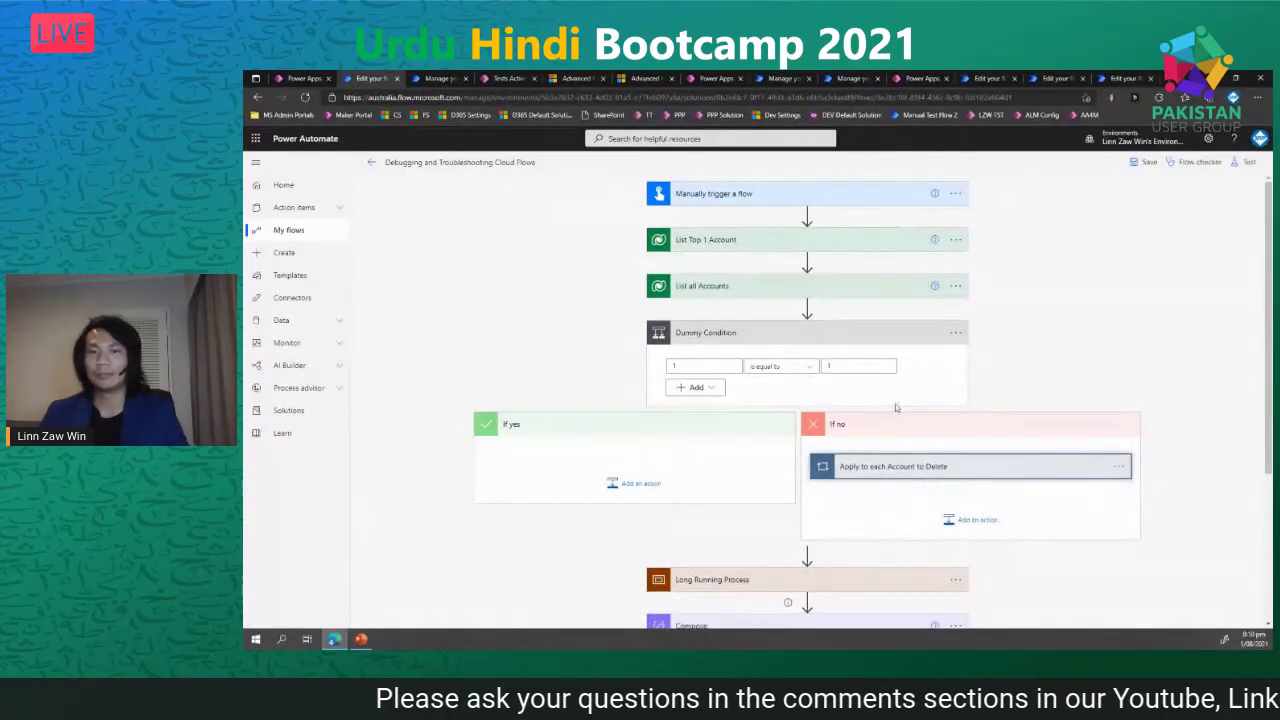
scroll(897, 428, down, 1)
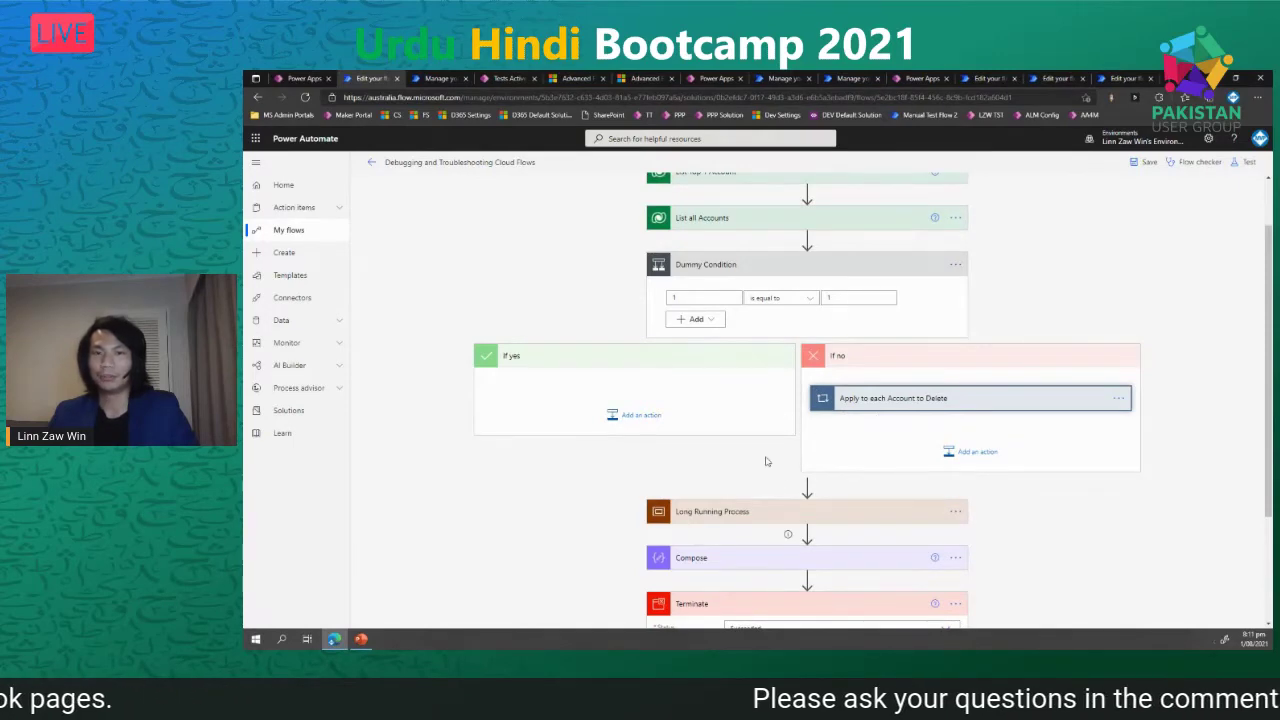
- Switch to PowerPoint and advance the Skip Flow Steps during Testing slide to the Copy to my clipboard example
key(alt+Tab)
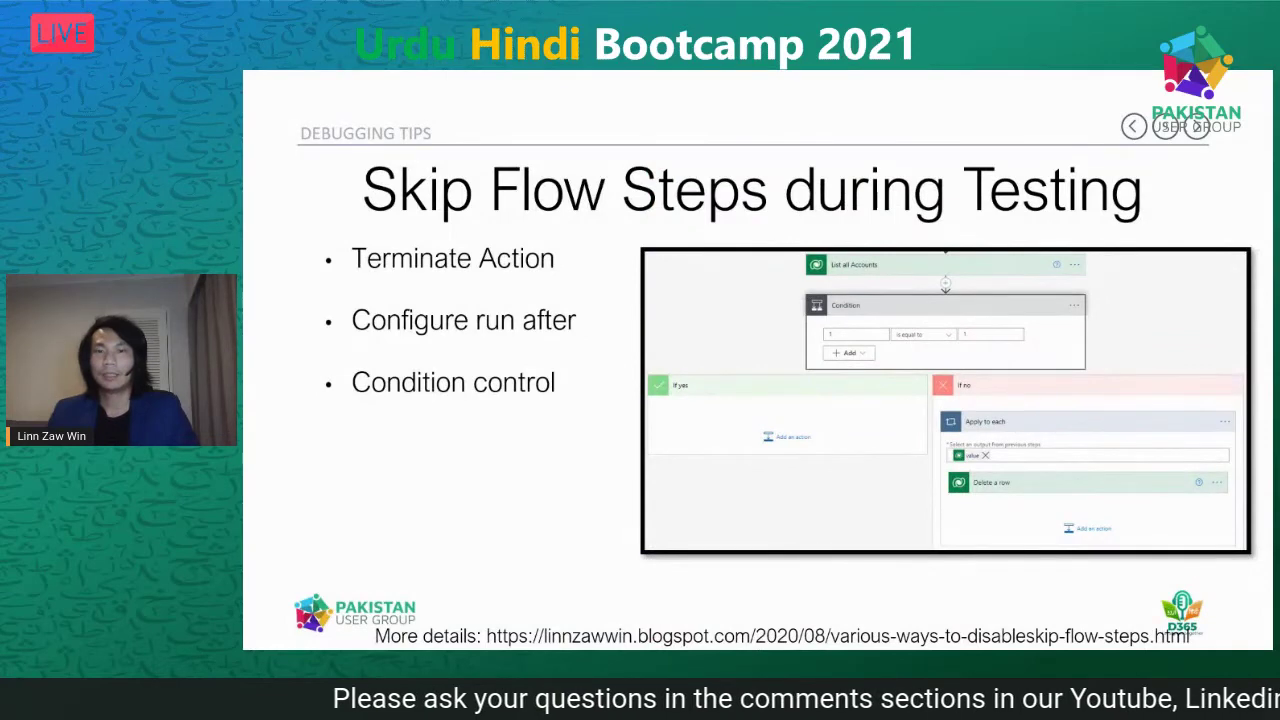
key(Right)
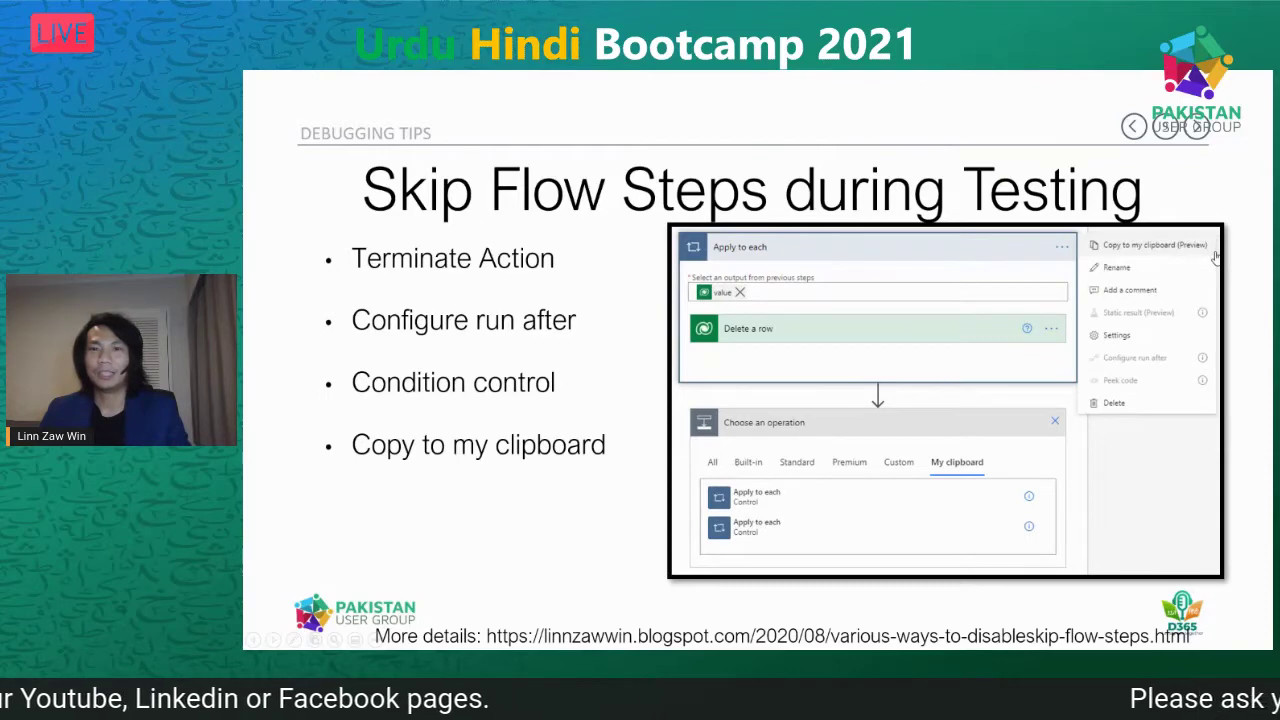
- Switch to the browser, copy Apply to each Account to Delete to the clipboard, and delete it from the If no branch
key(alt+Tab)
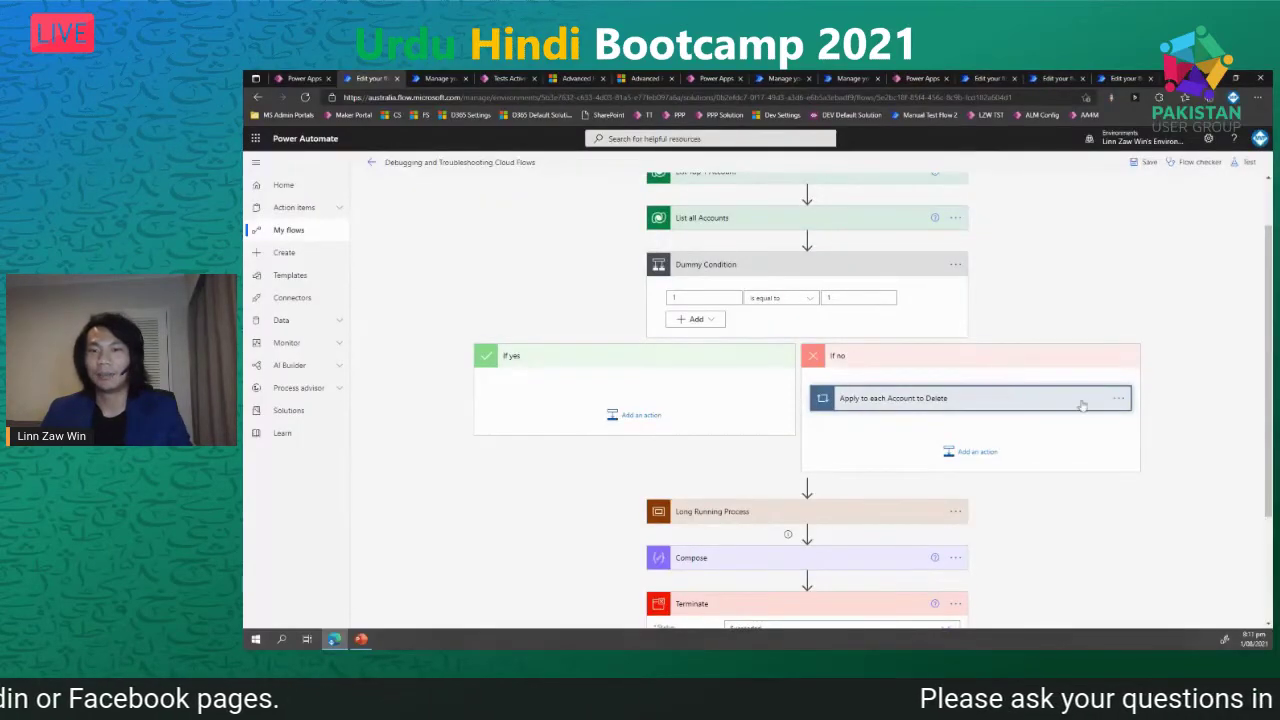
click(1117, 399)
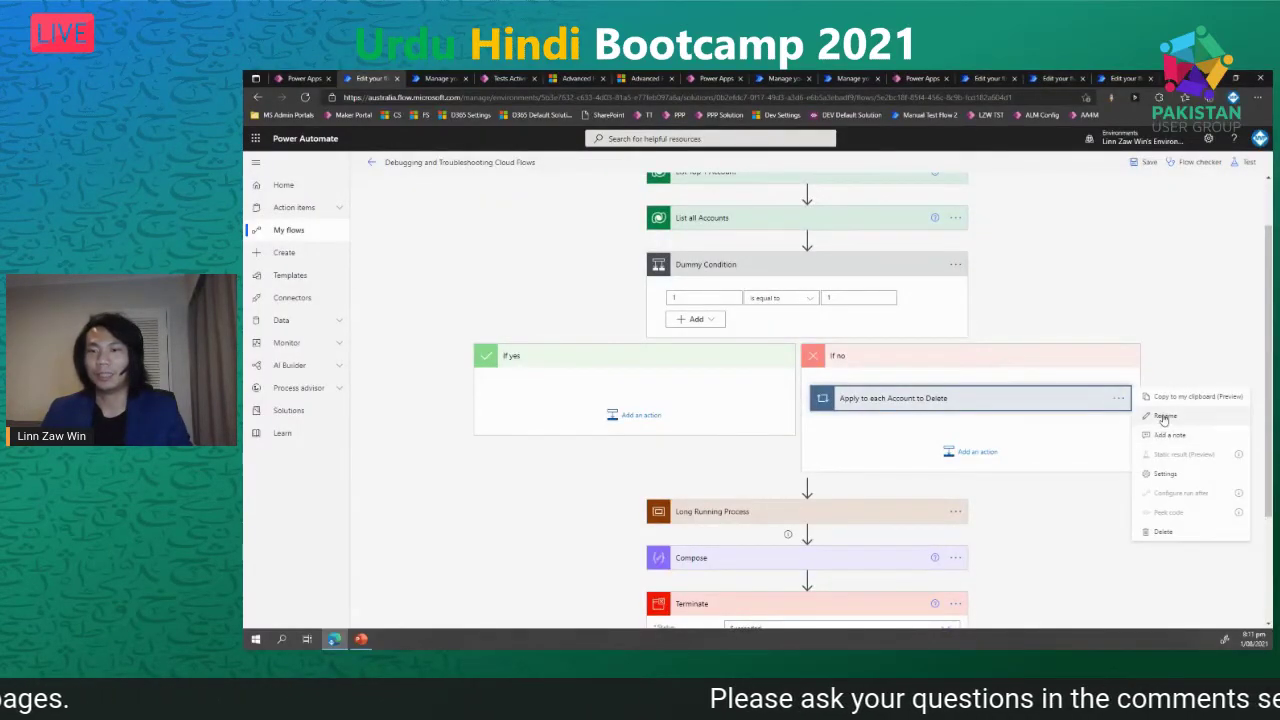
click(1045, 445)
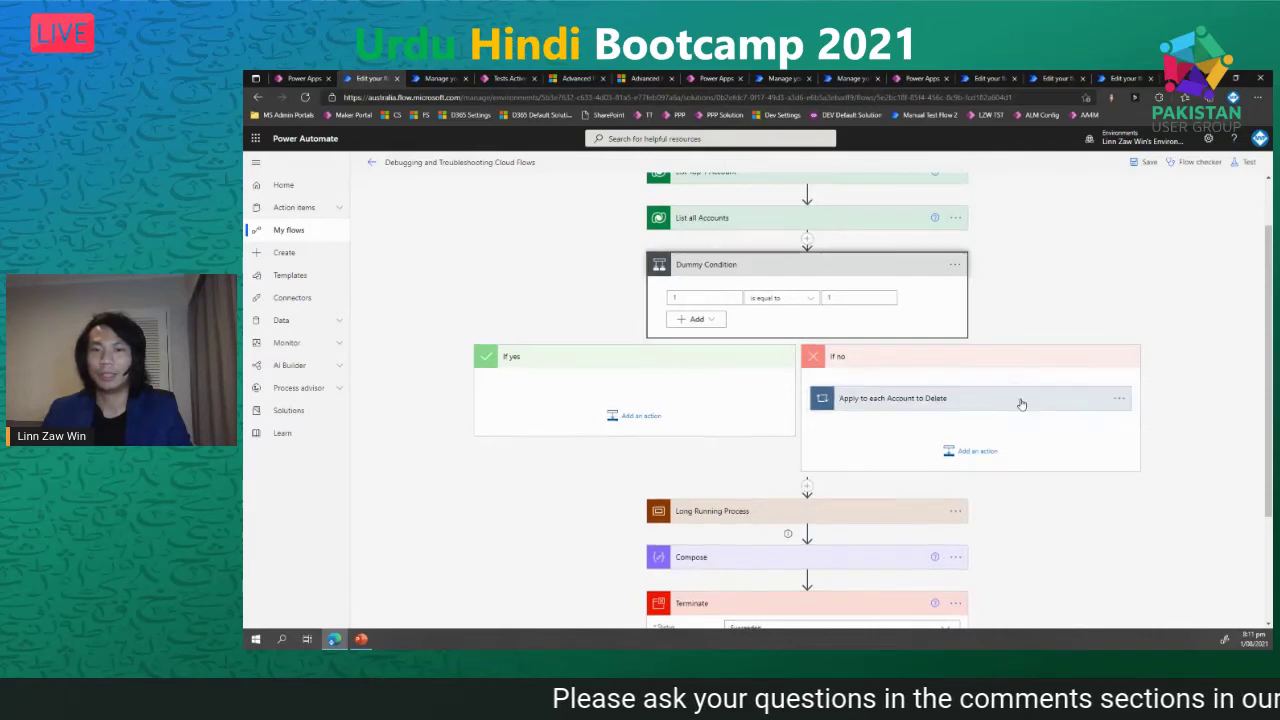
click(1119, 399)
click(1119, 399)
click(1119, 399)
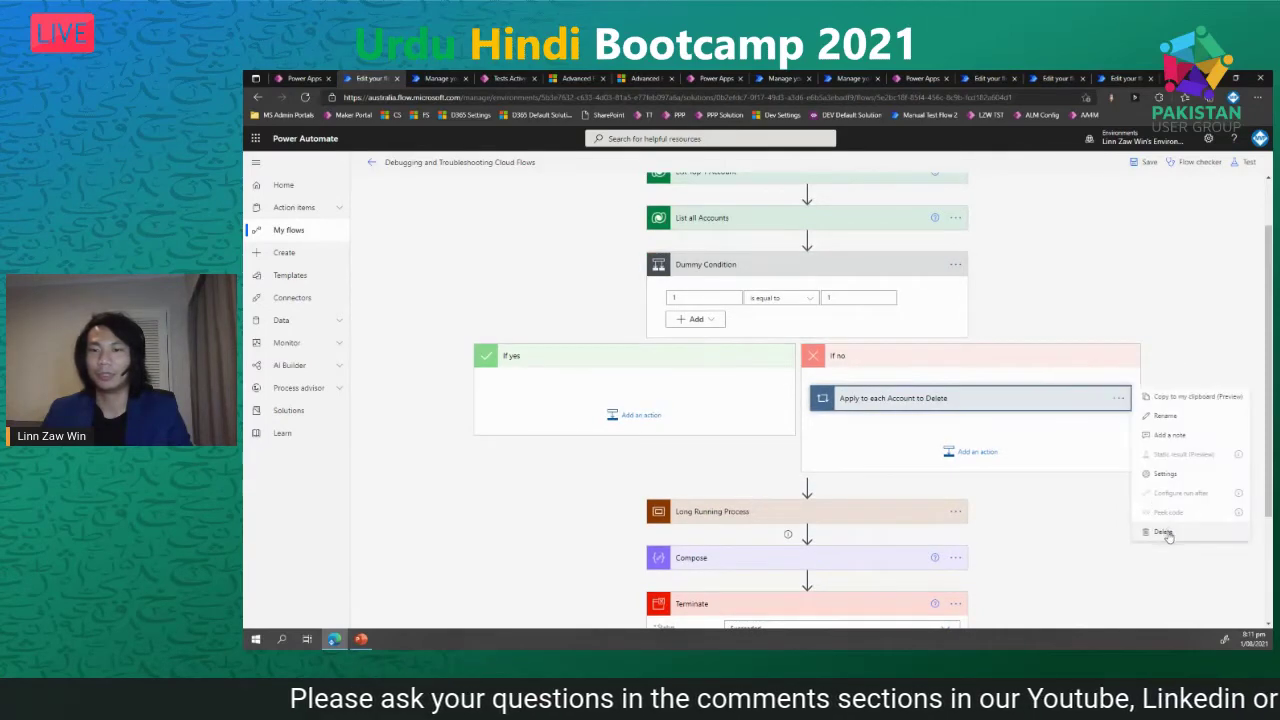
click(1163, 532)
click(777, 403)
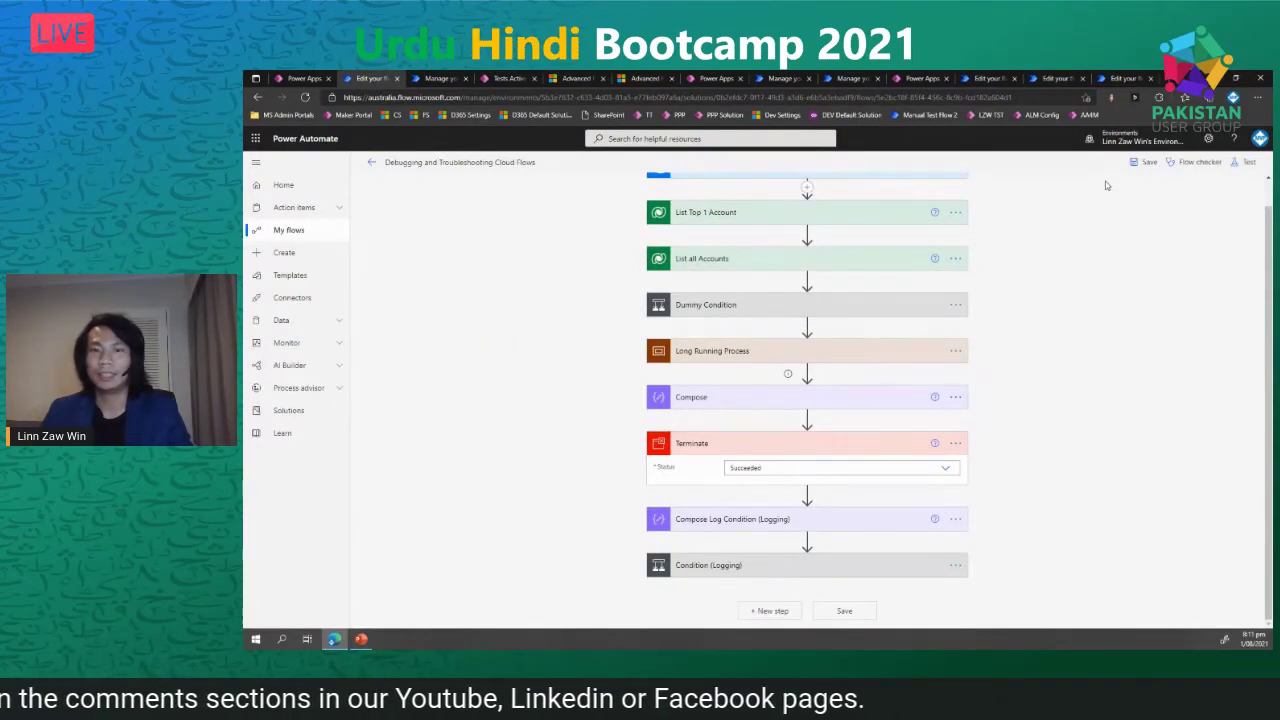
- Insert the copied Apply to each Account to Delete from My clipboard between List all Accounts and Dummy Condition
click(807, 280)
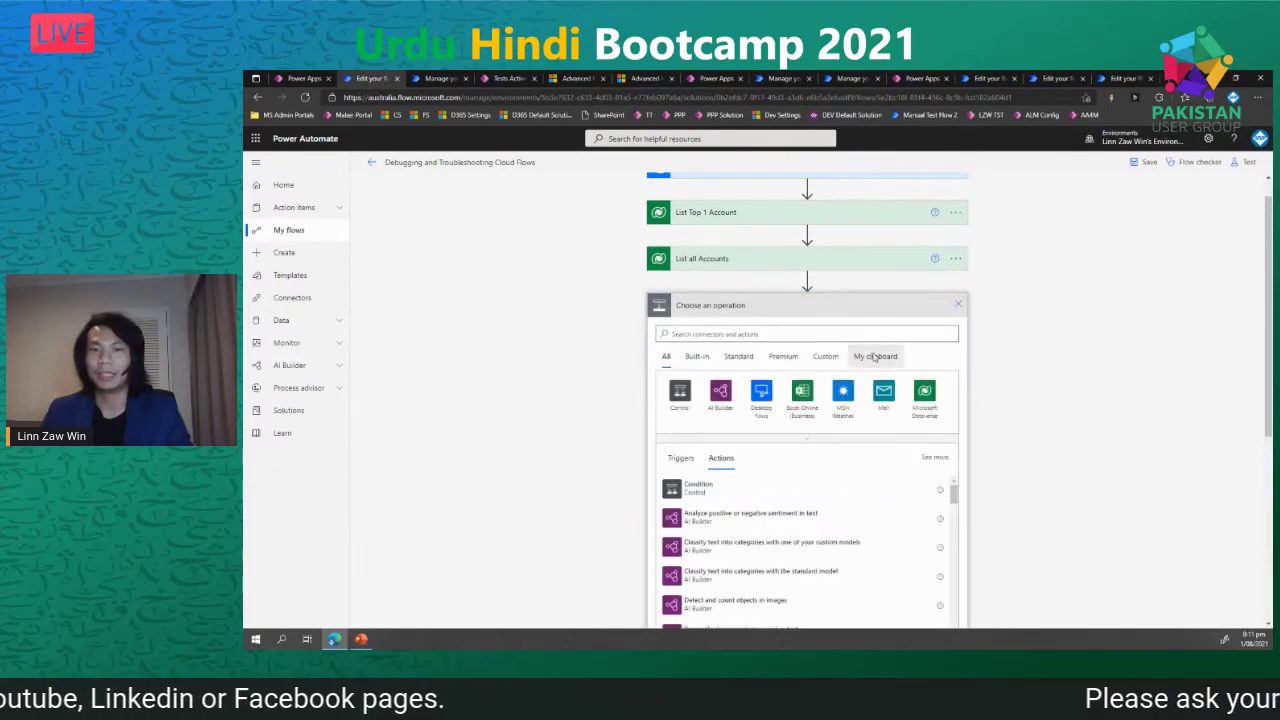
click(875, 356)
click(733, 370)
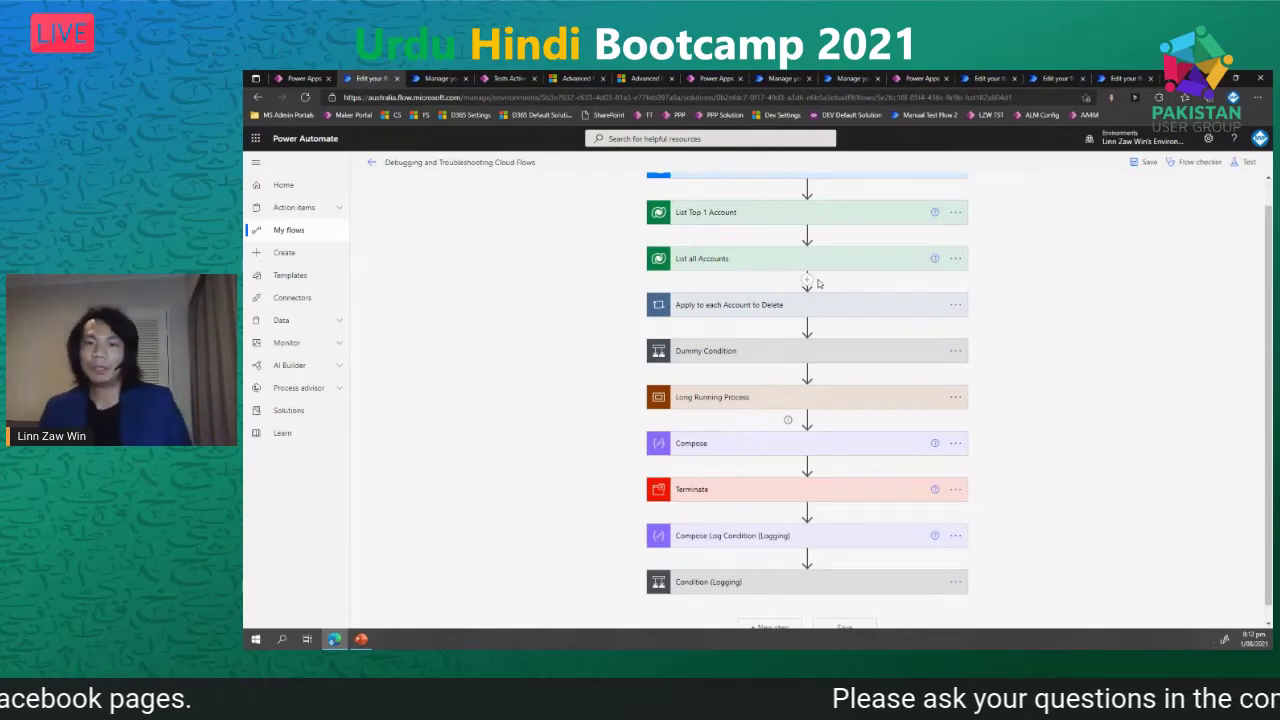
- Check the copied Apply to each Account to Delete in My clipboard below List all Accounts, and close the operation chooser
click(807, 280)
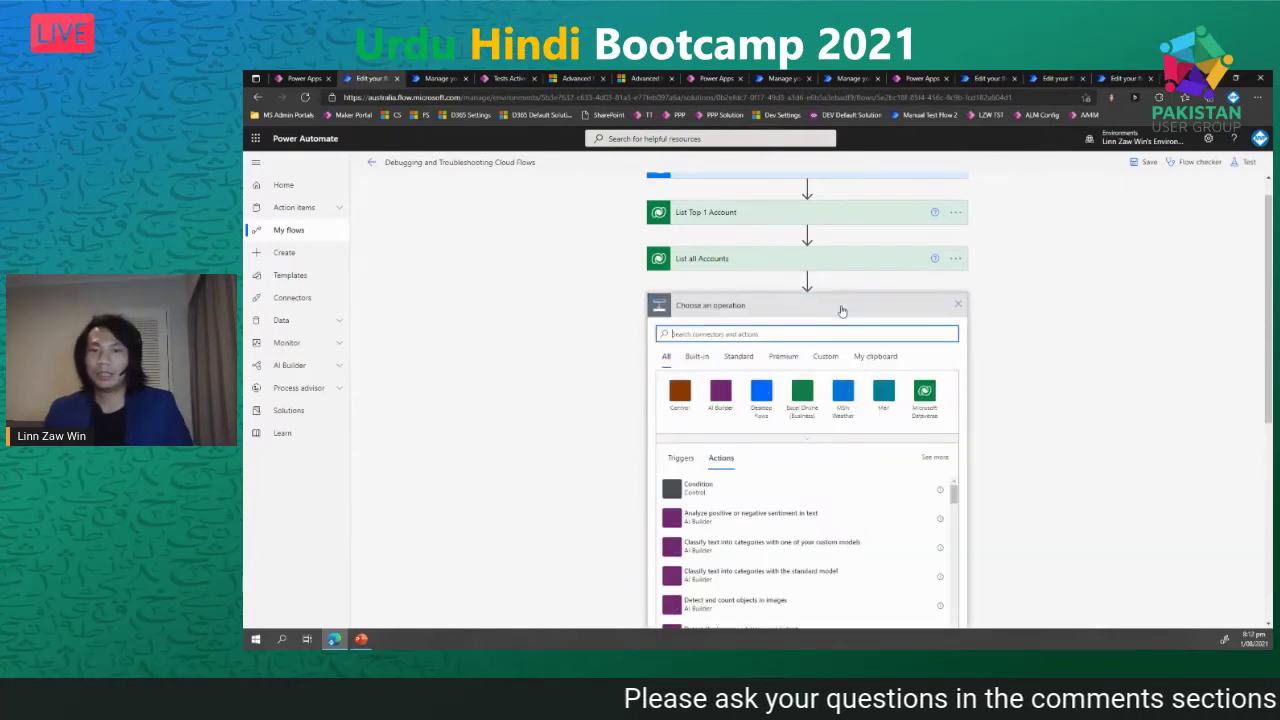
click(875, 357)
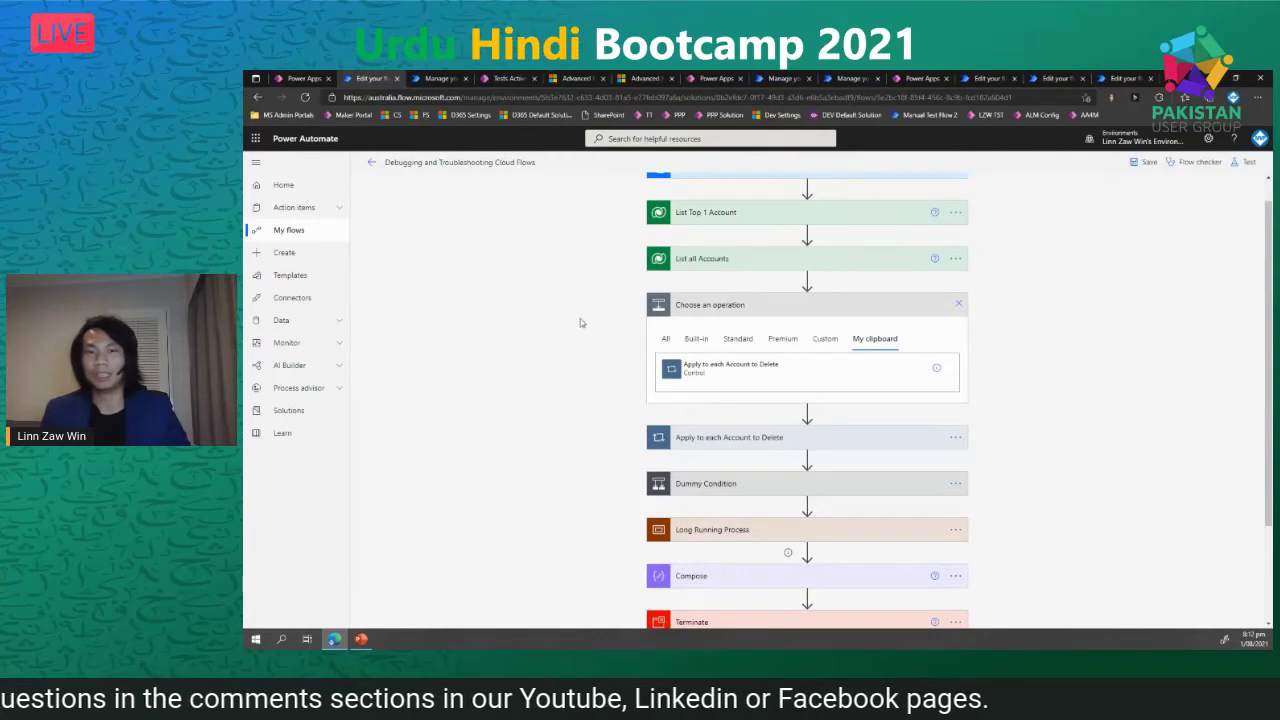
click(958, 304)
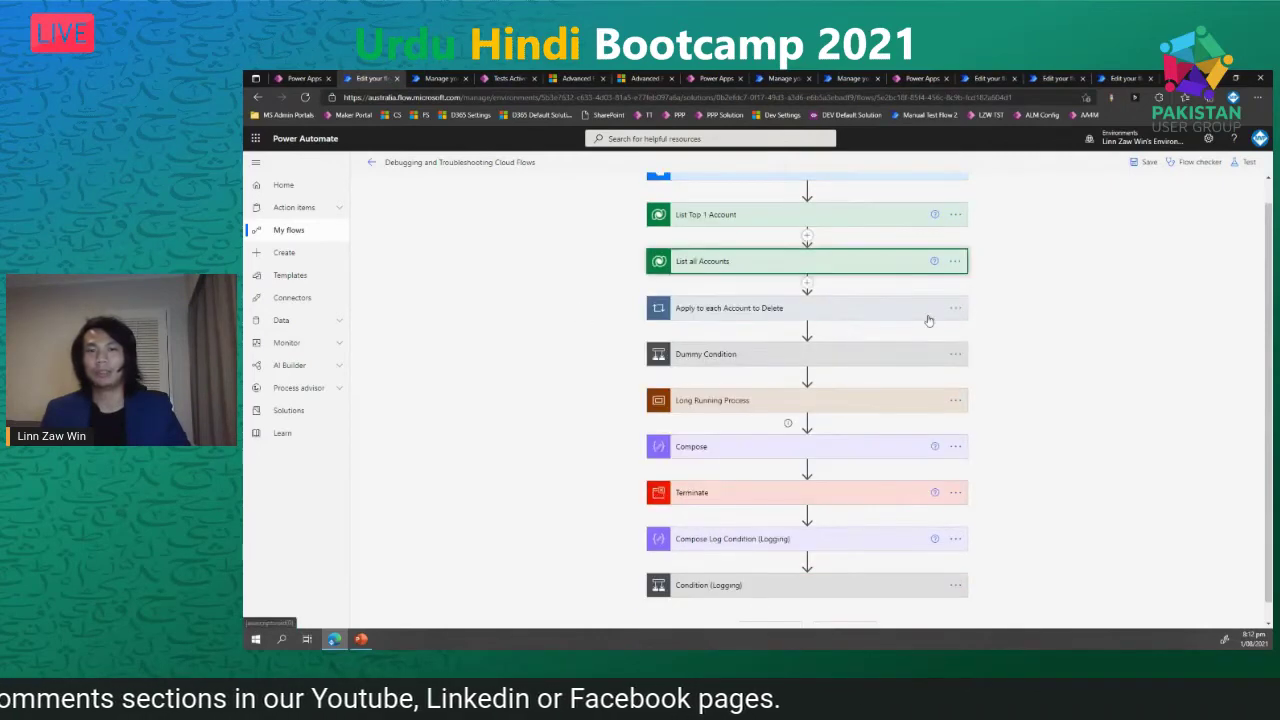
- Switch to PowerPoint and advance the Skip Flow Steps during Testing slide to the Static Result example
key(alt+Tab)
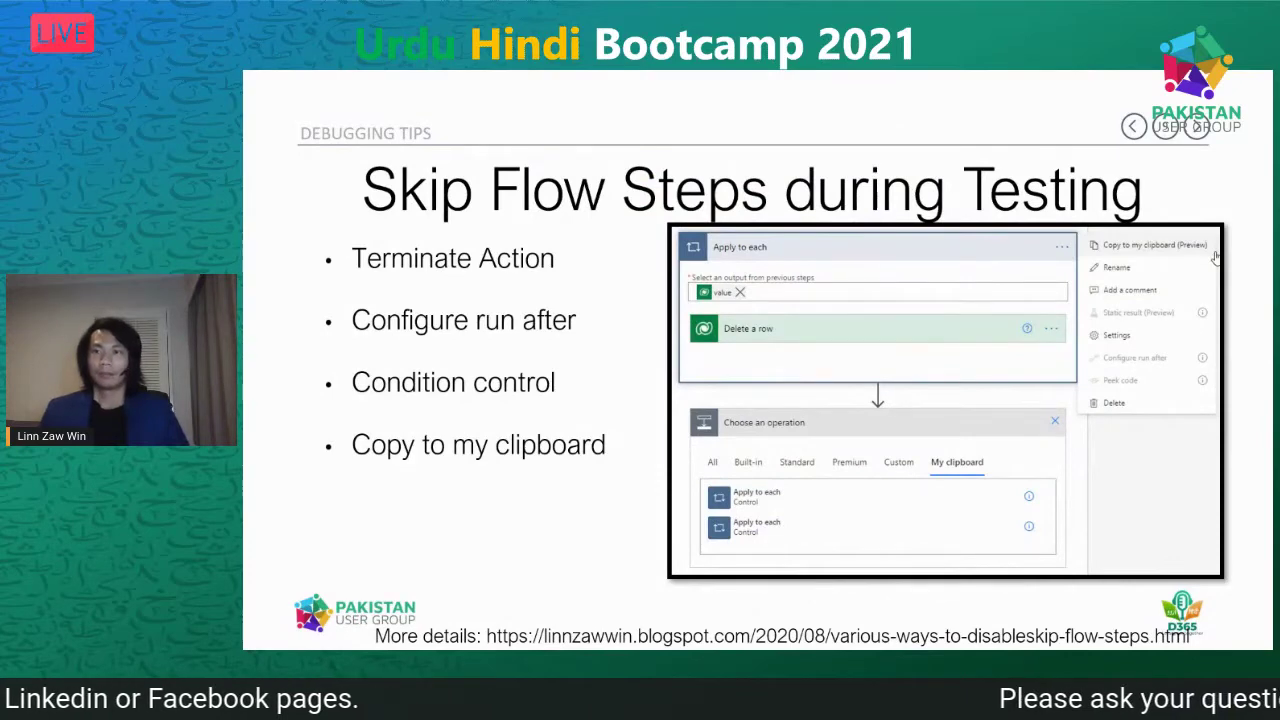
key(Right)
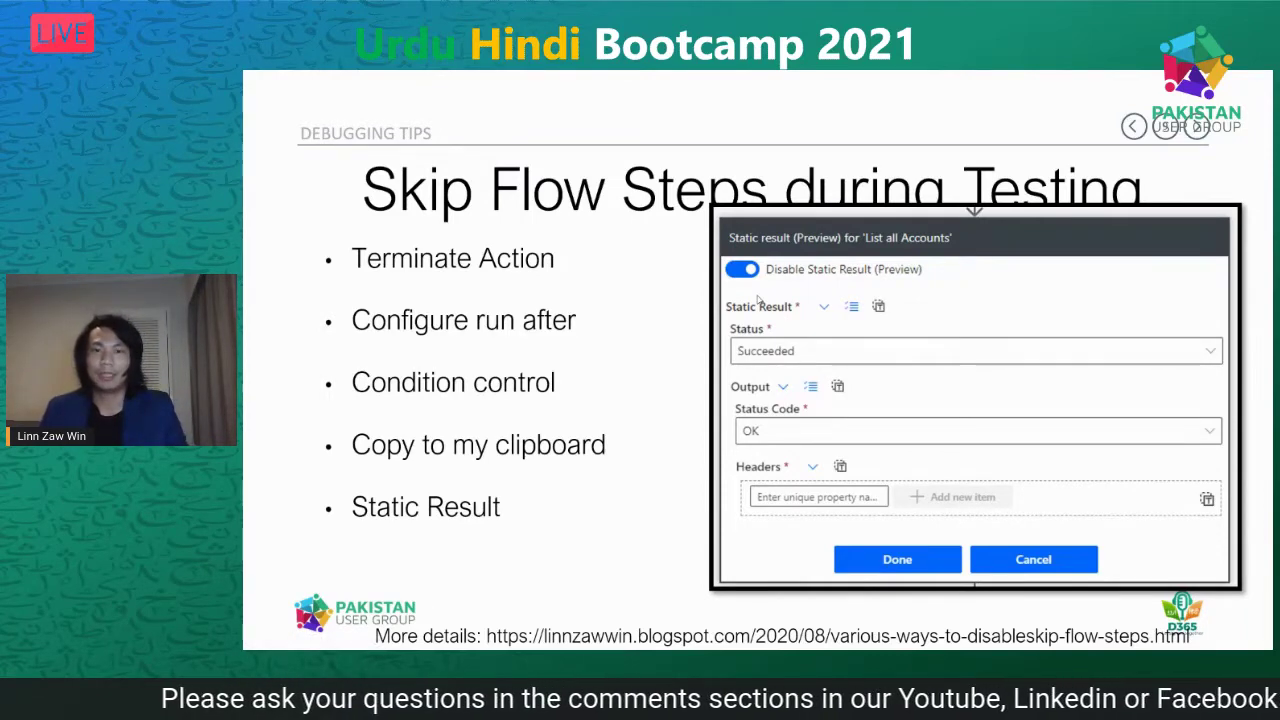
- Switch to the browser and enable Static Result for List all Accounts with status Succeeded and status code OK
key(alt+Tab)
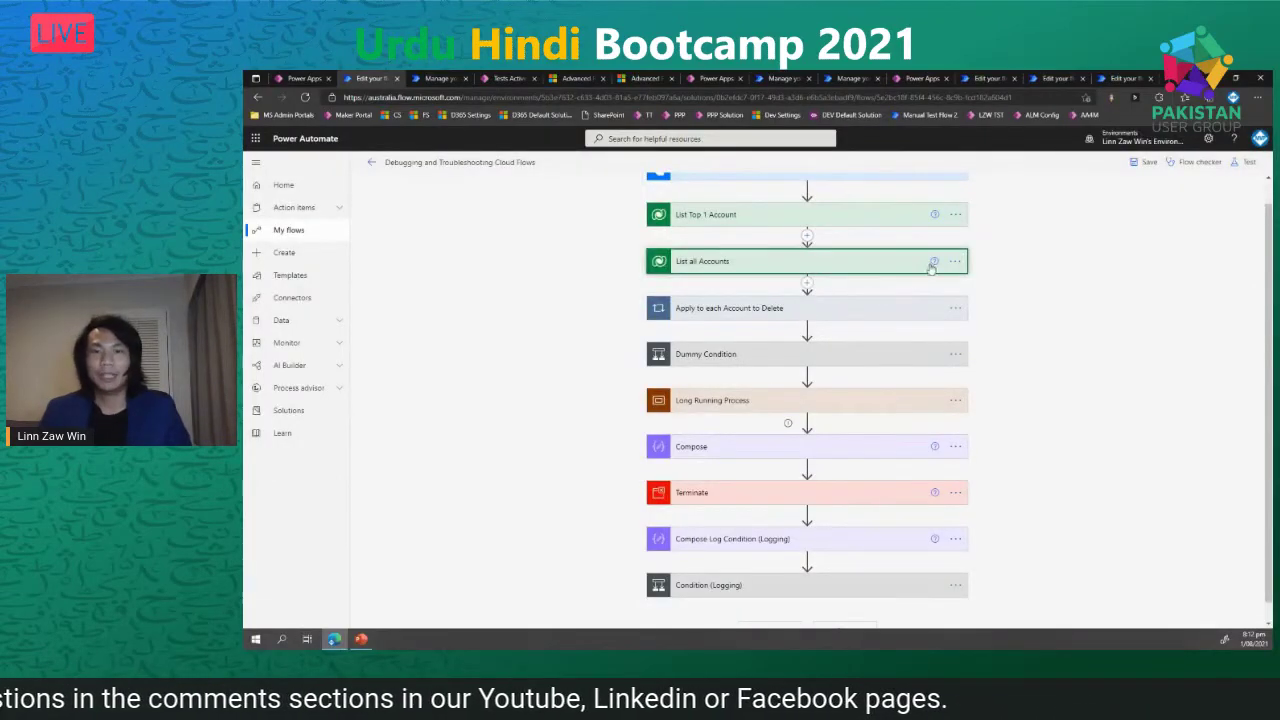
scroll(953, 262, up, 1)
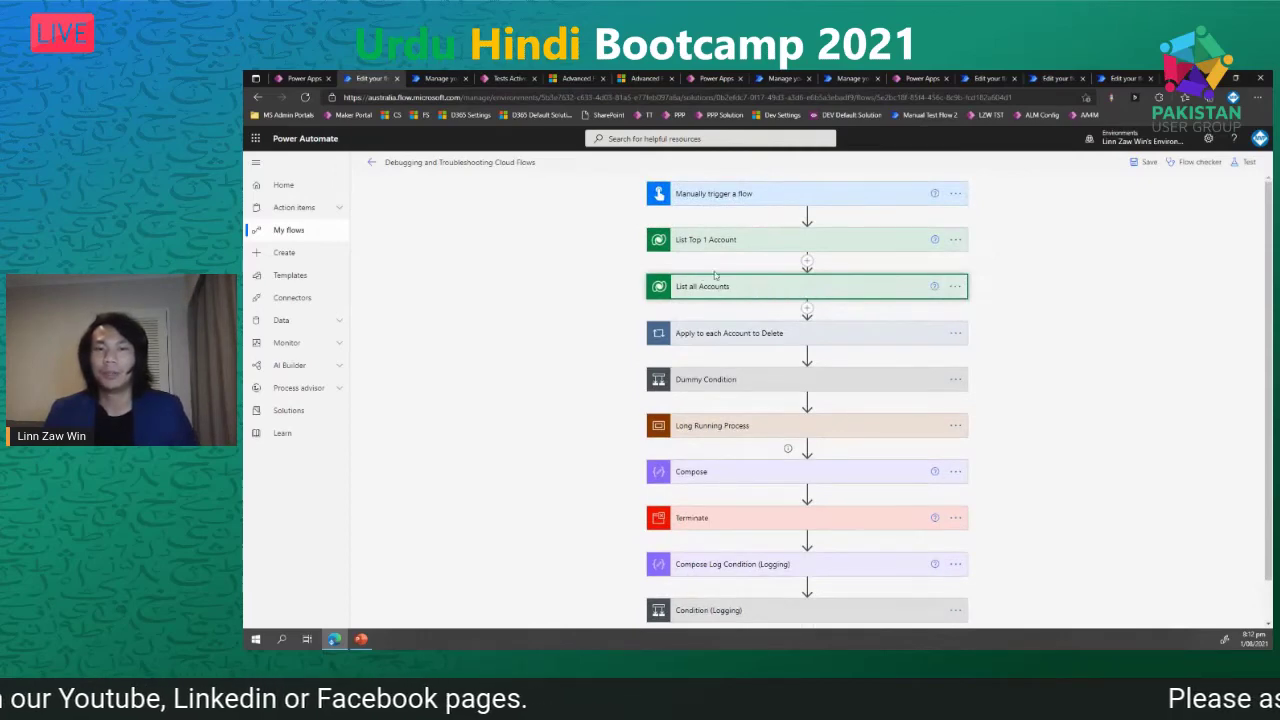
click(957, 287)
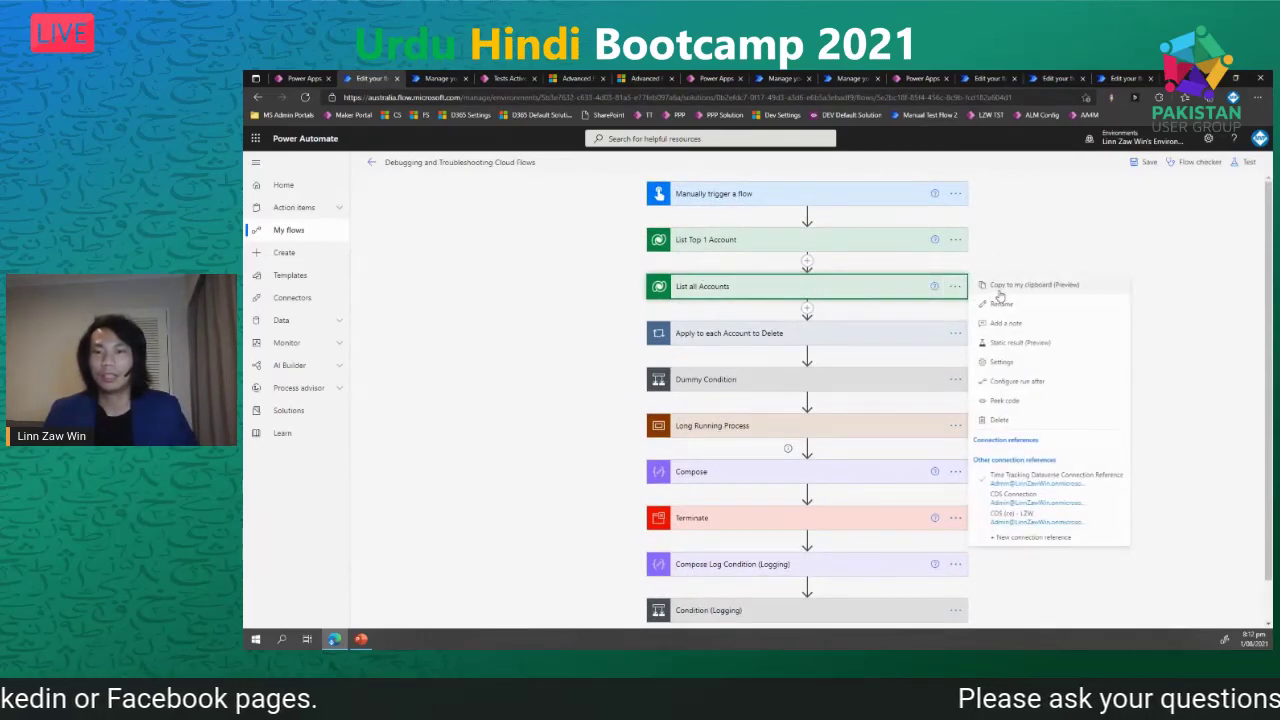
click(1022, 342)
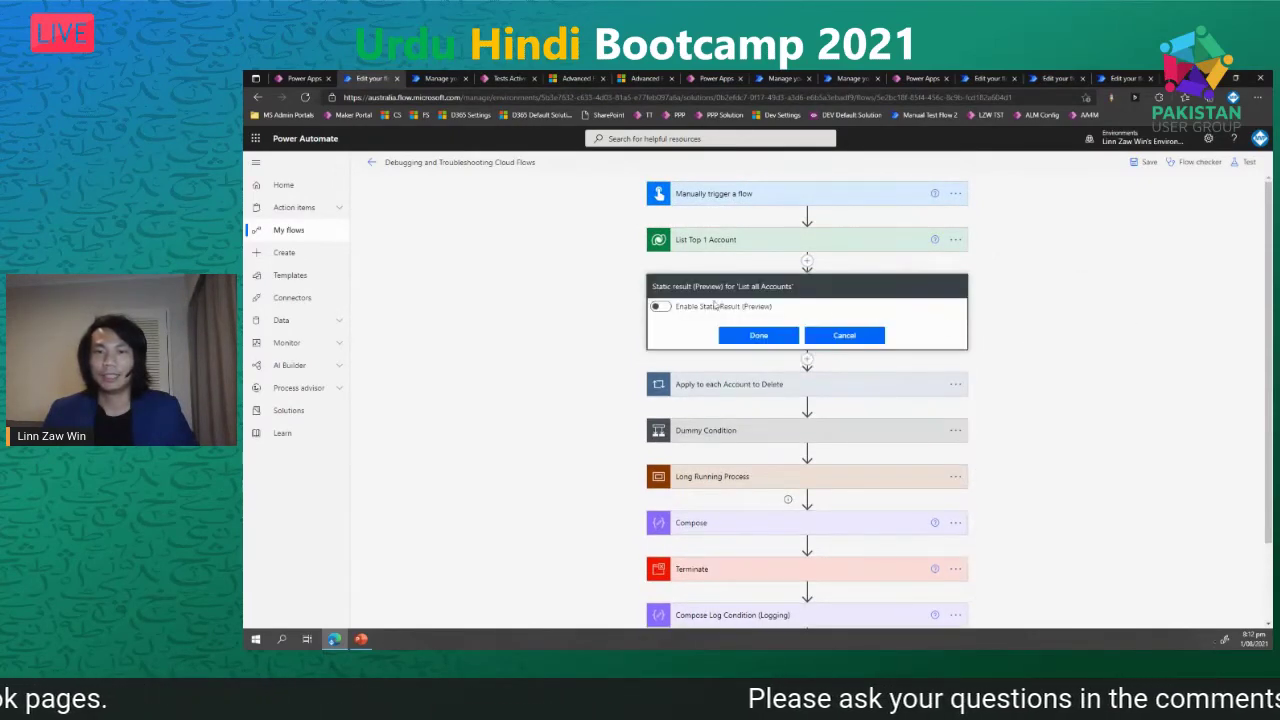
click(660, 306)
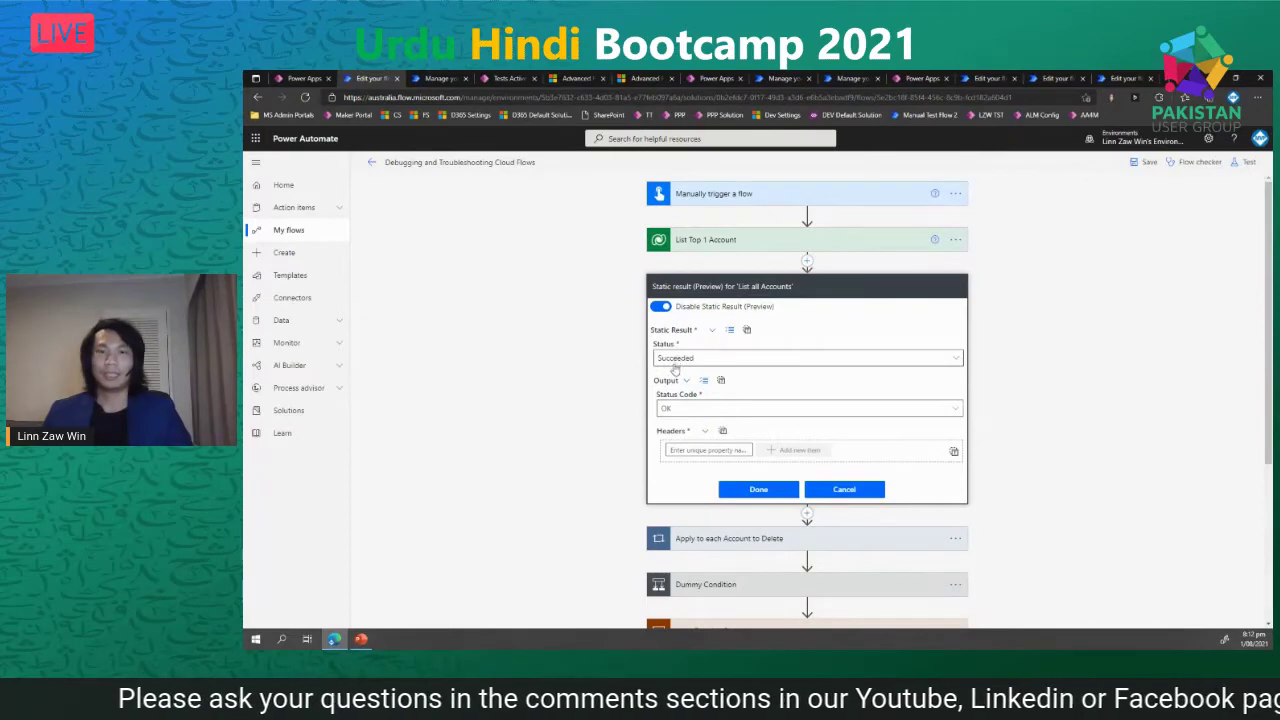
click(757, 488)
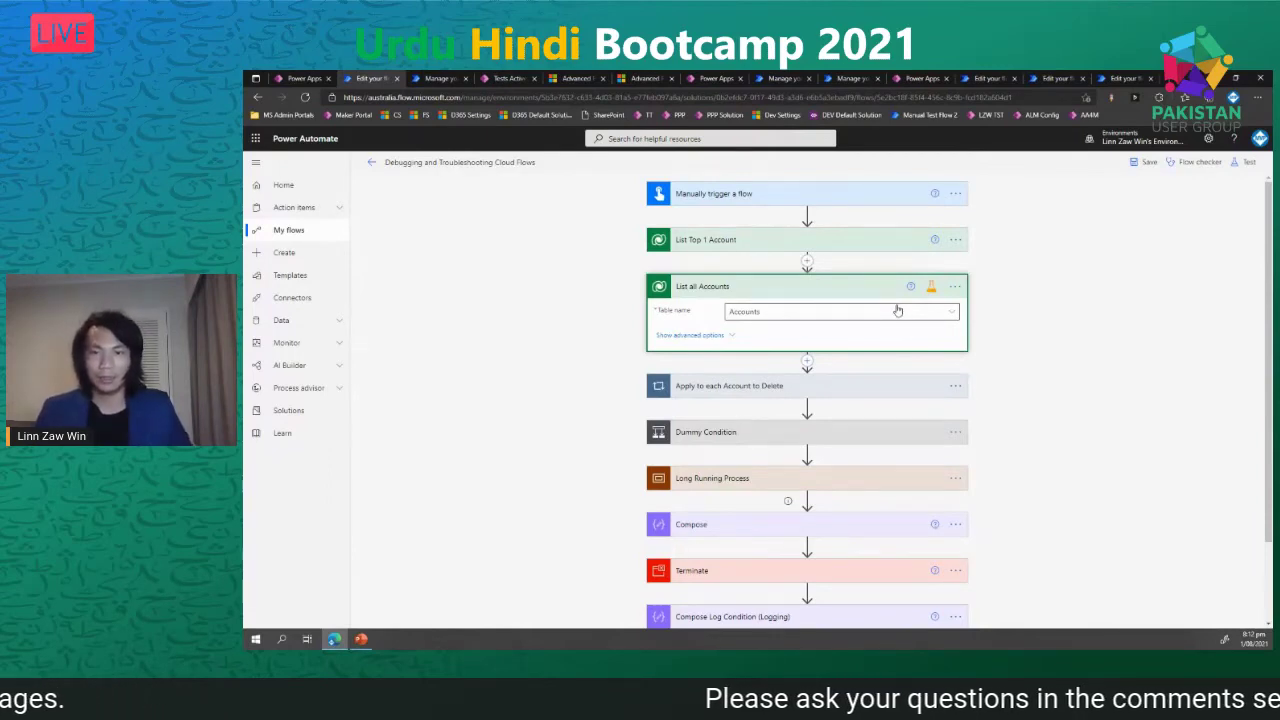
mouse_move(930, 293)
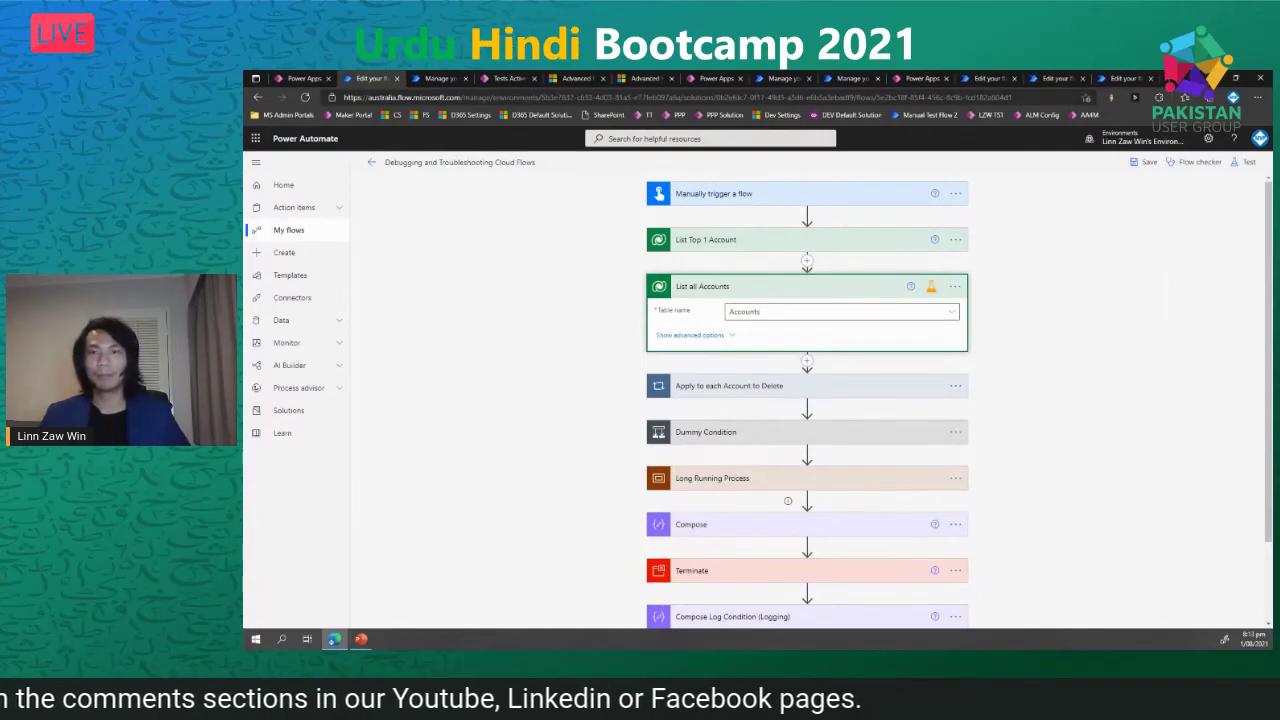
- Switch to PowerPoint and advance through the Finding Flow Run section to the run history example on the Finding Flow Run (Manually) slide
key(alt+Tab)
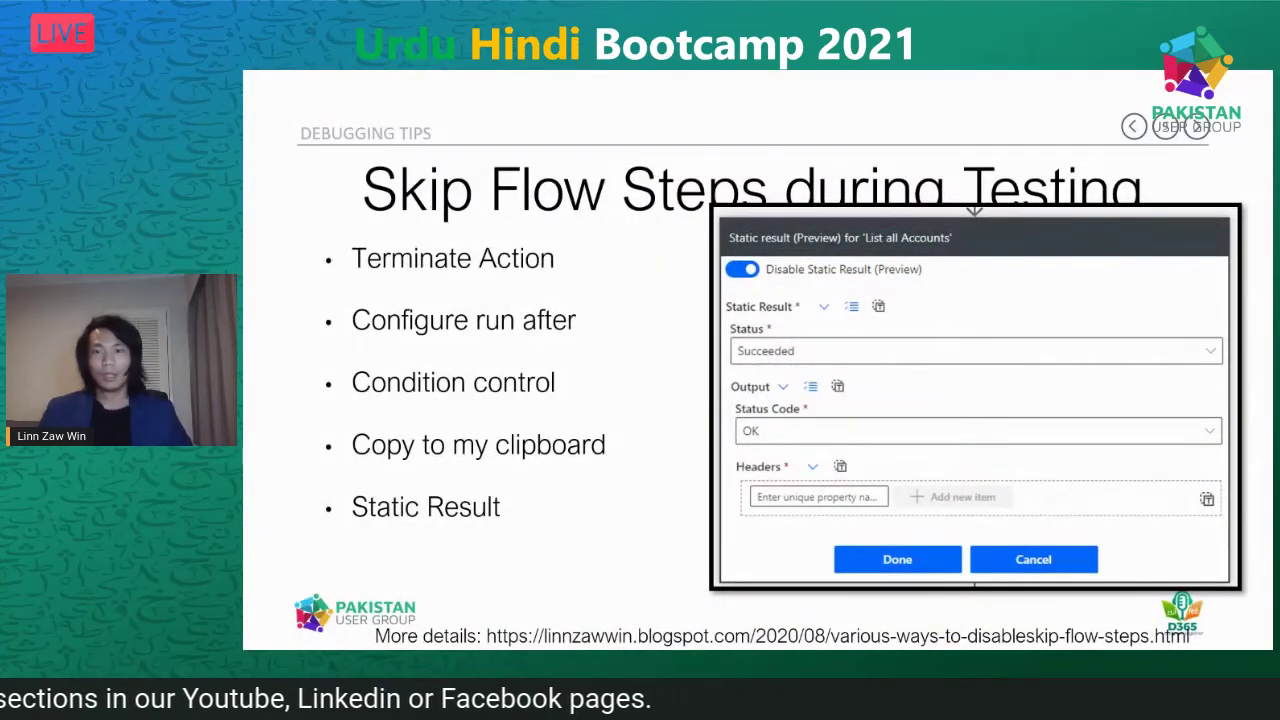
key(Right)
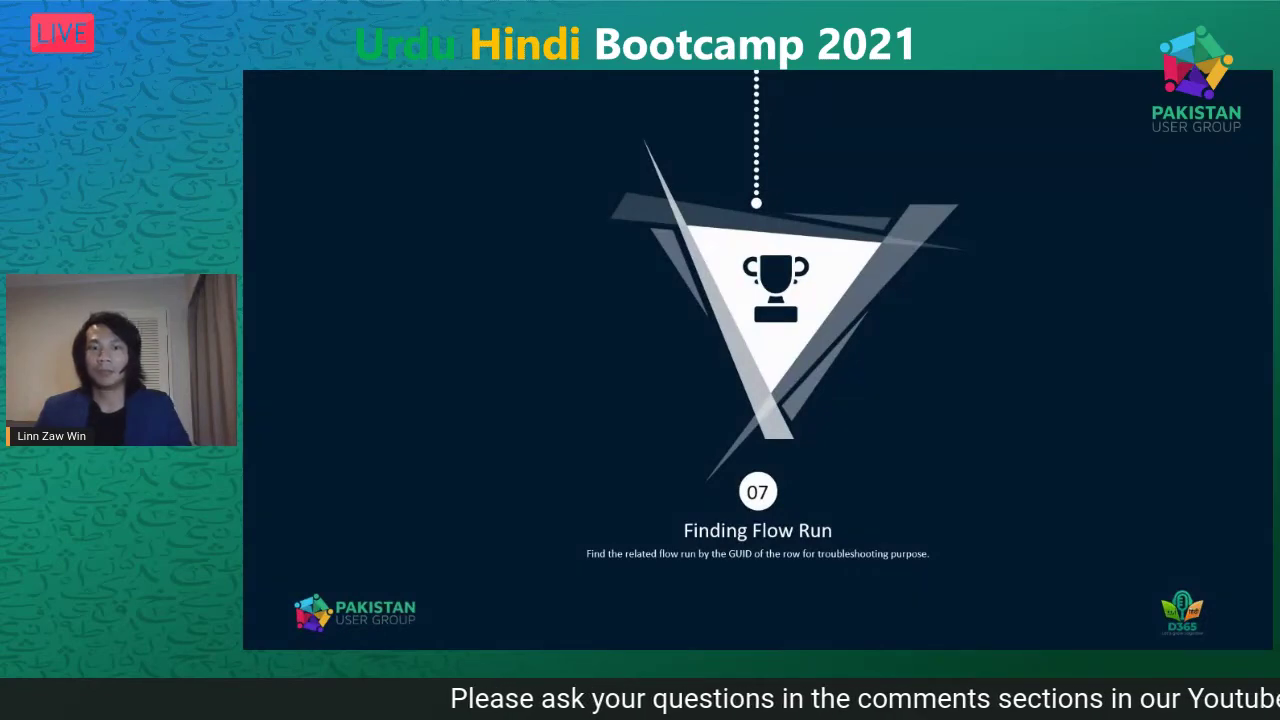
key(Right)
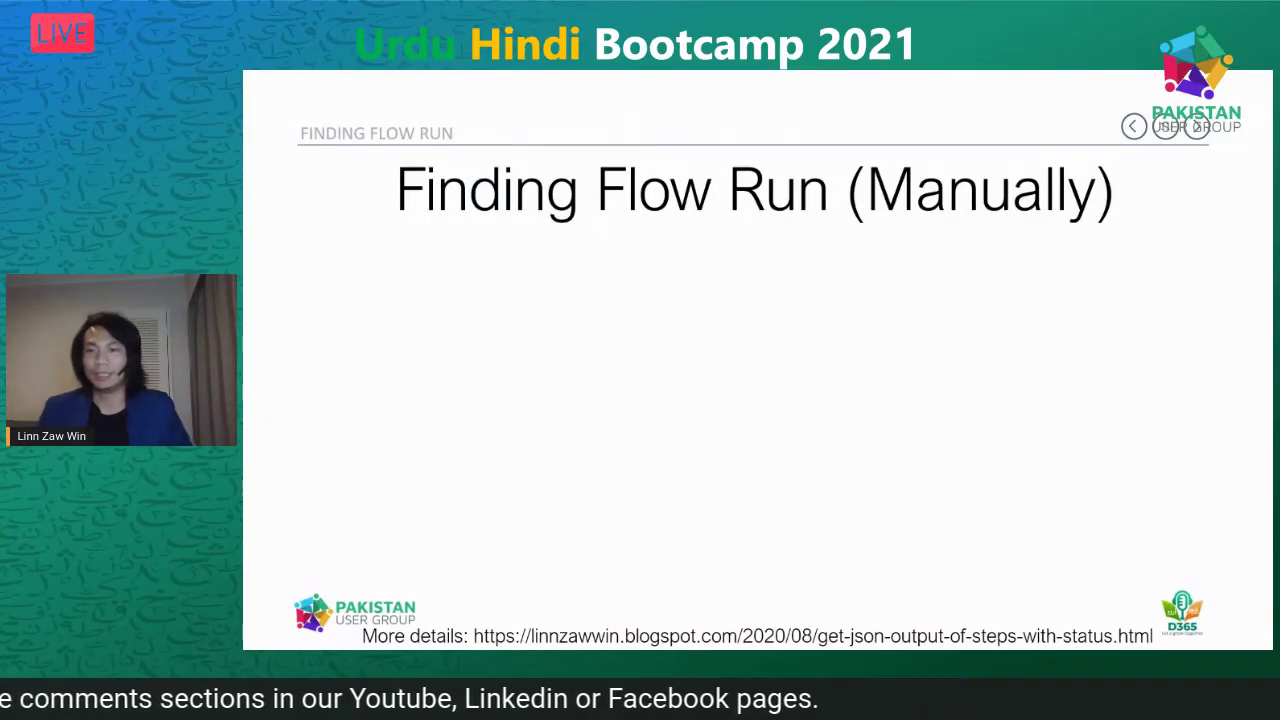
key(Right)
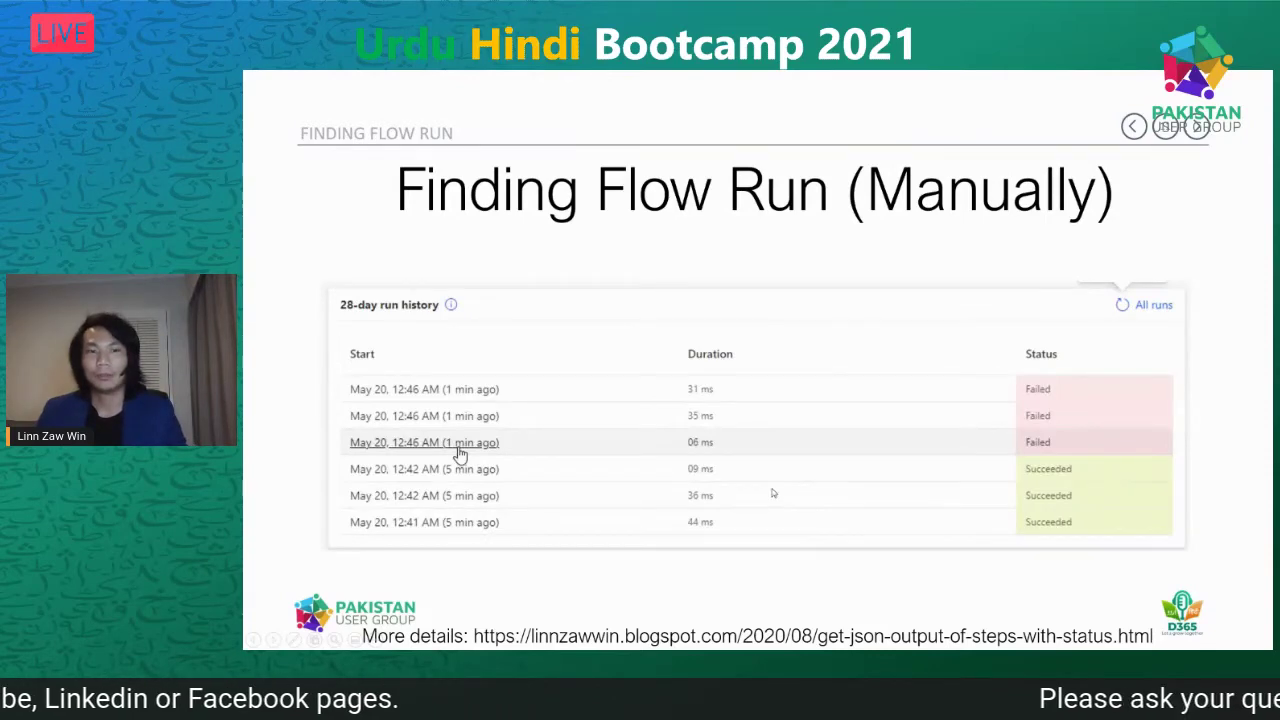
- Switch to the browser's Advanced Find page for contacts and open Add Columns from Edit Columns
key(alt+Tab)
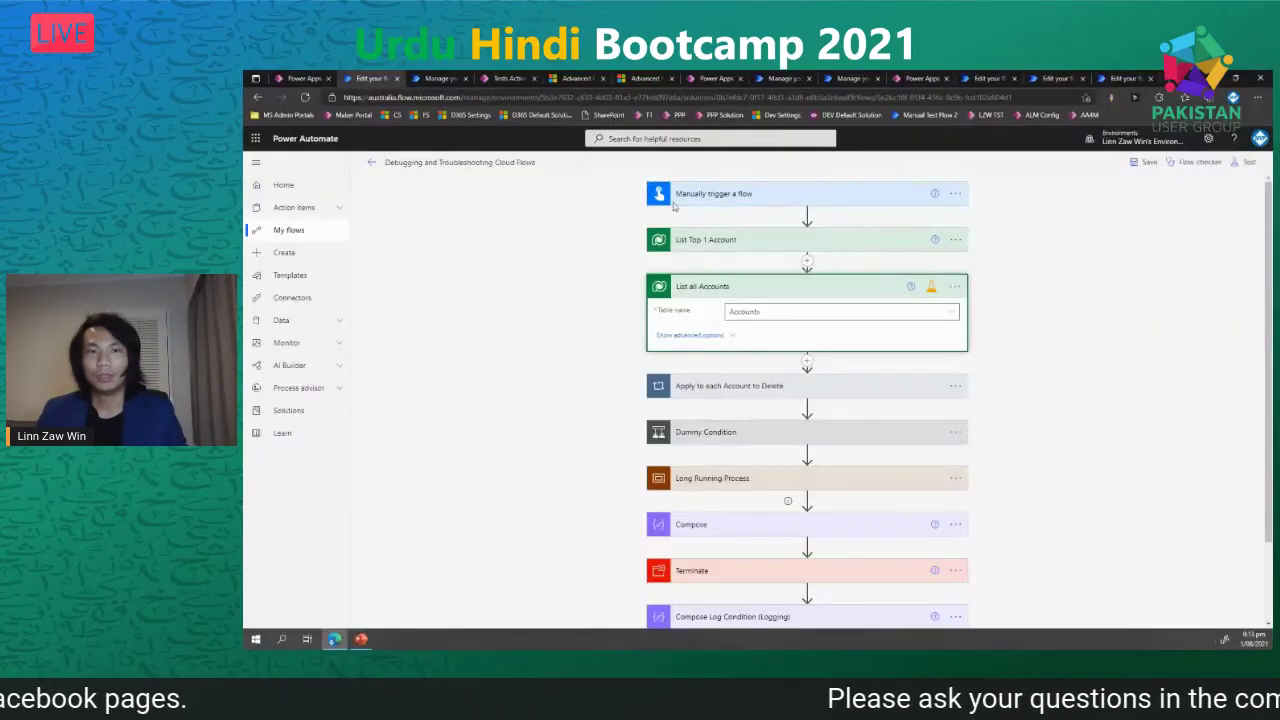
click(634, 78)
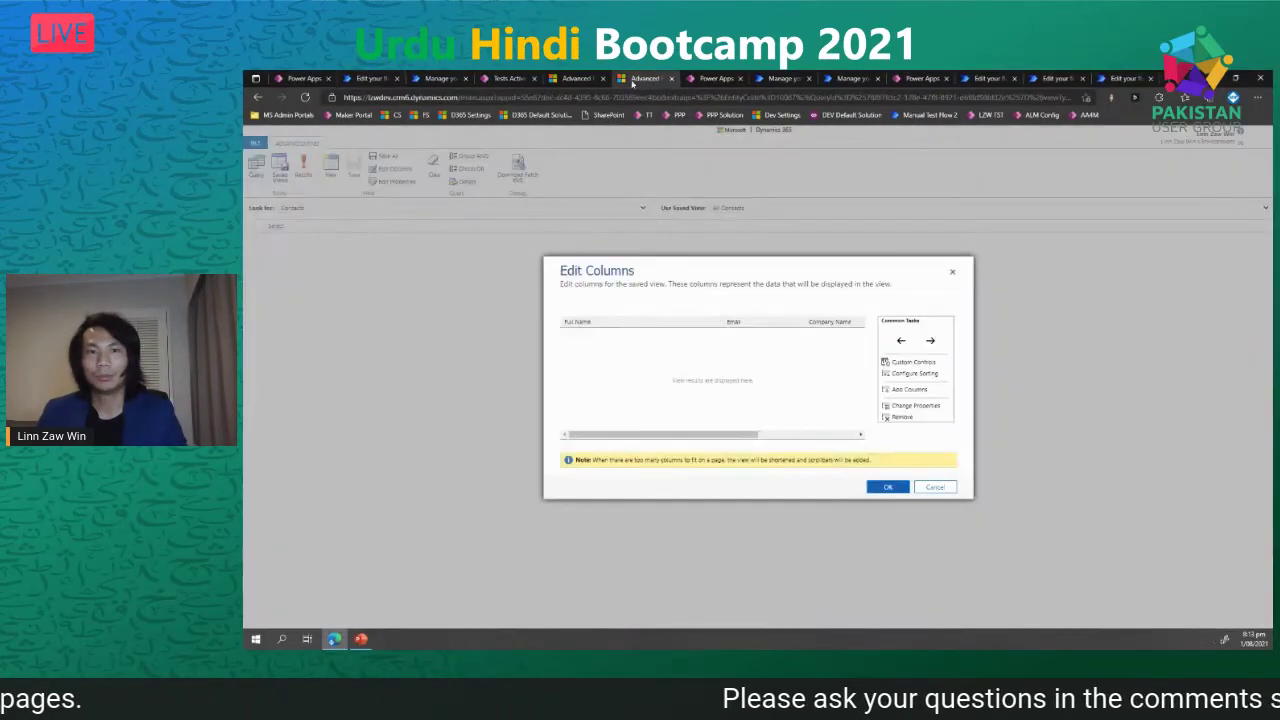
click(689, 326)
click(913, 405)
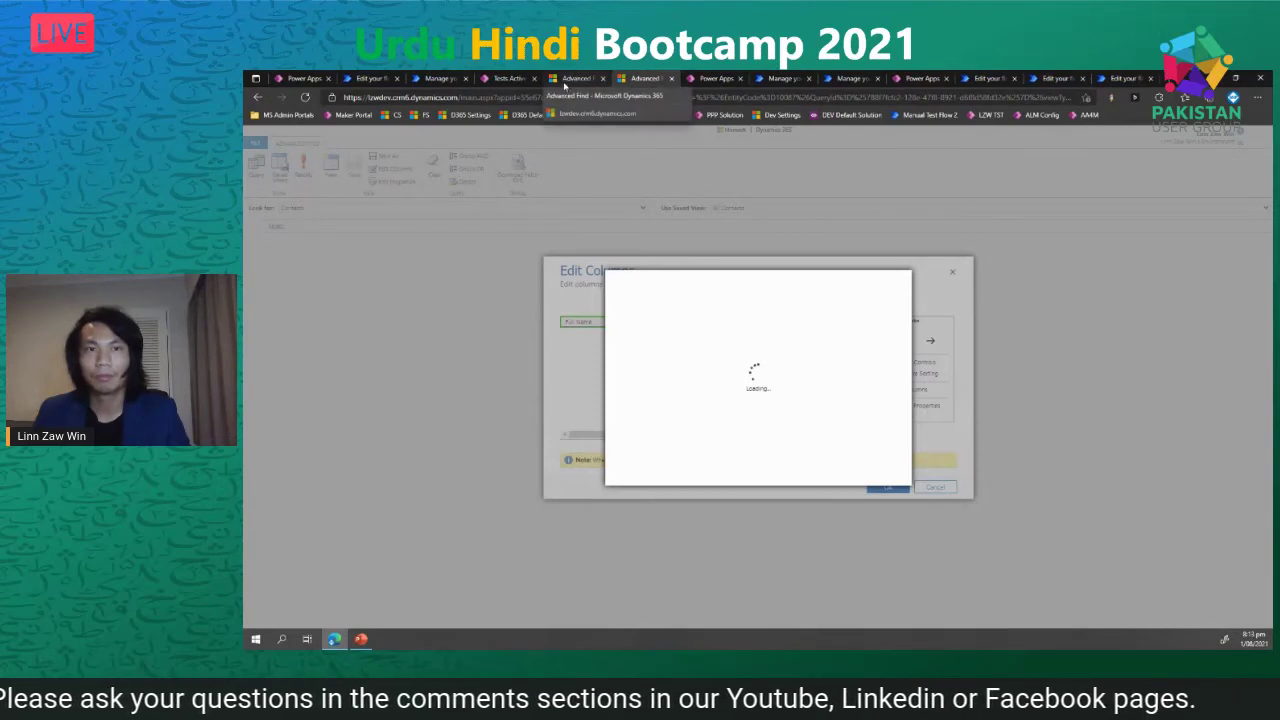
- Close the extra Advanced Find page and the two neighbouring flow pages, leaving the flow editor without saving
click(565, 78)
middle_click(568, 78)
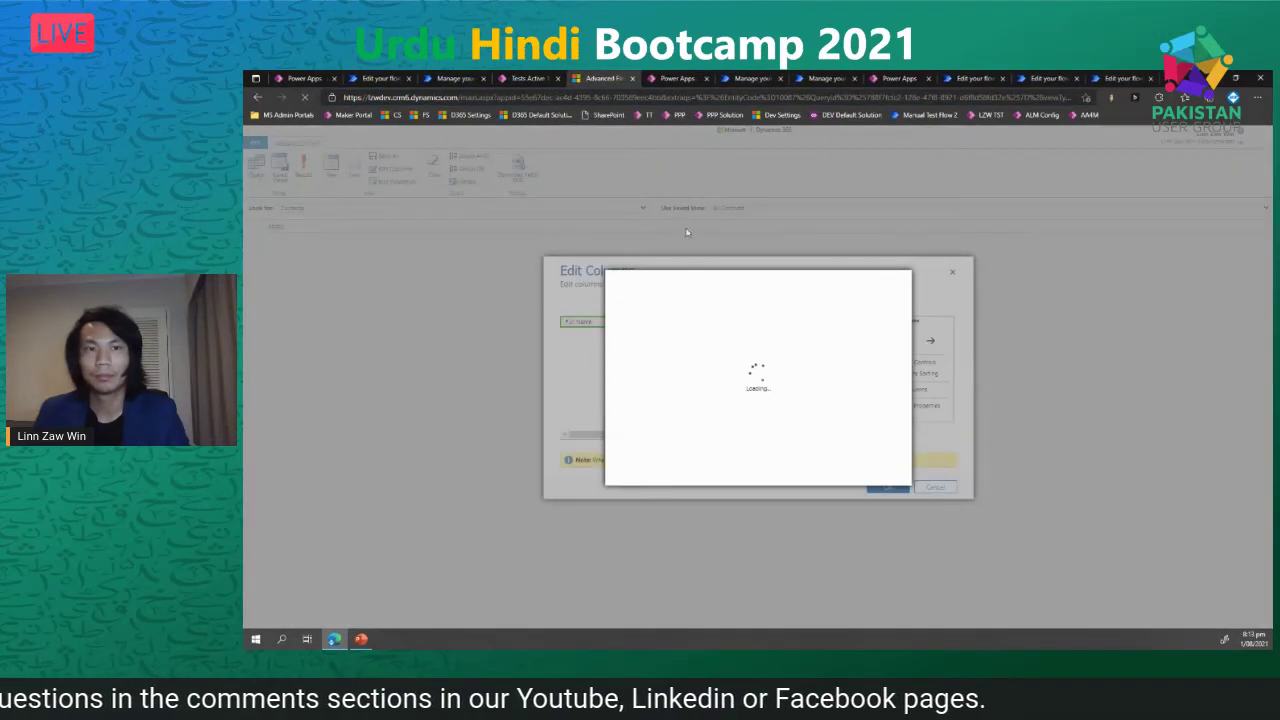
click(414, 77)
click(409, 78)
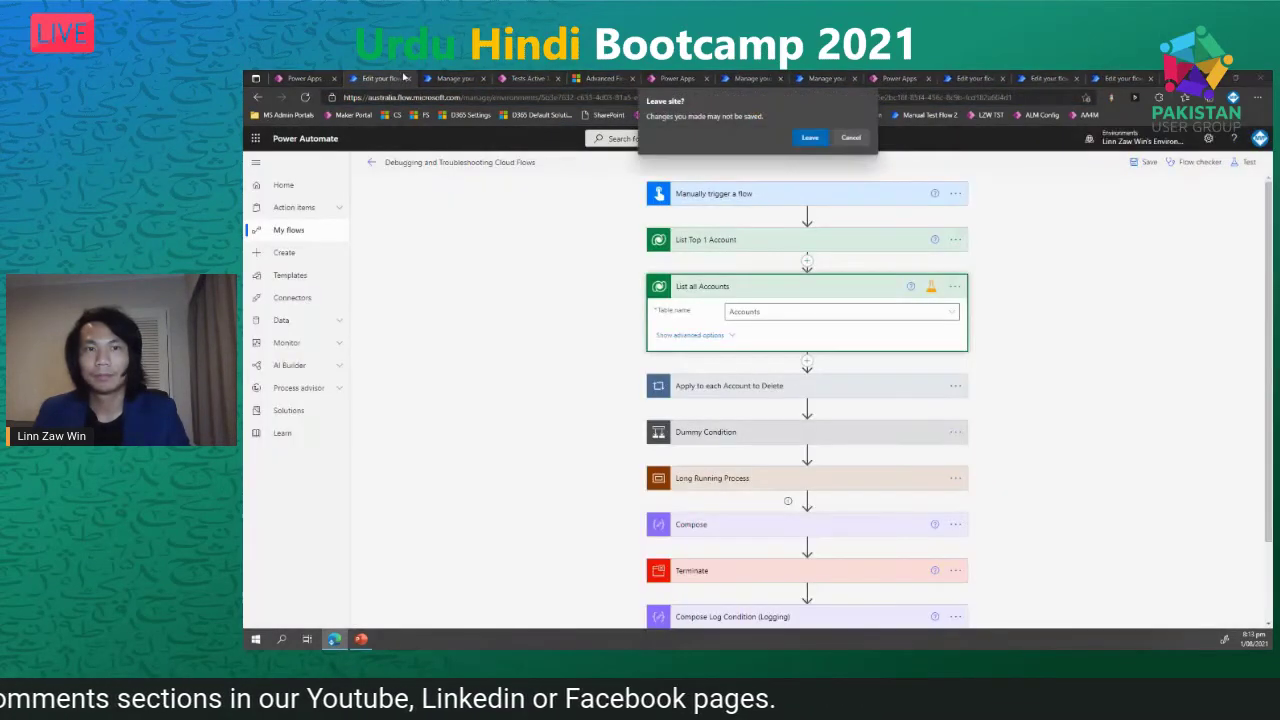
key(Return)
click(408, 78)
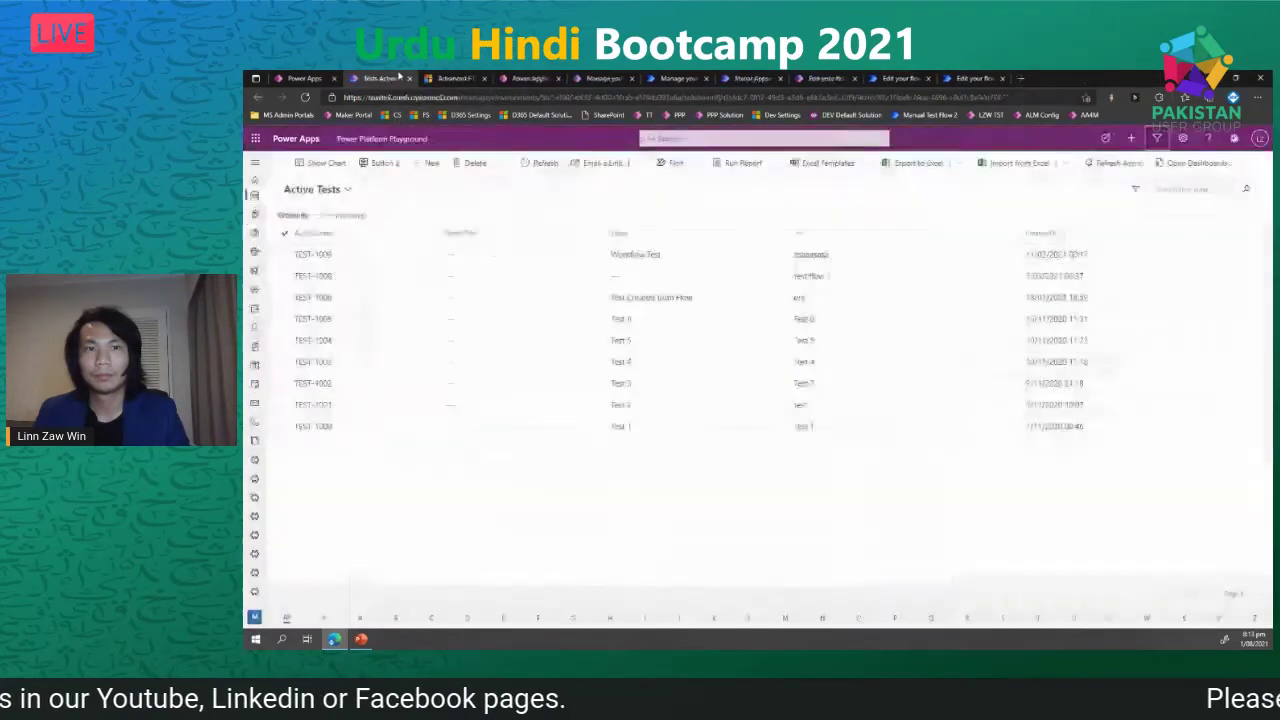
- Open the Active Contacts view in the Power Platform Playground app
click(456, 77)
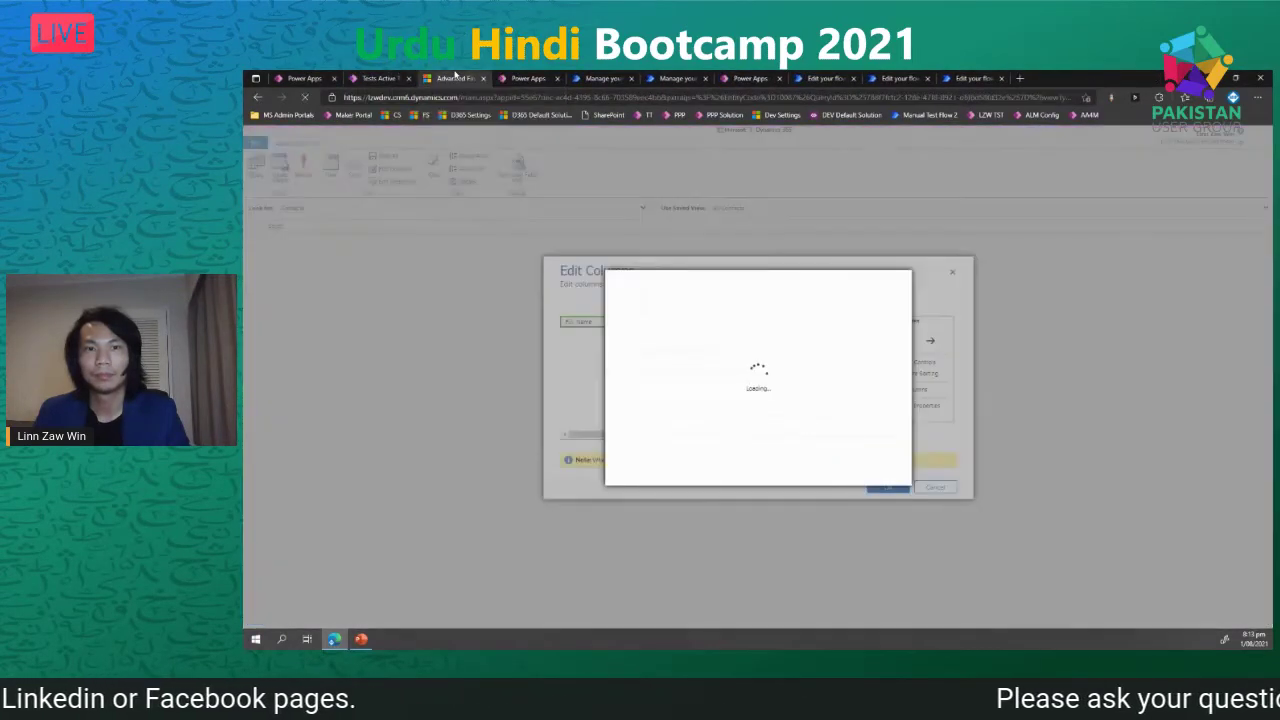
click(390, 78)
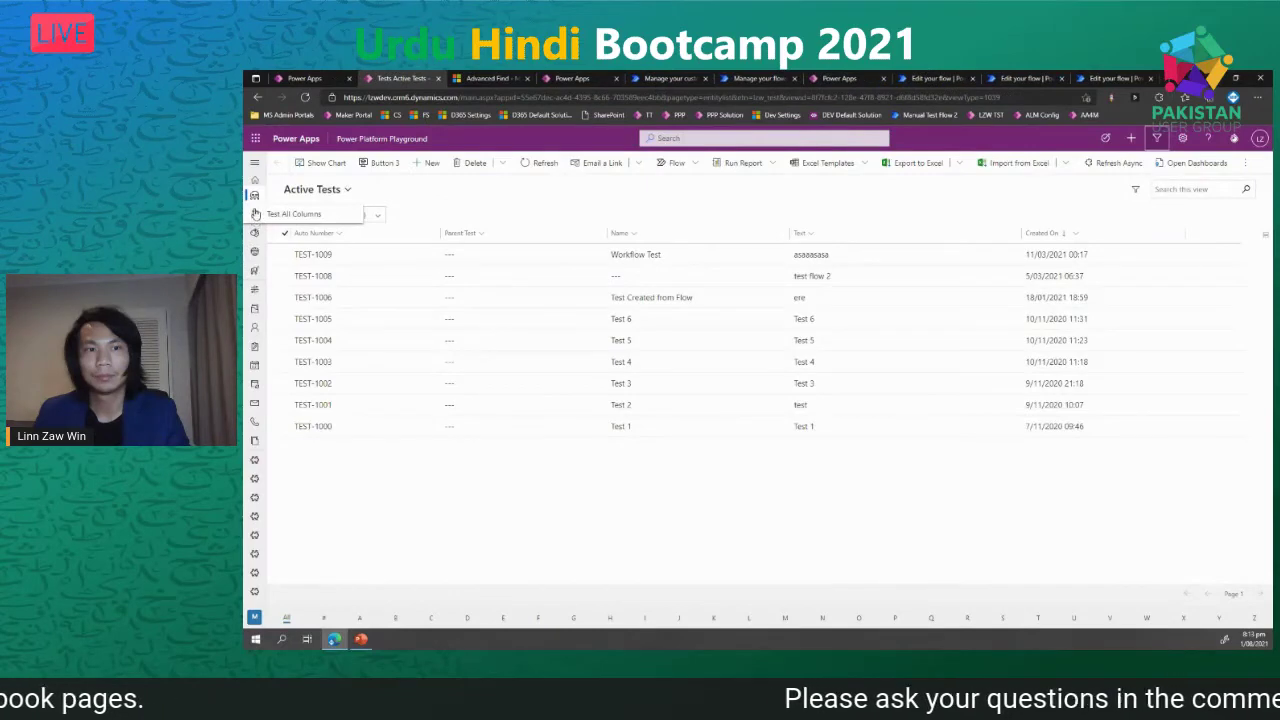
click(254, 329)
- Find the Created On column in Advanced Find by searching for "created" and add it to the contacts view
click(490, 78)
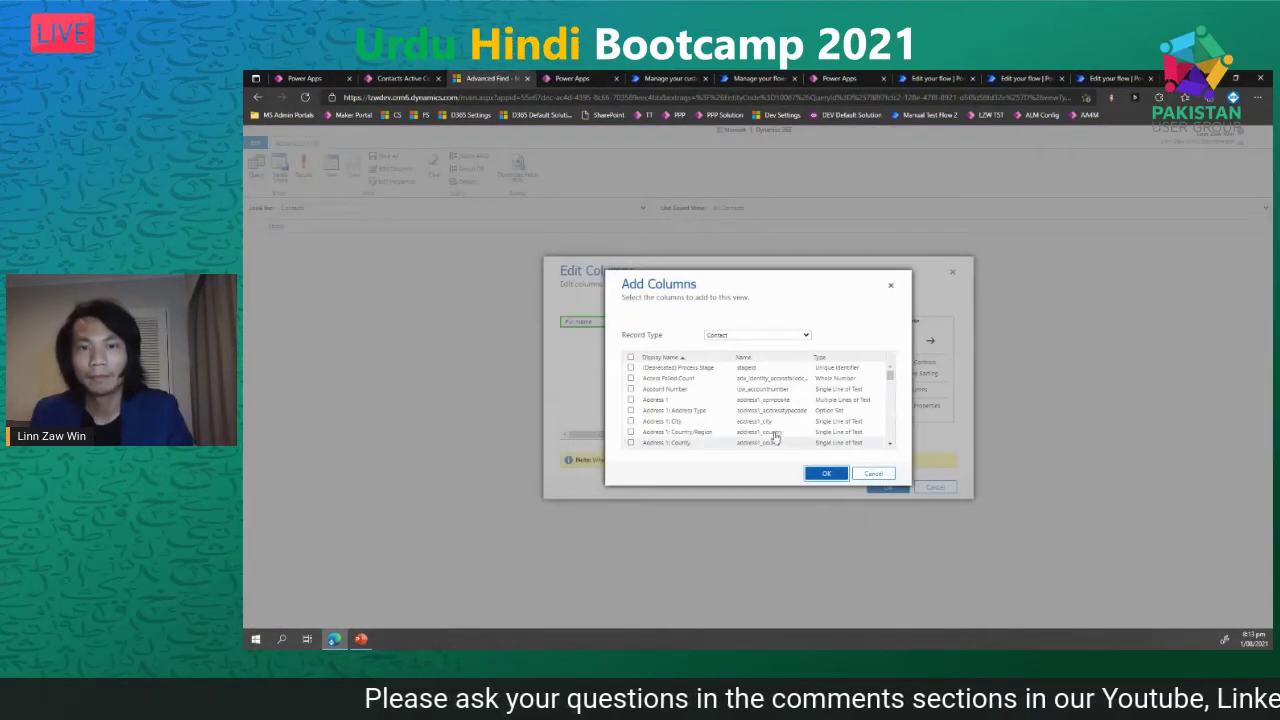
key(ctrl+f)
text(created)
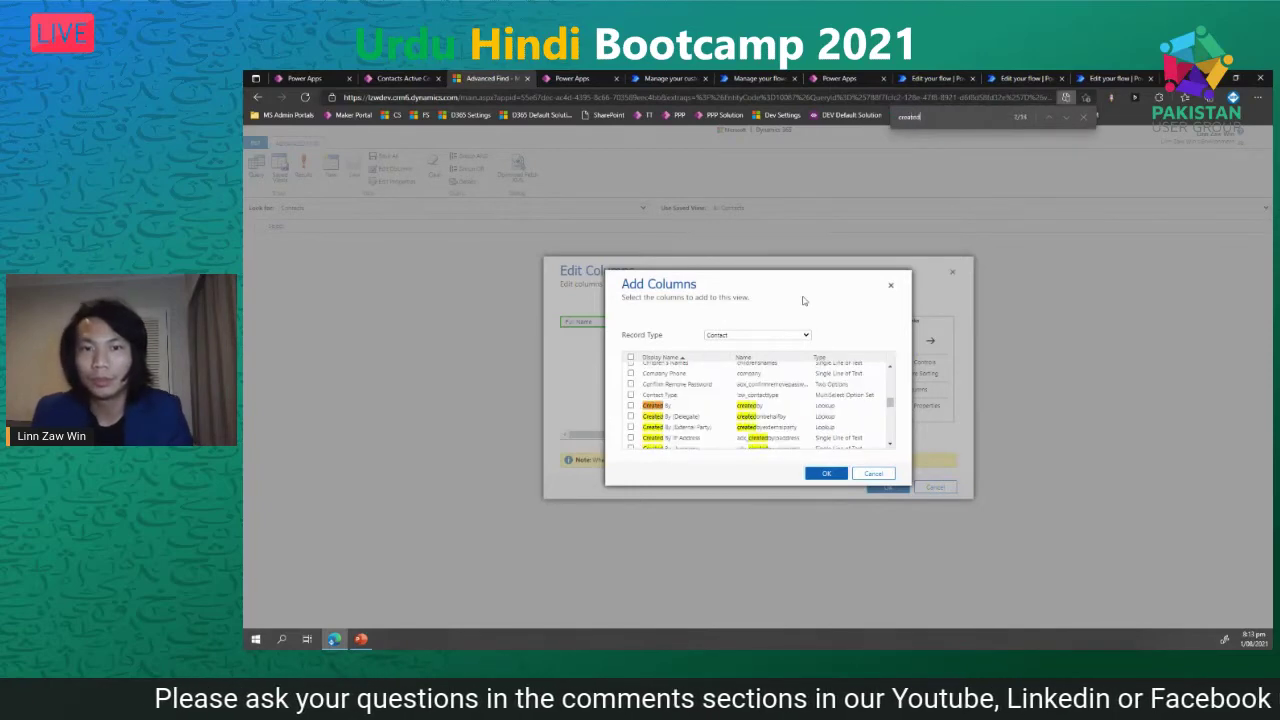
scroll(705, 436, down, 2)
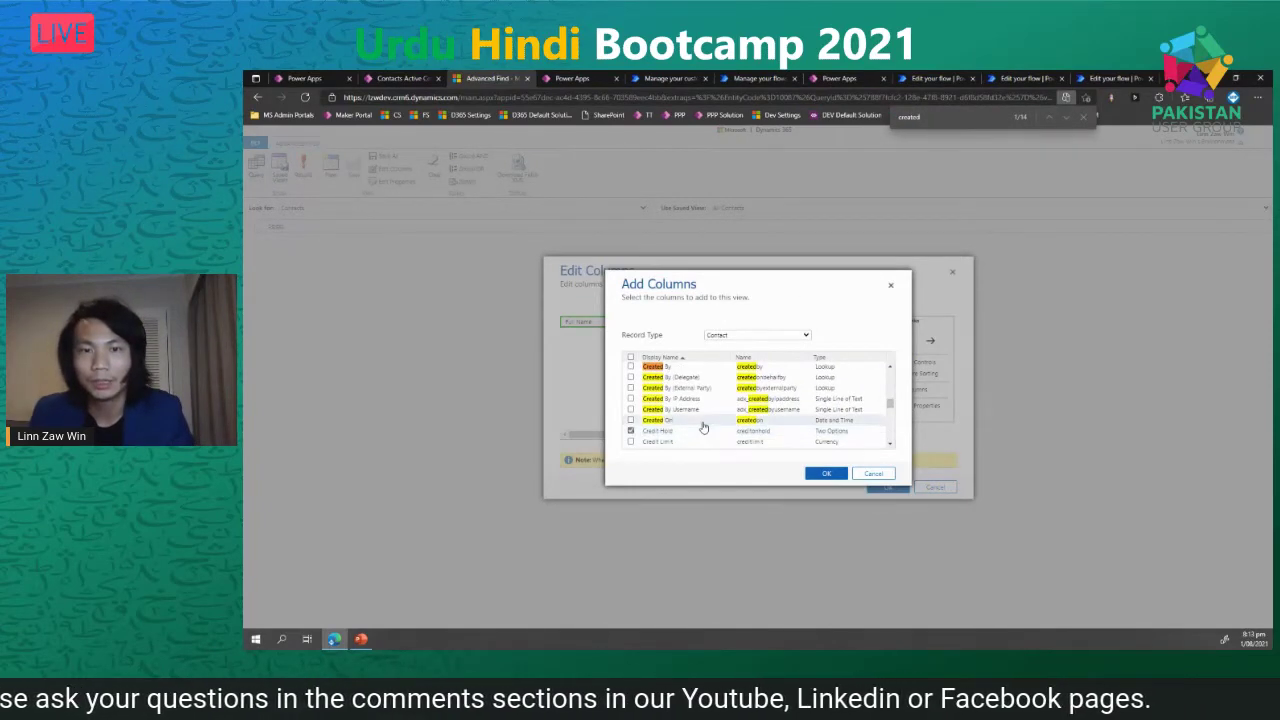
click(703, 422)
click(826, 473)
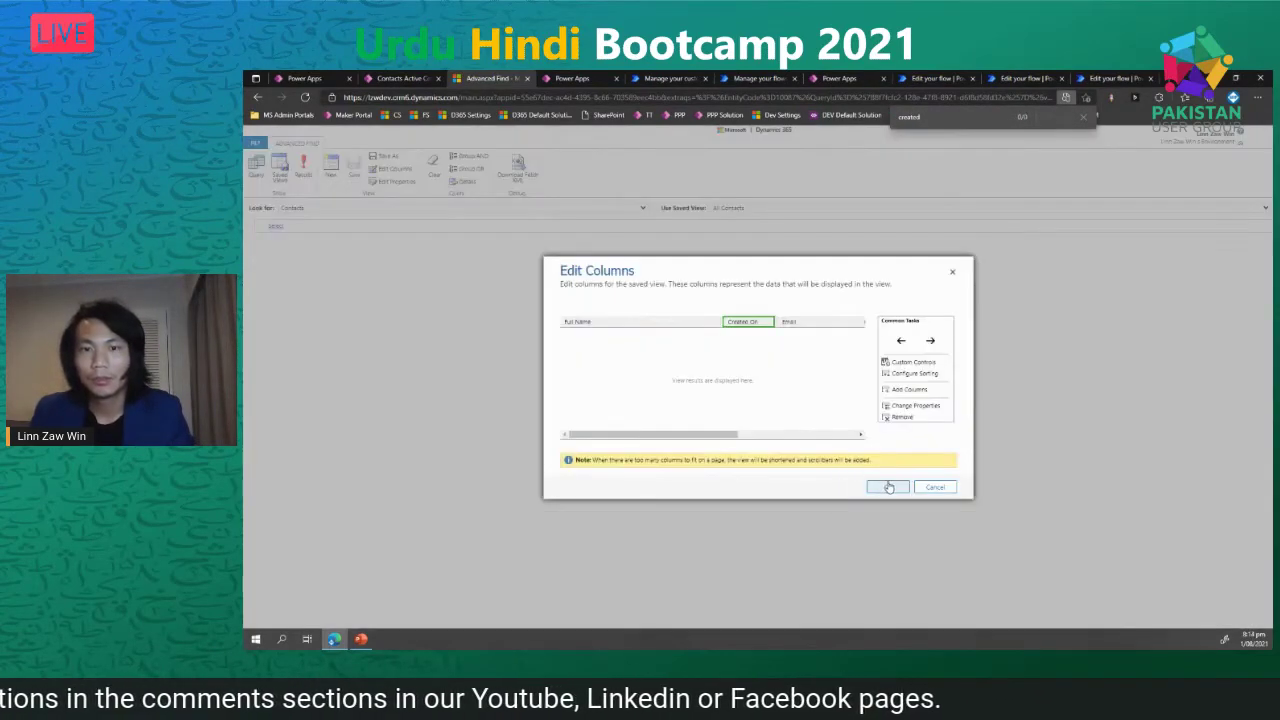
click(886, 487)
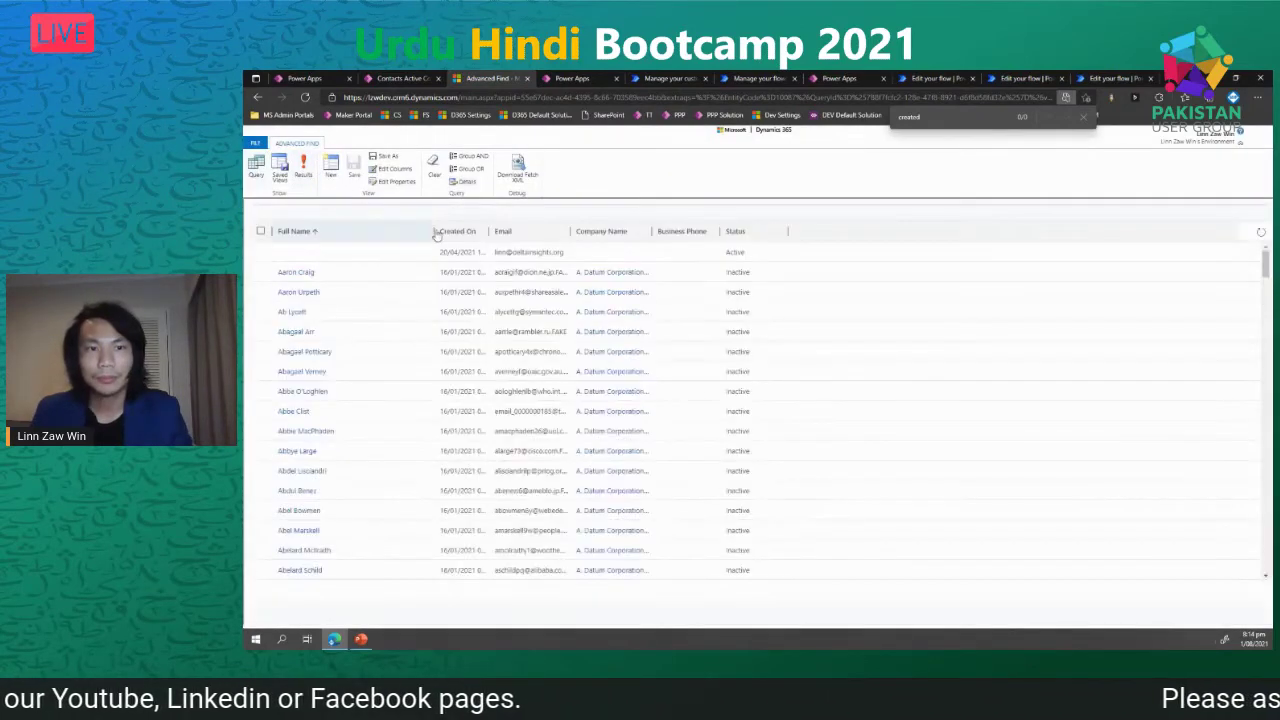
- Sort the Advanced Find contact results by Created On from oldest to newest, widen that column, and look through the dates
click(469, 234)
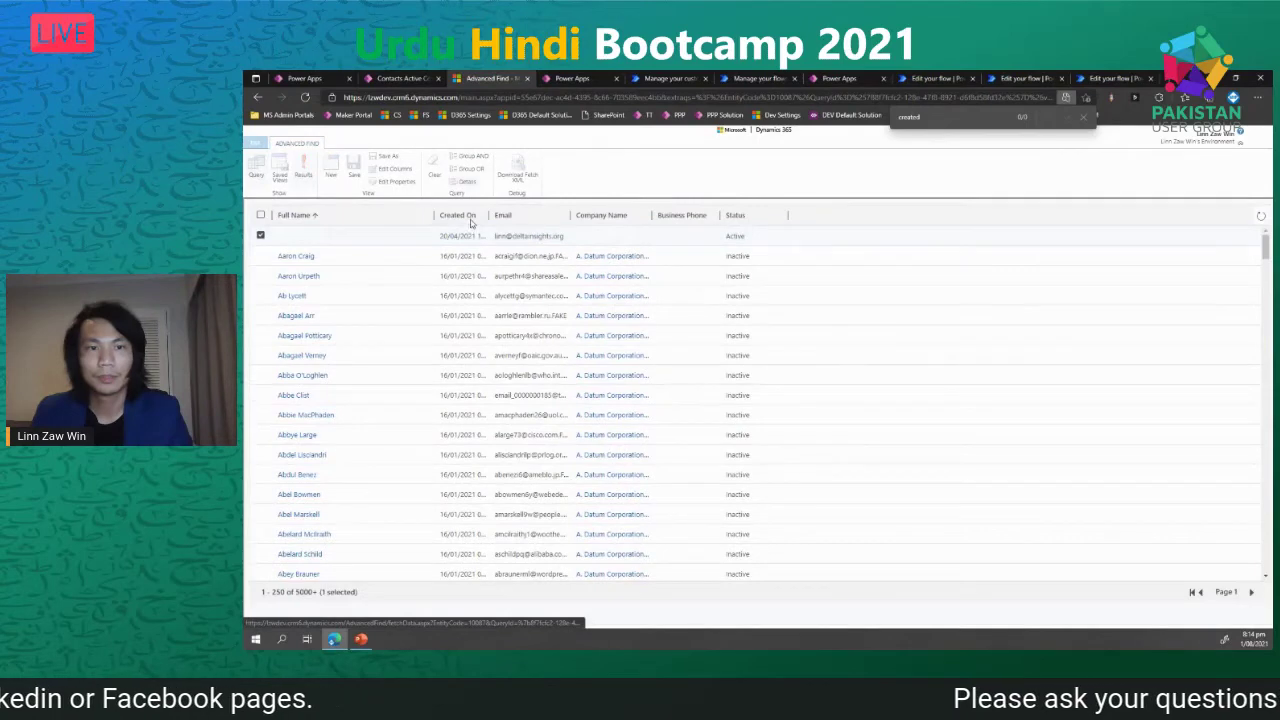
click(470, 218)
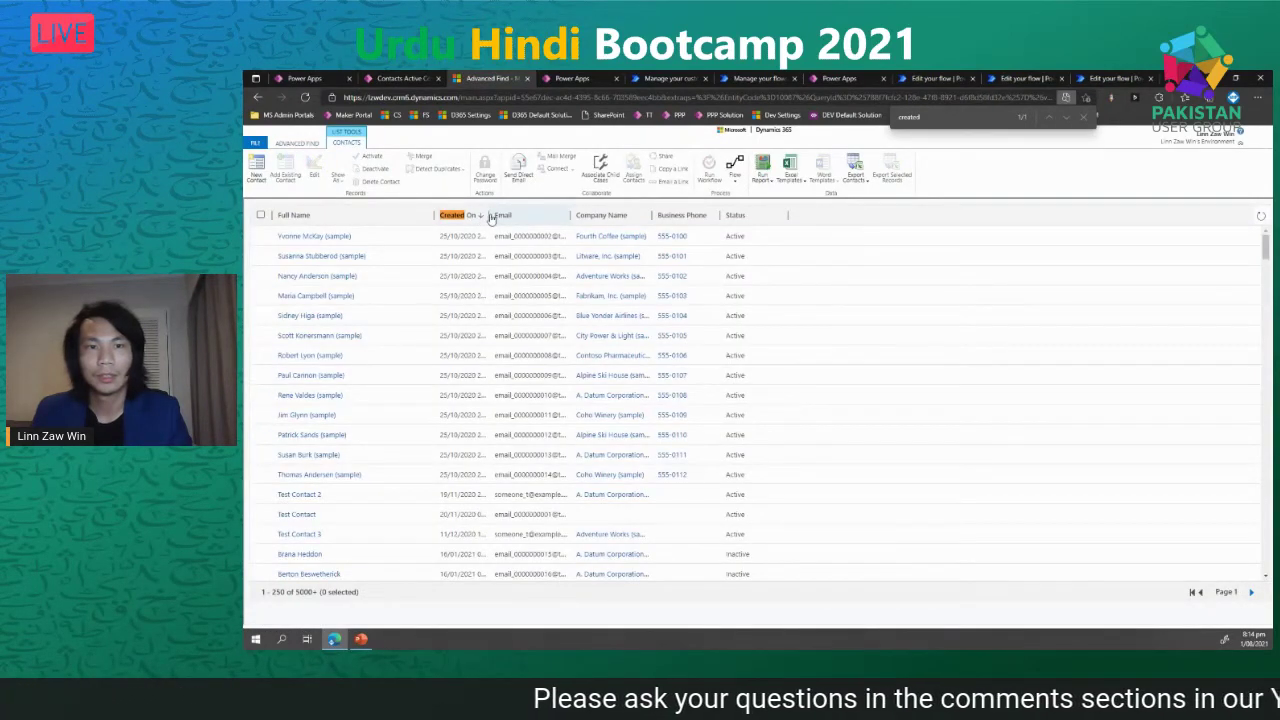
scroll(531, 294, down, 10)
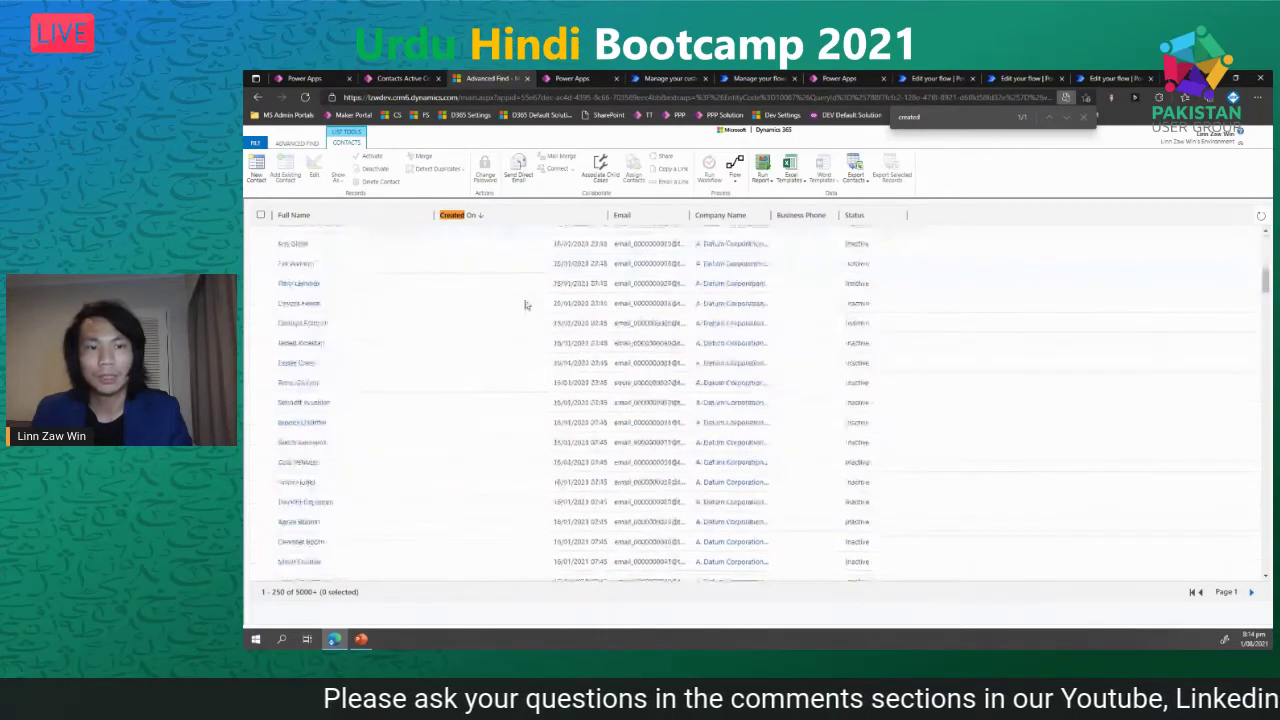
scroll(518, 310, down, 20)
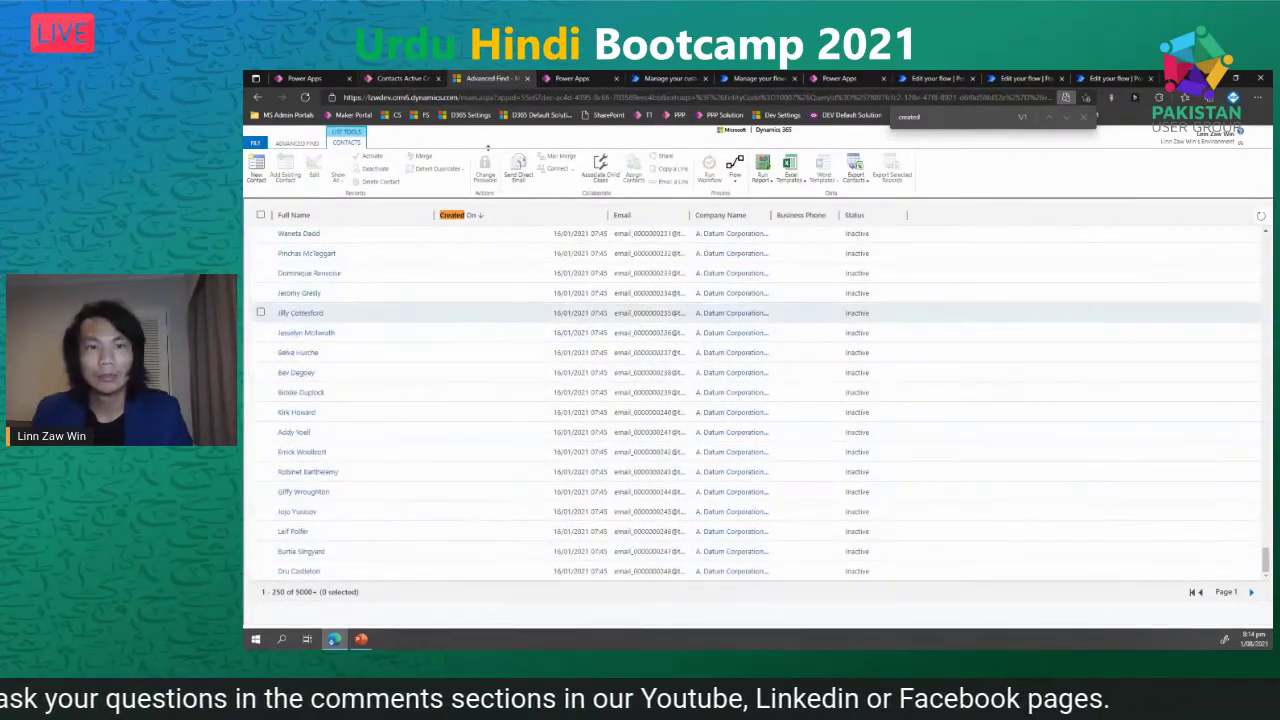
scroll(500, 313, up, 20)
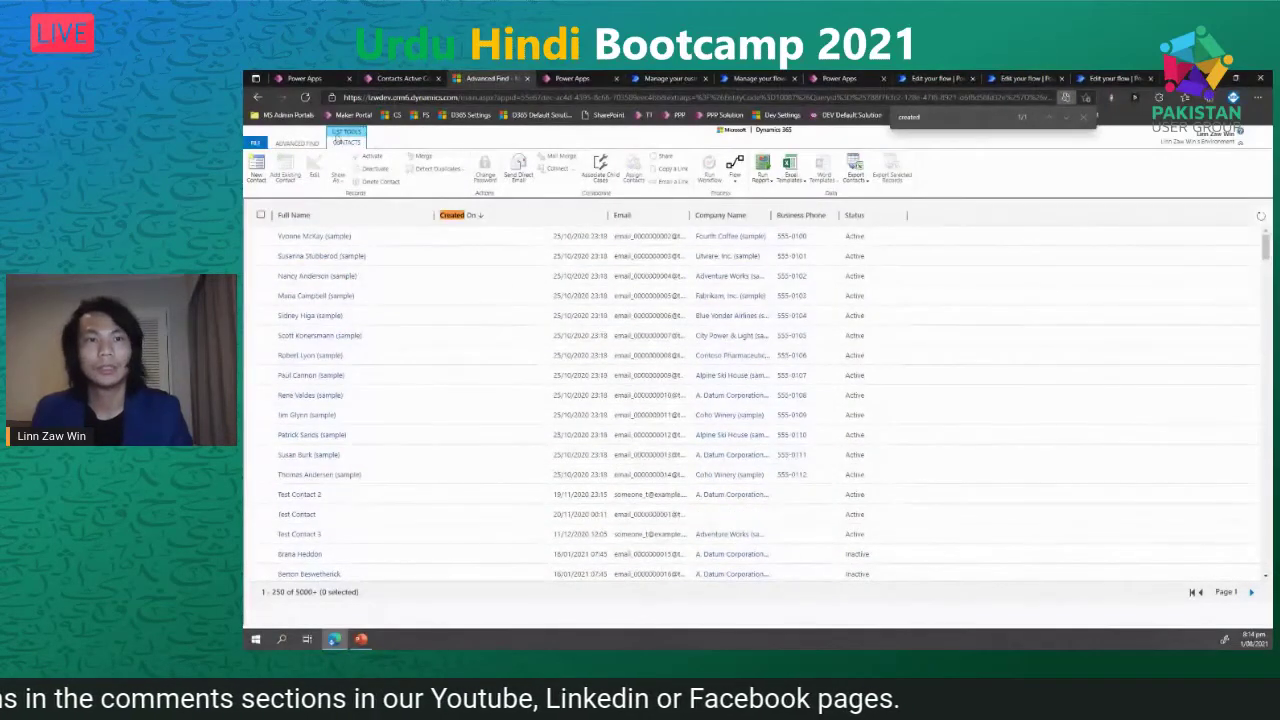
- Open the Active Accounts view in the Power Platform Playground app and sort it by Account Name from Z to A
click(372, 80)
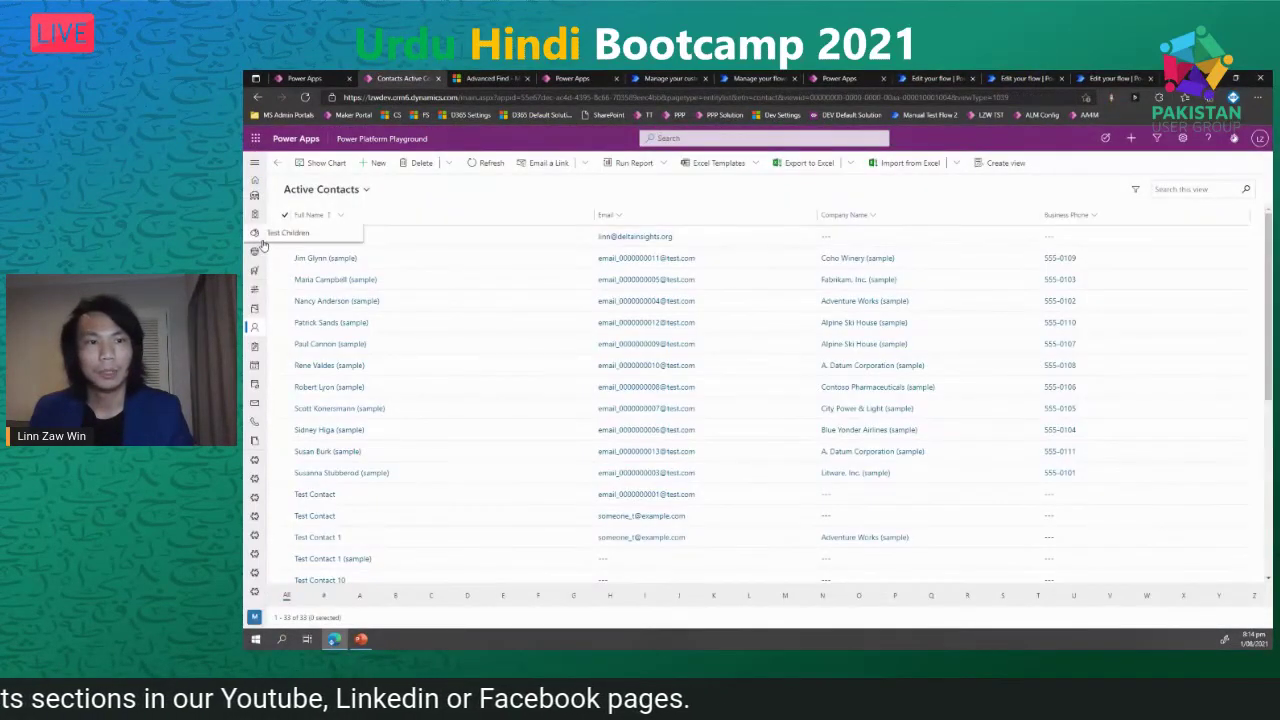
click(253, 309)
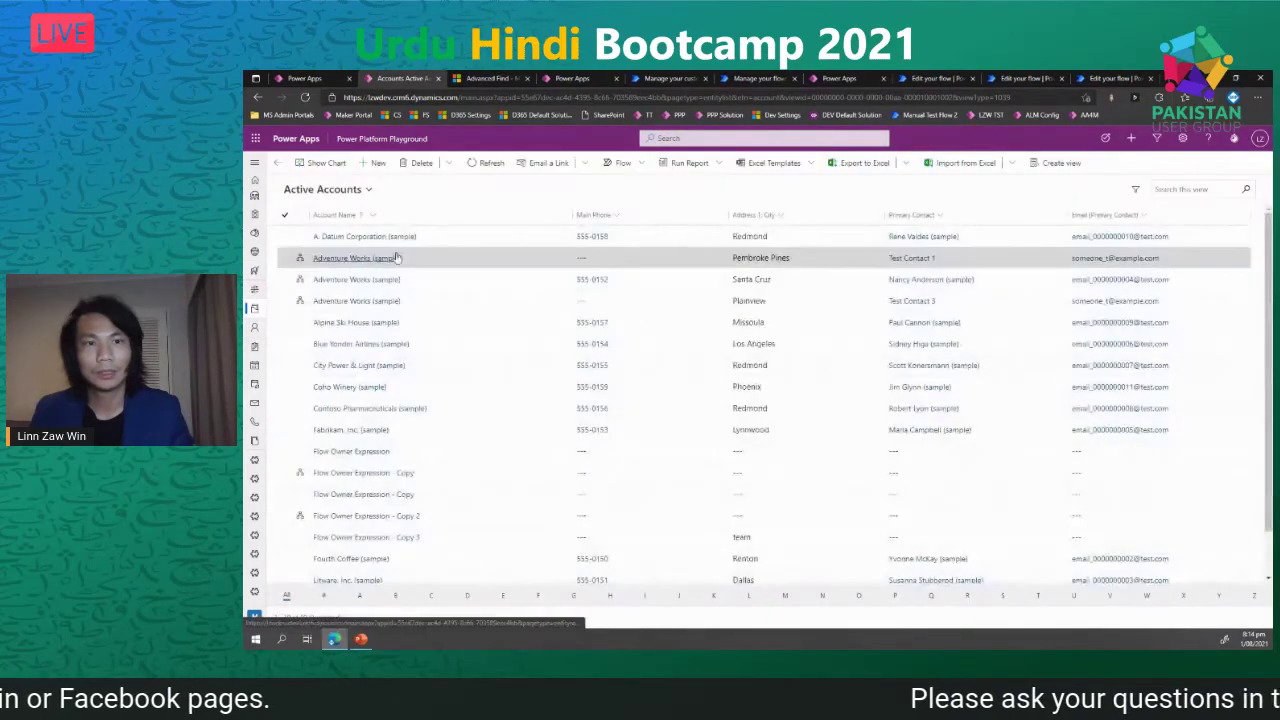
scroll(506, 297, down, 1)
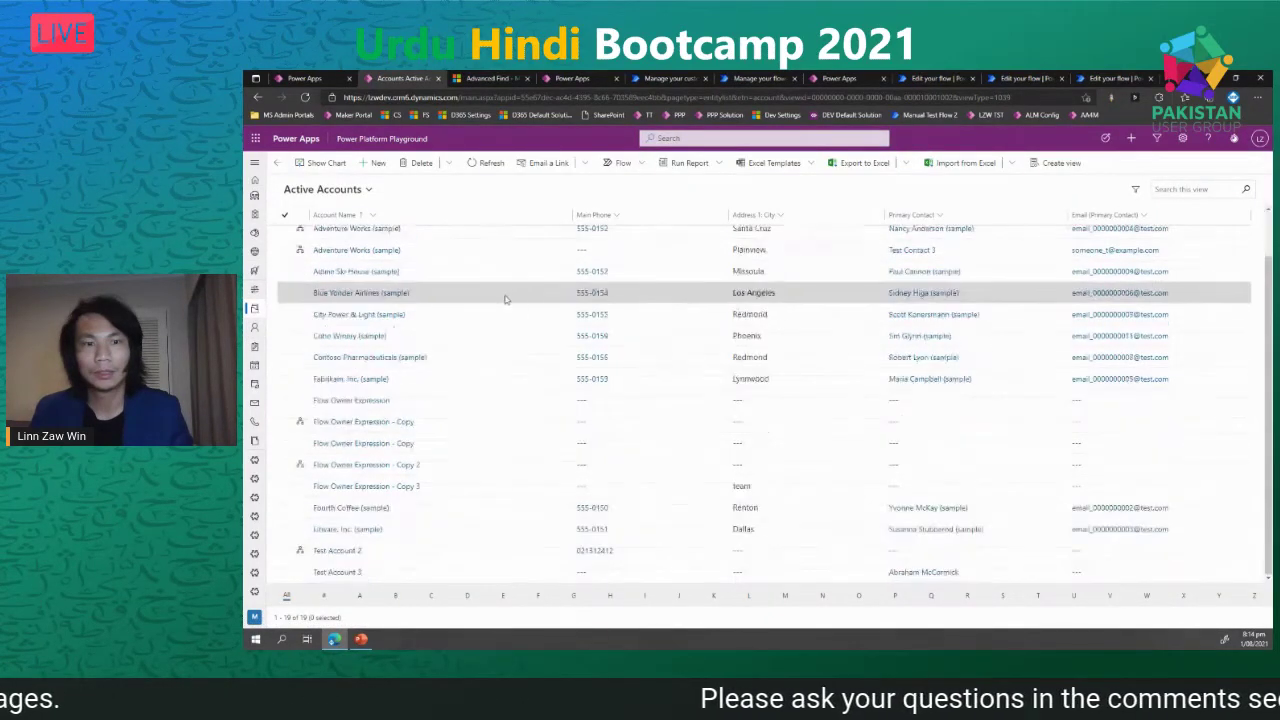
click(378, 217)
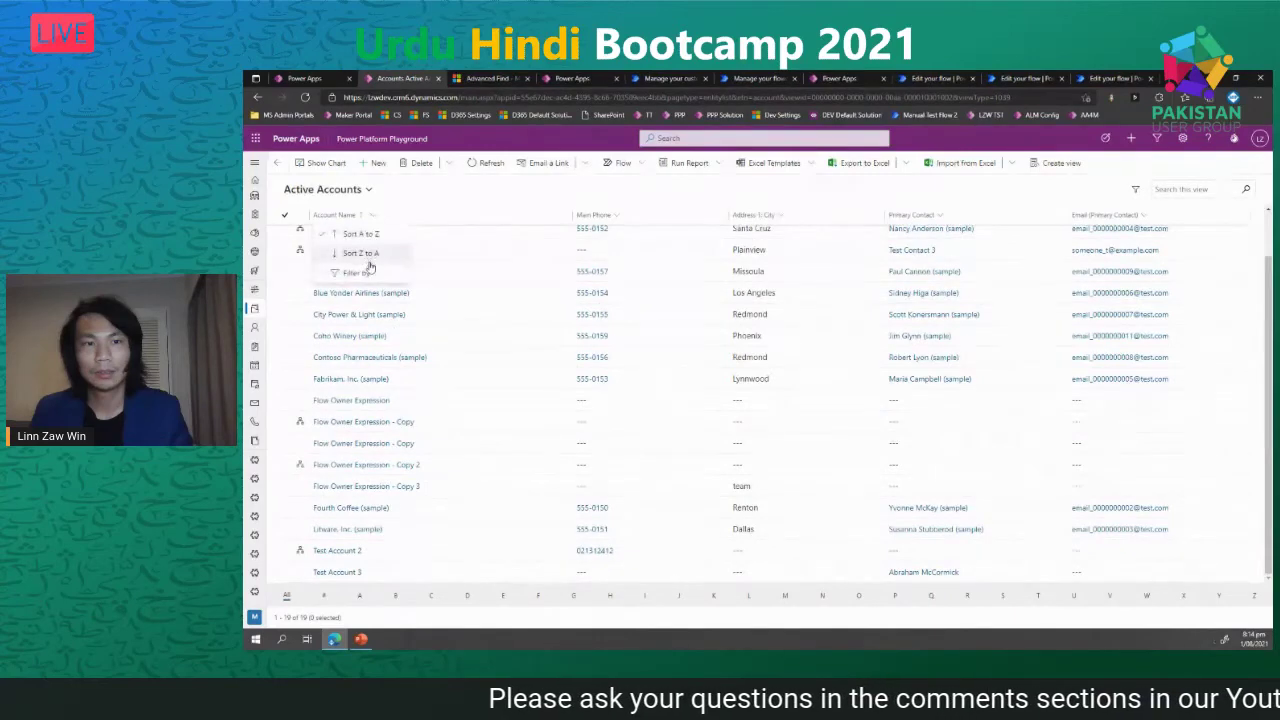
click(360, 250)
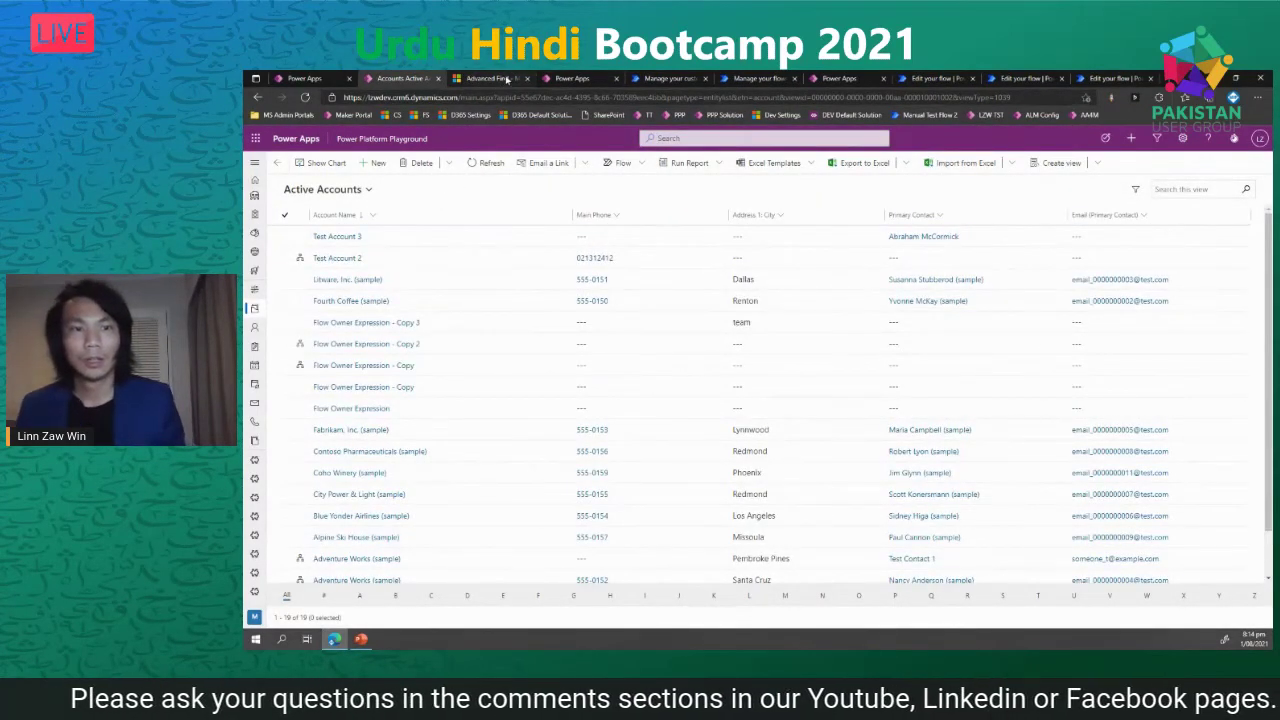
- Return to the Power Platform Playground solution, finish the pending cloud flow edit, and open Debugging and Troubleshooting Cloud Flows - Contact Create
click(572, 78)
click(662, 78)
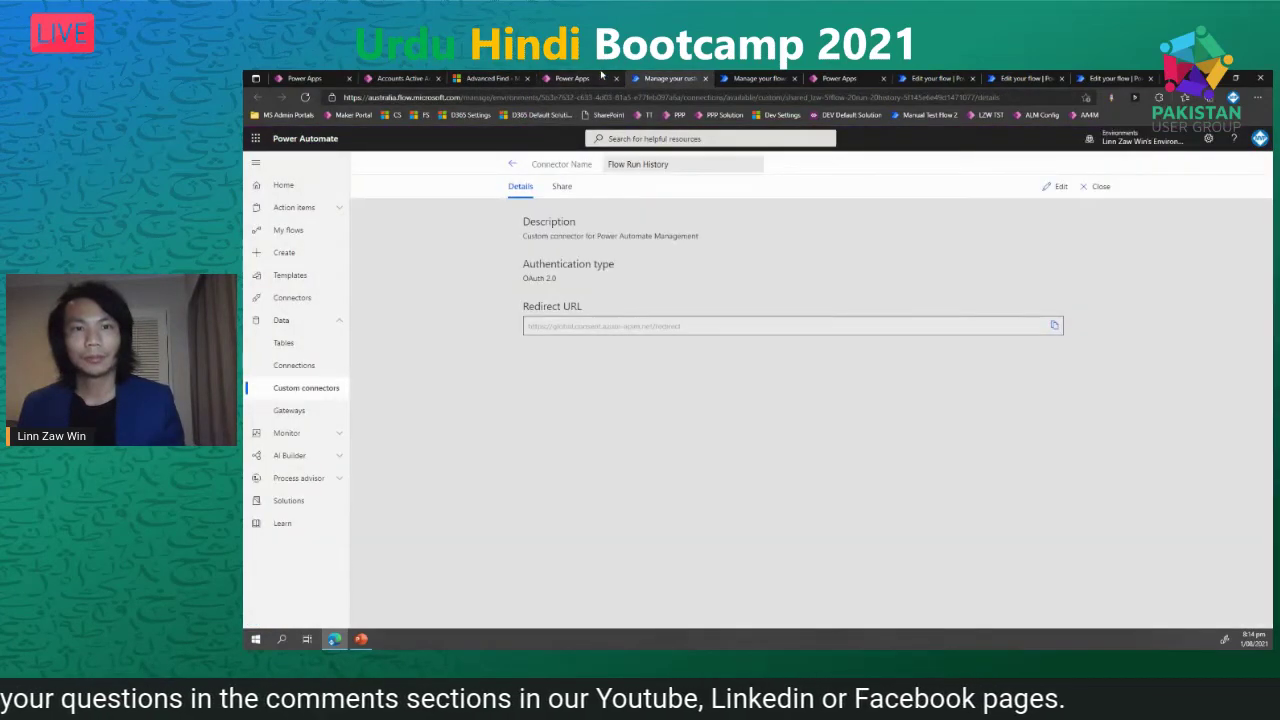
click(600, 78)
click(676, 78)
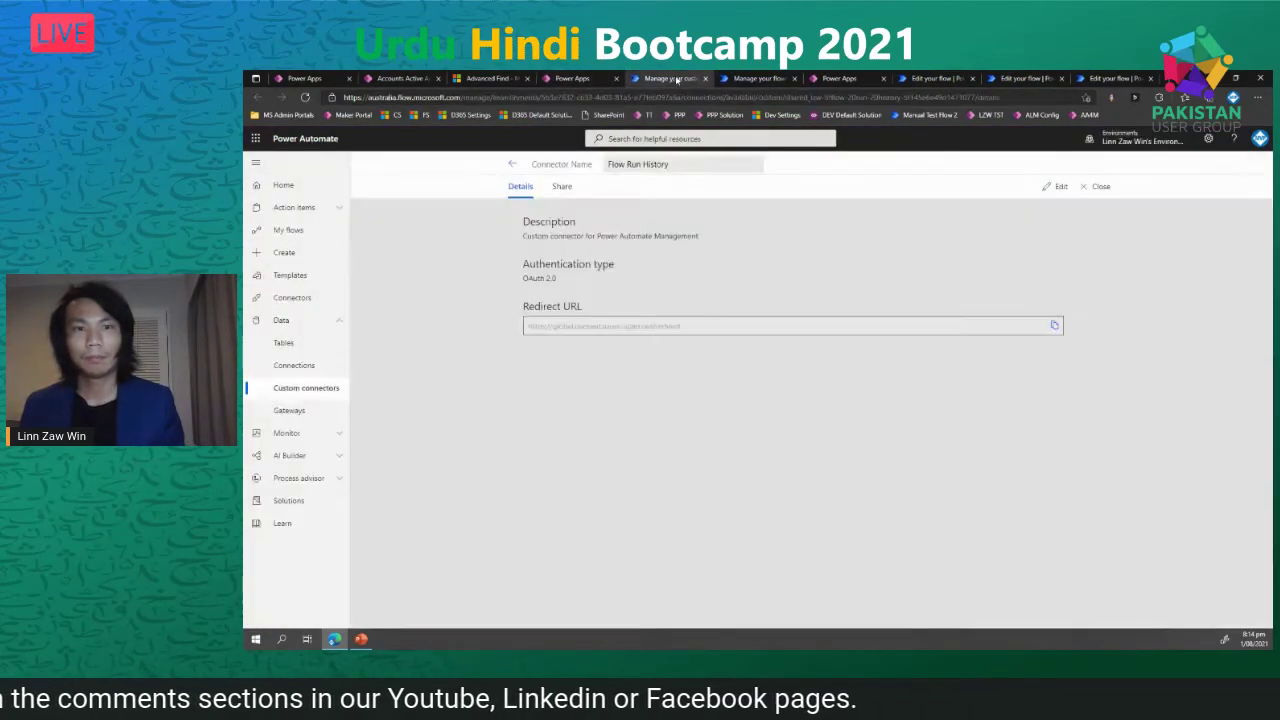
click(753, 78)
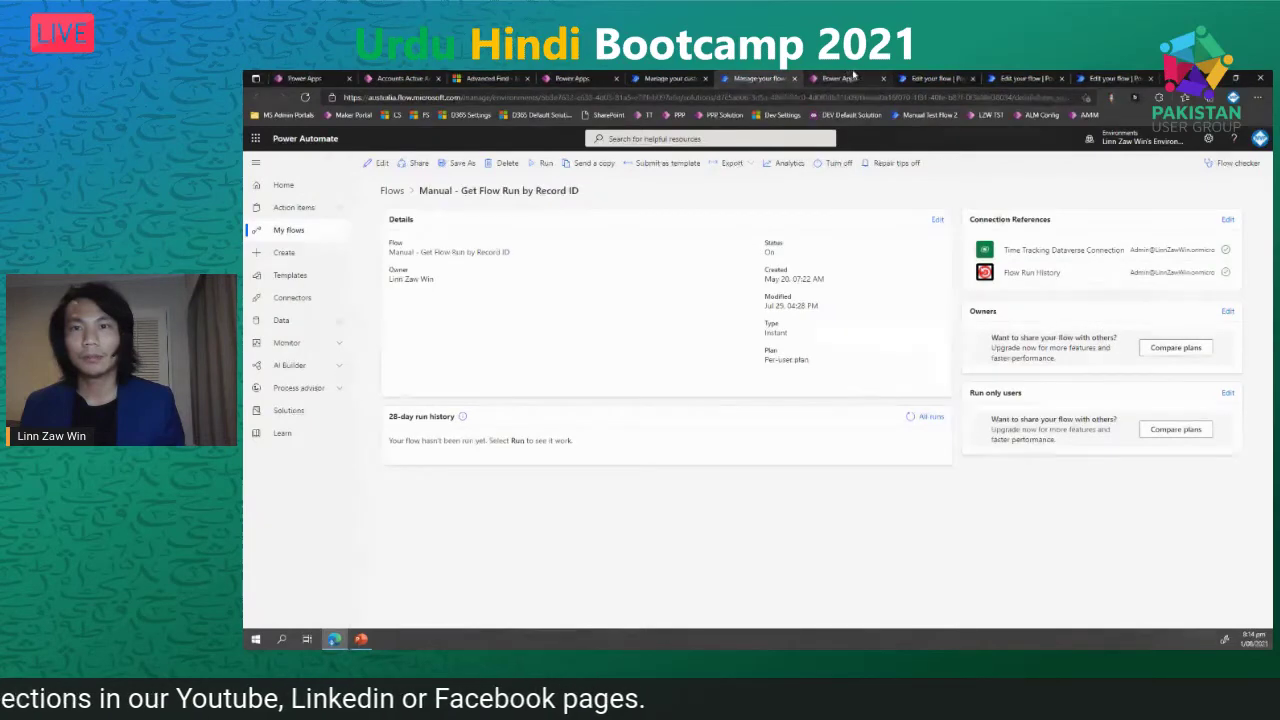
click(935, 78)
click(400, 78)
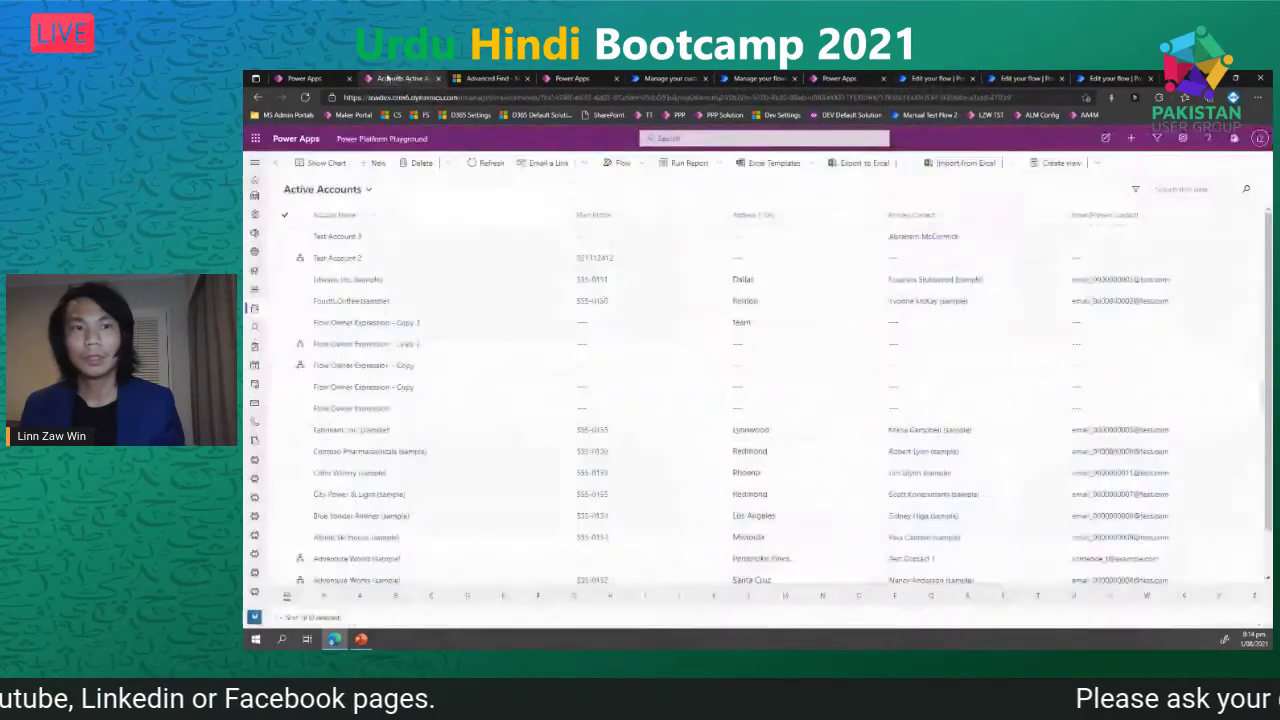
click(305, 78)
click(826, 410)
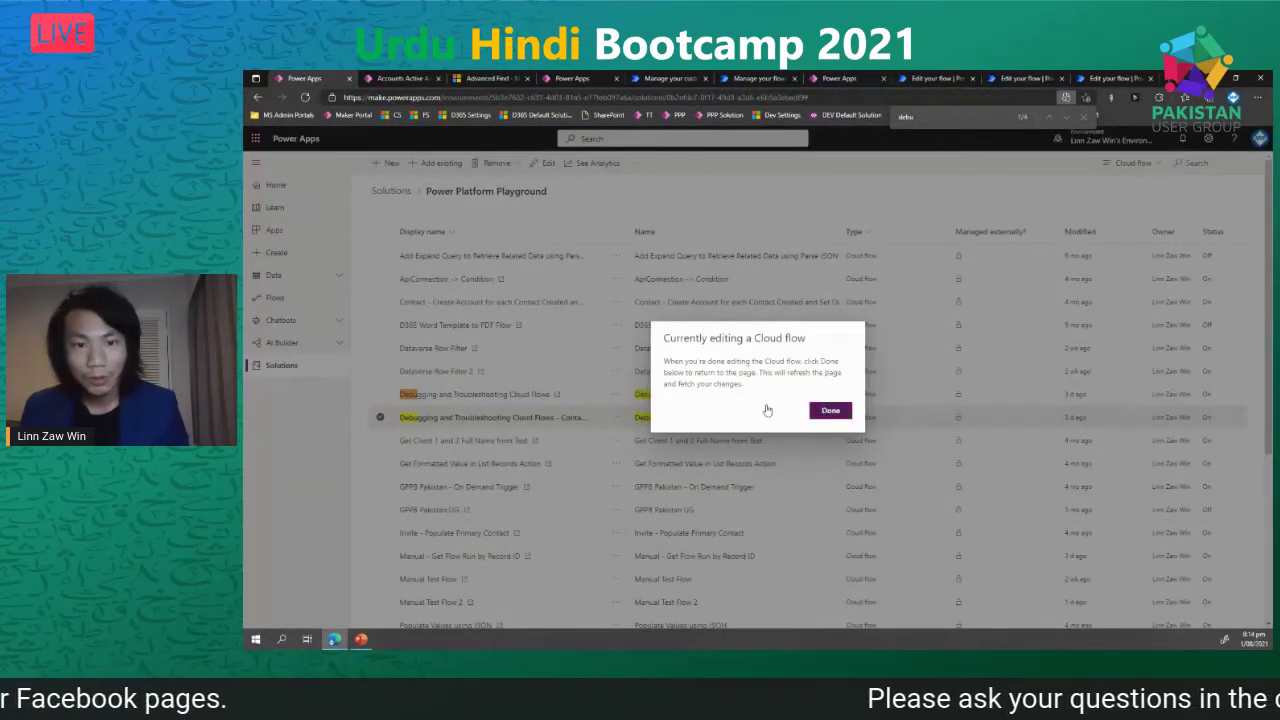
click(556, 419)
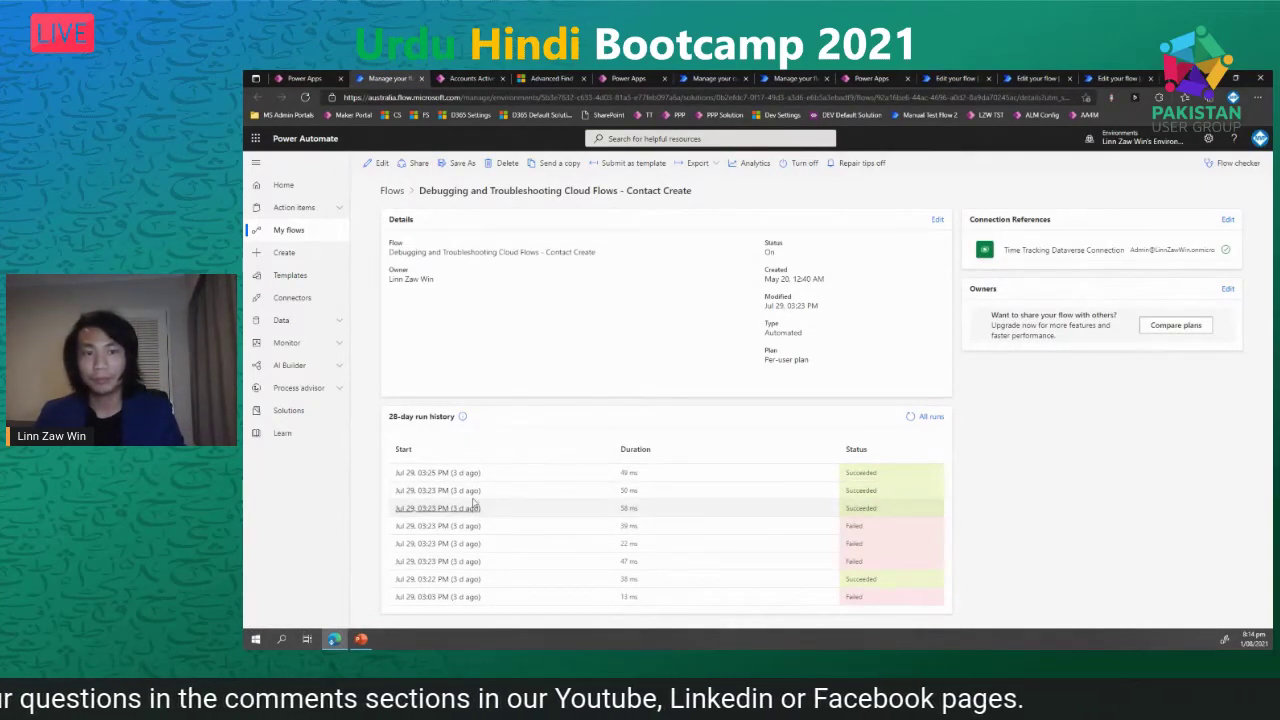
- Open the Contact Create flow for editing, expand its contact-added trigger, and return to the flow's details page
click(376, 164)
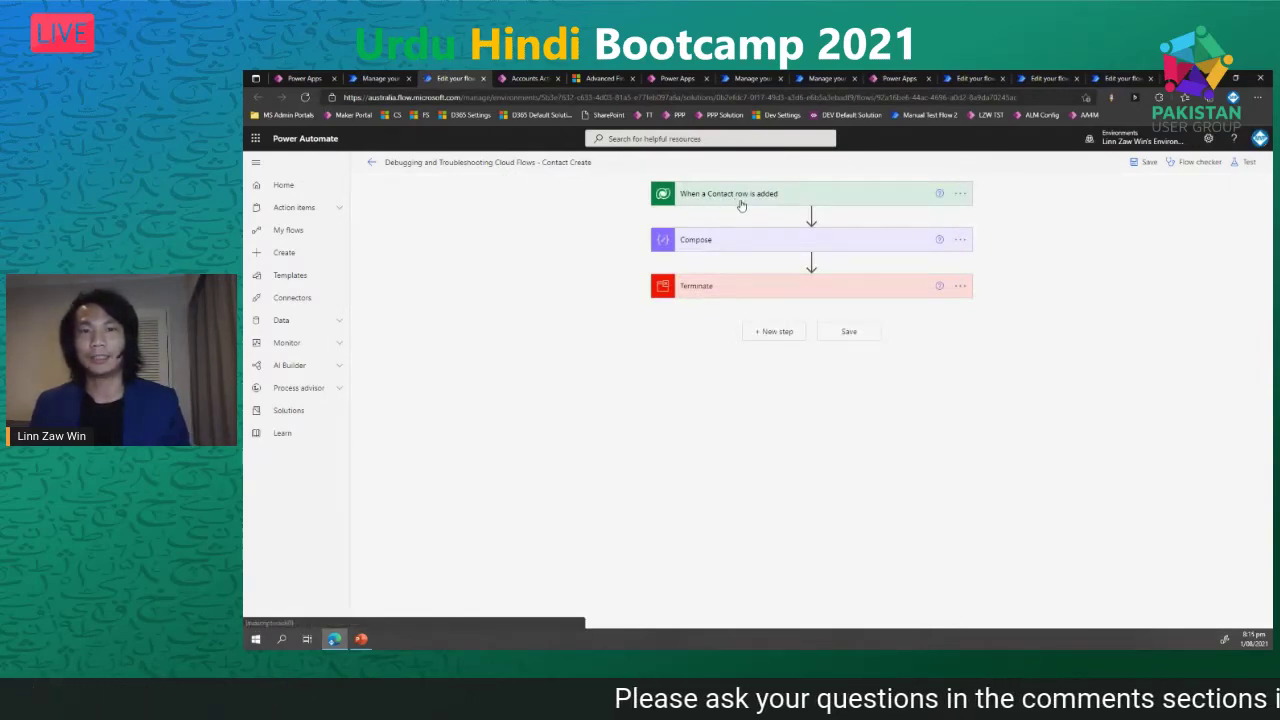
click(741, 205)
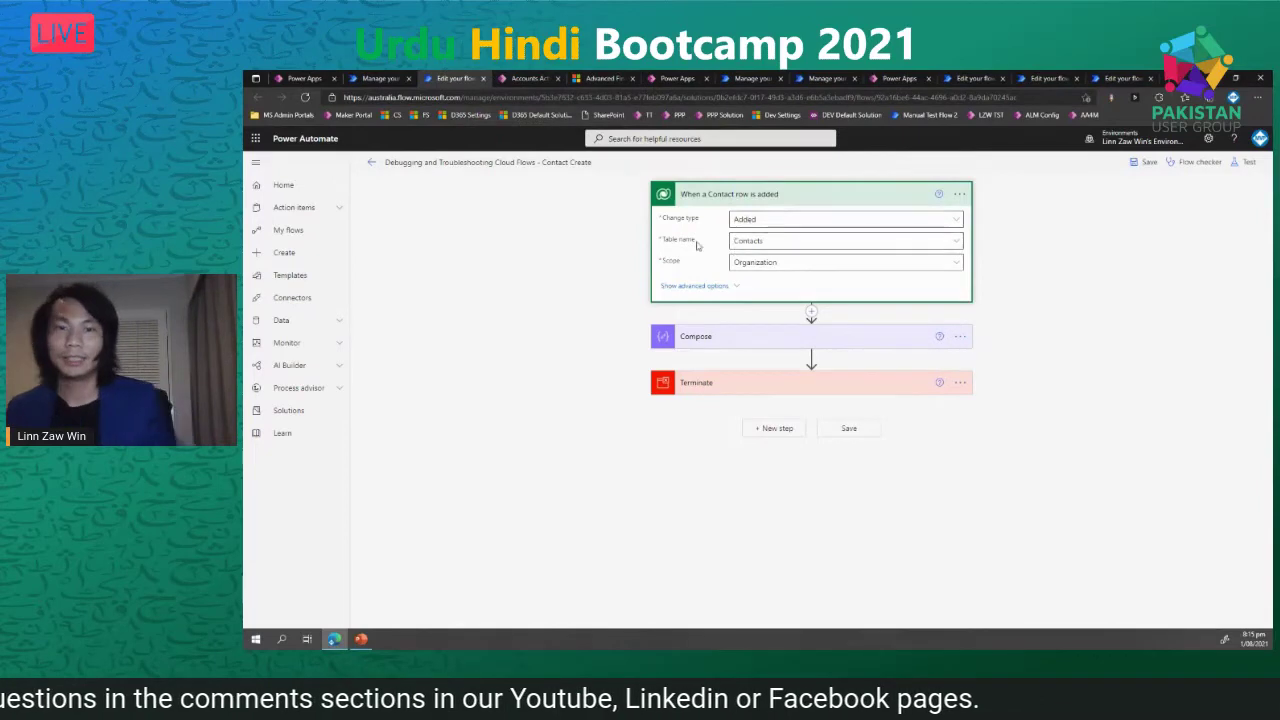
click(372, 78)
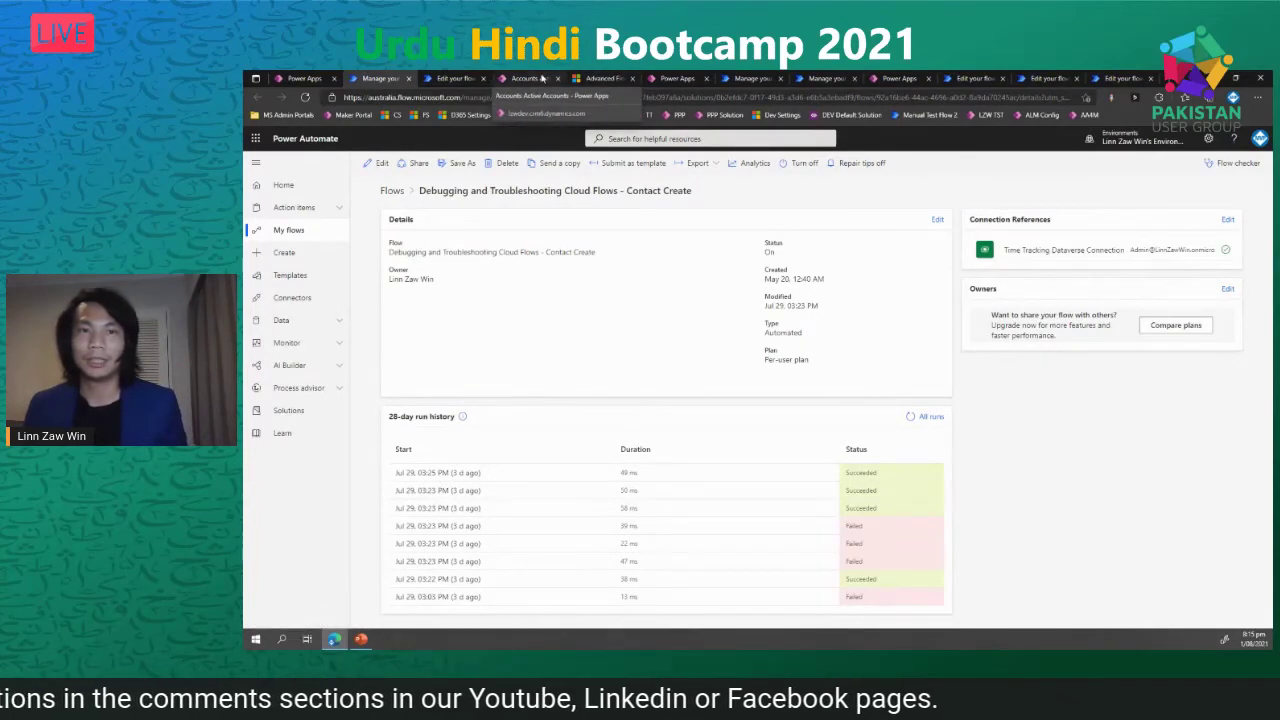
- Close the Active Accounts page and add a Created On condition to the contacts query in Advanced Find
click(558, 78)
click(545, 78)
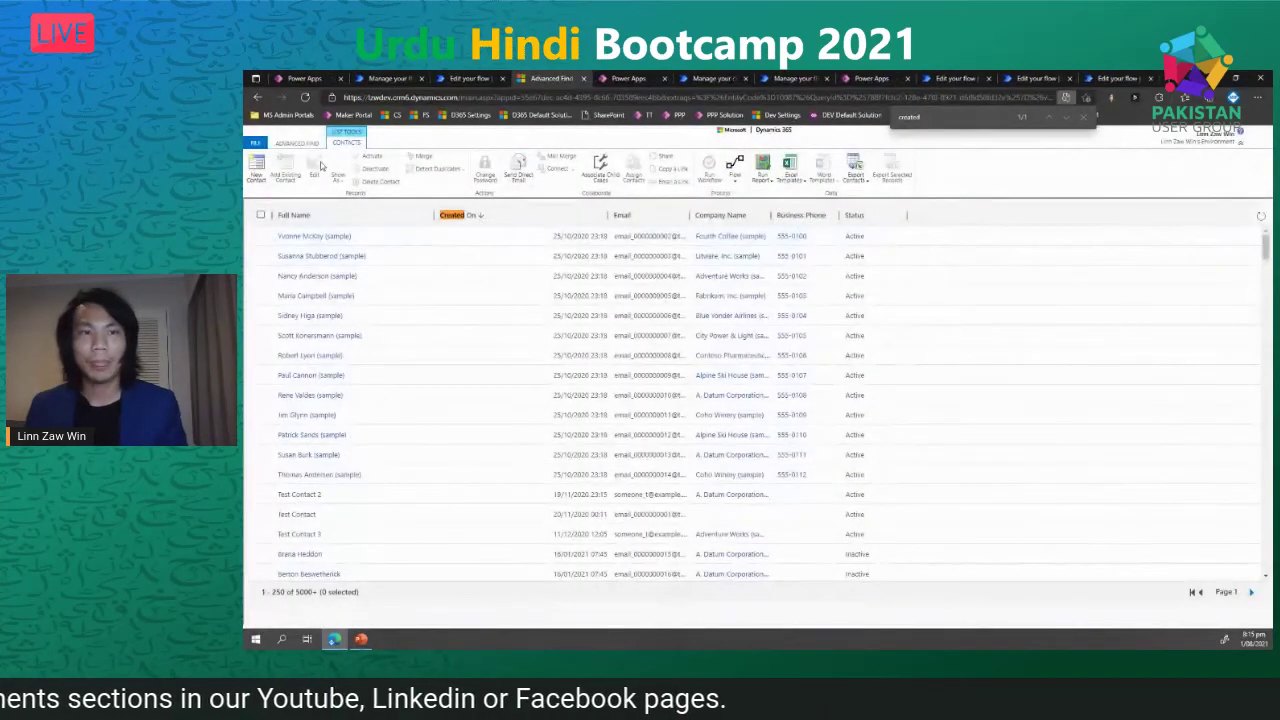
click(297, 143)
click(306, 225)
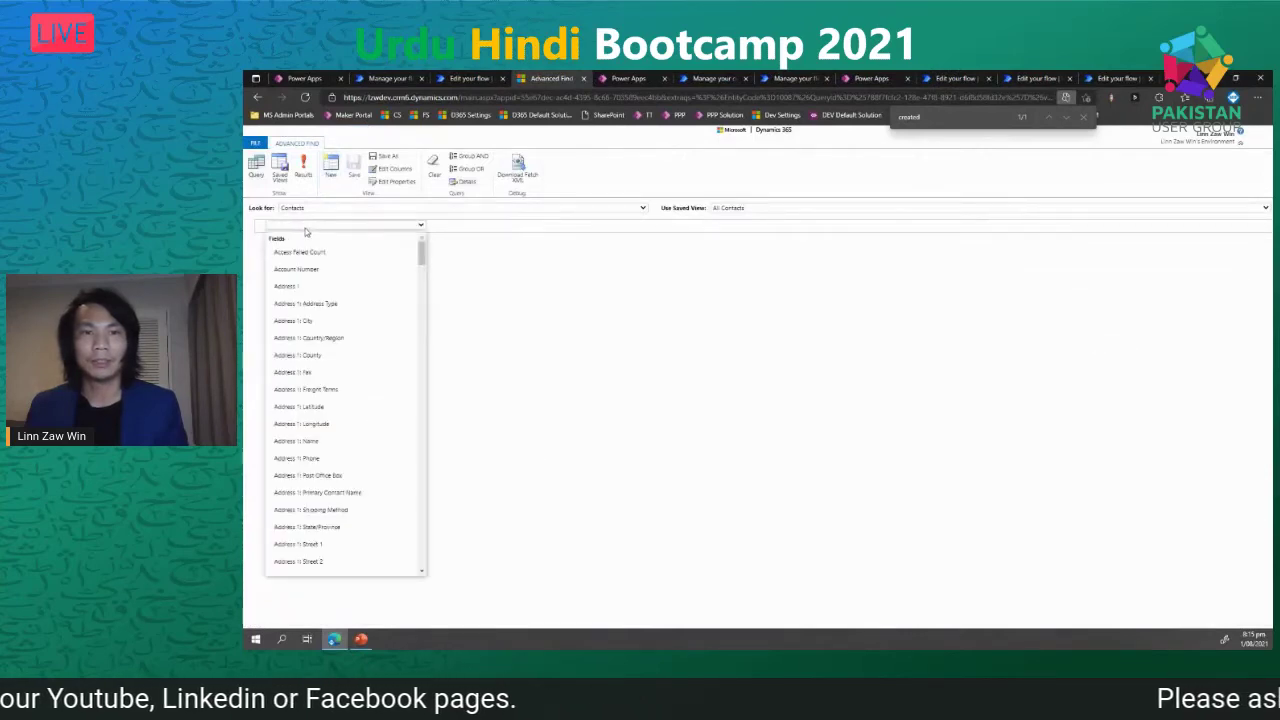
text(c)
key(Down)
key(Down)
key(Down)
key(Down)
key(Down)
key(Down)
key(Down)
key(Down)
key(Down)
key(Down)
key(Down)
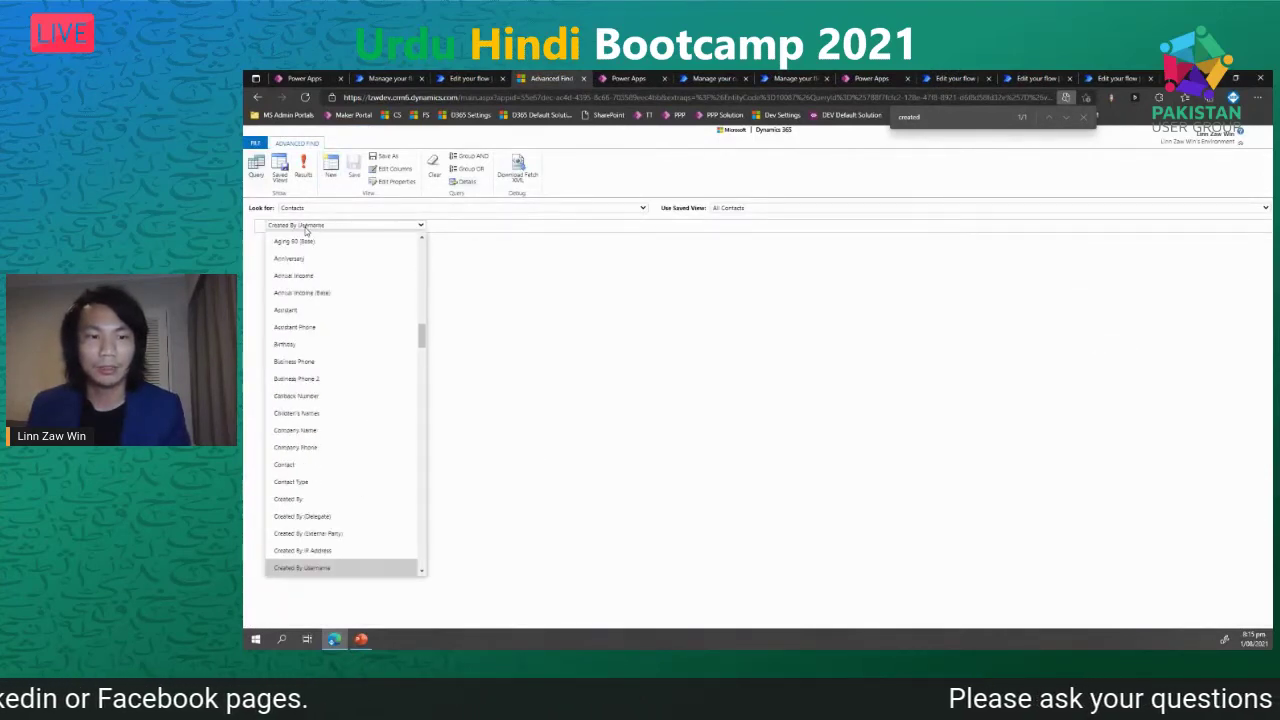
key(Return)
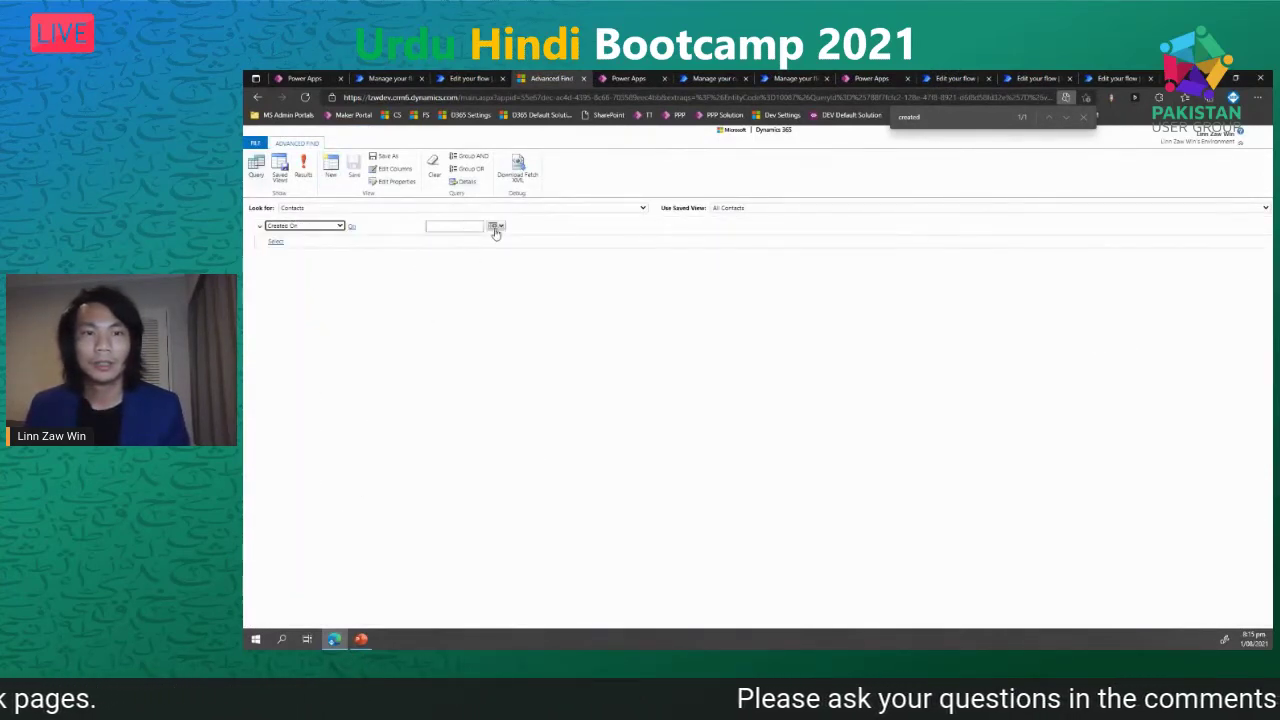
- Set the Created On condition to 29/07/2021 and run the contacts query
click(469, 78)
click(555, 78)
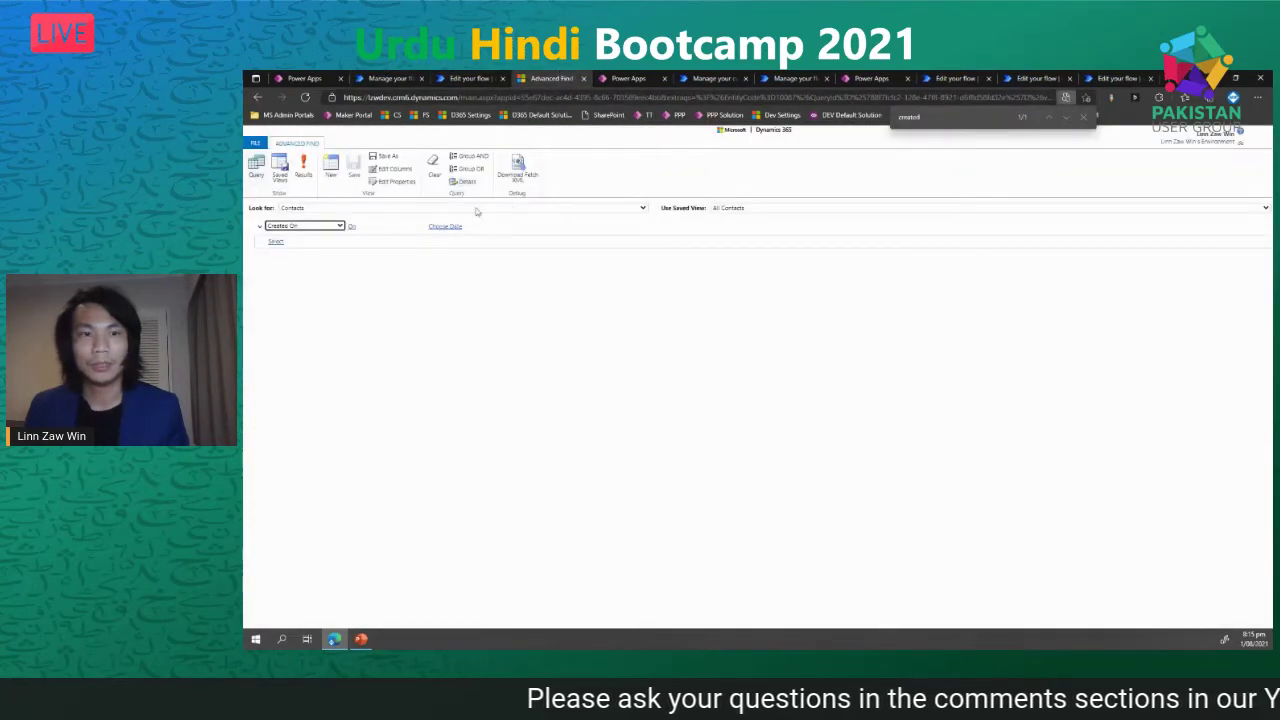
click(445, 226)
click(493, 226)
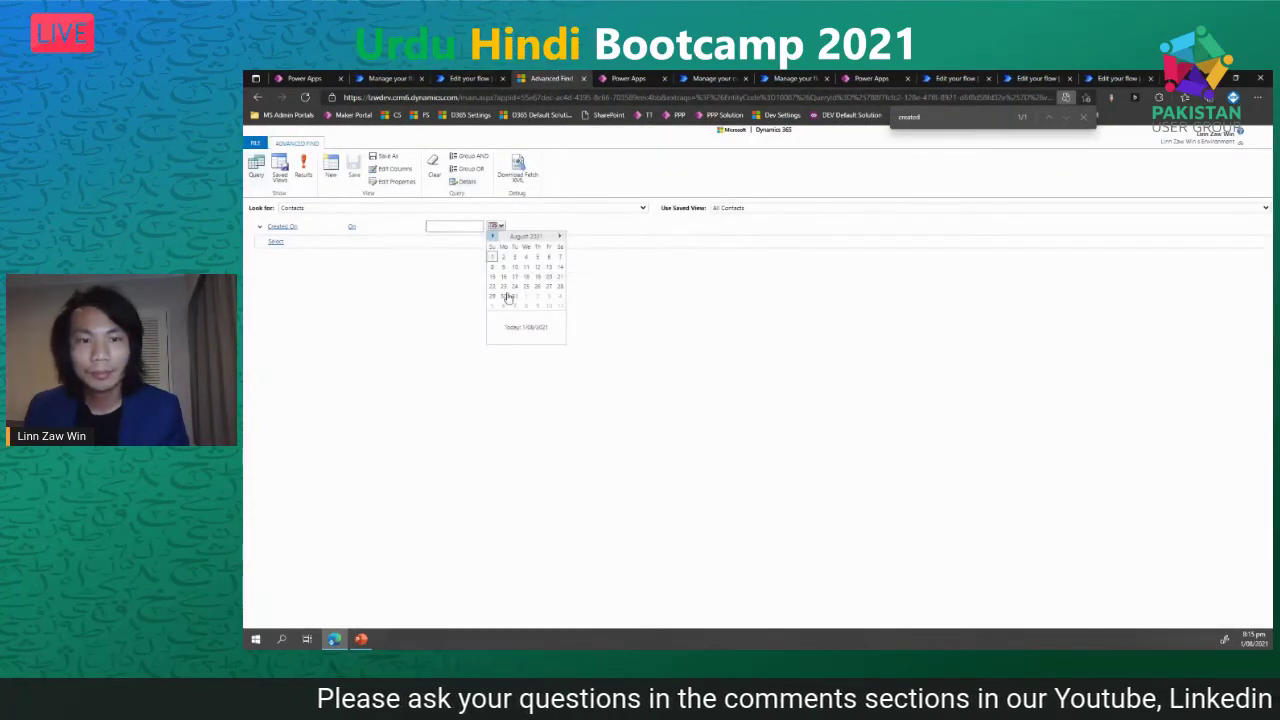
click(493, 240)
click(537, 296)
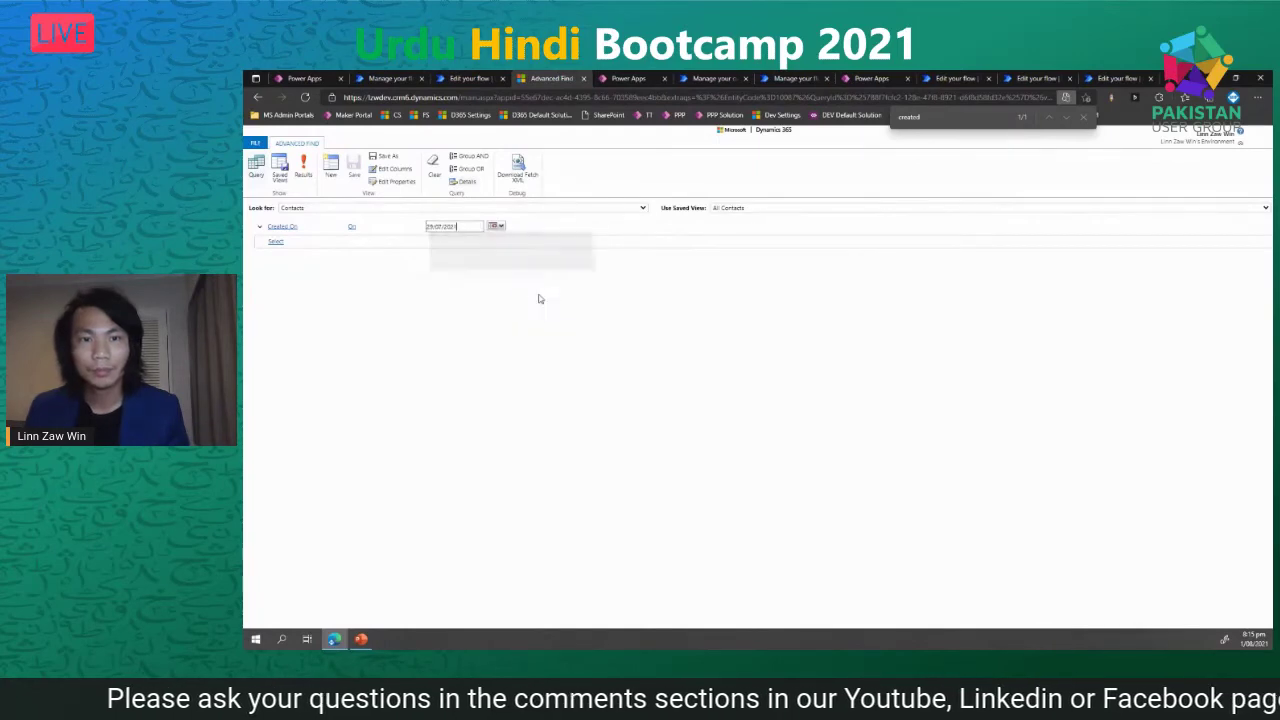
click(301, 172)
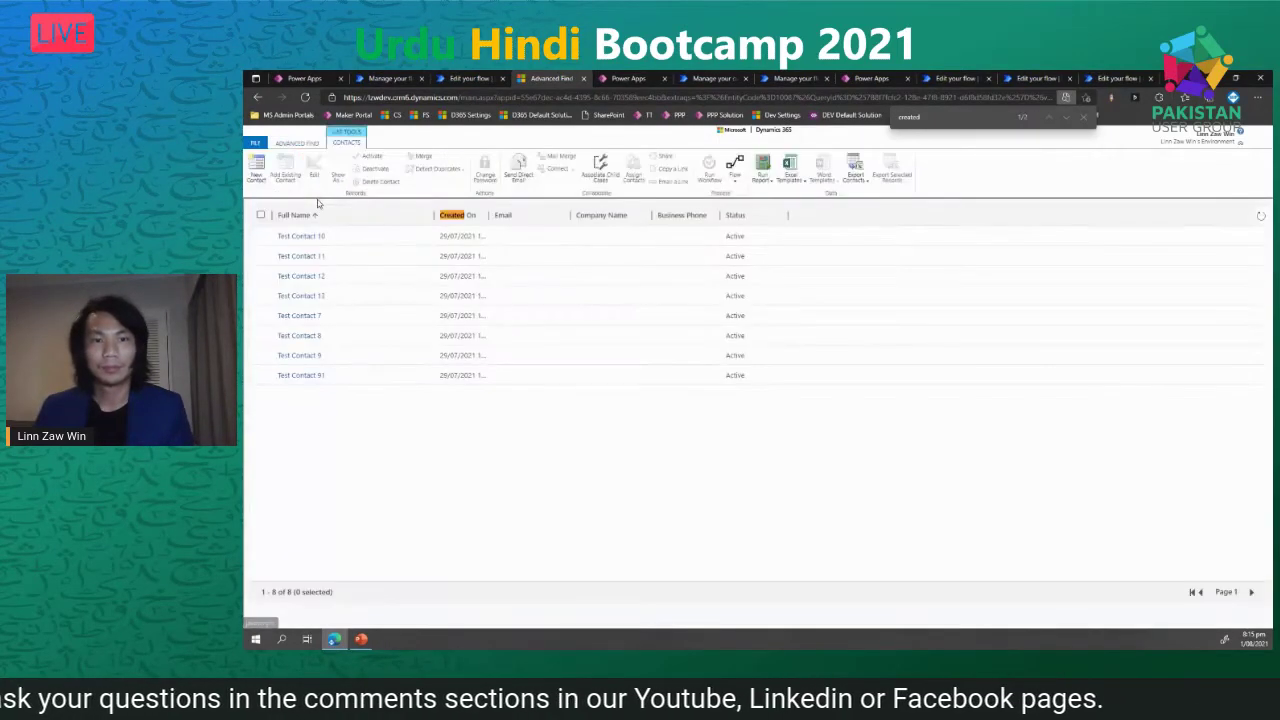
- Sort the filtered contacts by Created On from newest to oldest and widen that column to show the full times
click(466, 216)
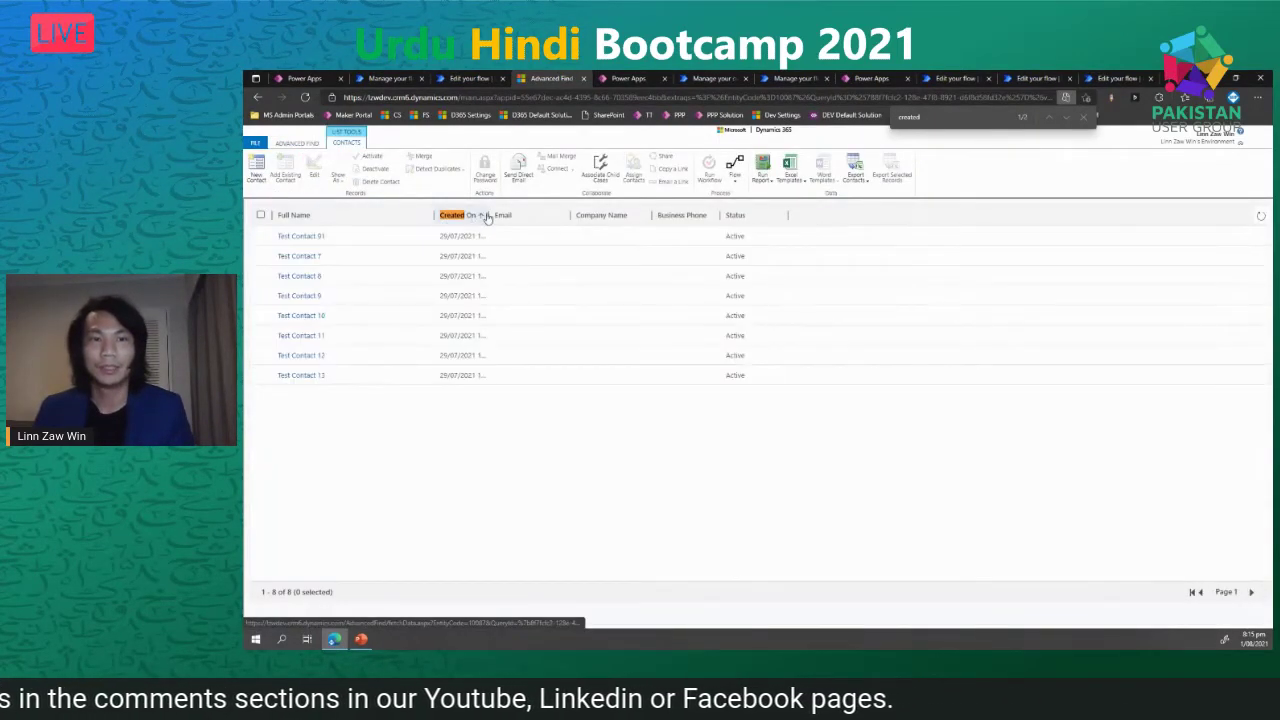
double_click(489, 214)
click(480, 215)
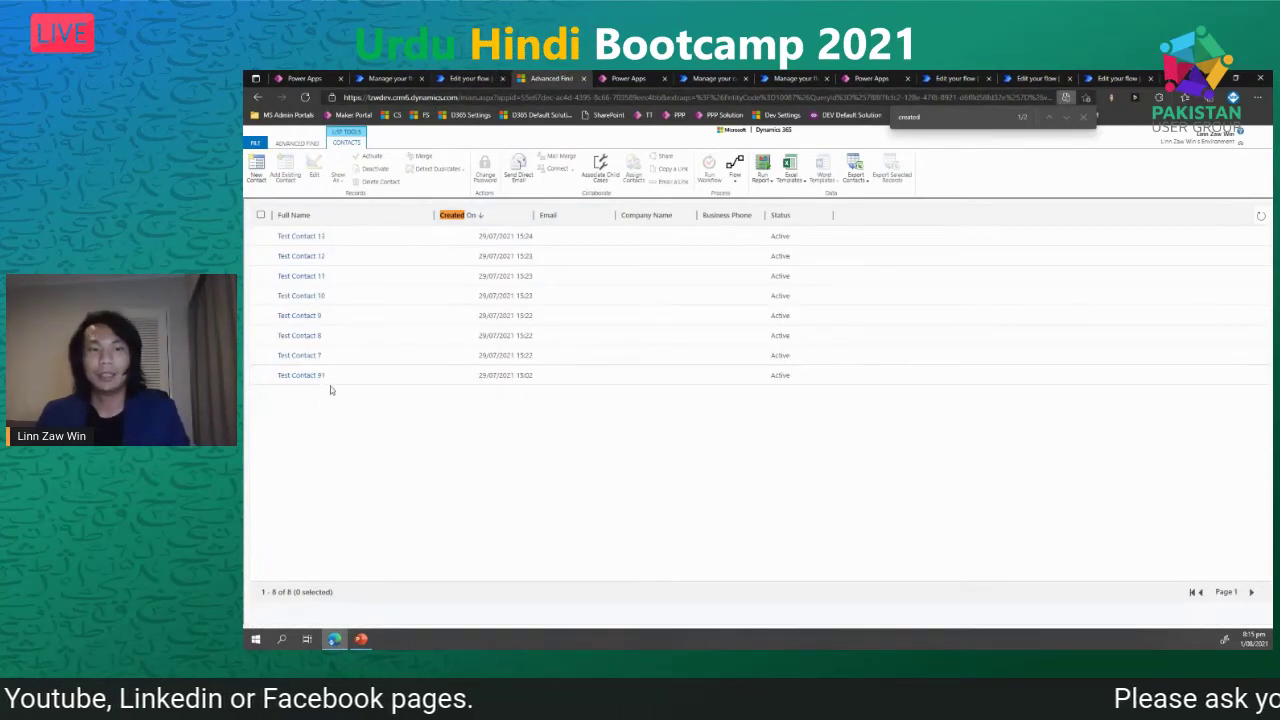
- Place the flow's details page beside Advanced Find and compare the run start times with the contacts' Created On times
click(443, 77)
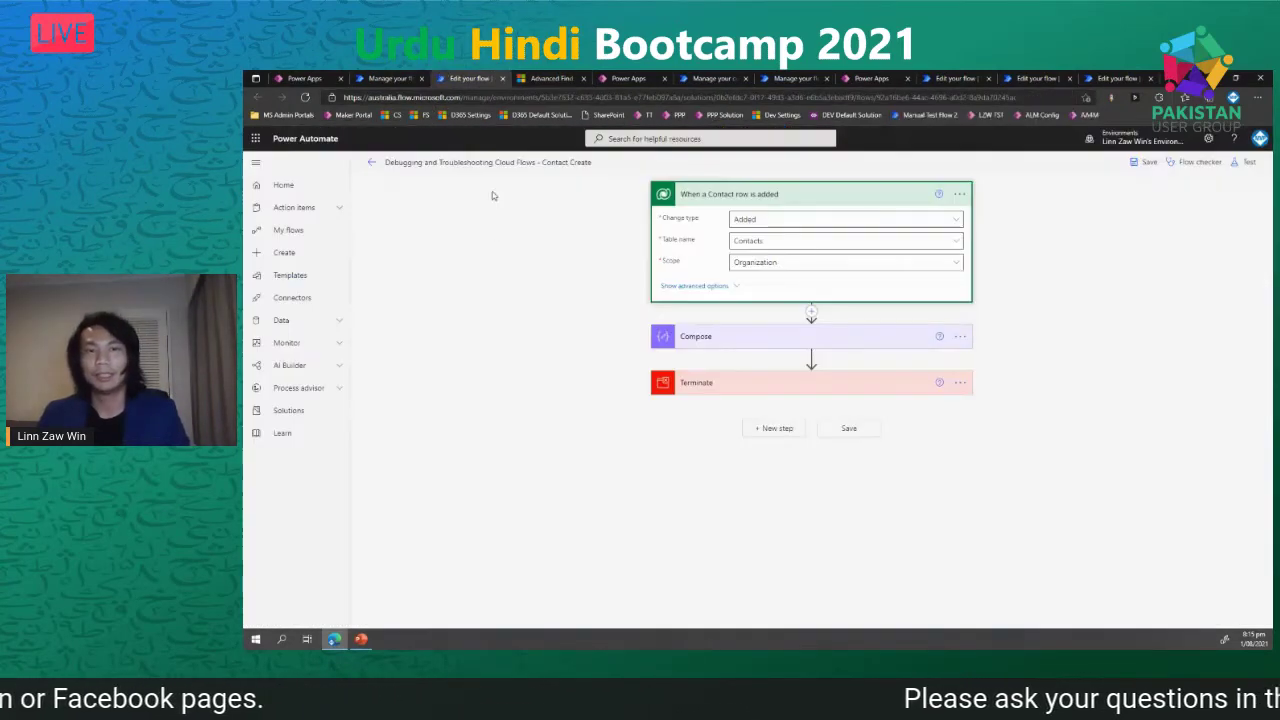
drag(414, 75, 494, 77)
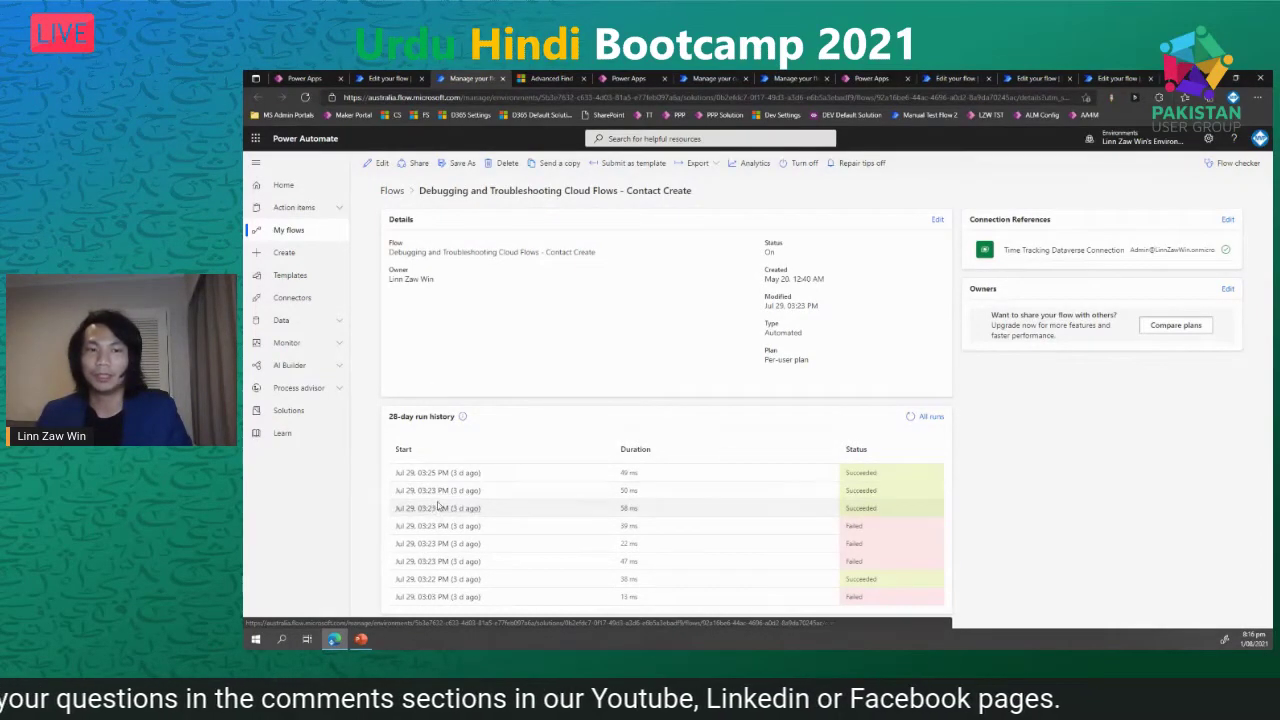
key(ctrl+Tab)
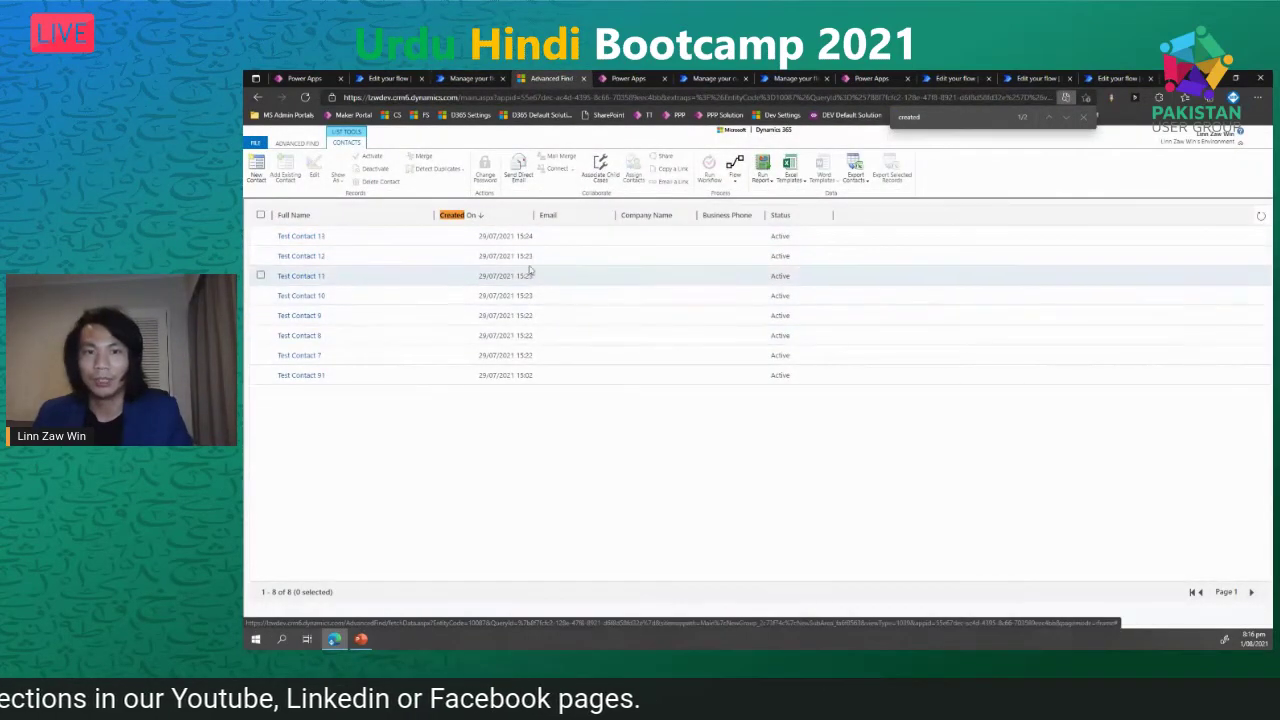
key(ctrl+shift+Tab)
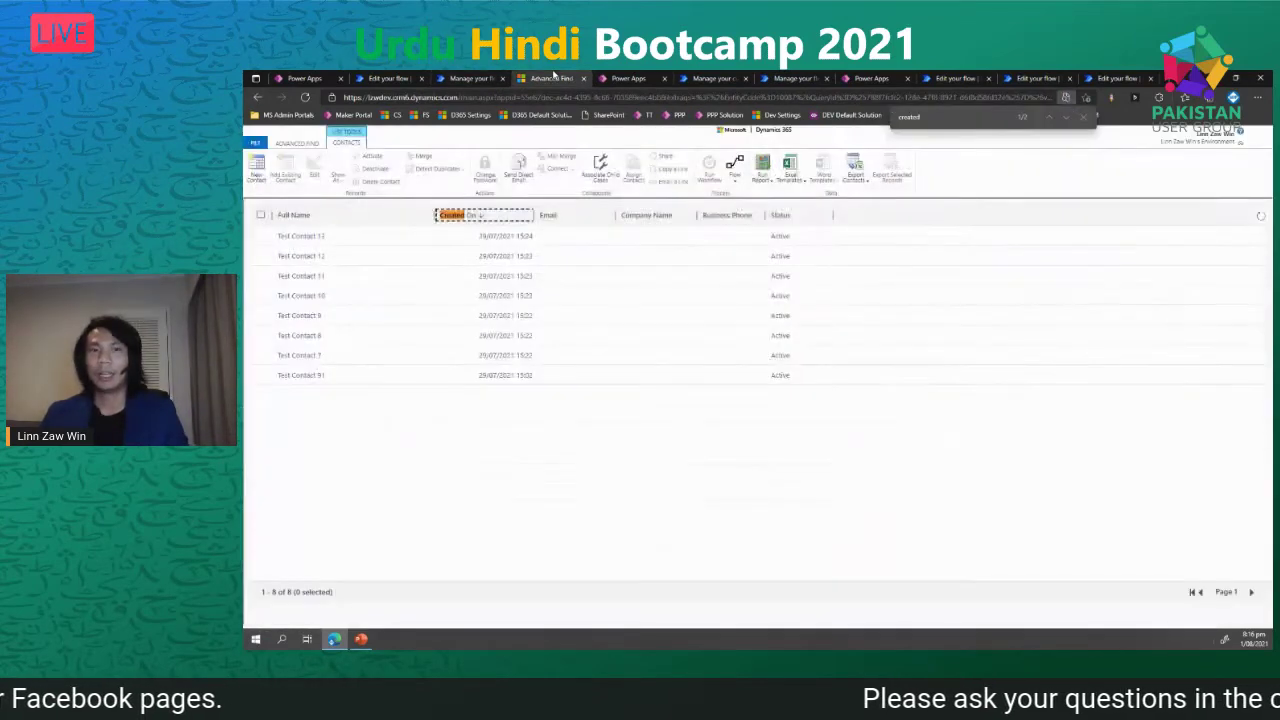
key(ctrl+Tab)
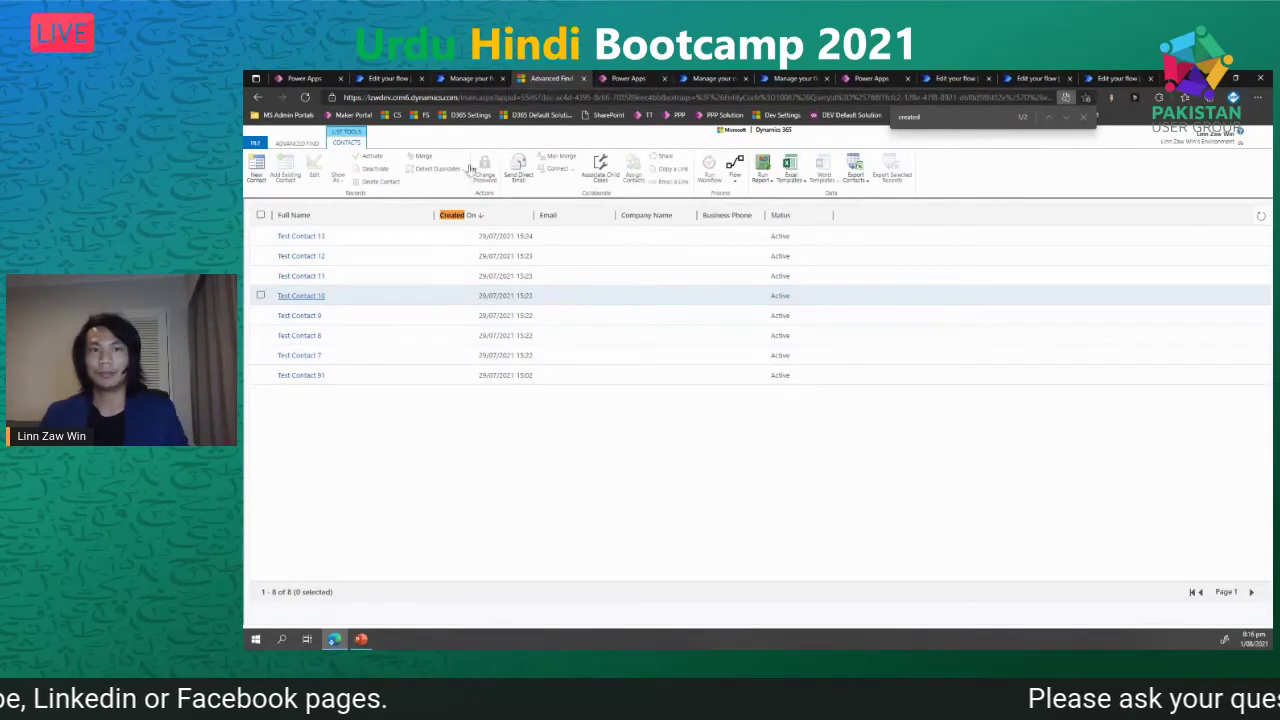
- Open the Test Contact 10 record, copy its record ID from the page address, and return to the flow's run history
click(312, 295)
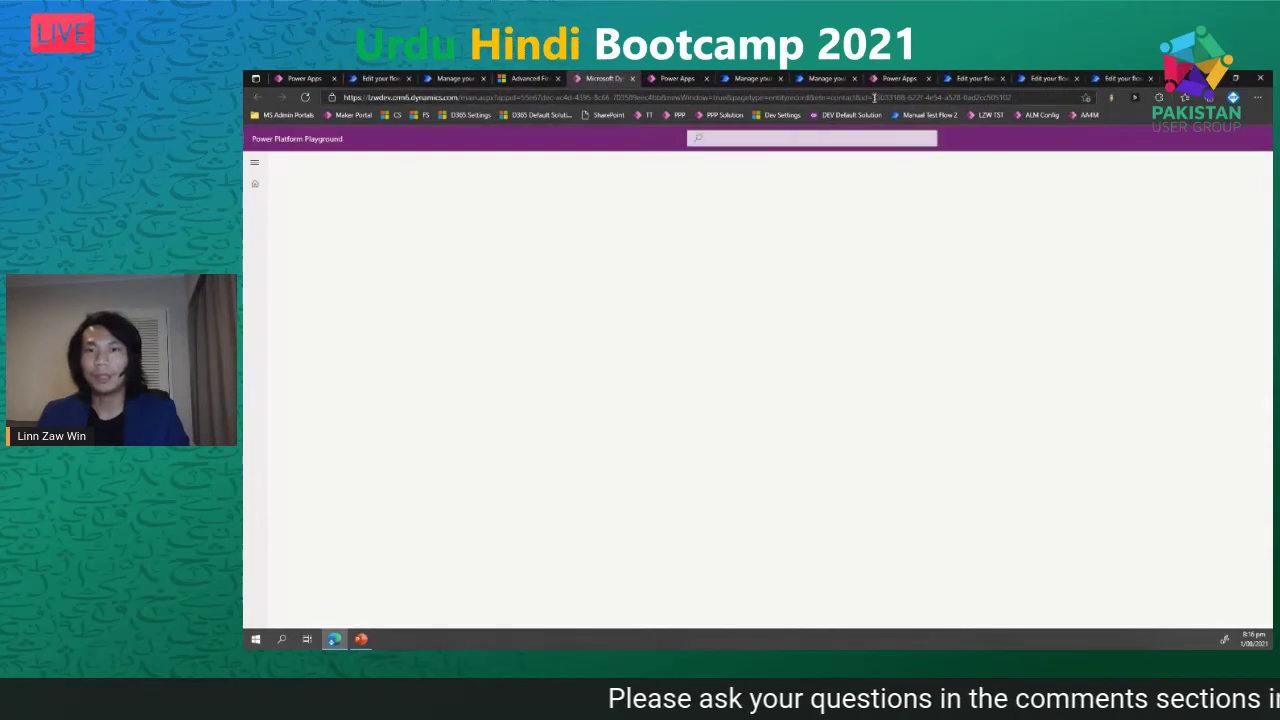
drag(872, 97, 1012, 98)
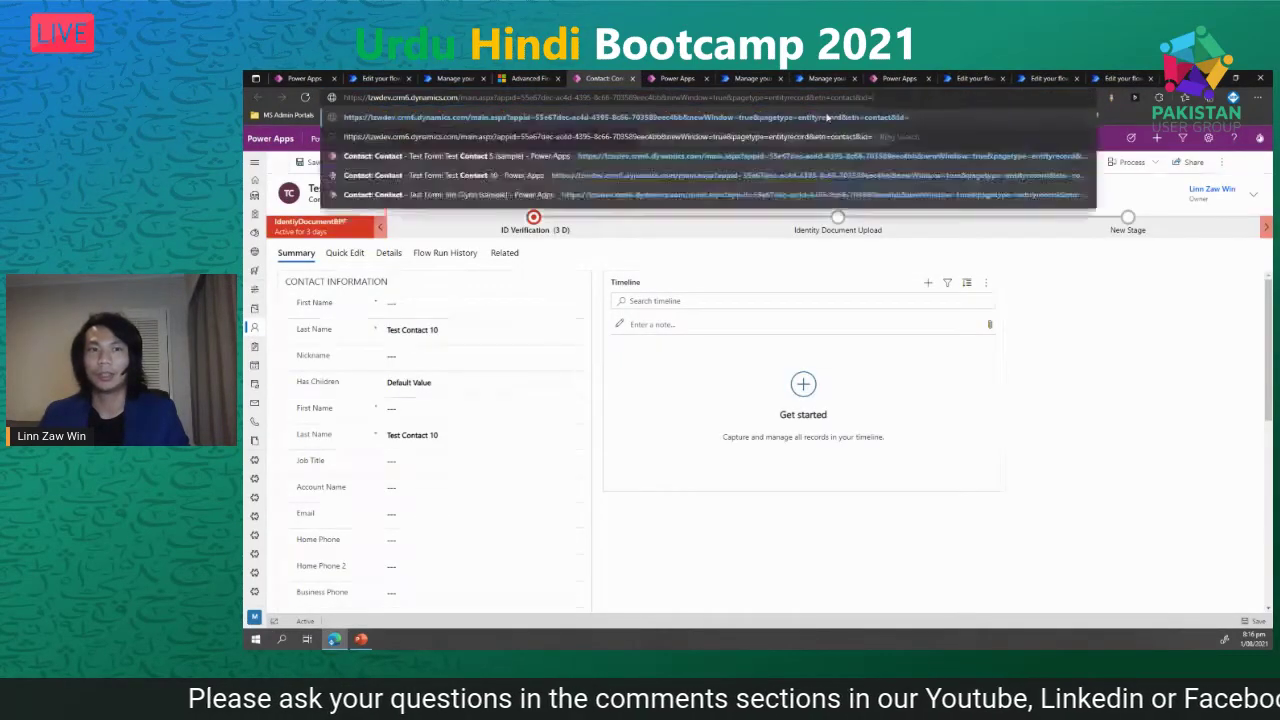
click(455, 78)
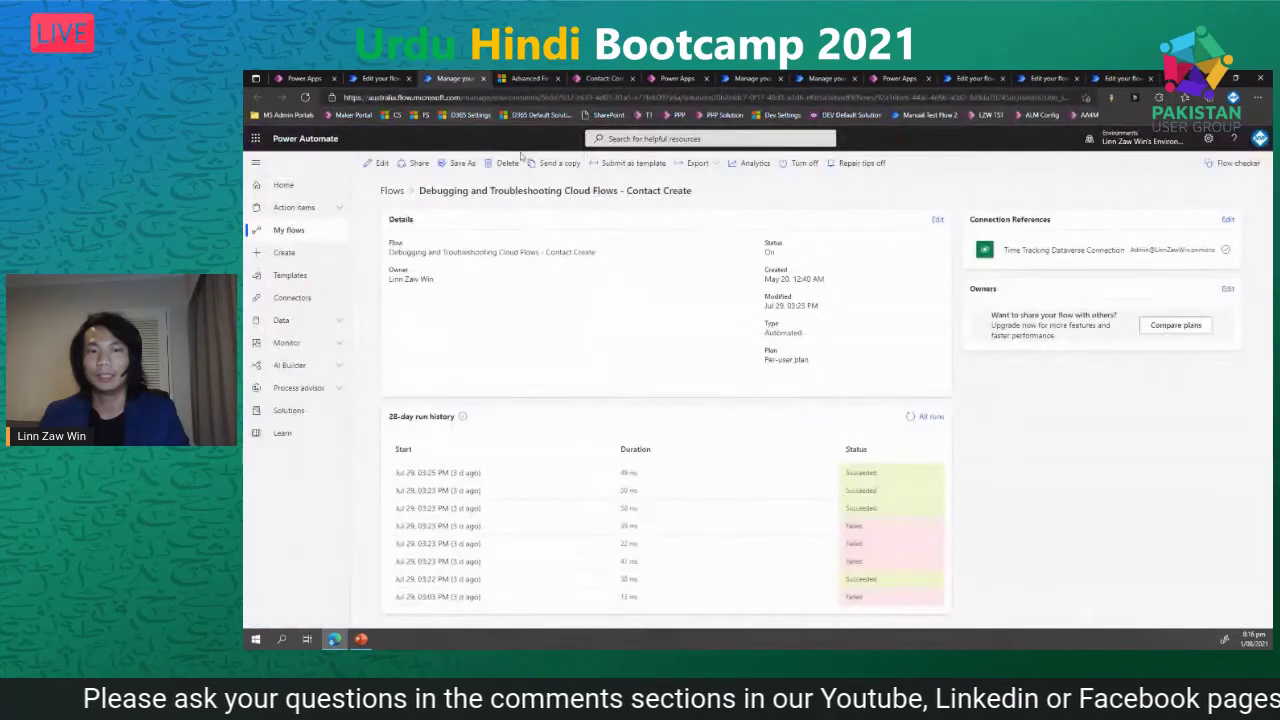
- Open the candidate flow runs from Jul 29, 03:23 PM in separate tabs while keeping the run history available
click(465, 526)
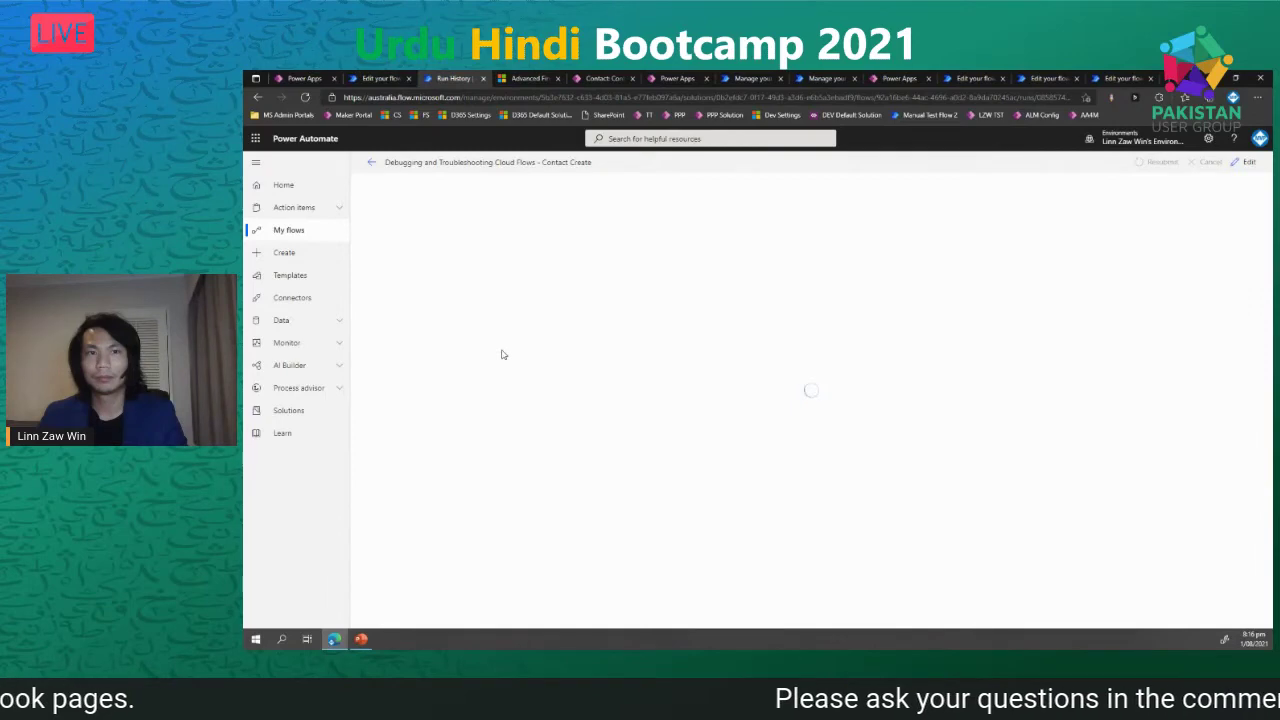
middle_click(258, 98)
click(498, 76)
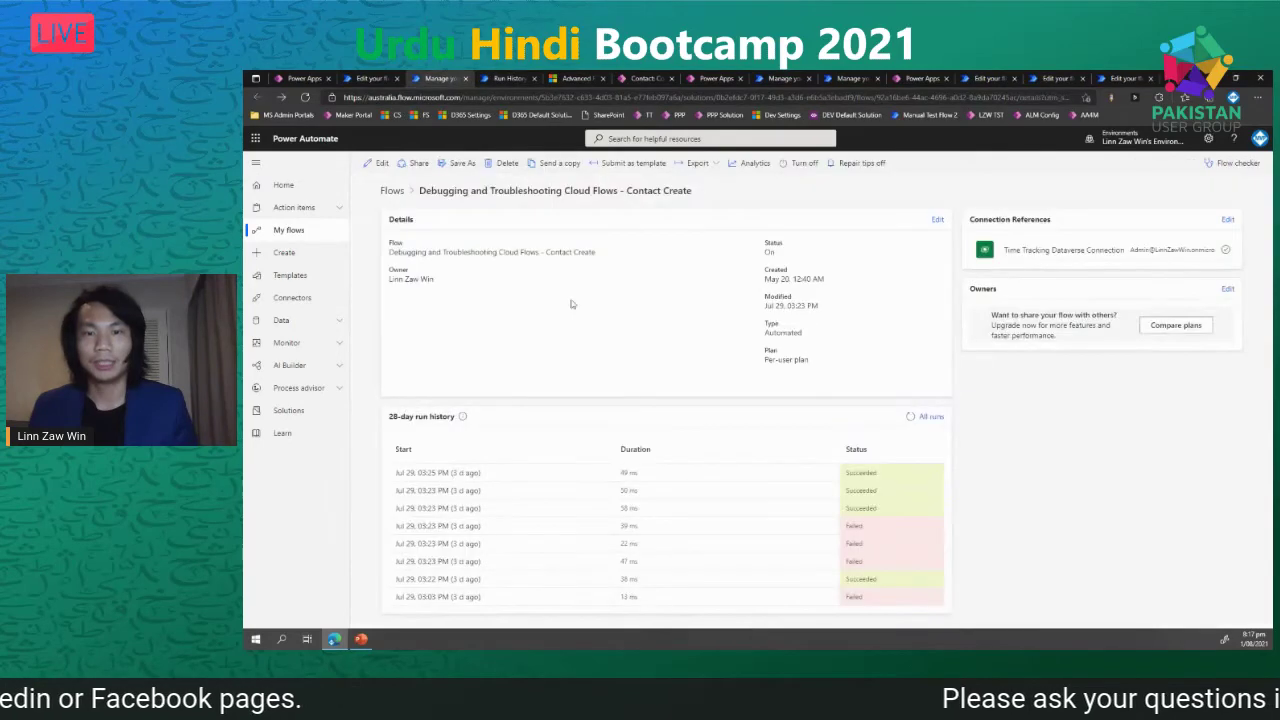
middle_click(478, 545)
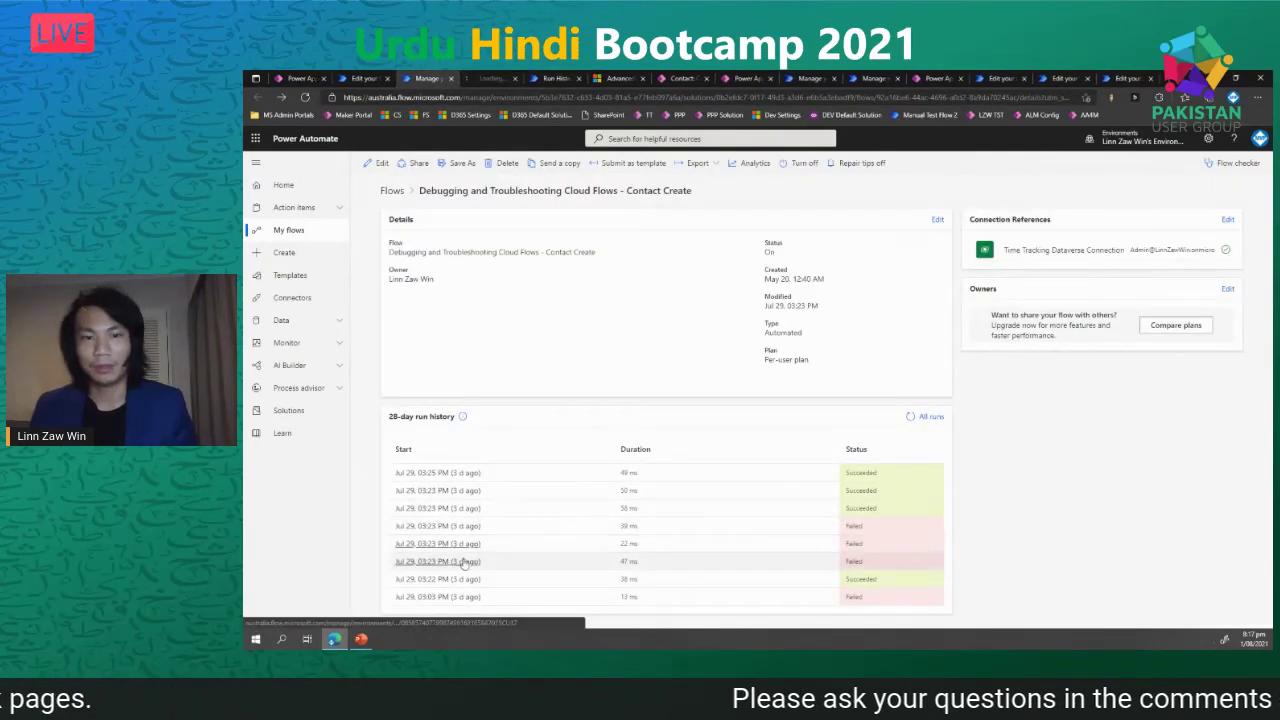
middle_click(464, 563)
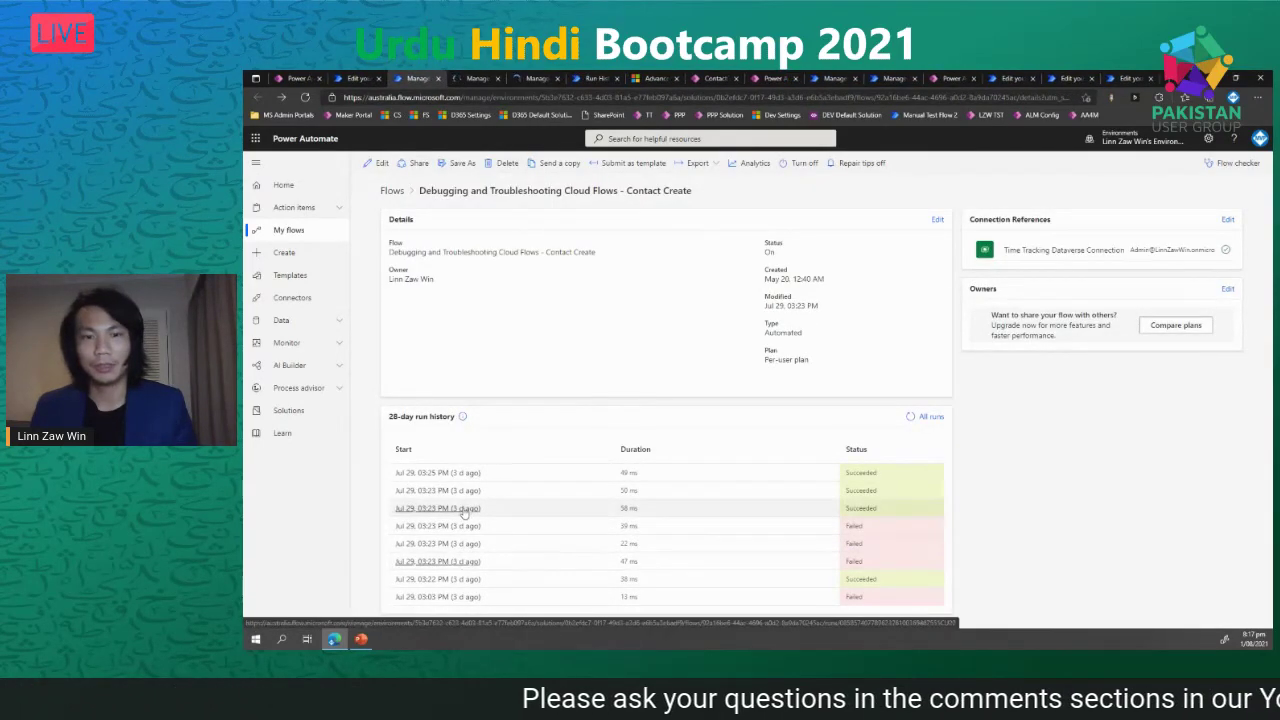
middle_click(464, 509)
- Search the trigger output of the failed 22 ms run for the copied contact record ID
click(620, 78)
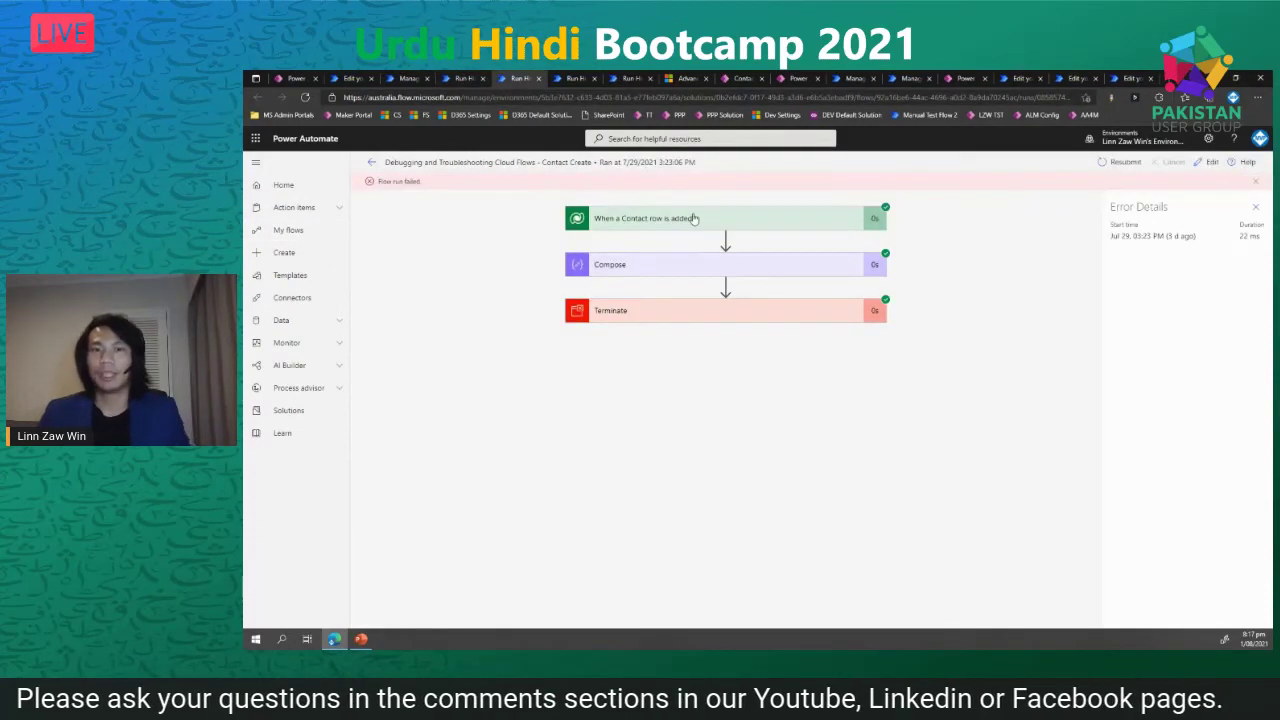
click(693, 218)
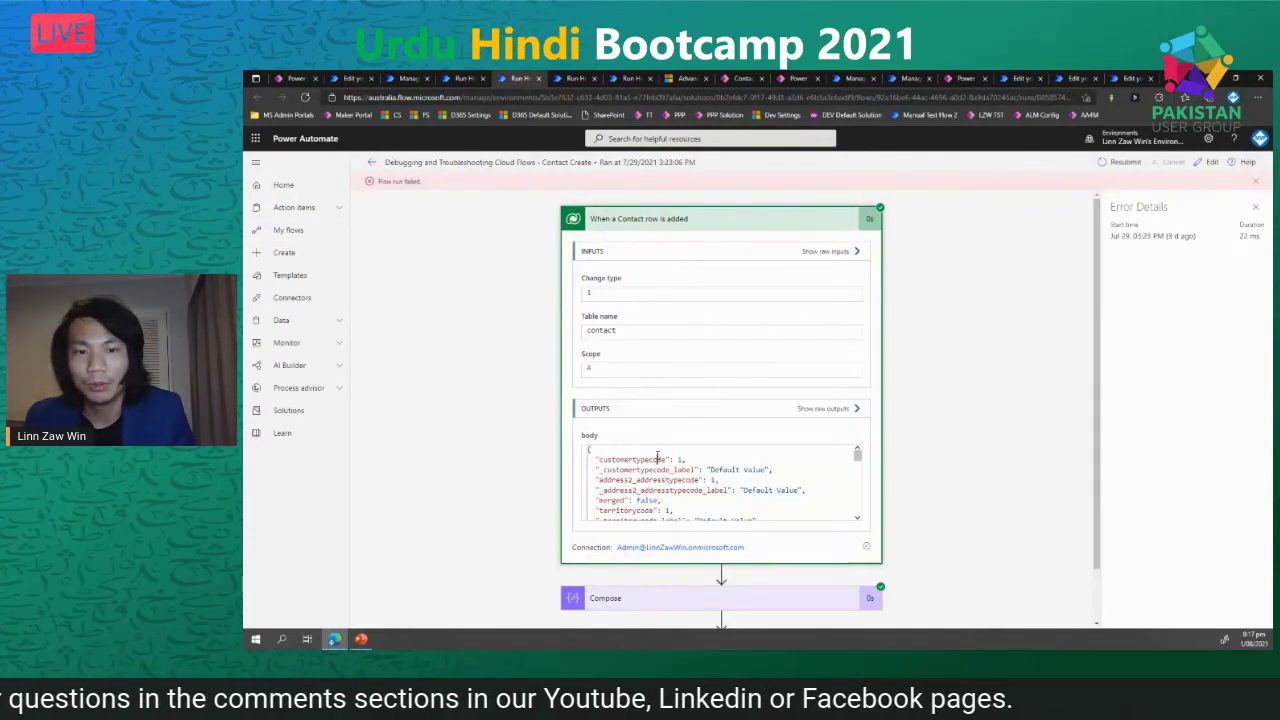
key(ctrl+f)
key(ctrl+v)
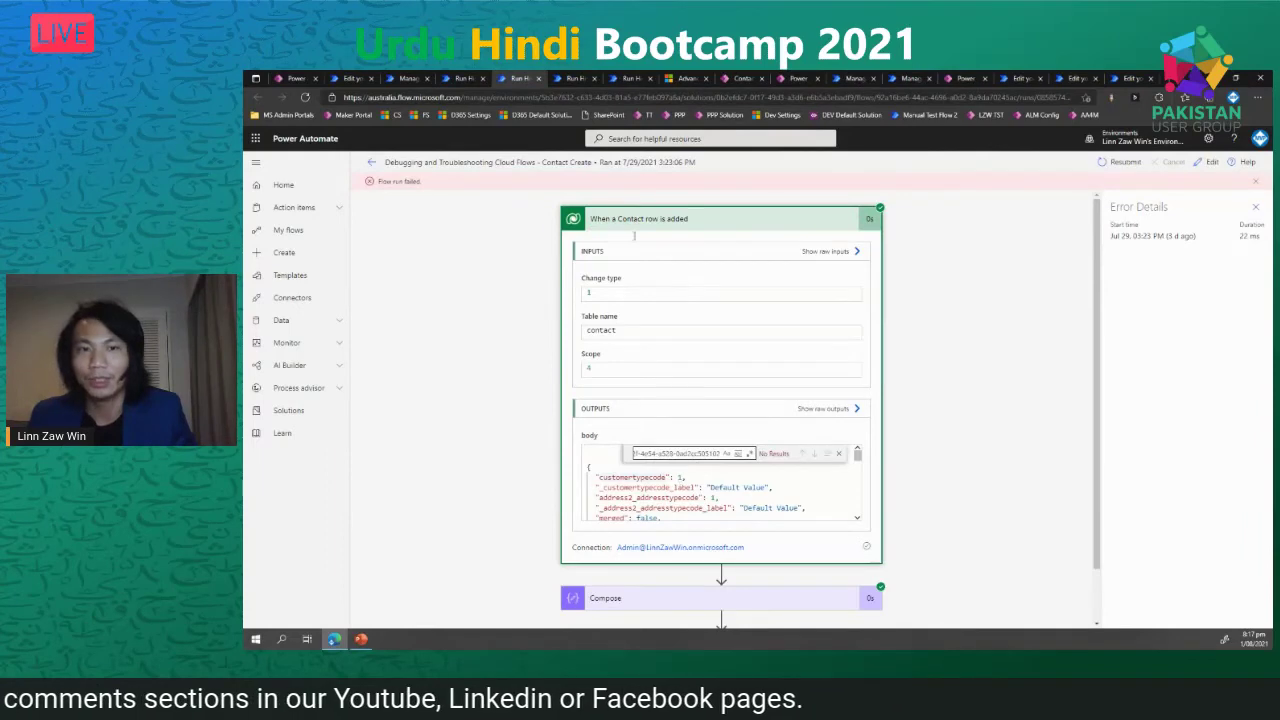
- Search the failed 47 ms run's trigger output for the contact record ID and examine its contactid and ItemInternalId matches
click(522, 78)
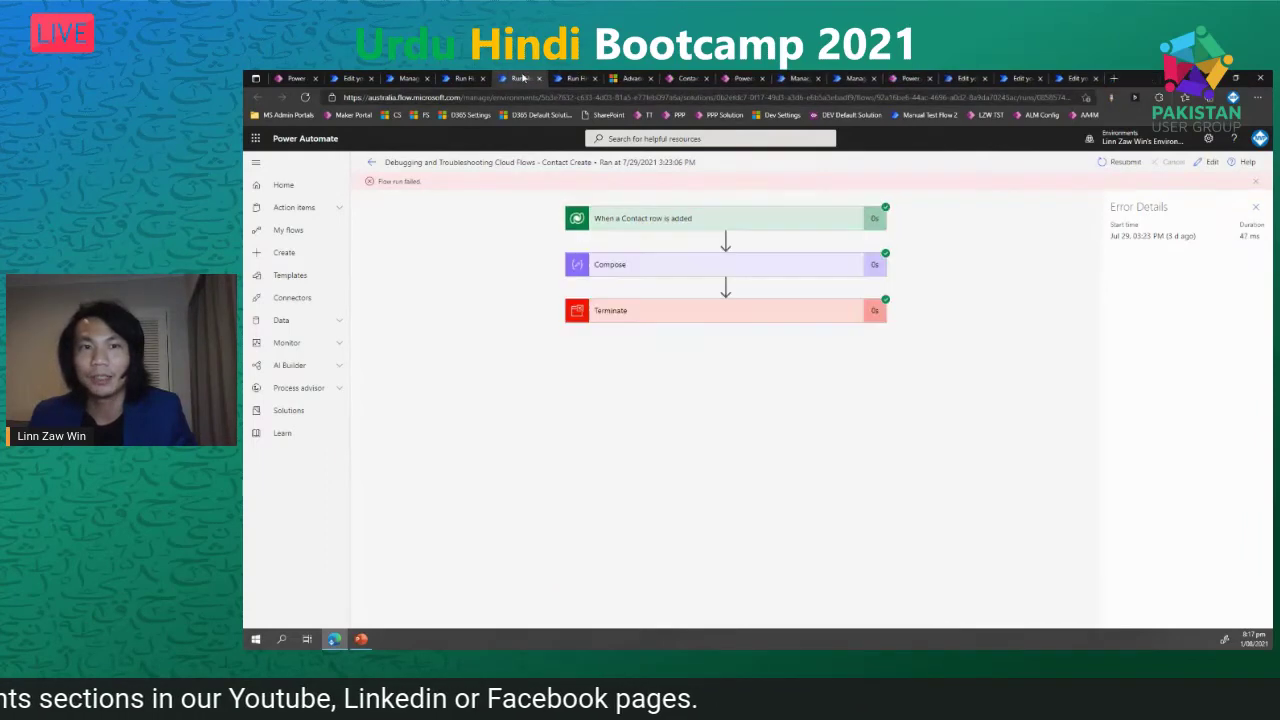
click(648, 222)
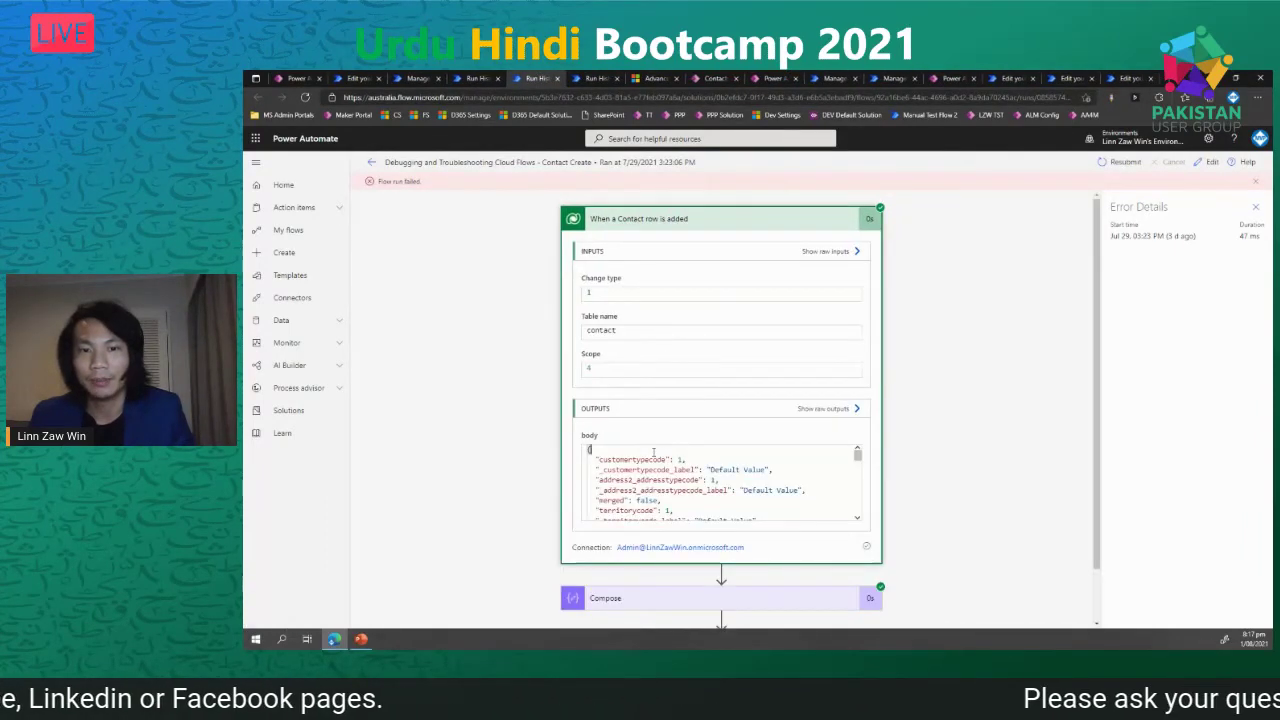
click(654, 454)
key(ctrl+f)
key(ctrl+v)
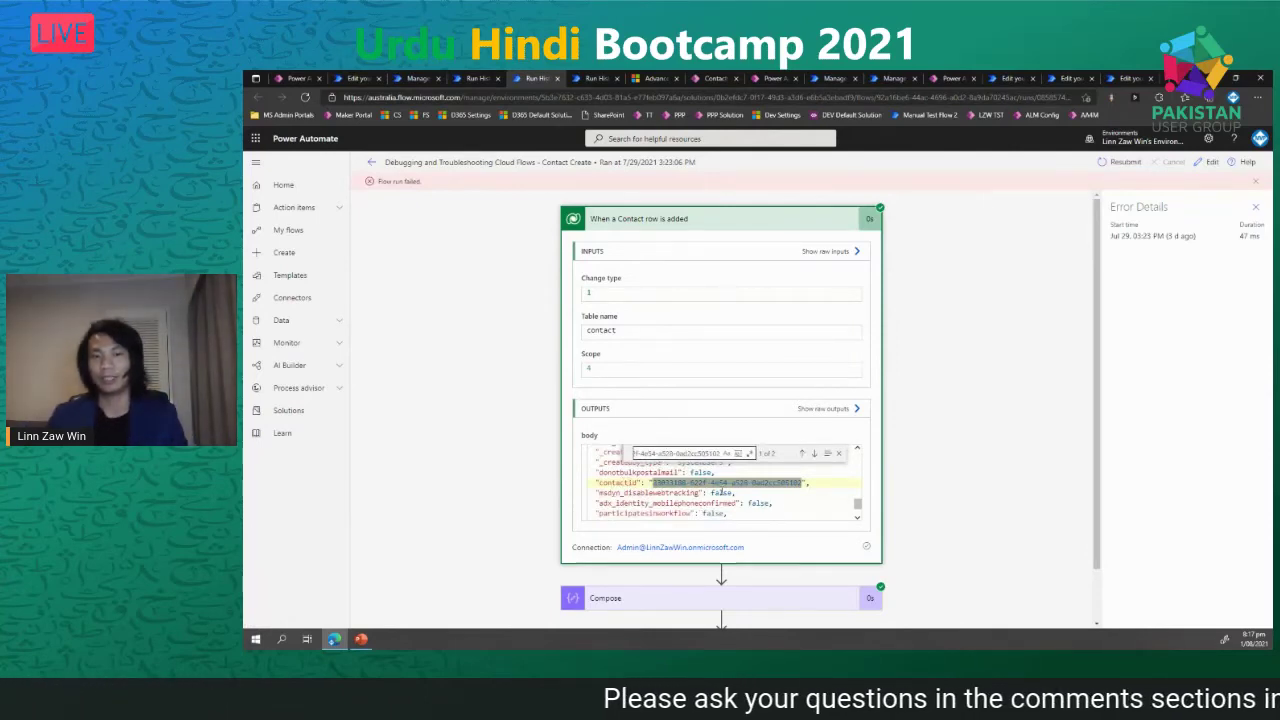
click(814, 453)
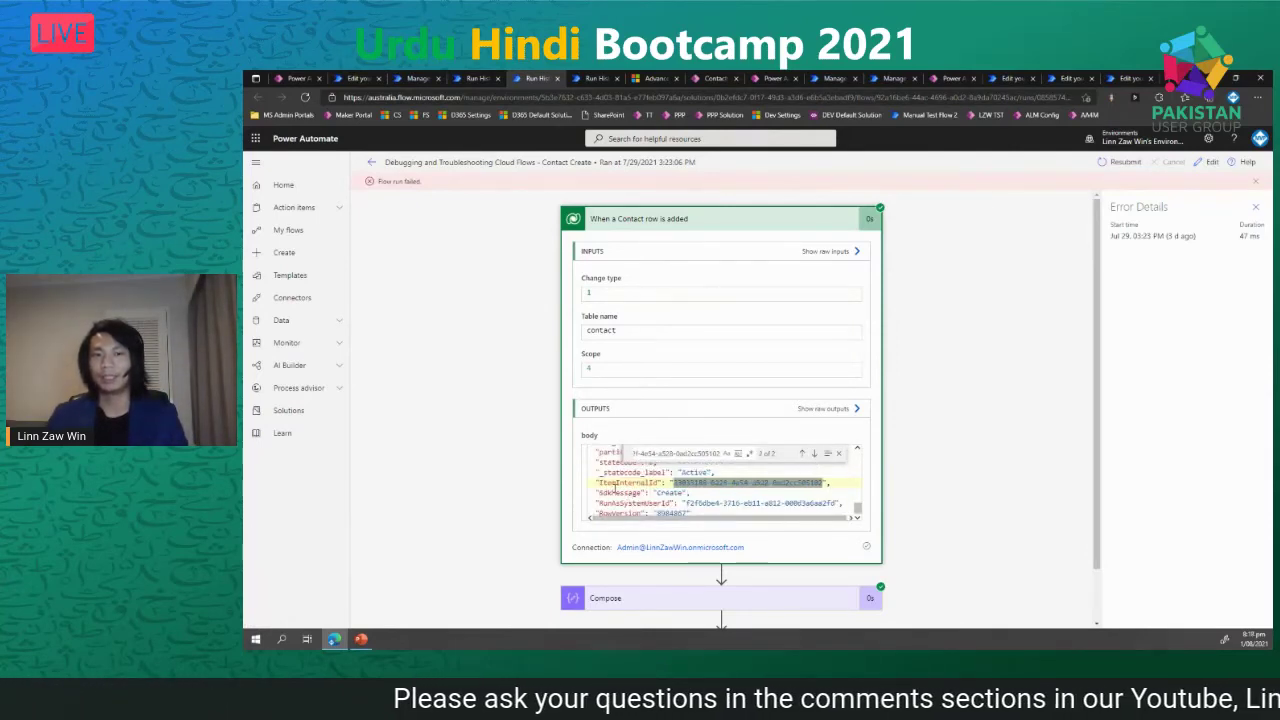
drag(600, 483, 658, 483)
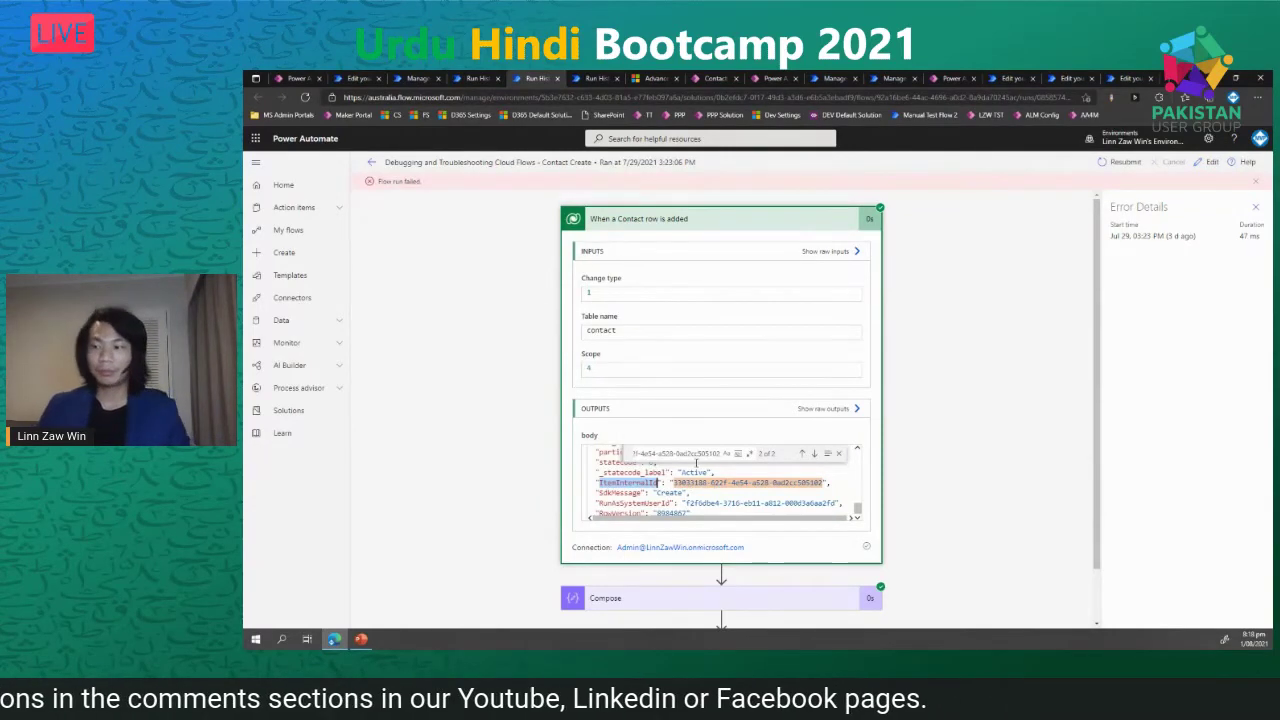
- Switch to the PowerPoint slideshow and advance to the Get .csv file example on the Finding Flow Run (History Export) slide
key(alt+Tab)
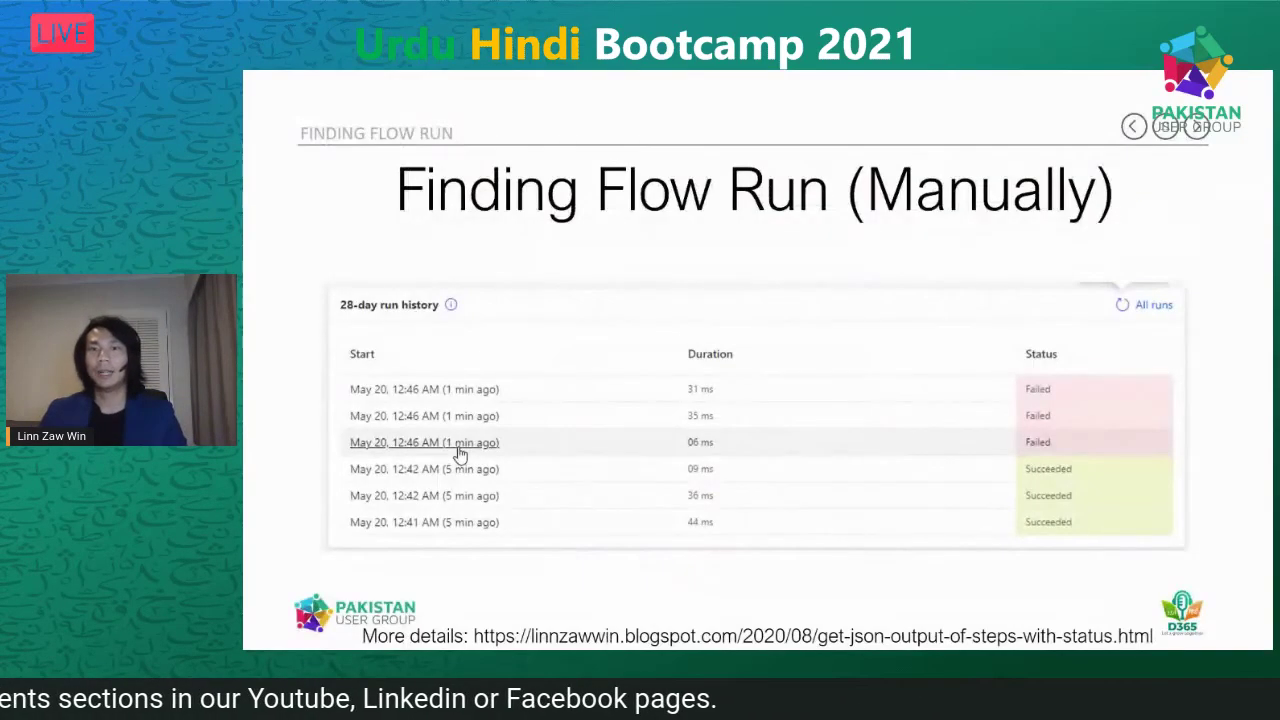
key(Right)
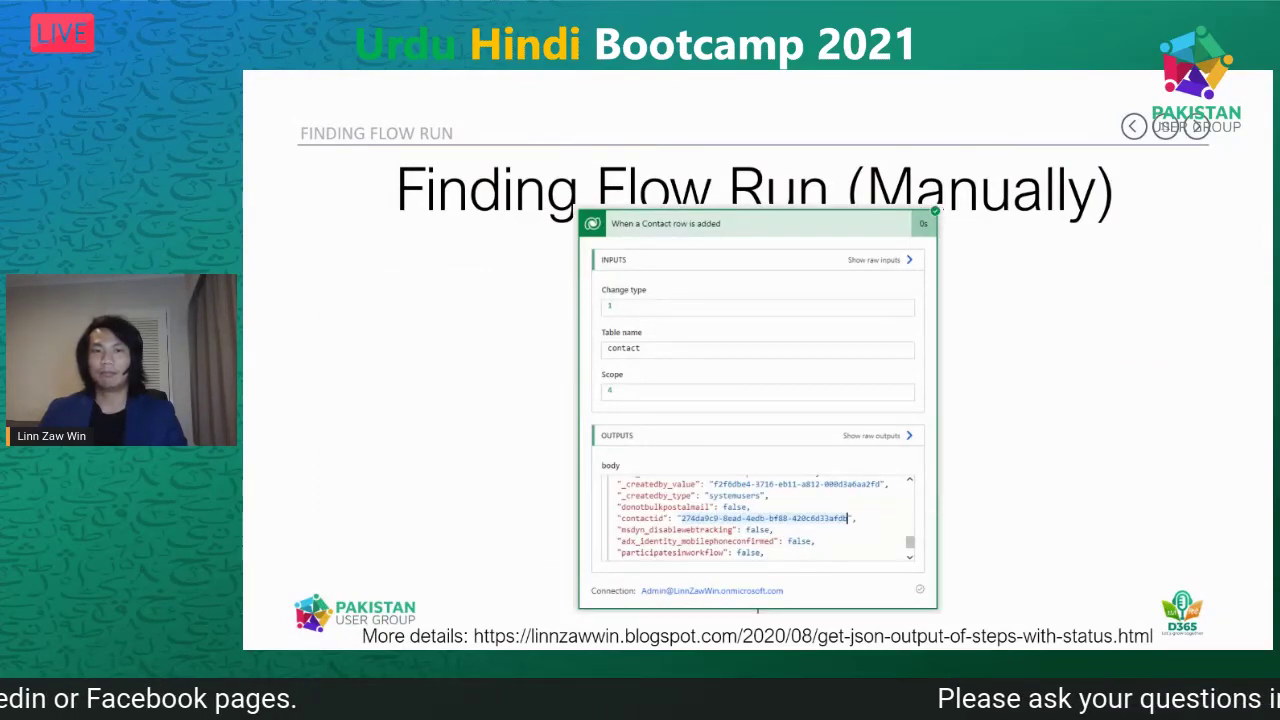
key(Right)
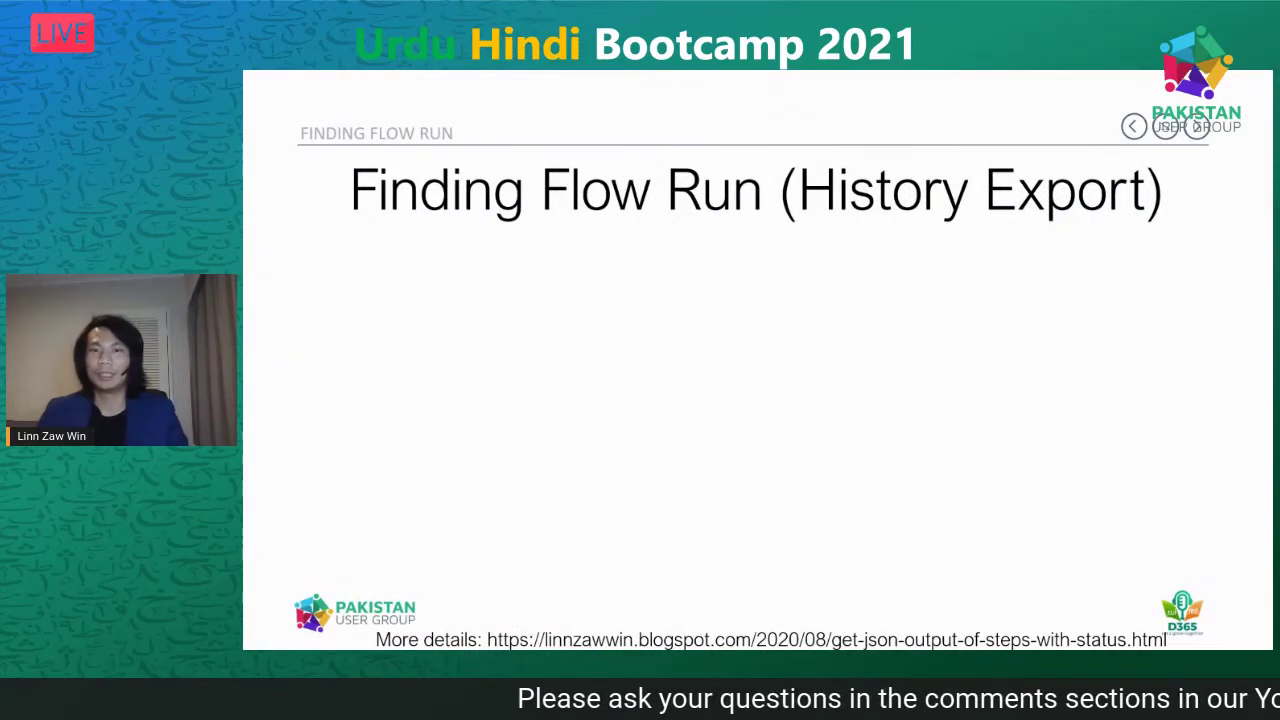
key(Right)
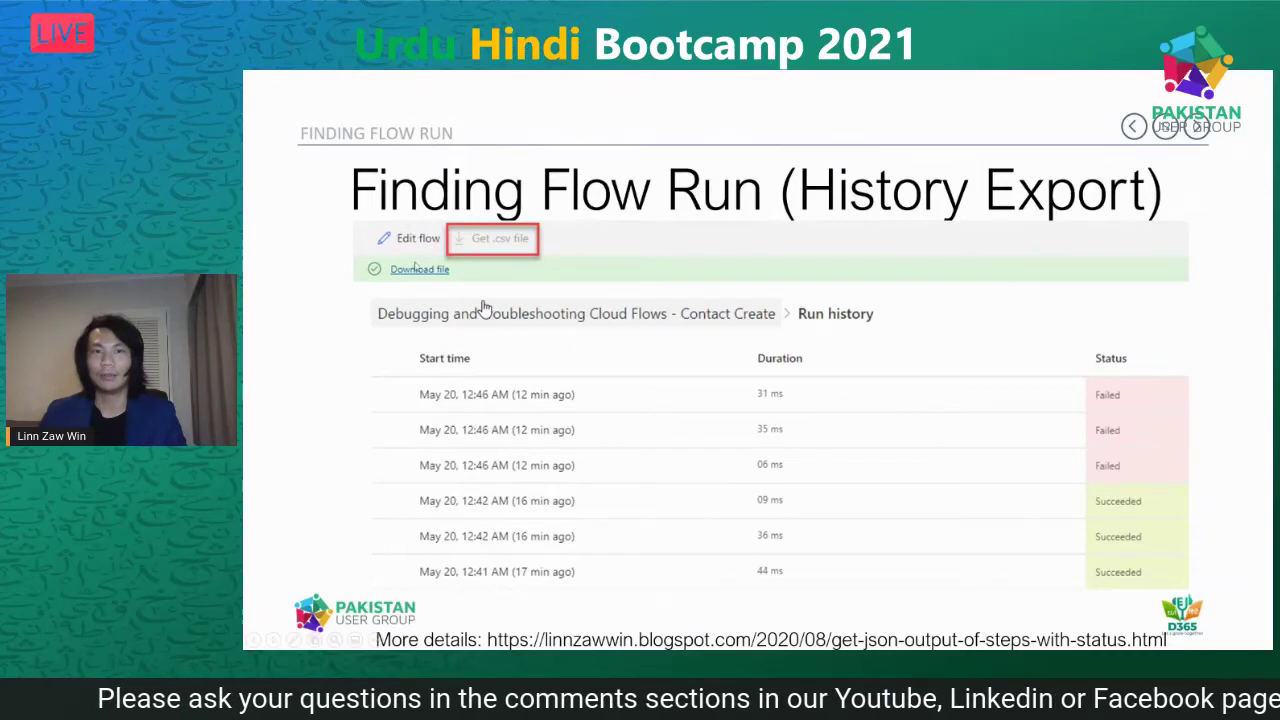
- Return to the browser, list all runs of the Contact Create flow, export them as a CSV file and open it in Excel
key(alt+Tab)
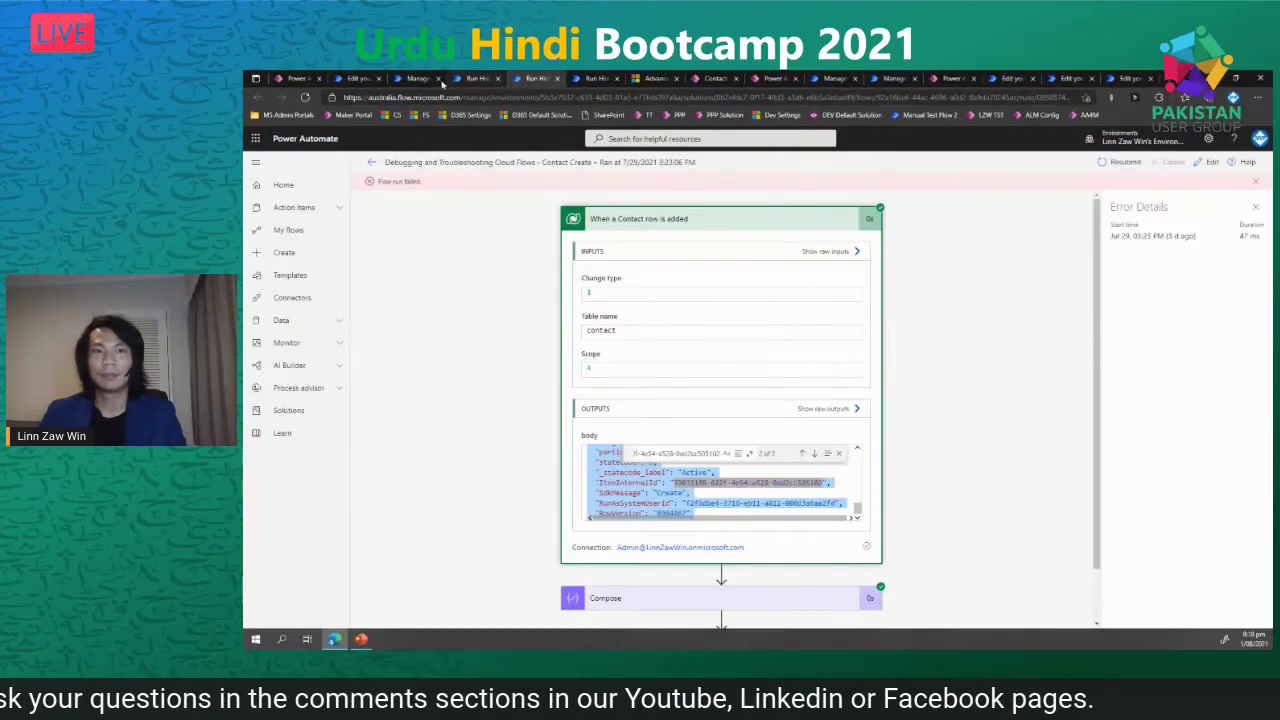
click(425, 78)
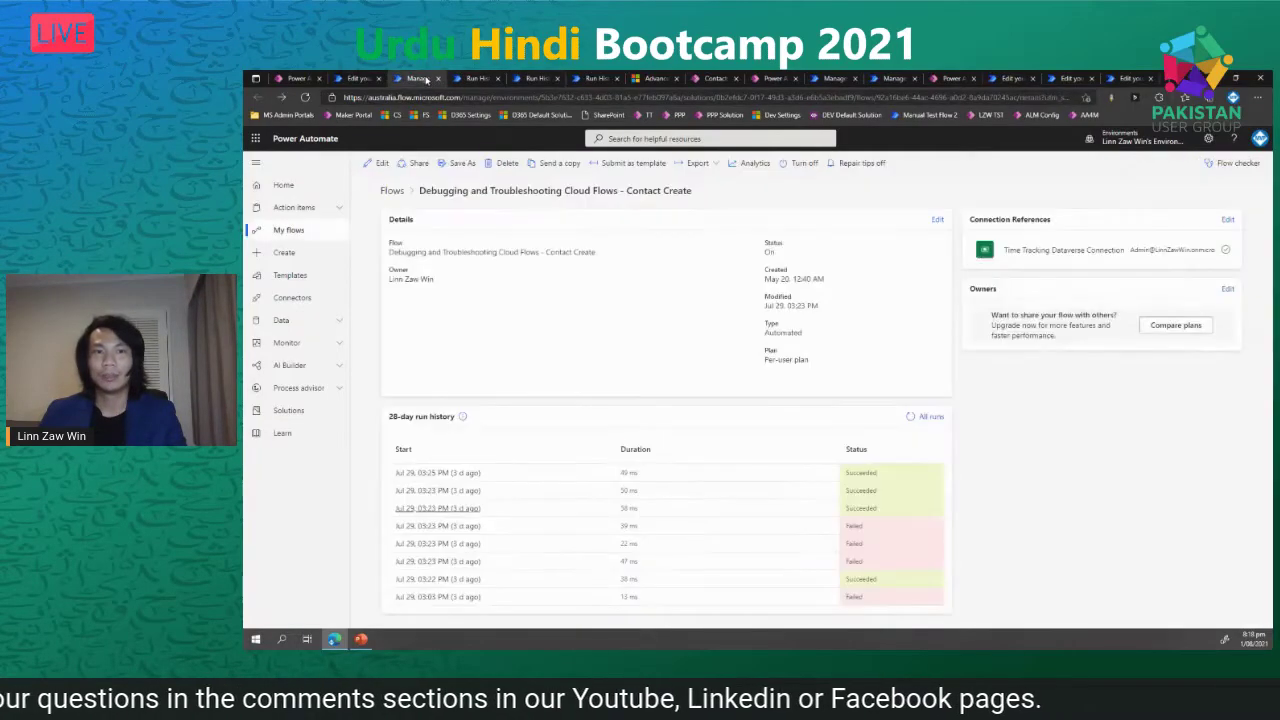
click(924, 416)
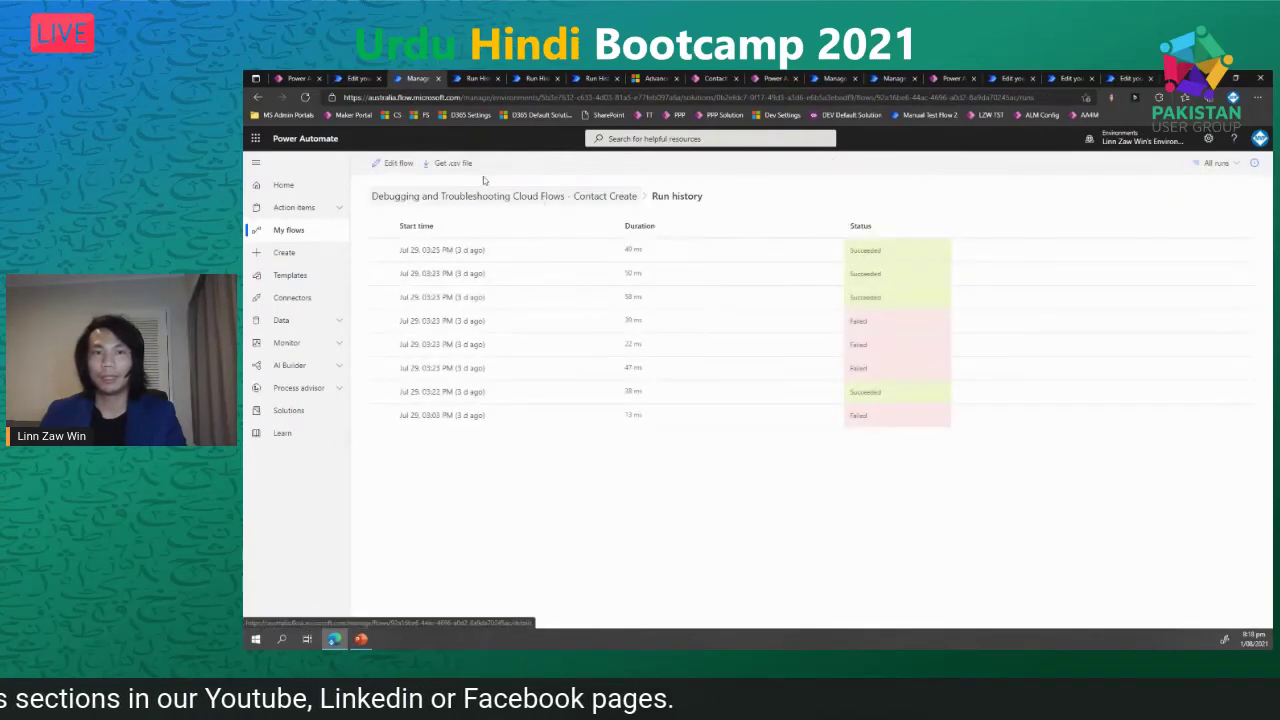
click(450, 163)
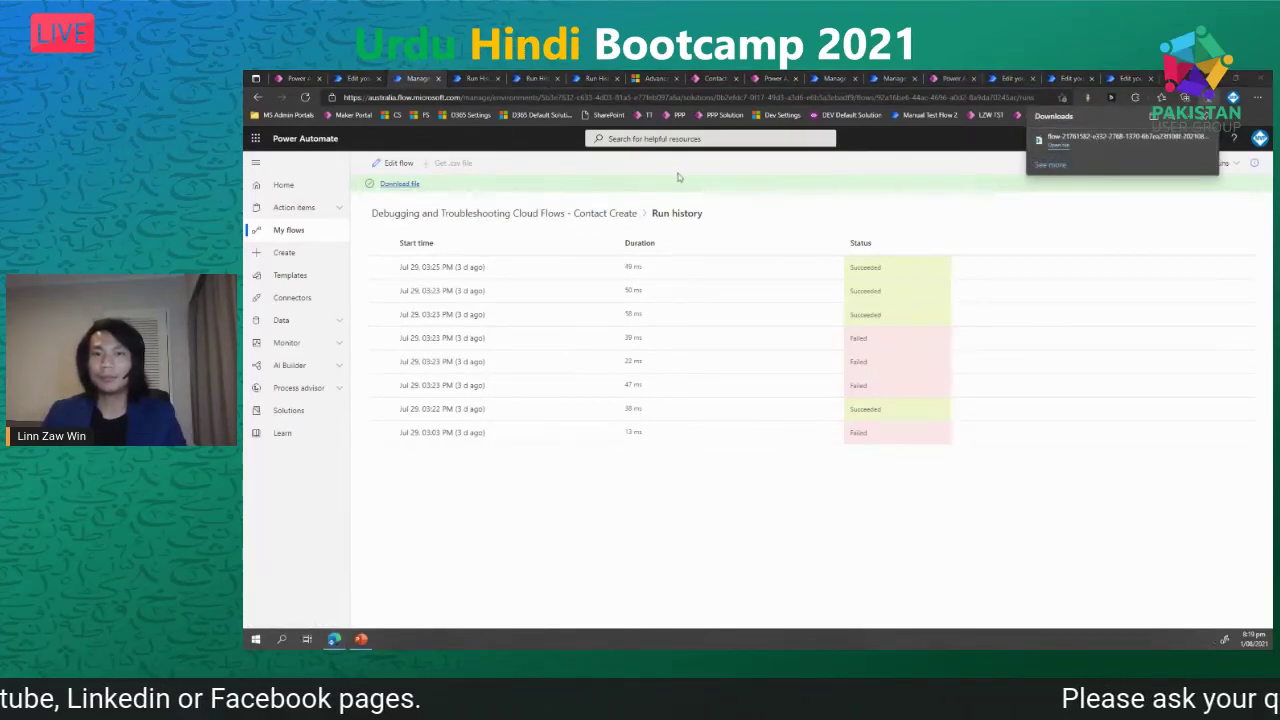
click(1094, 141)
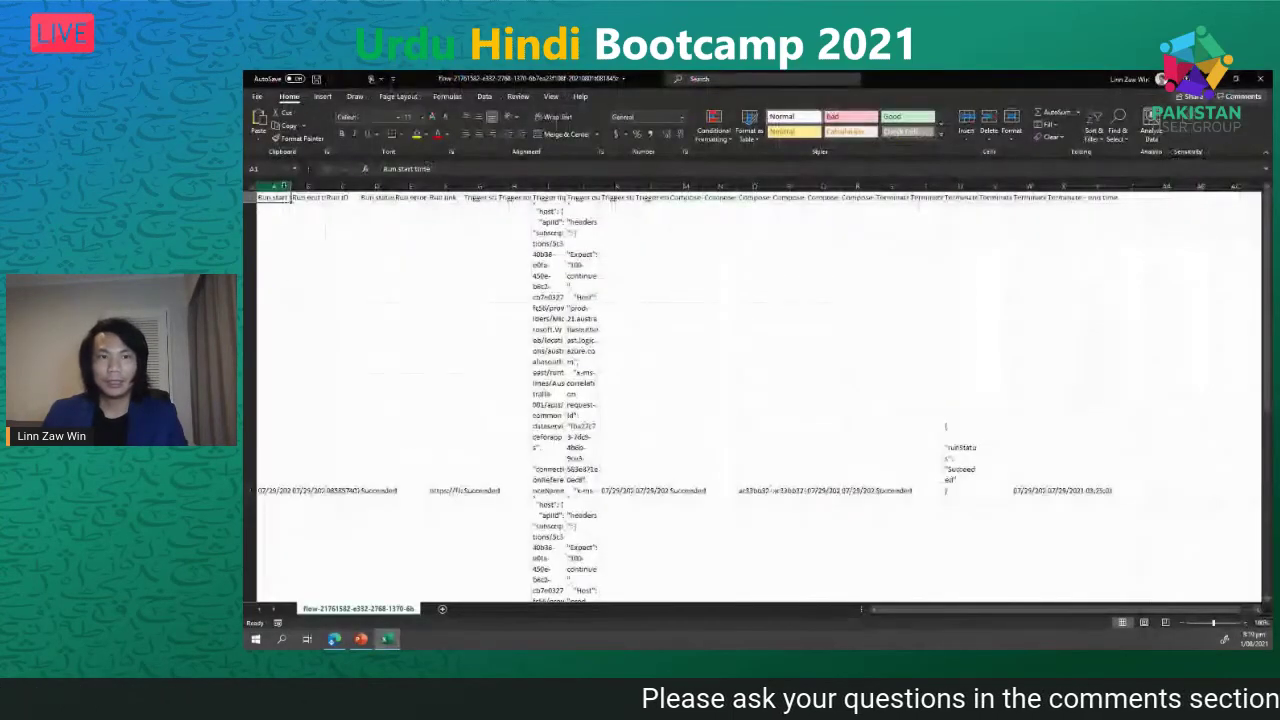
- Widen all columns of the exported run history so that the headers are readable
click(275, 186)
shift+click(325, 186)
click(250, 187)
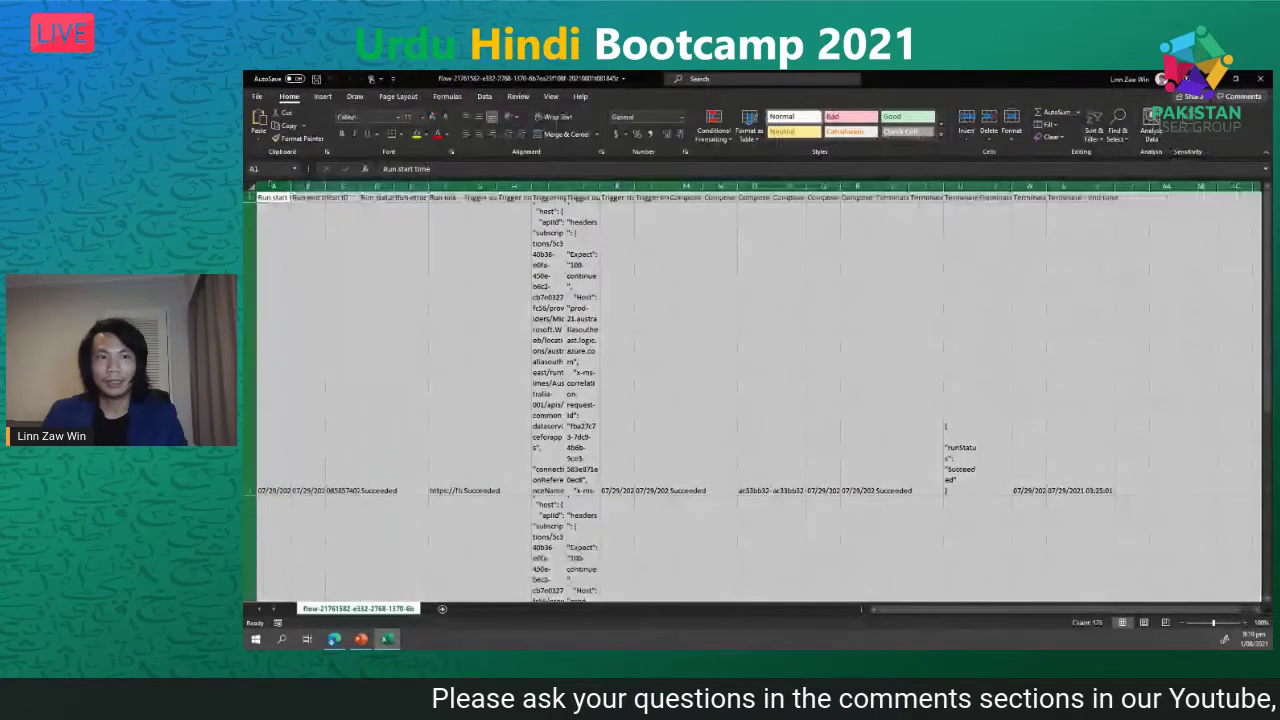
double_click(289, 186)
- Freeze the header row of the exported run history sheet
click(249, 197)
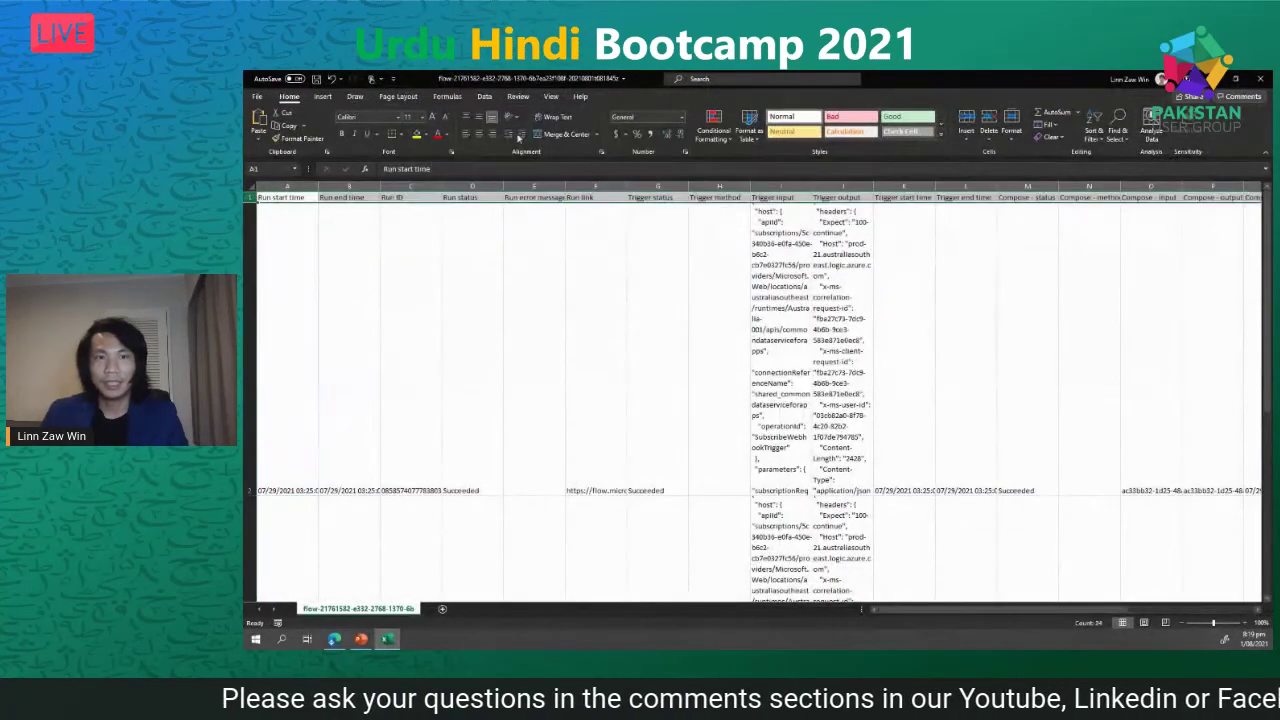
click(551, 96)
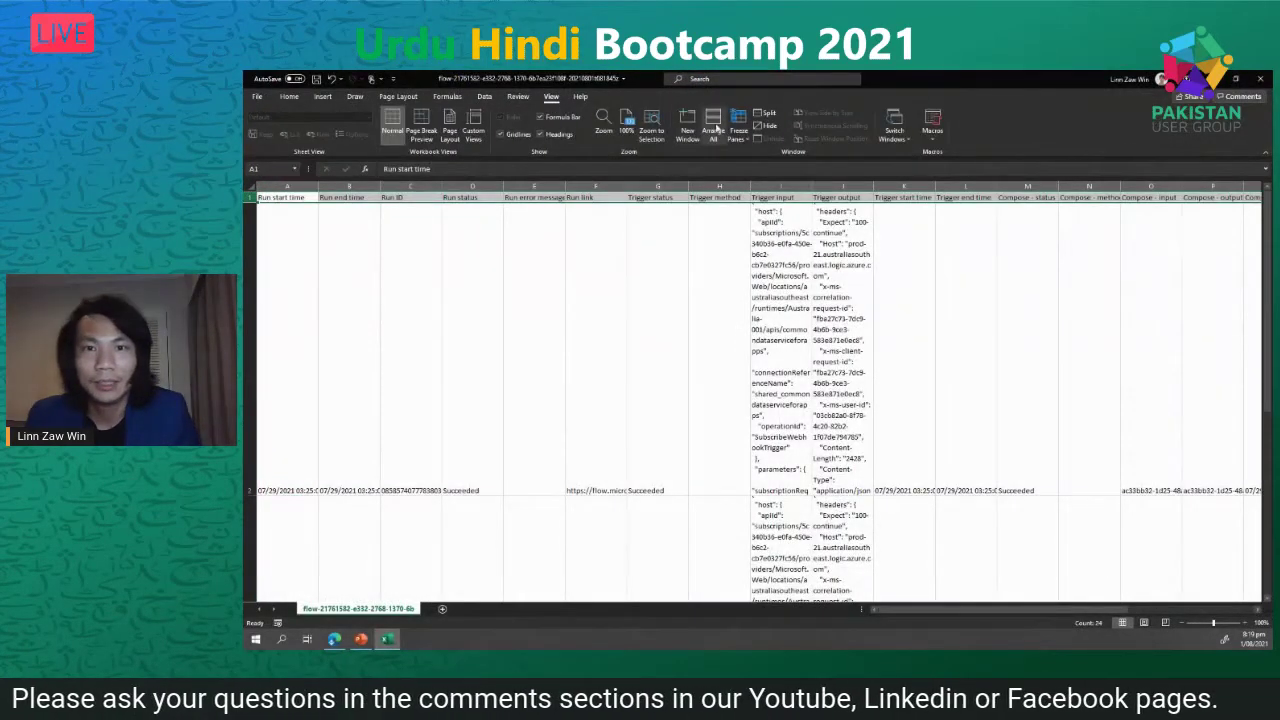
click(738, 128)
click(786, 197)
click(529, 286)
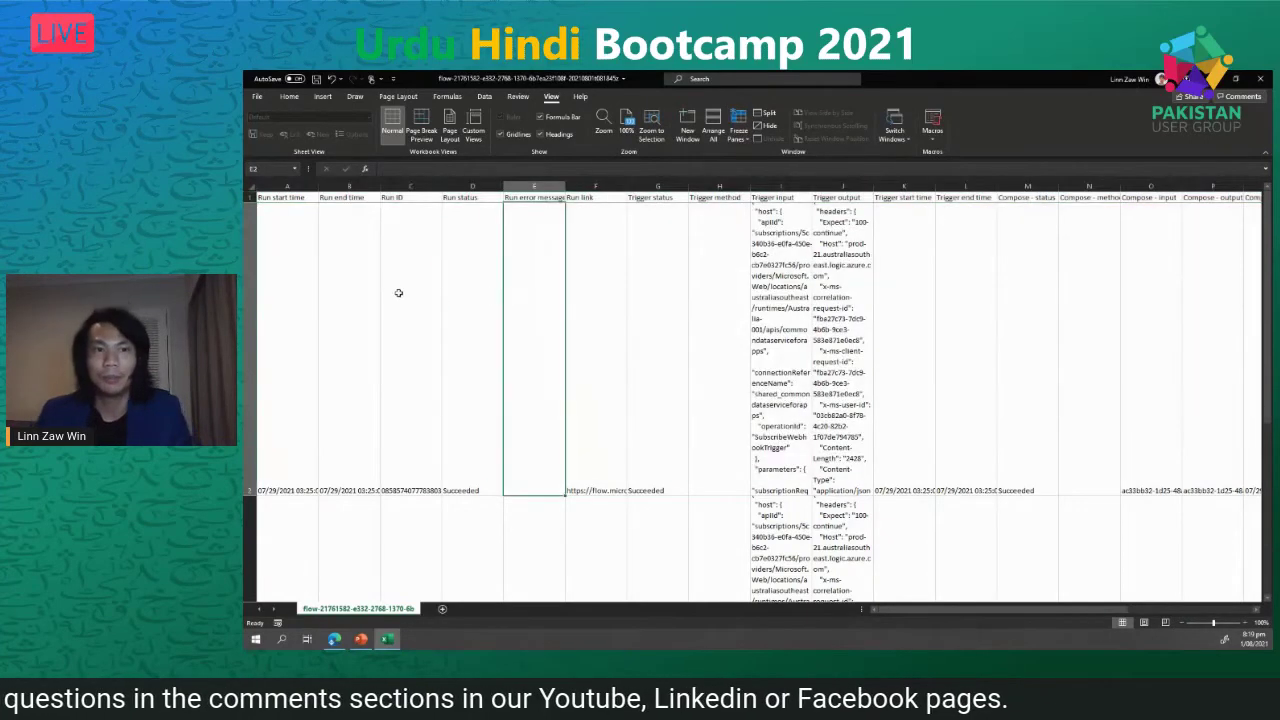
- Find the copied contact record ID in the exported run history
click(381, 272)
key(ctrl+f)
key(Return)
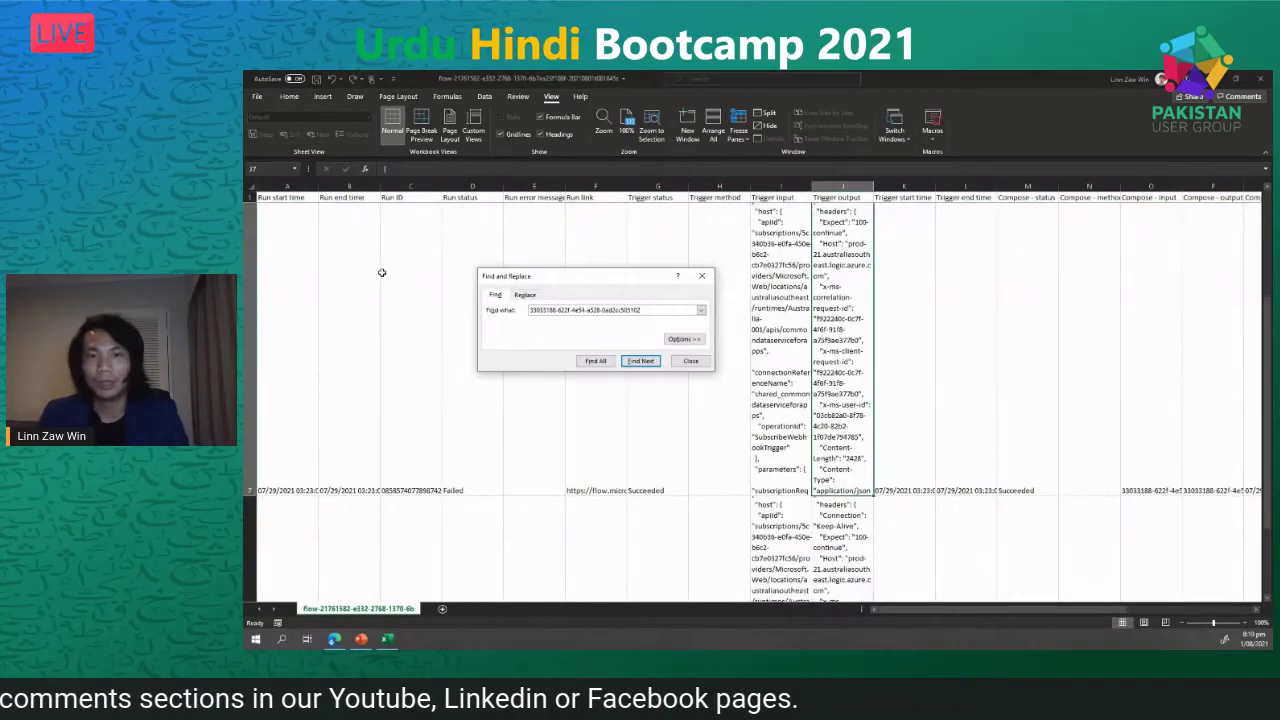
key(Escape)
- Copy the Run link value from the matching row and open that link in the browser
key(Left)
key(Left)
key(Left)
key(Left)
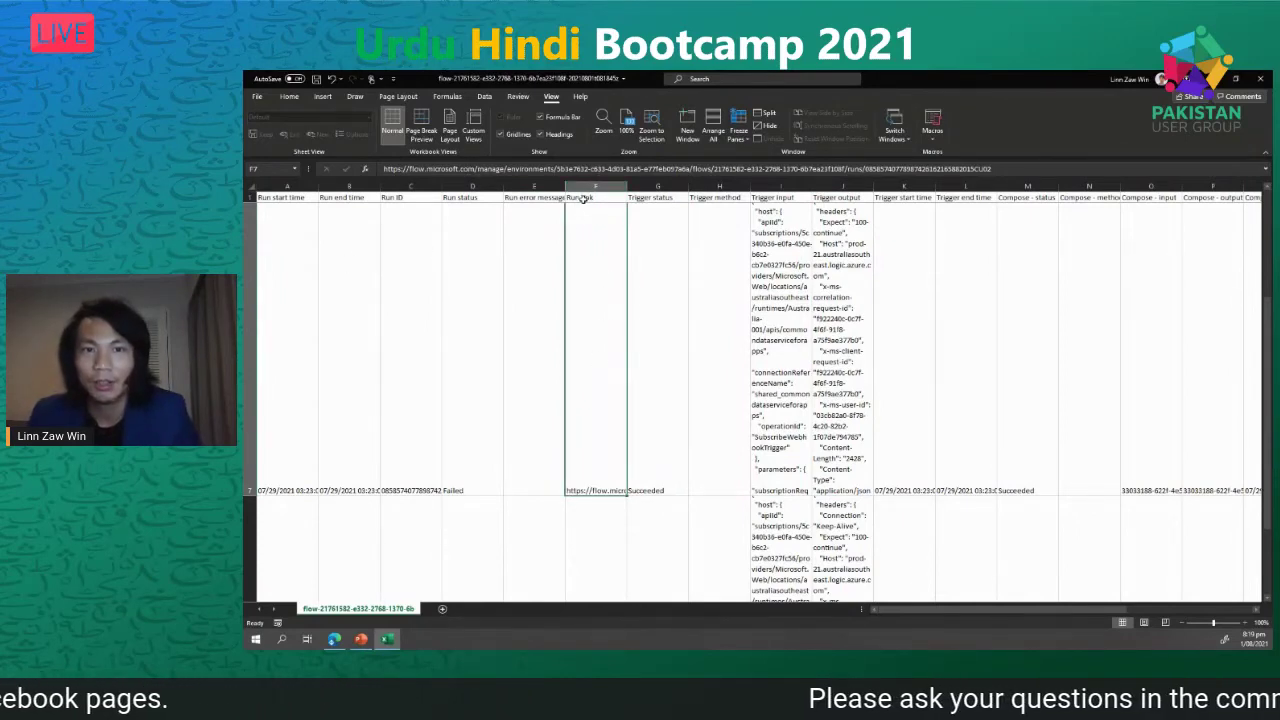
key(ctrl+c)
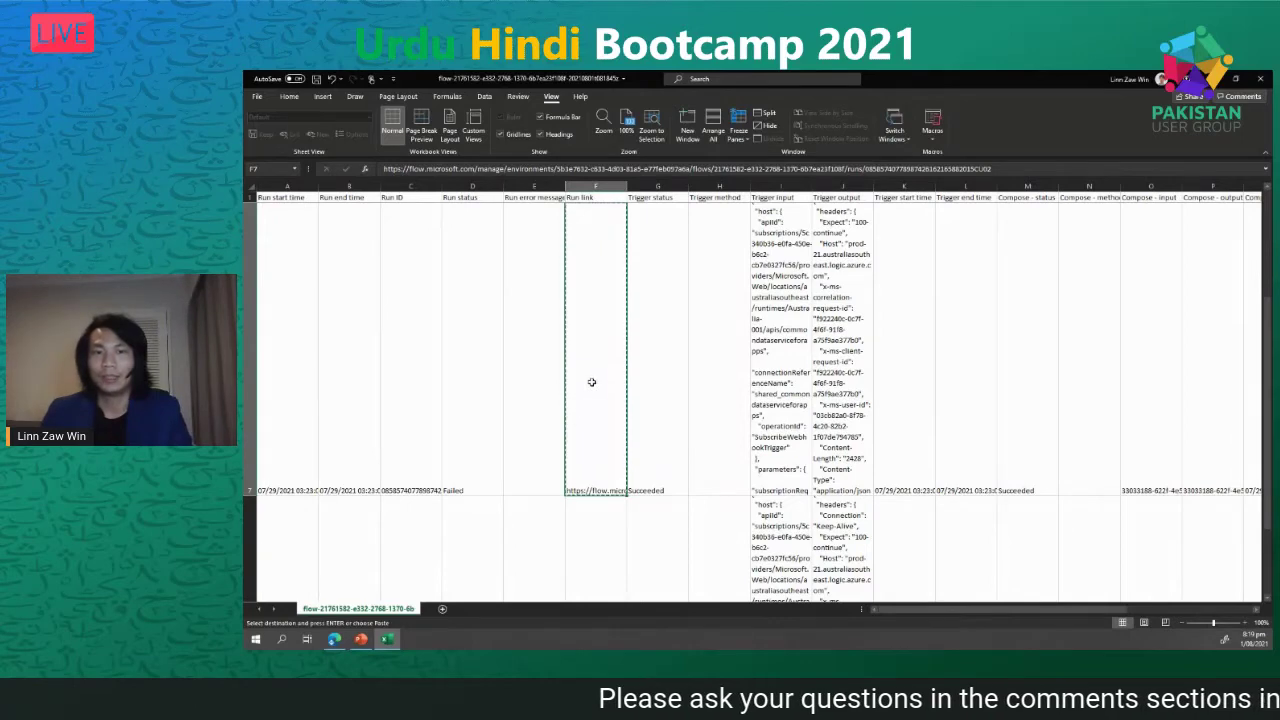
key(alt+Tab)
click(435, 97)
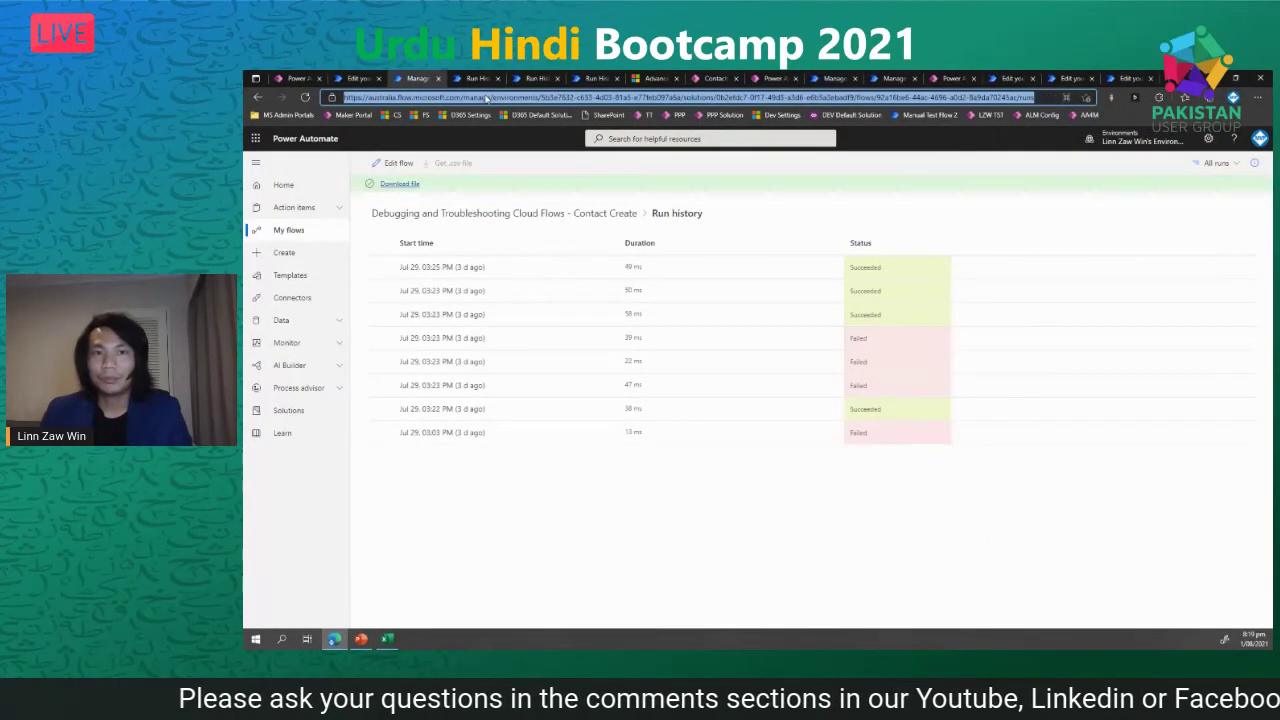
key(ctrl+v)
key(Return)
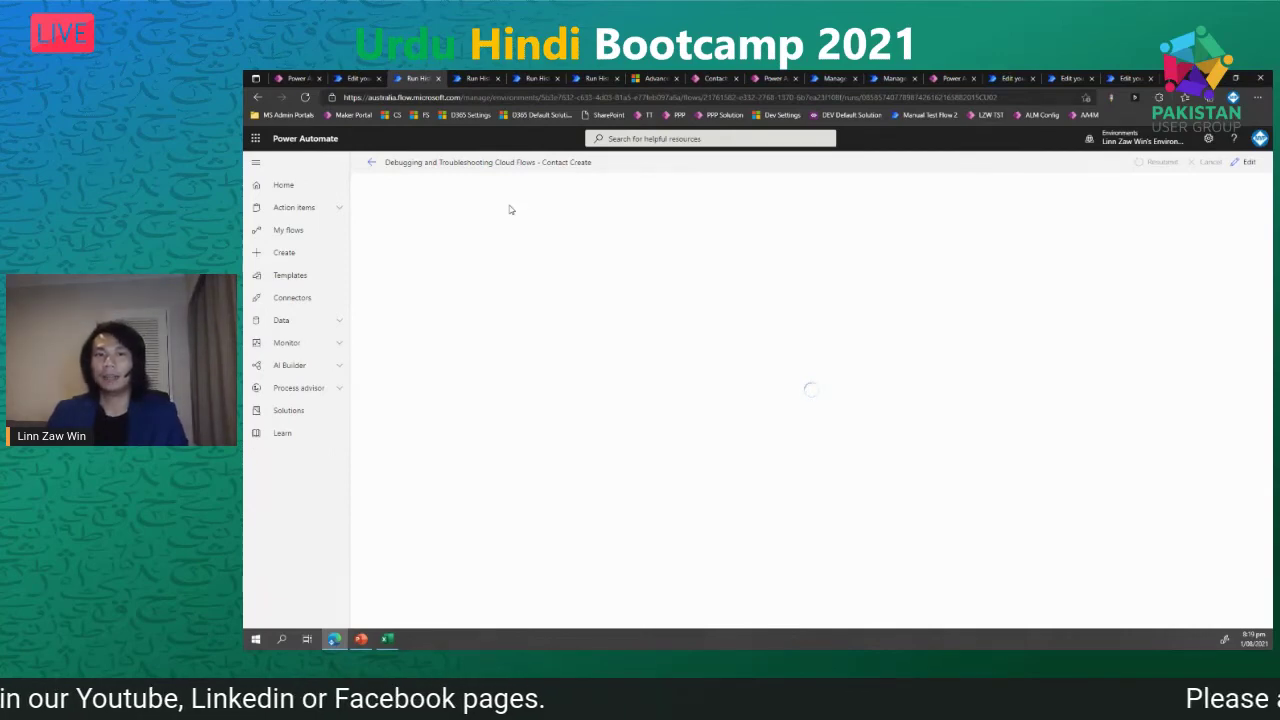
- Revisit the manually found 47 ms run, close an extra run tab, and return to the run opened from the exported link
click(537, 78)
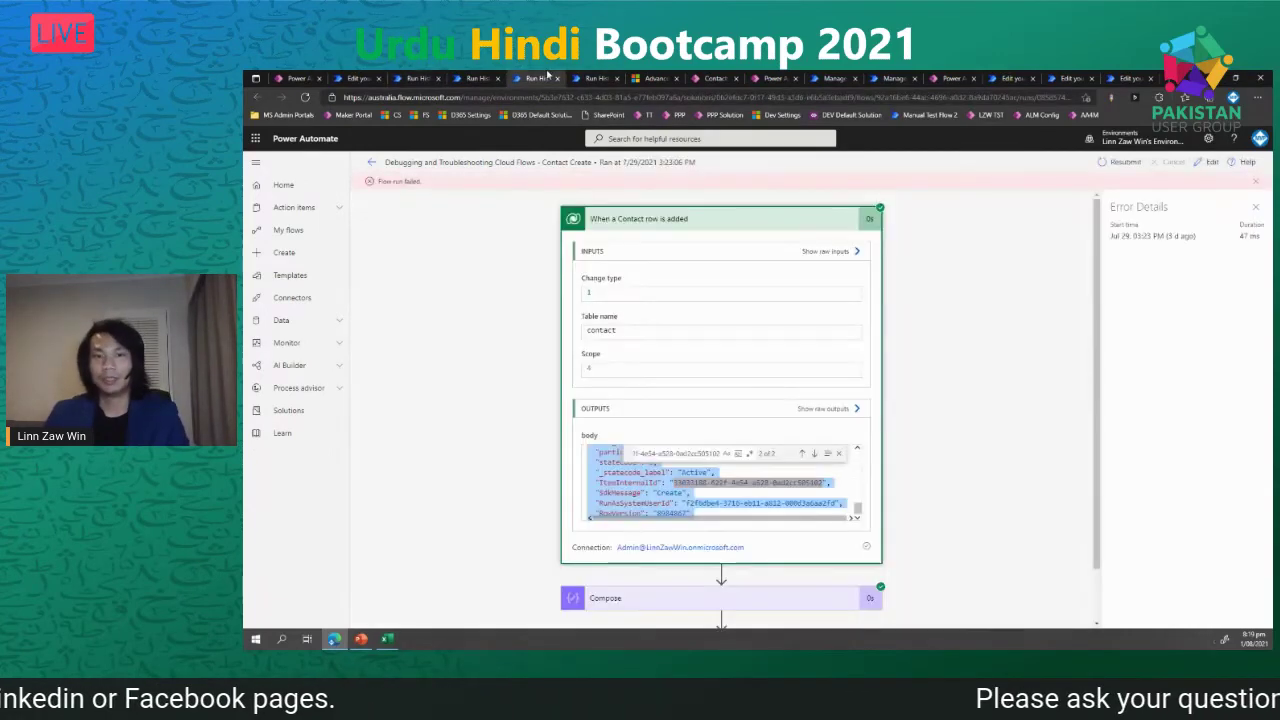
key(ctrl+w)
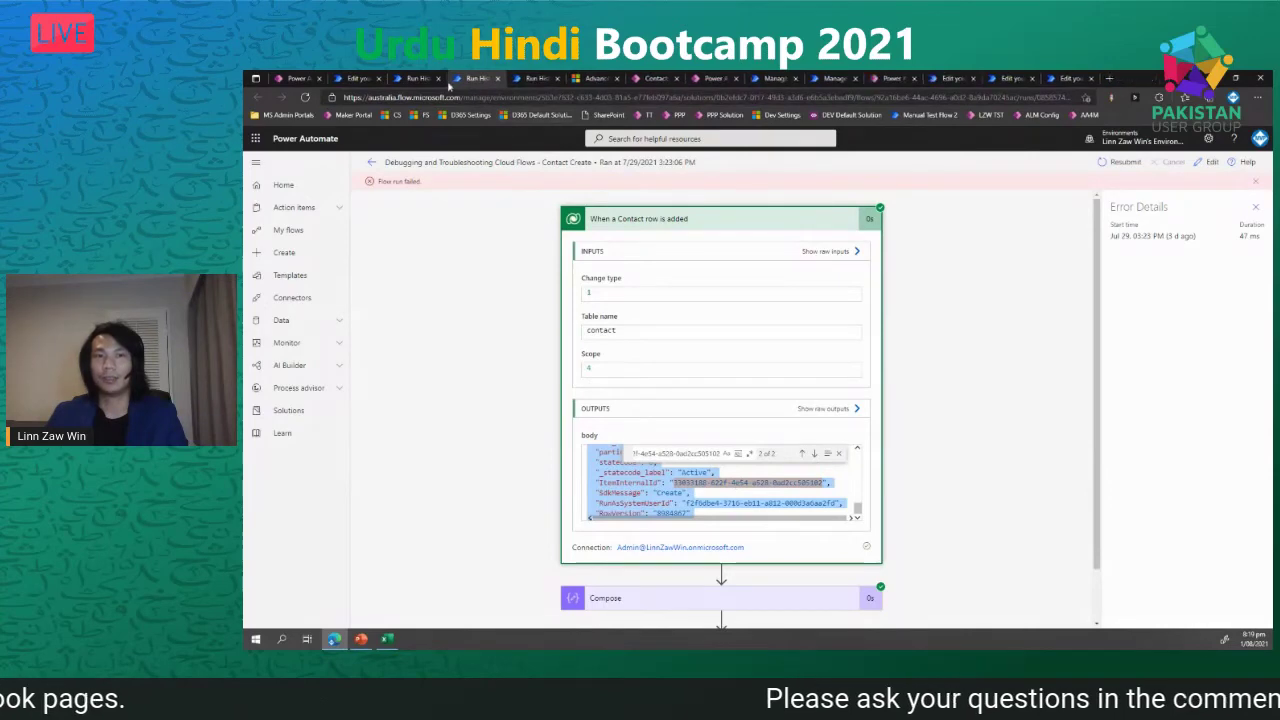
click(429, 78)
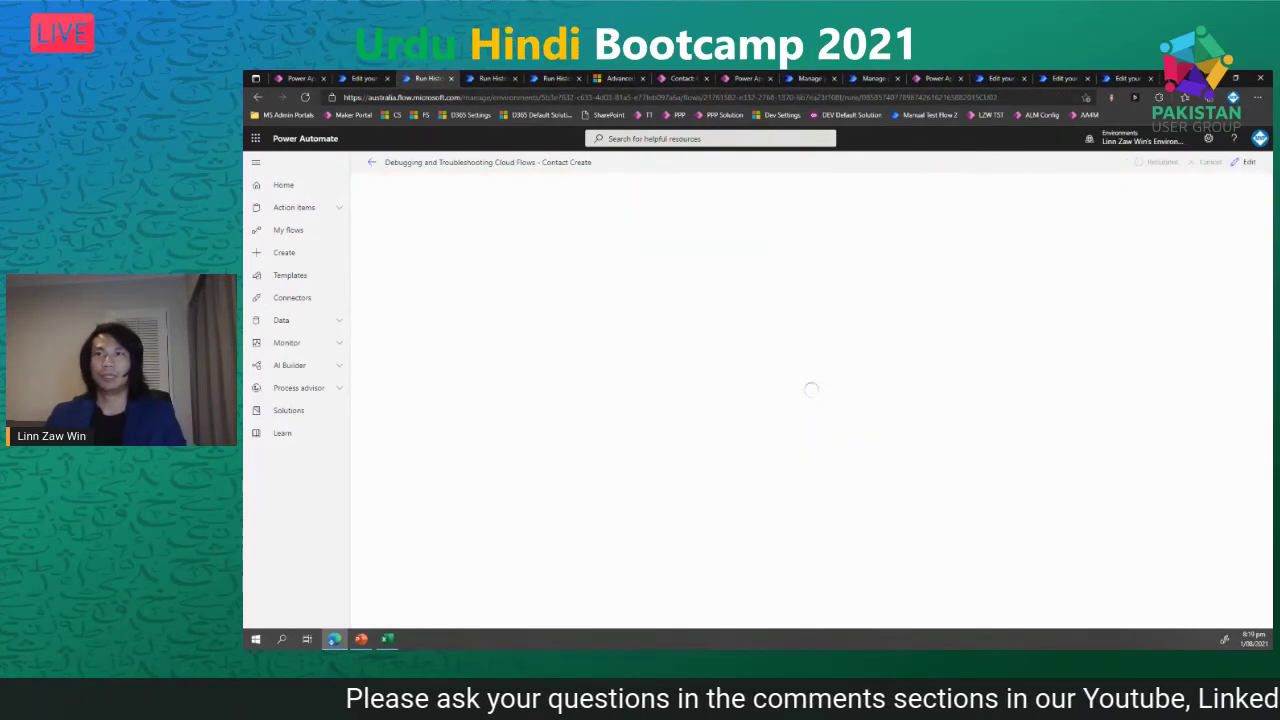
- Switch back to the PowerPoint slideshow and advance to the exported Run link example
key(alt+Tab)
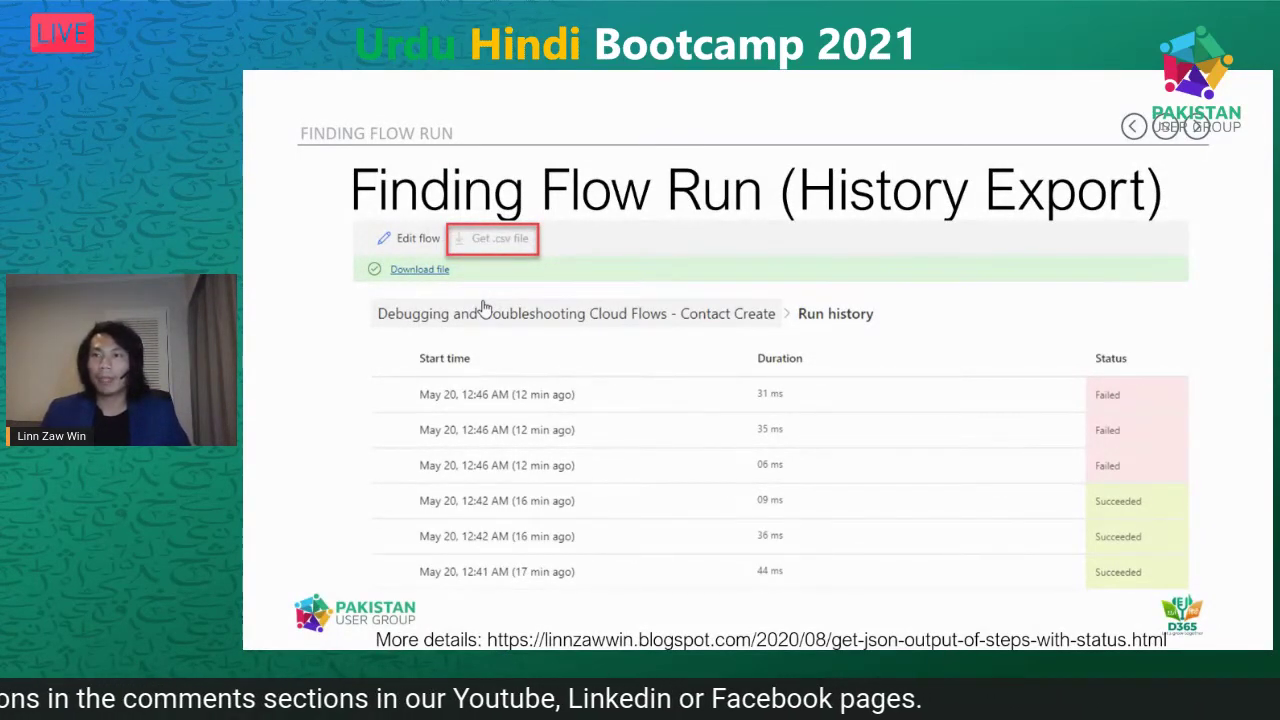
key(Right)
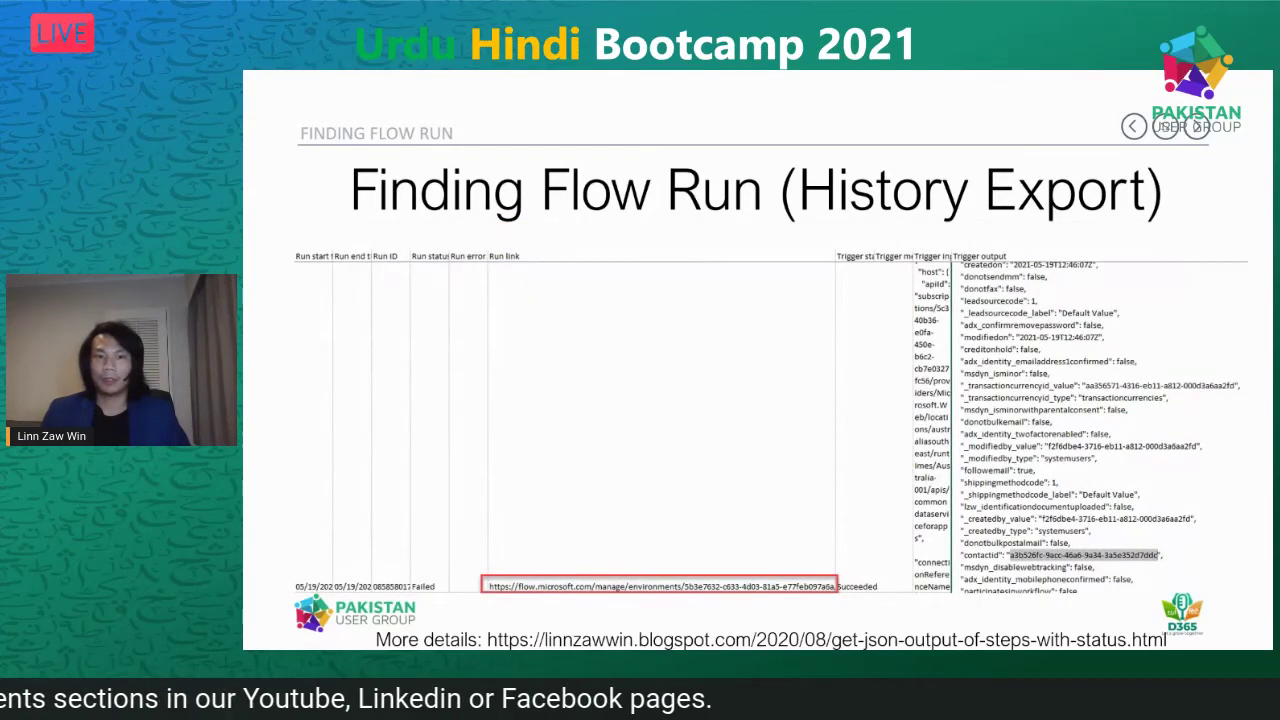
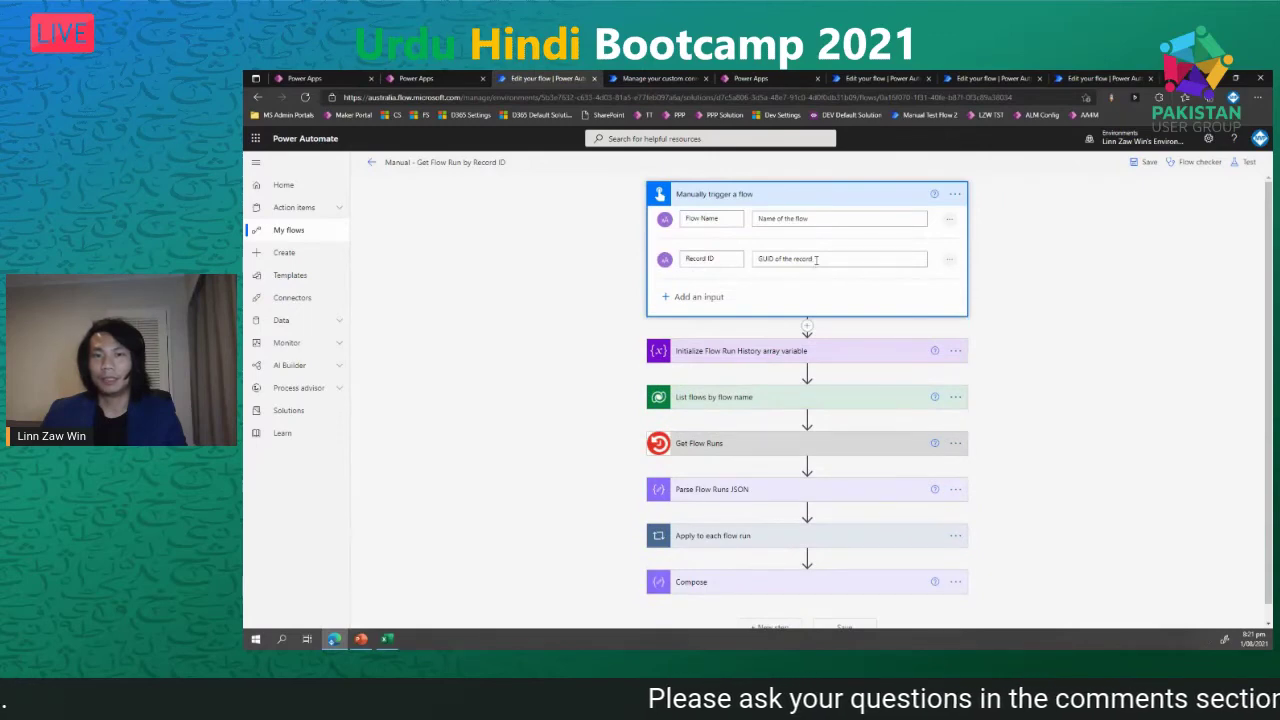
- Open the Test Contact 10 record in a separate tab and return to the Manual - Get Flow Run by Record ID flow
click(422, 78)
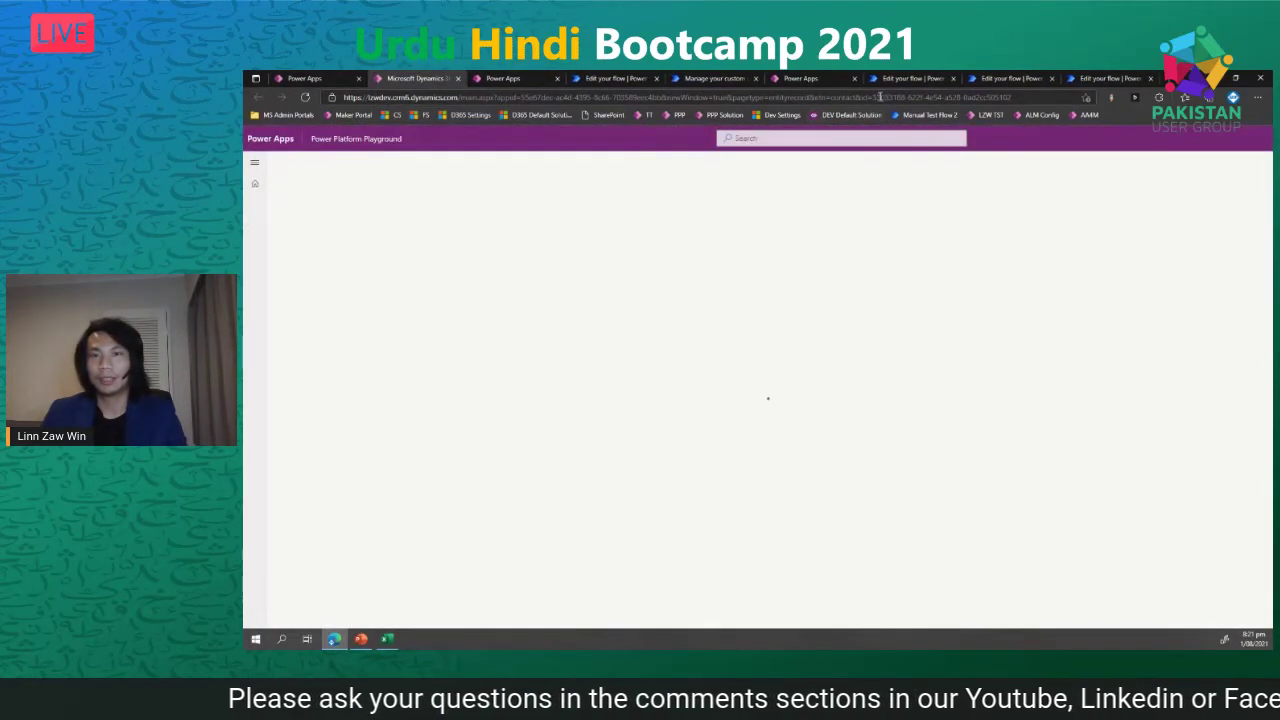
click(625, 78)
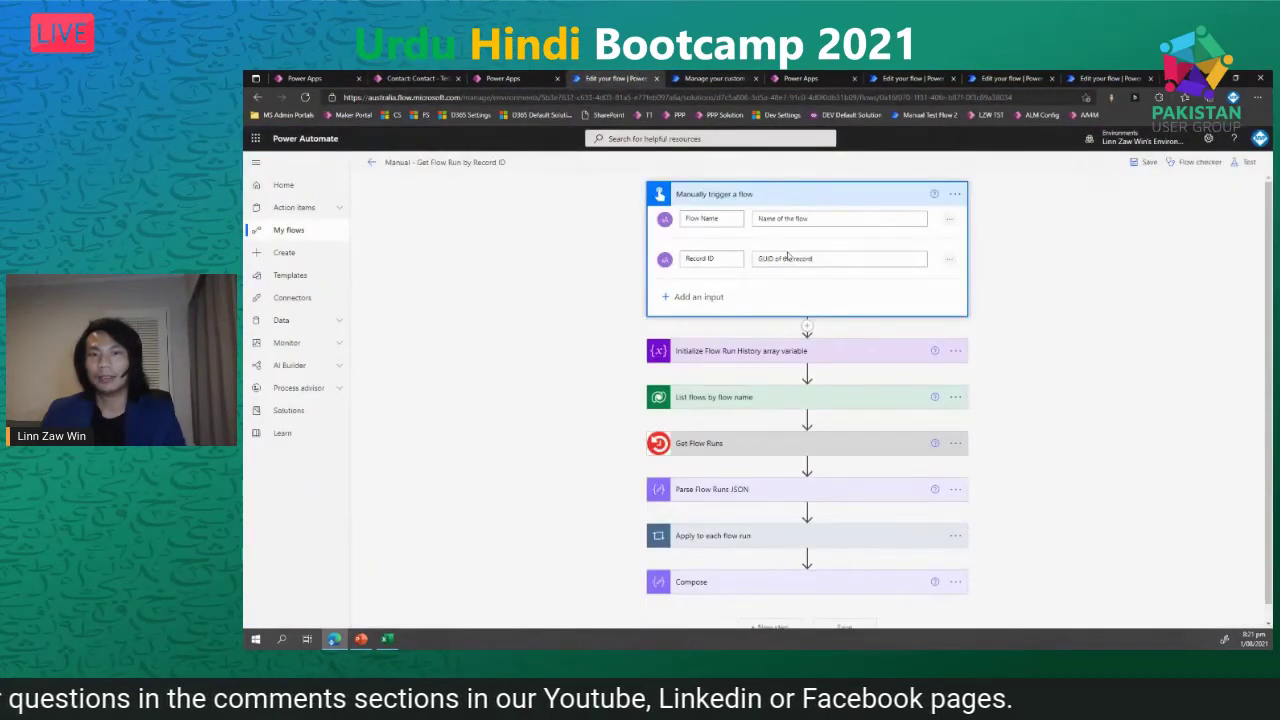
click(786, 257)
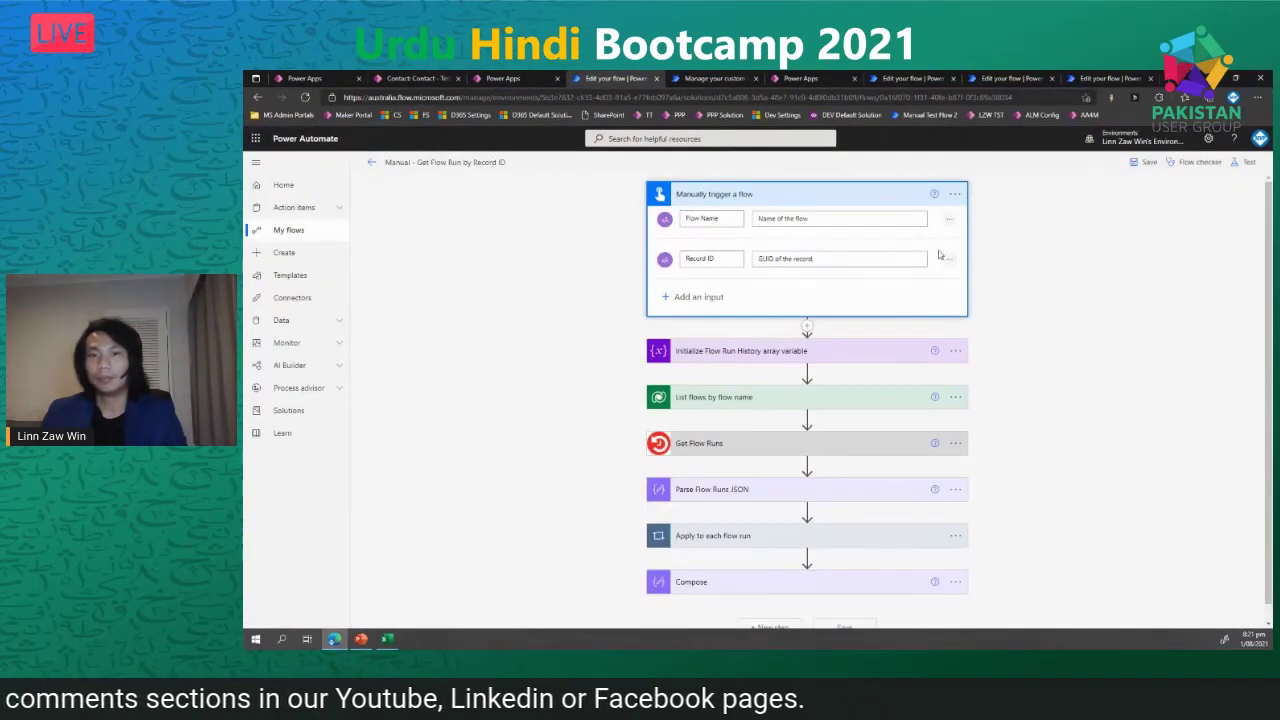
- Start a manual test of the flow, load the contact flow's run page in another tab, and fill in the contact's Record ID
click(1247, 162)
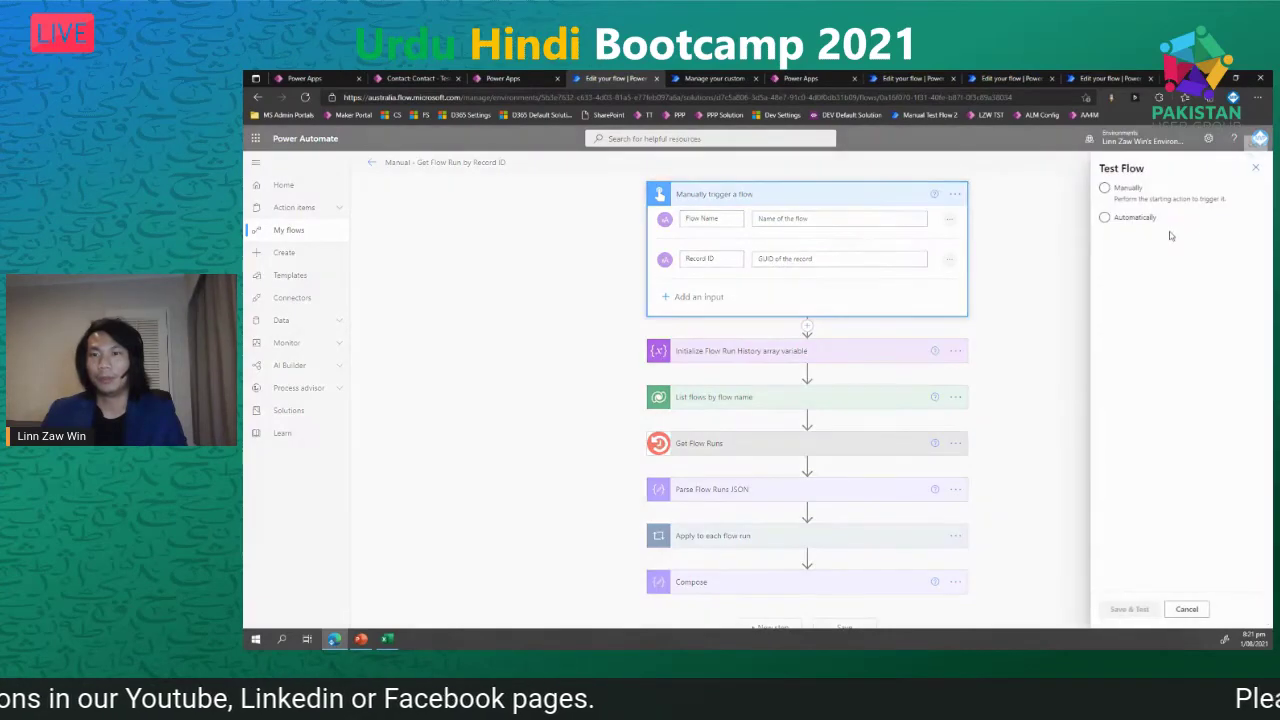
click(1131, 196)
click(1134, 607)
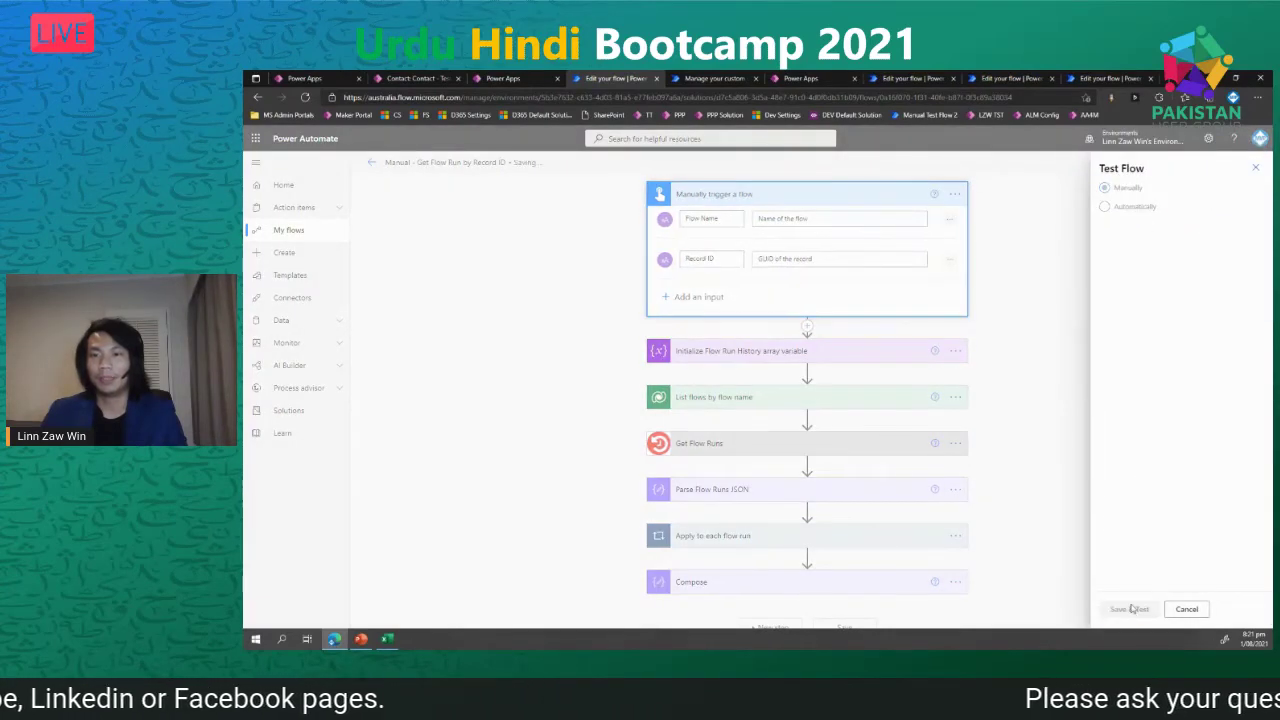
click(422, 78)
click(479, 78)
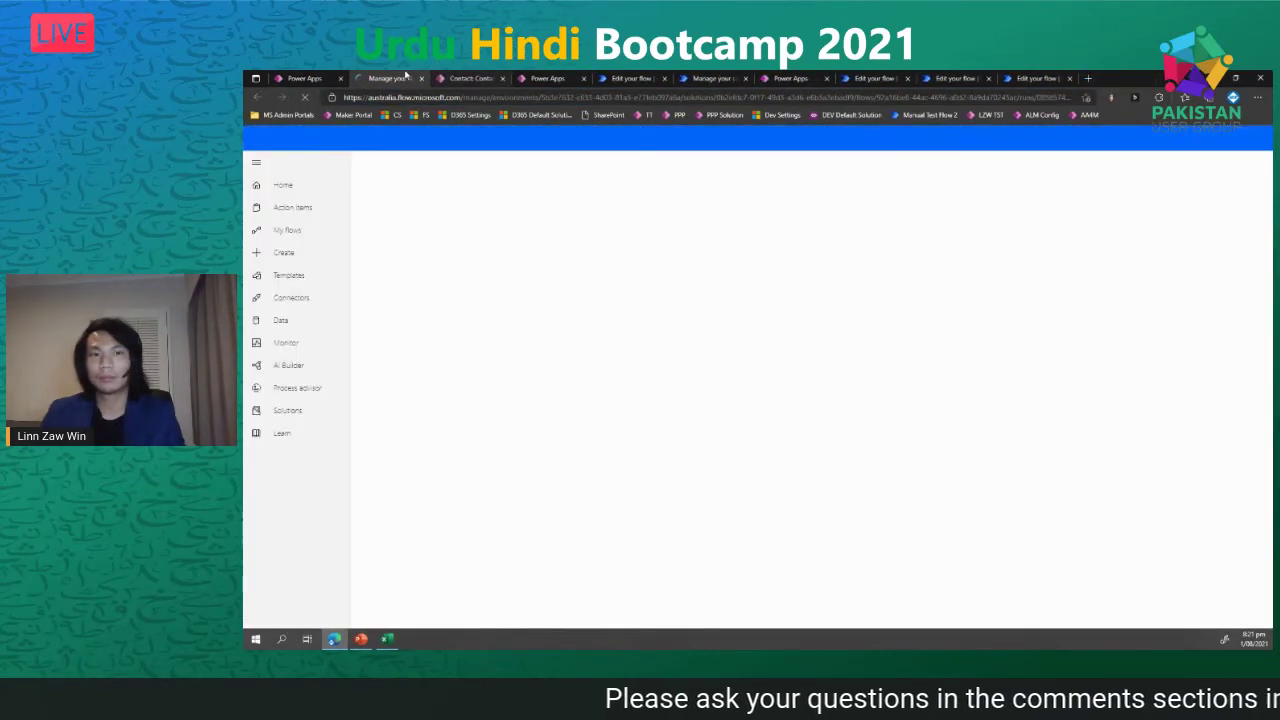
click(631, 78)
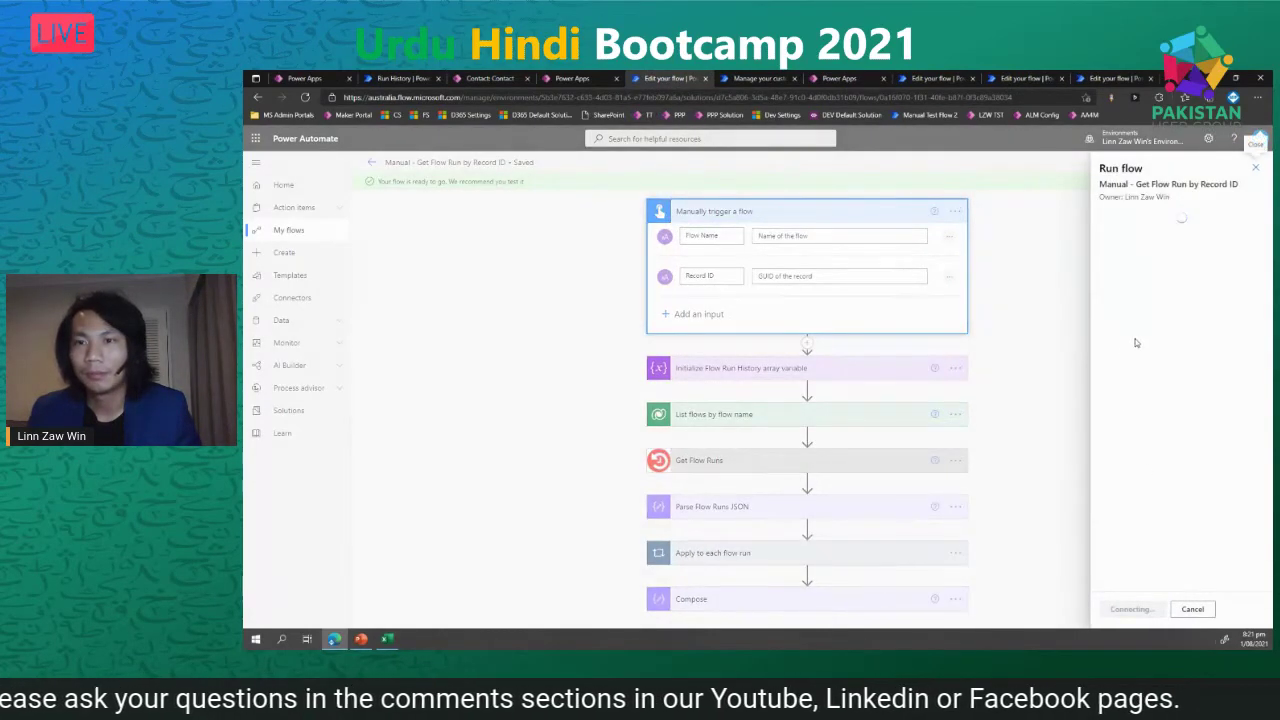
click(1166, 327)
key(ctrl+v)
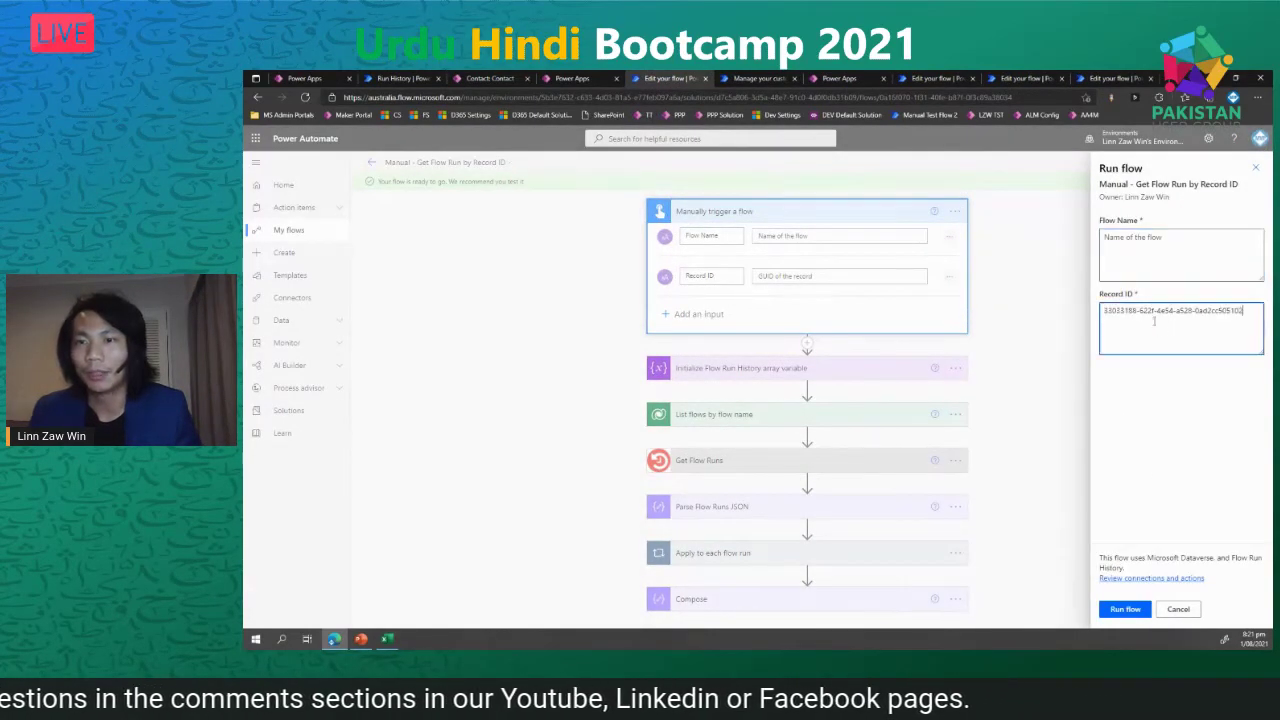
- Copy "Debugging and Troubleshooting Cloud Flows - Contact Create" from the run page, enter it as Flow Name, and cancel the test run
click(400, 78)
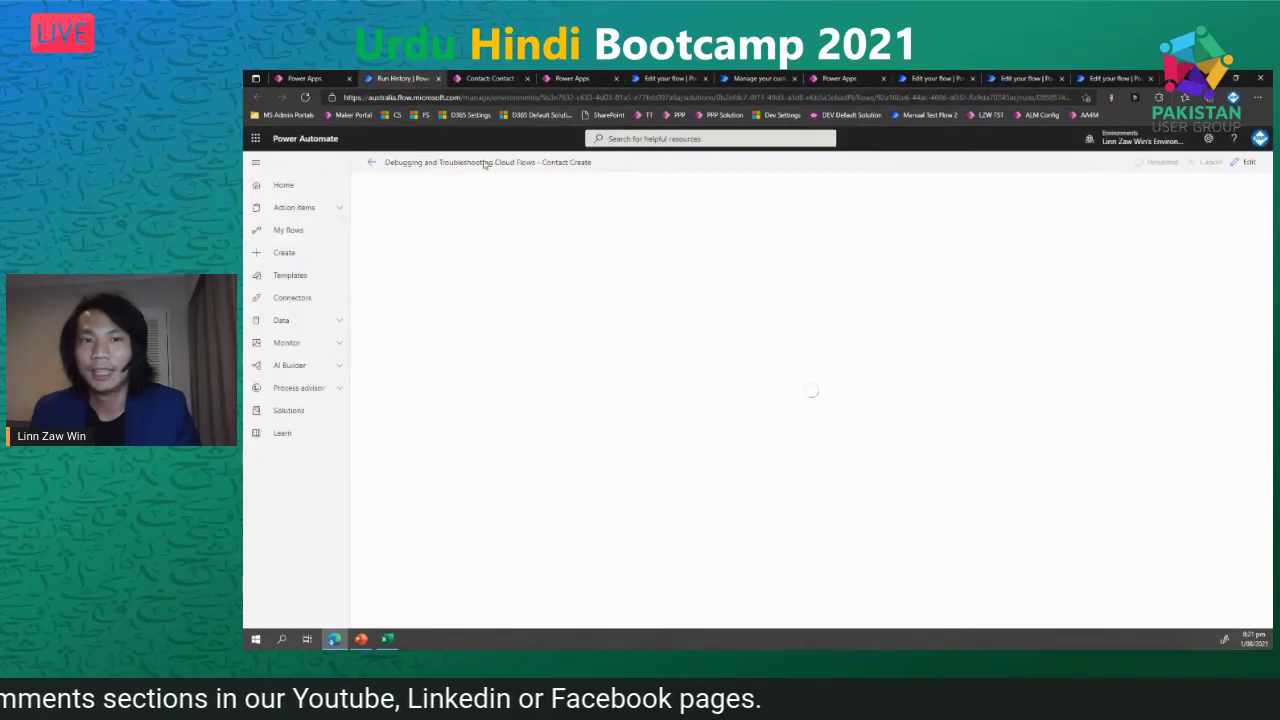
double_click(417, 162)
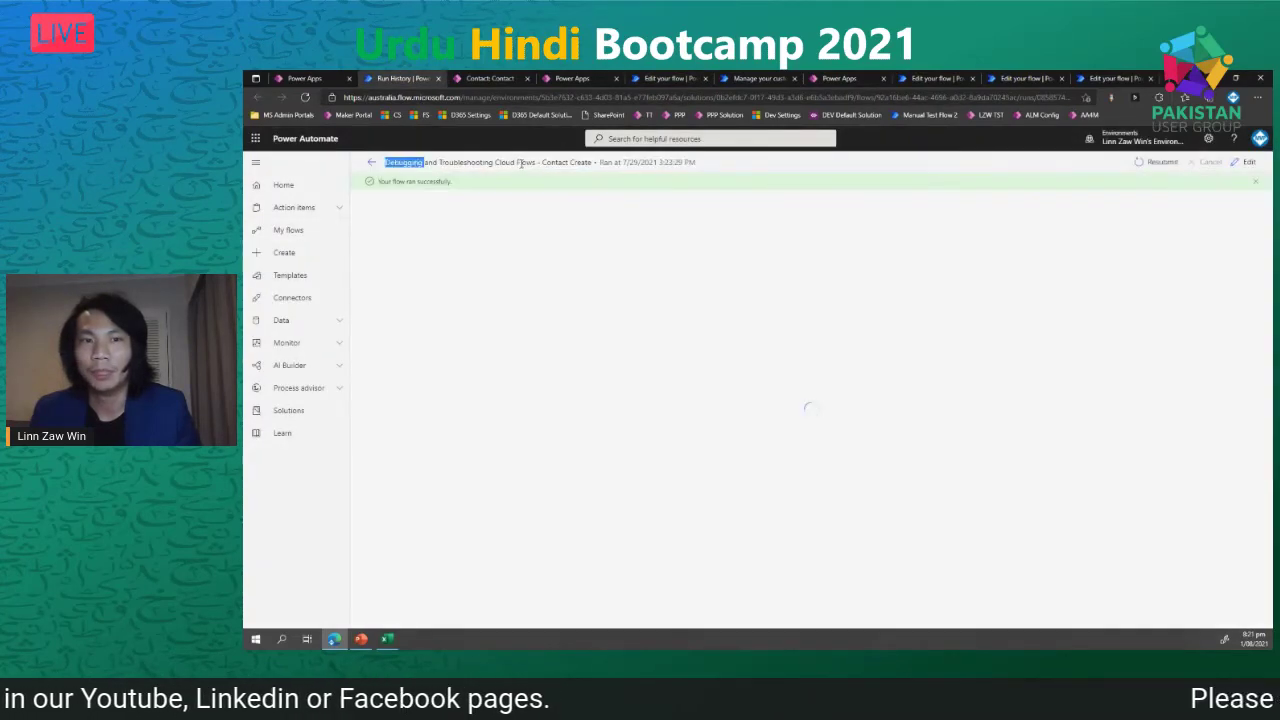
drag(520, 163, 592, 163)
key(ctrl+c)
click(670, 78)
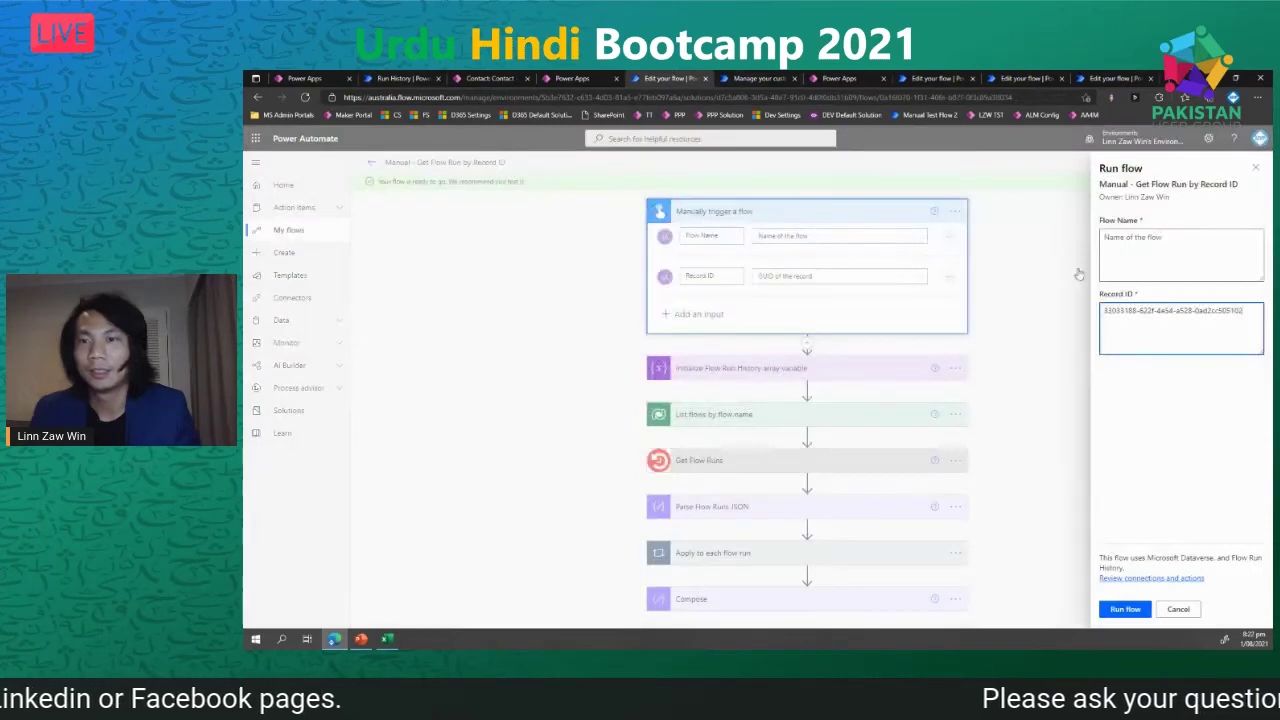
click(1125, 251)
key(ctrl+v)
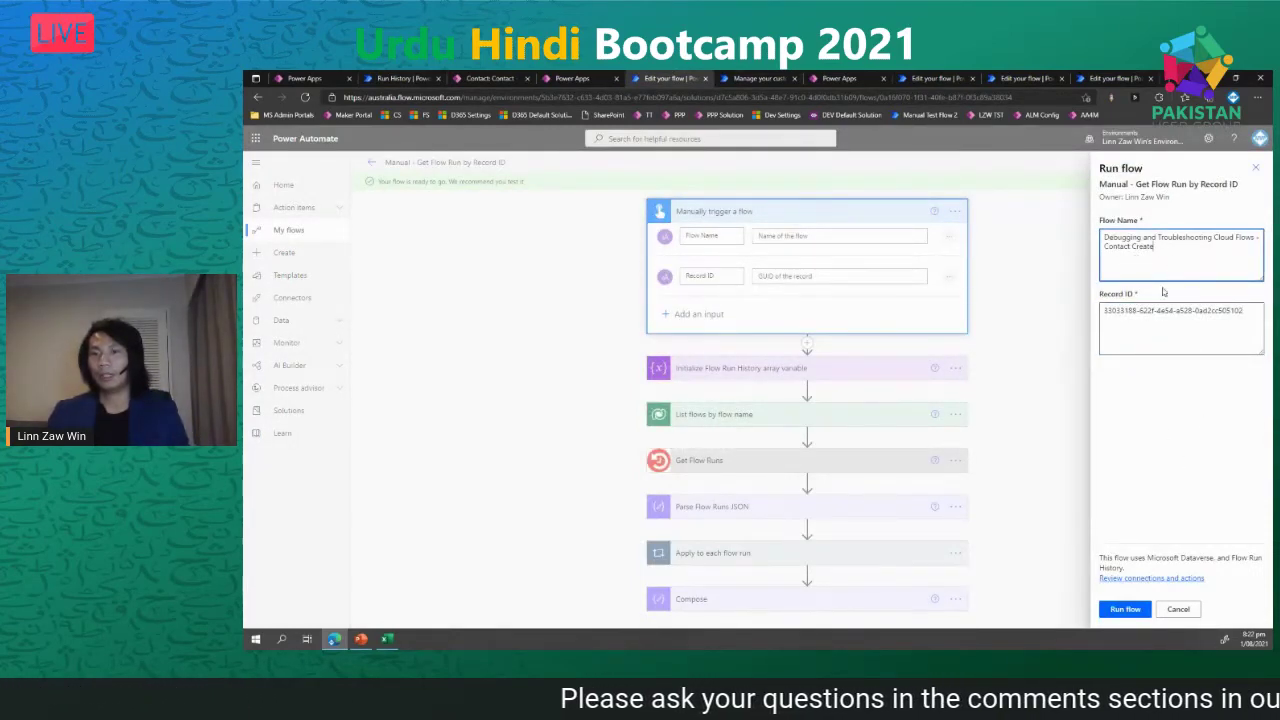
click(1180, 609)
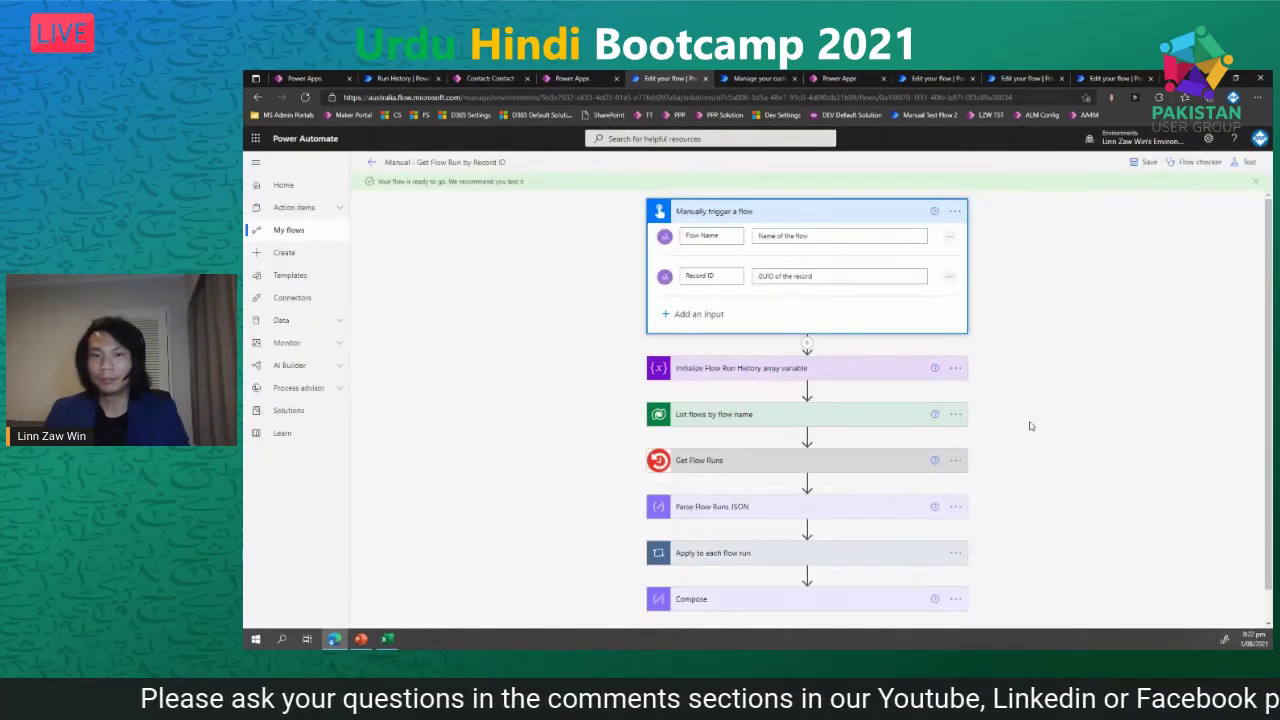
- Expand the List flows by flow name action with its advanced options and examine its table, selected column and row filter
scroll(1031, 426, down, 1)
click(869, 387)
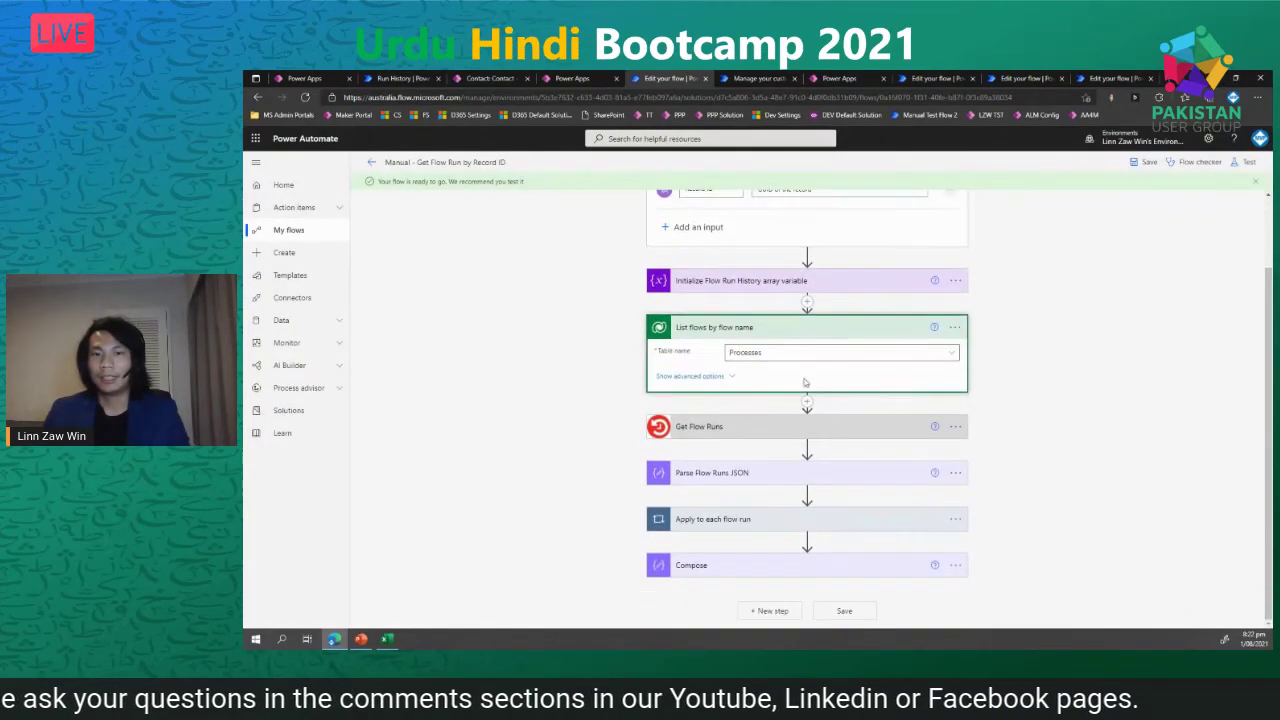
scroll(779, 320, down, 1)
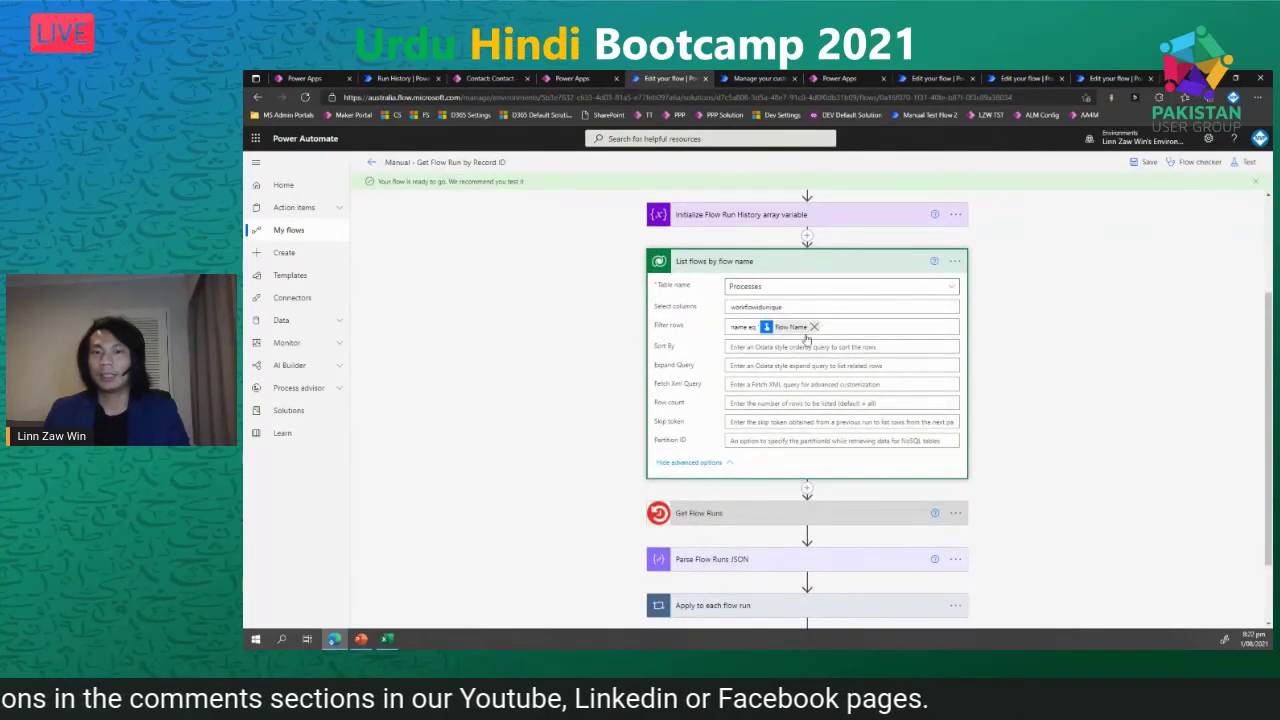
scroll(779, 320, up, 2)
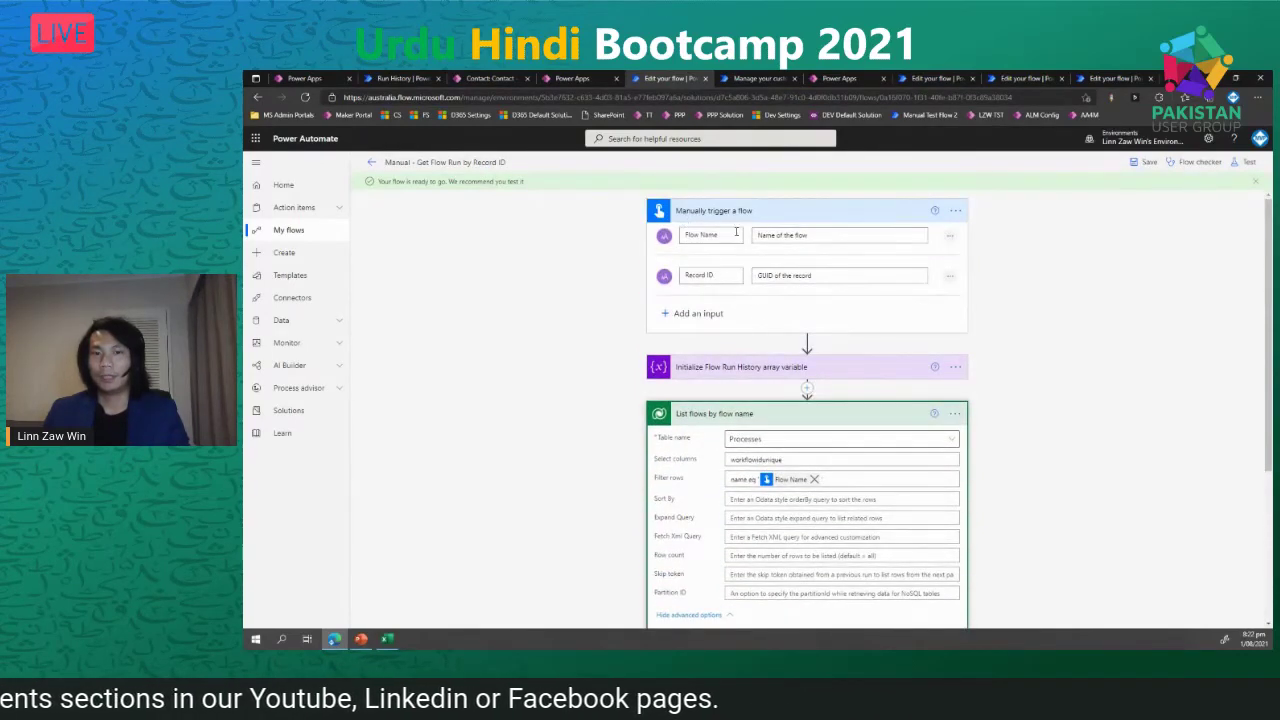
scroll(736, 232, down, 3)
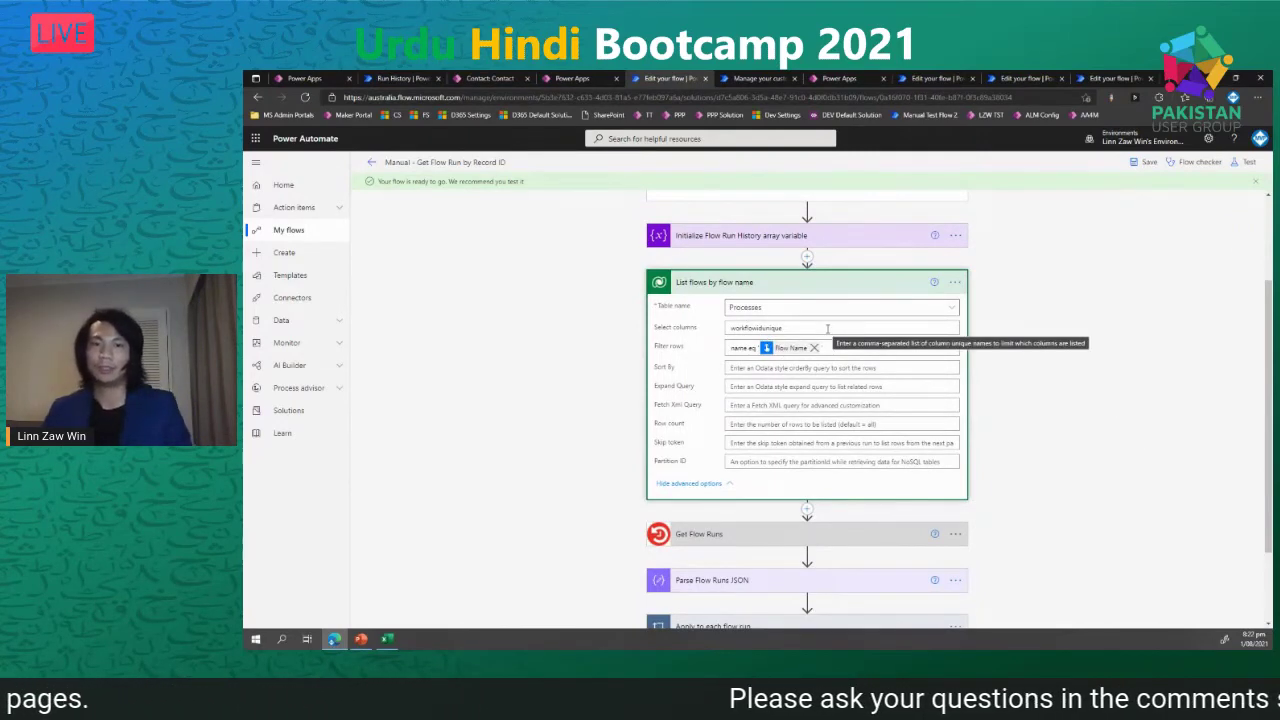
scroll(827, 329, down, 3)
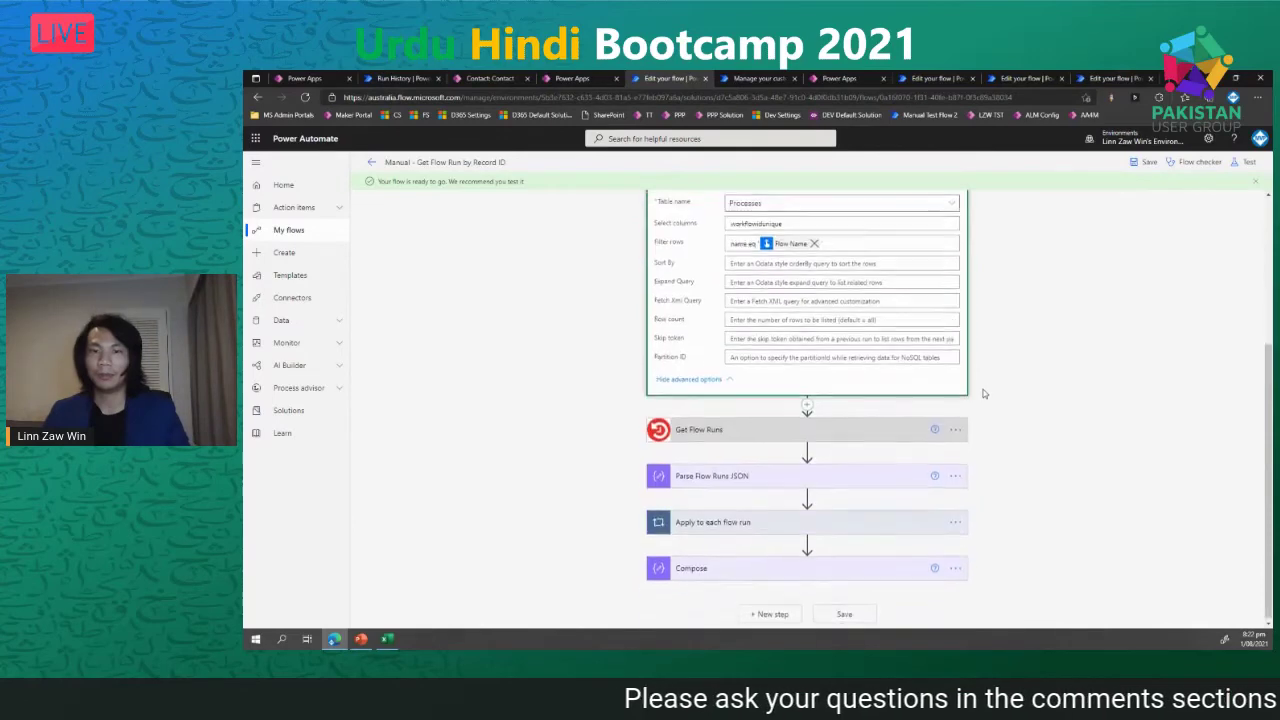
- Expand the Get Flow Runs action and compare its environment_name input with the environment address in the Test Contact 10 page URL
click(848, 436)
scroll(955, 428, down, 2)
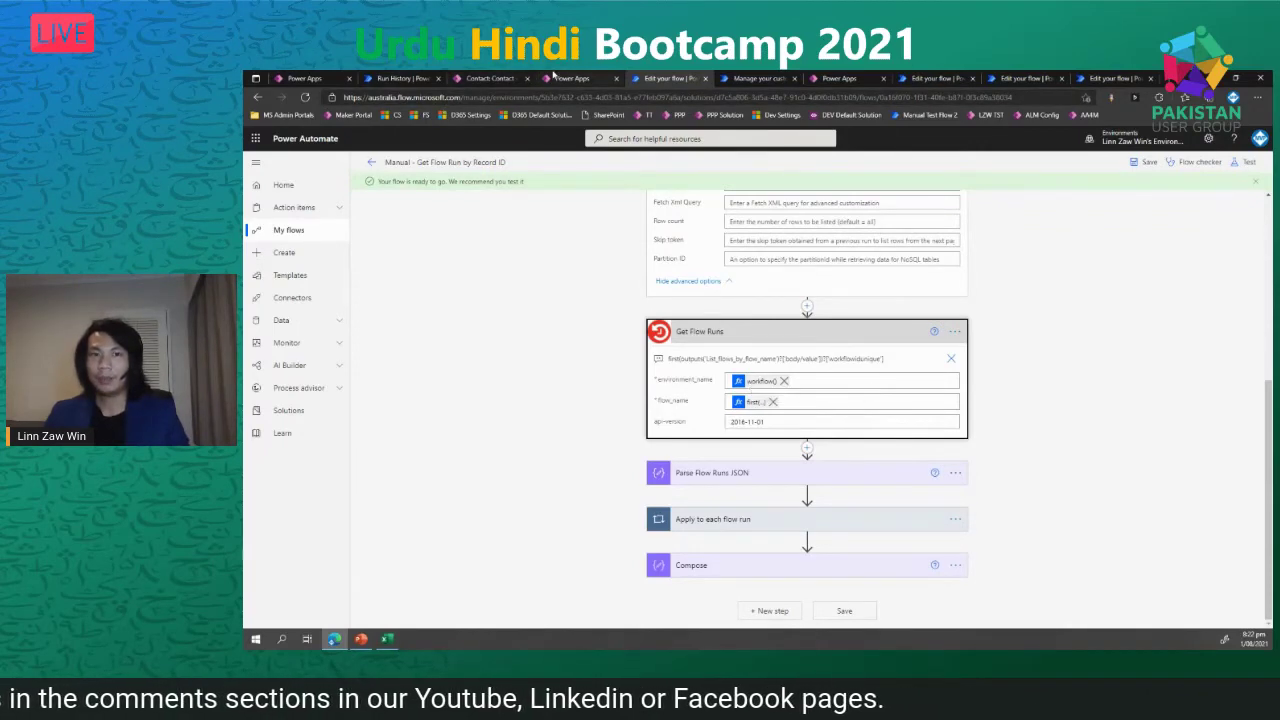
click(472, 80)
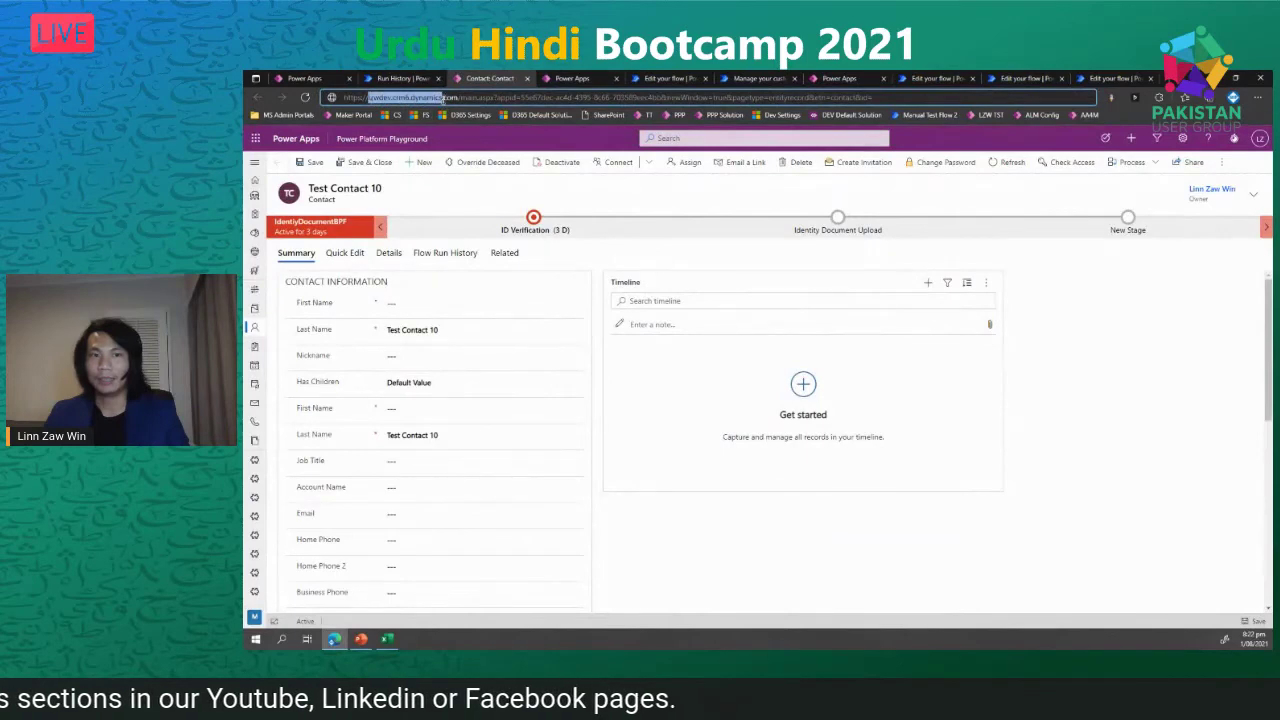
drag(460, 97, 342, 97)
click(665, 78)
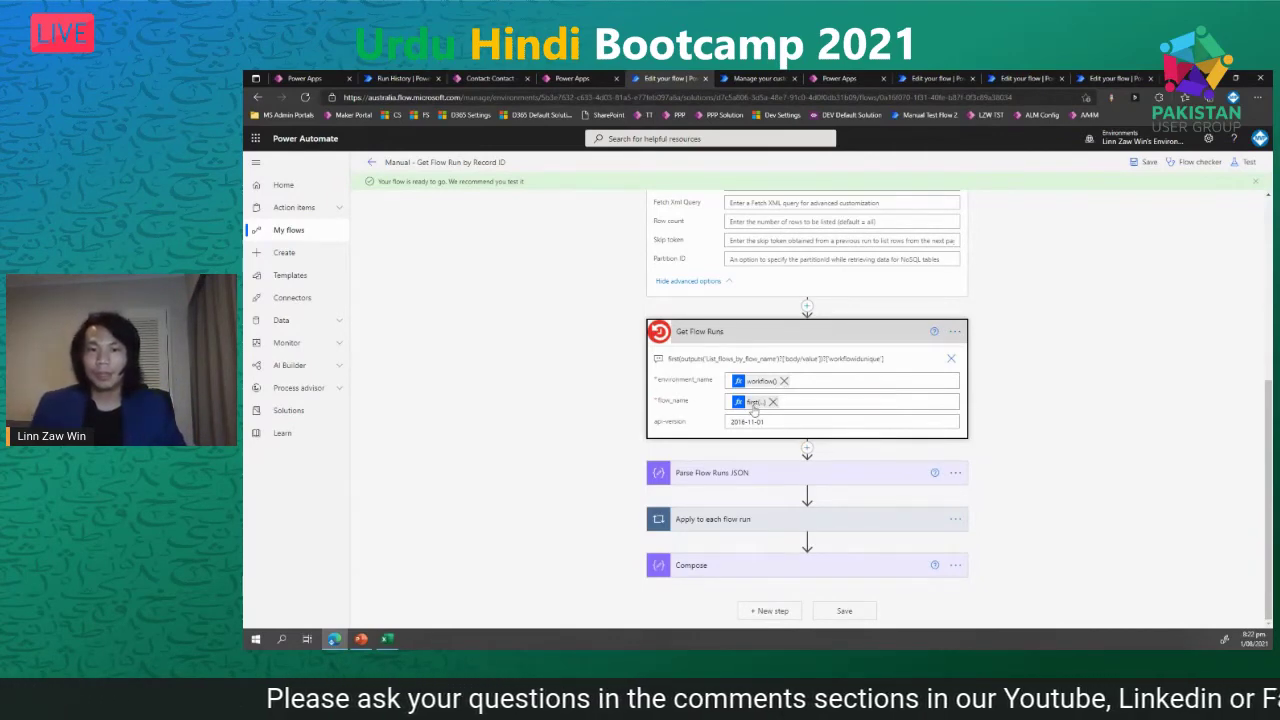
- Trace the Get Flow Runs flow_name expression back to the workflowidunique column selected in List flows by flow name
scroll(753, 410, up, 3)
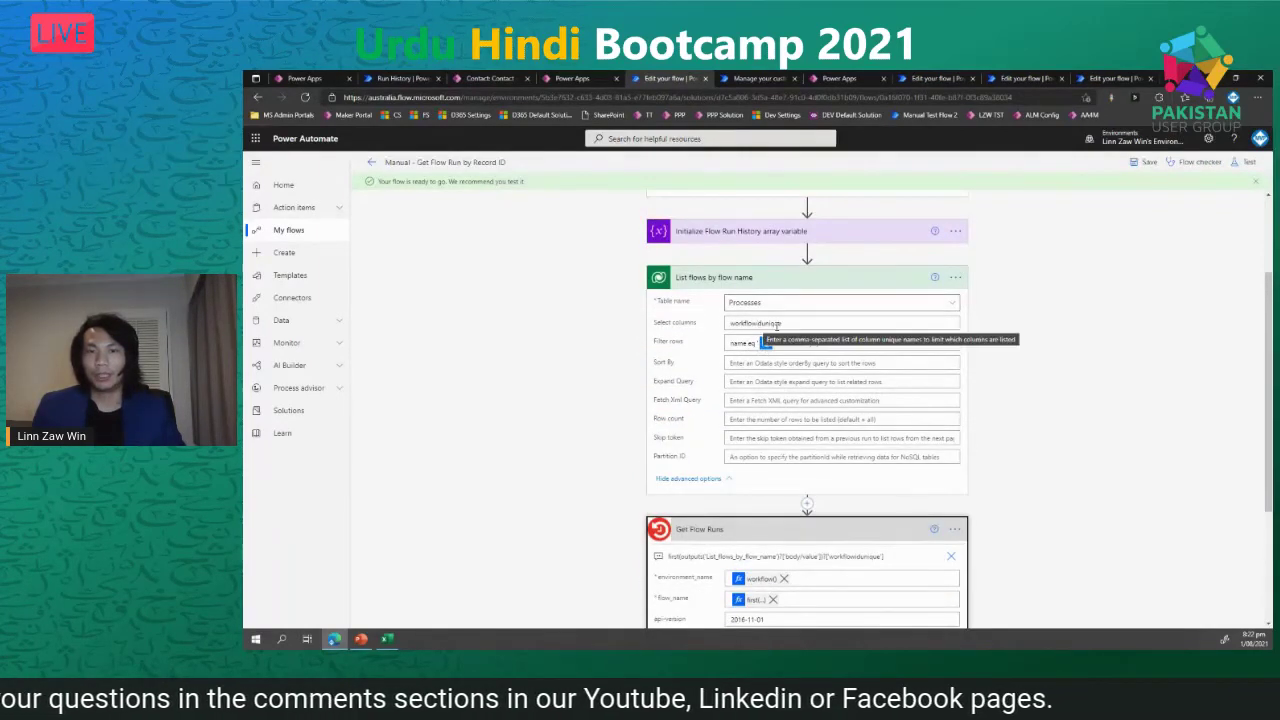
scroll(757, 323, down, 3)
scroll(745, 298, up, 3)
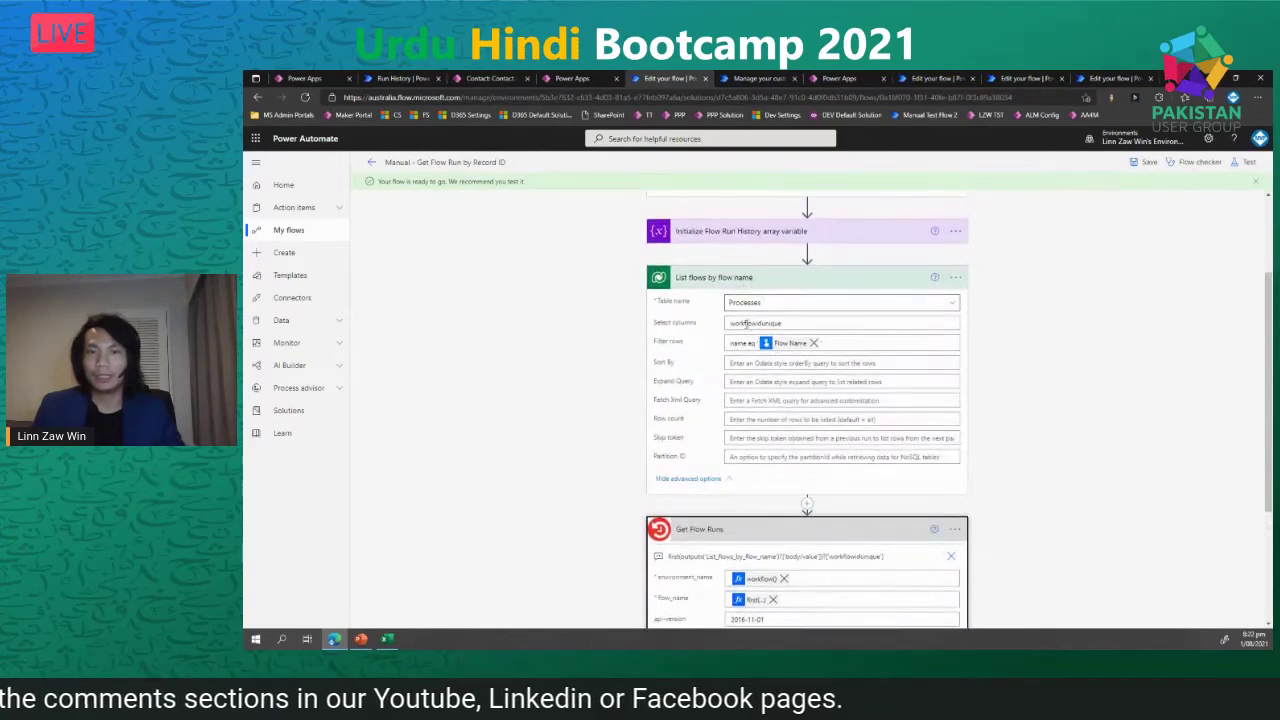
scroll(784, 380, down, 2)
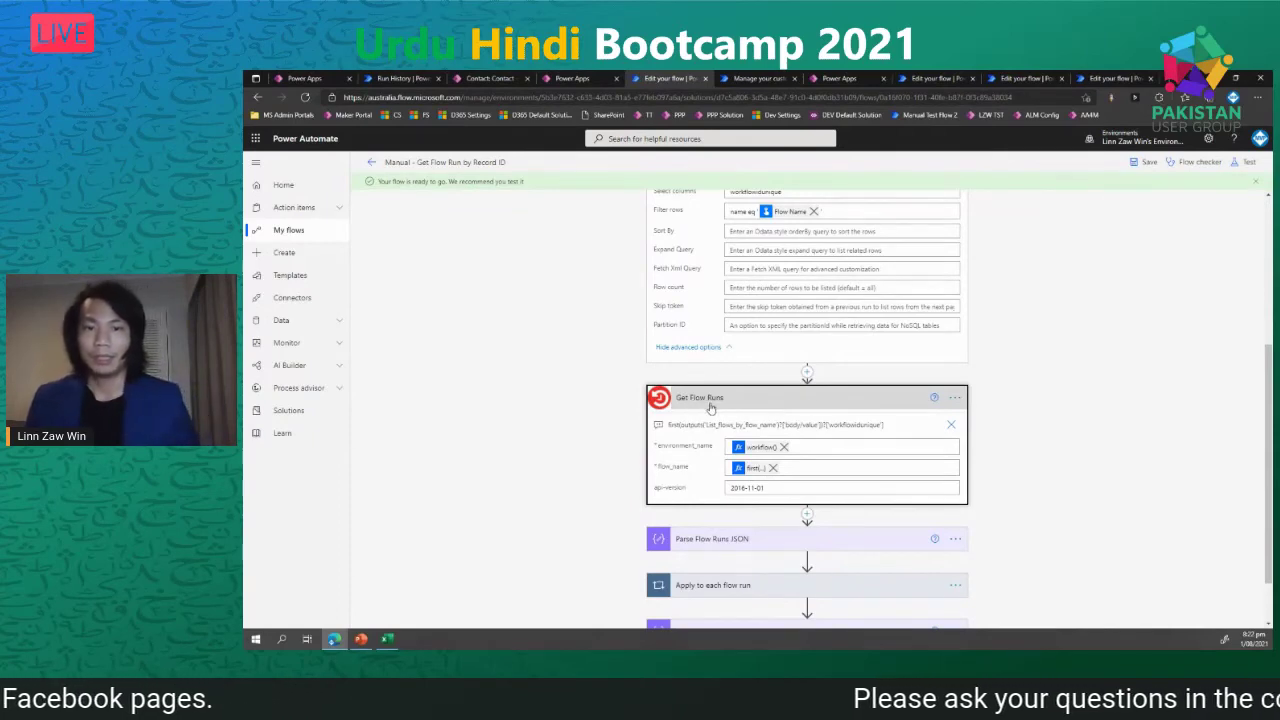
- Review the components of the Get Flow Runs of a Record solution
click(573, 79)
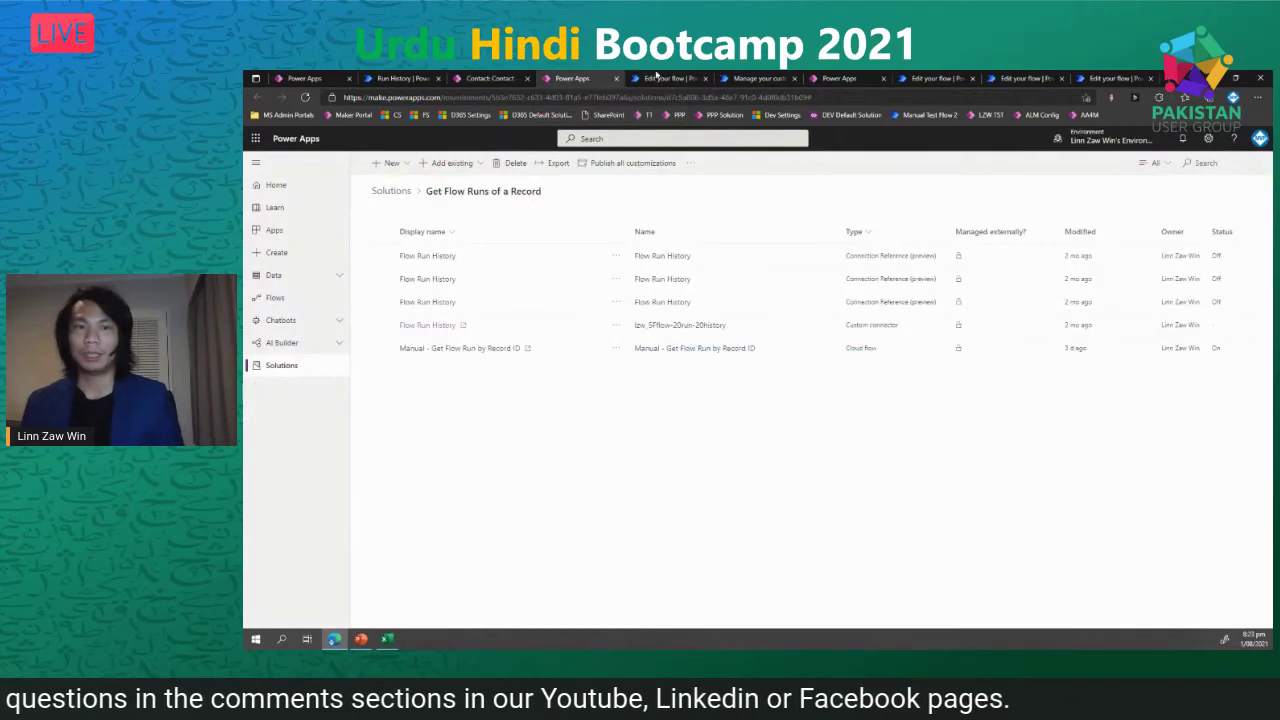
click(662, 78)
click(573, 79)
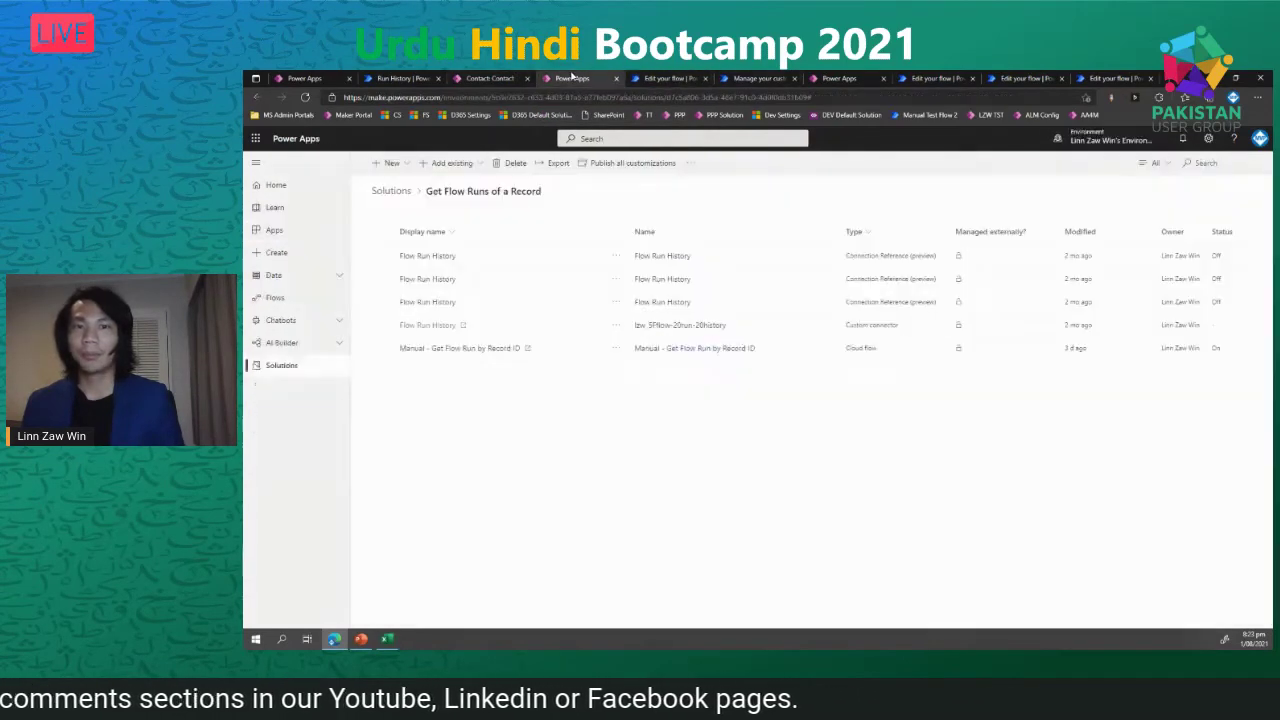
- Open the Flow Run History custom connector for editing and highlight its host, api.flow.microsoft.com
click(758, 78)
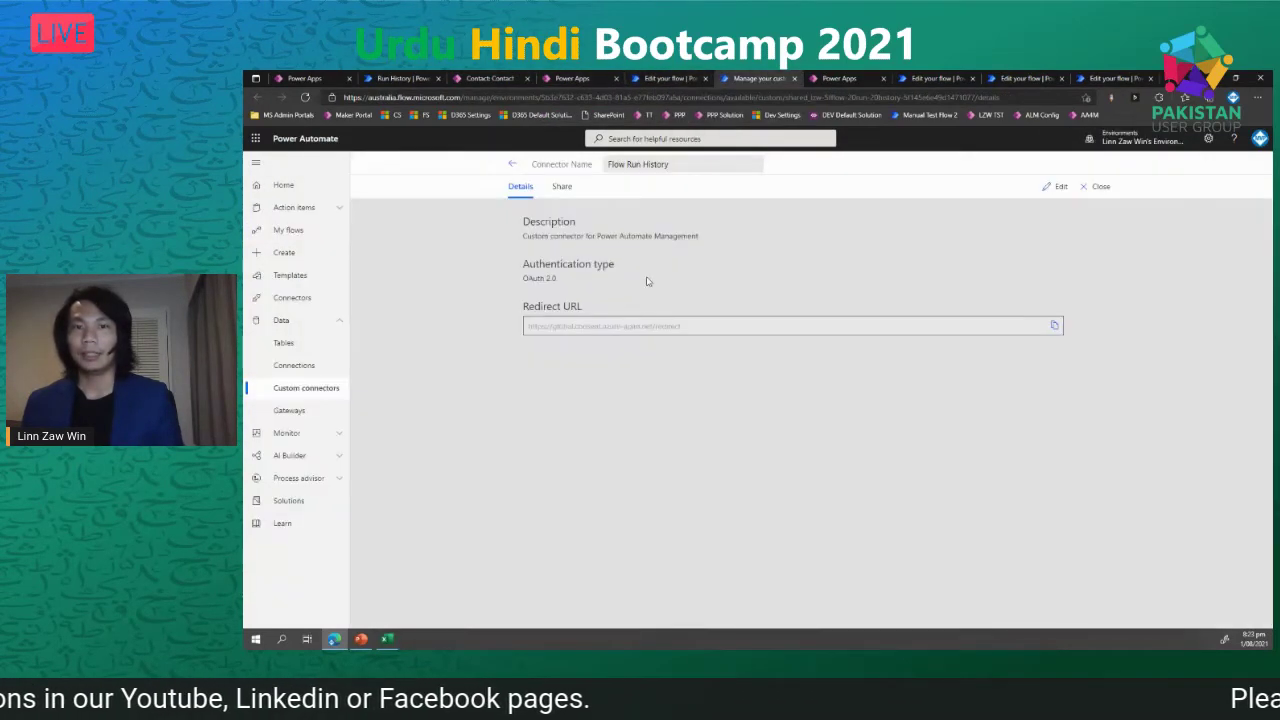
click(1052, 187)
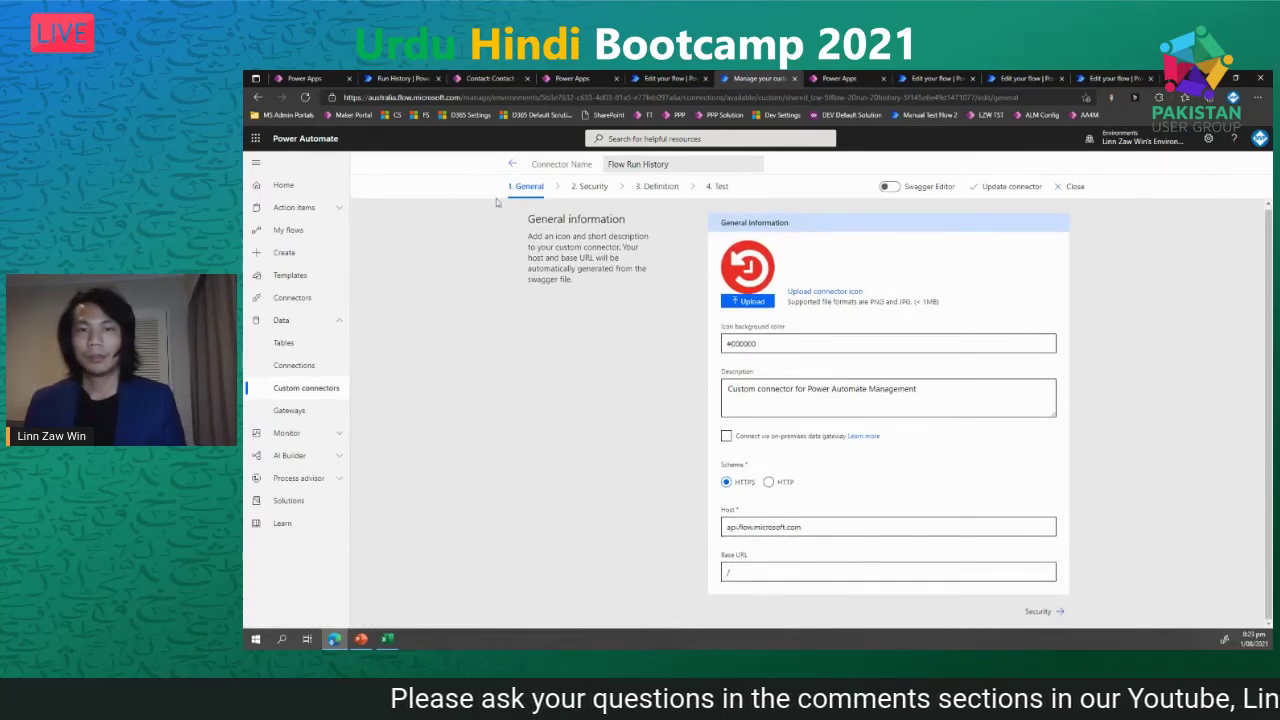
drag(804, 527, 680, 519)
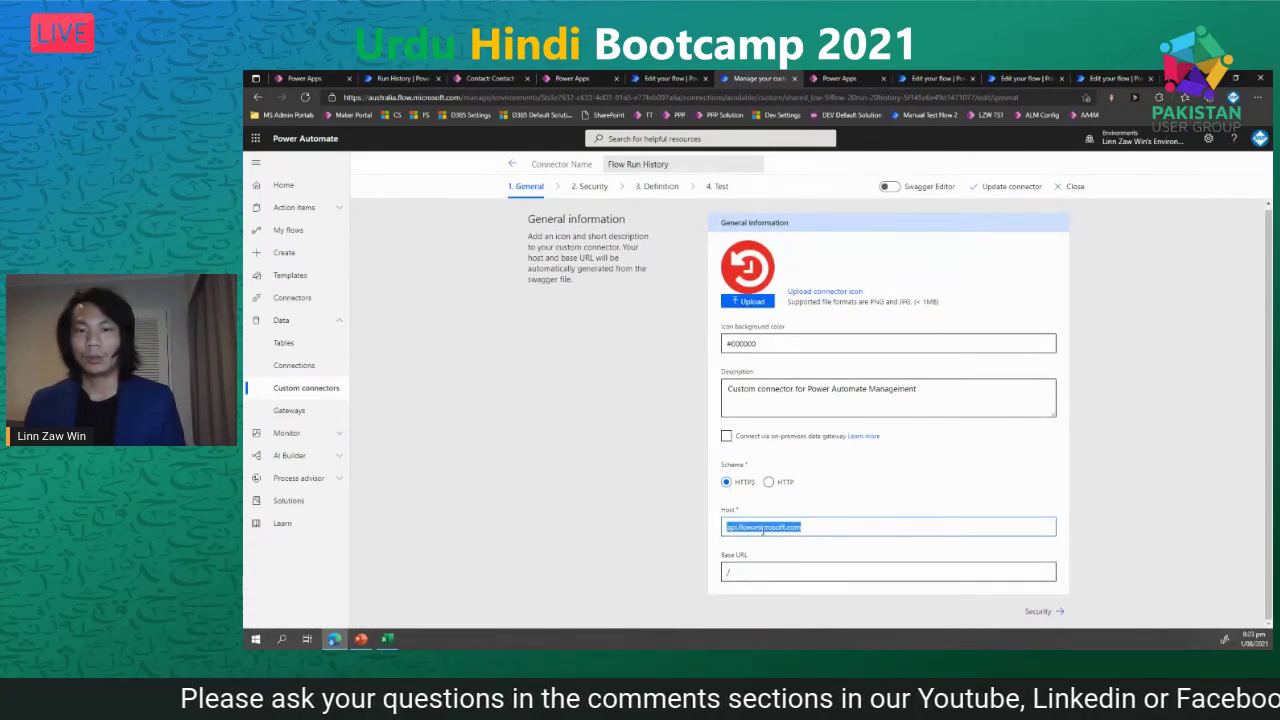
- Examine the Flow Run History connector's Security settings, including the OAuth 2.0 fields, revisiting its General settings
click(593, 188)
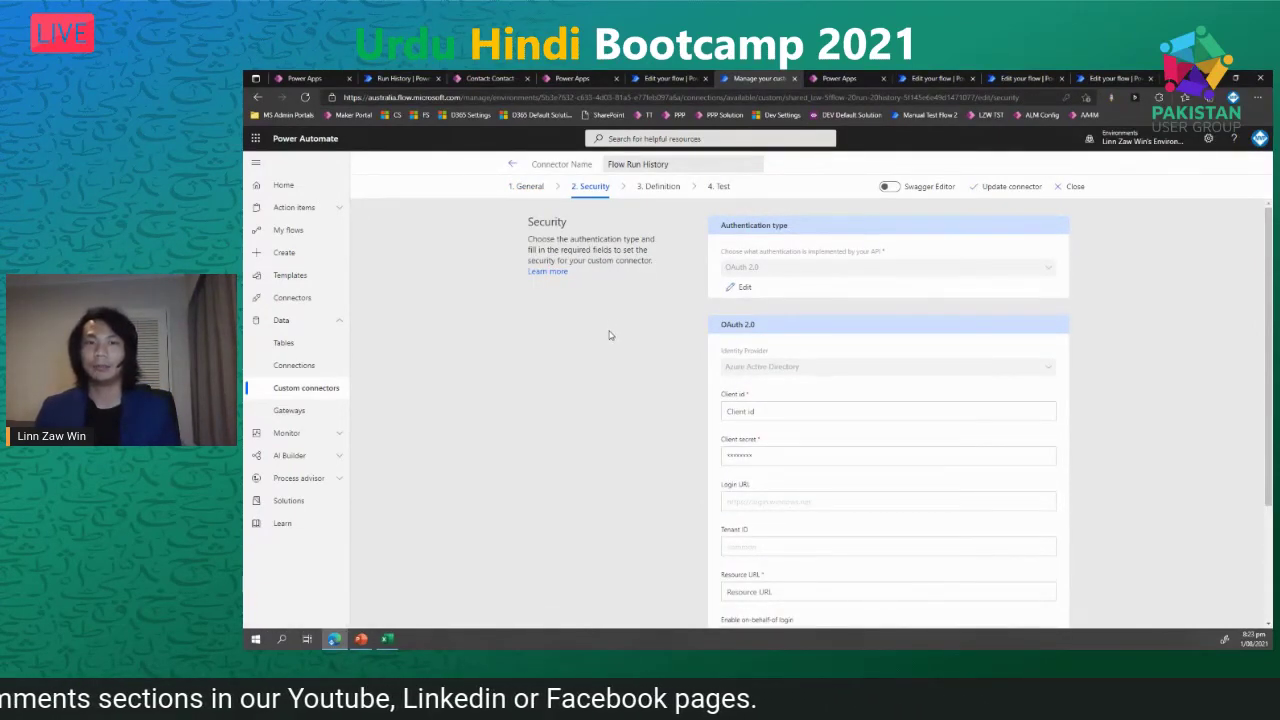
click(530, 187)
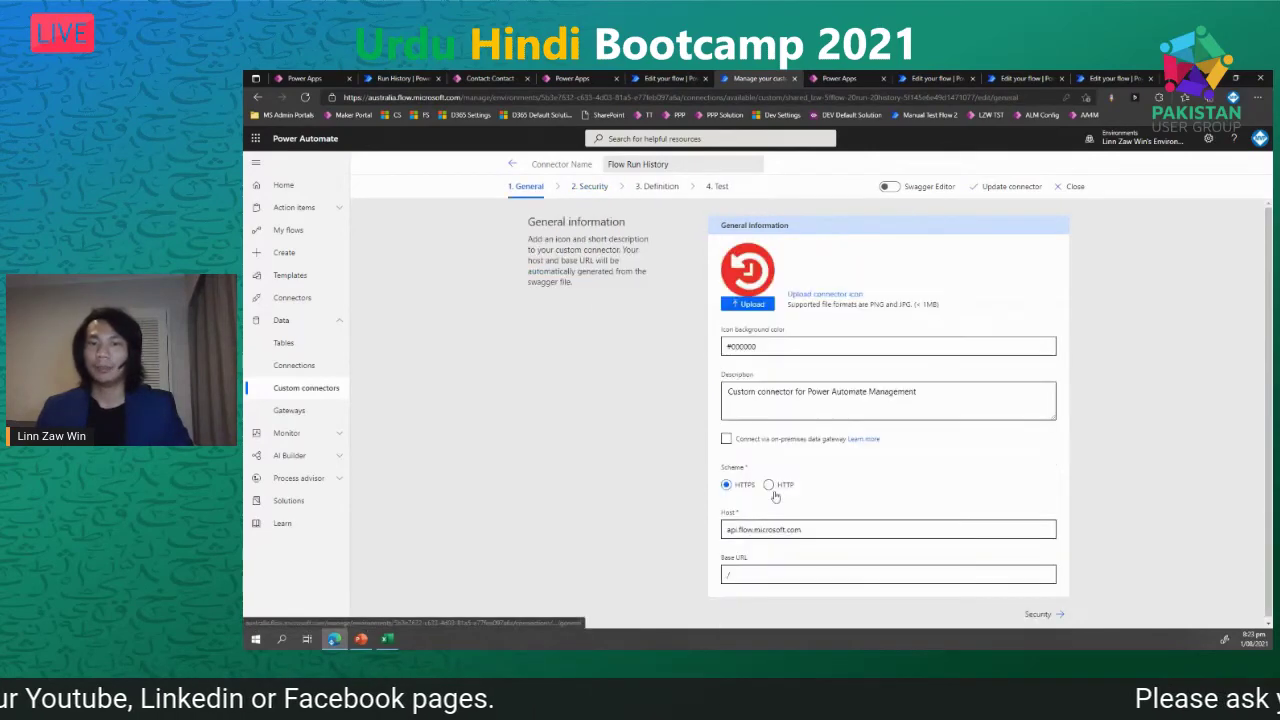
click(600, 188)
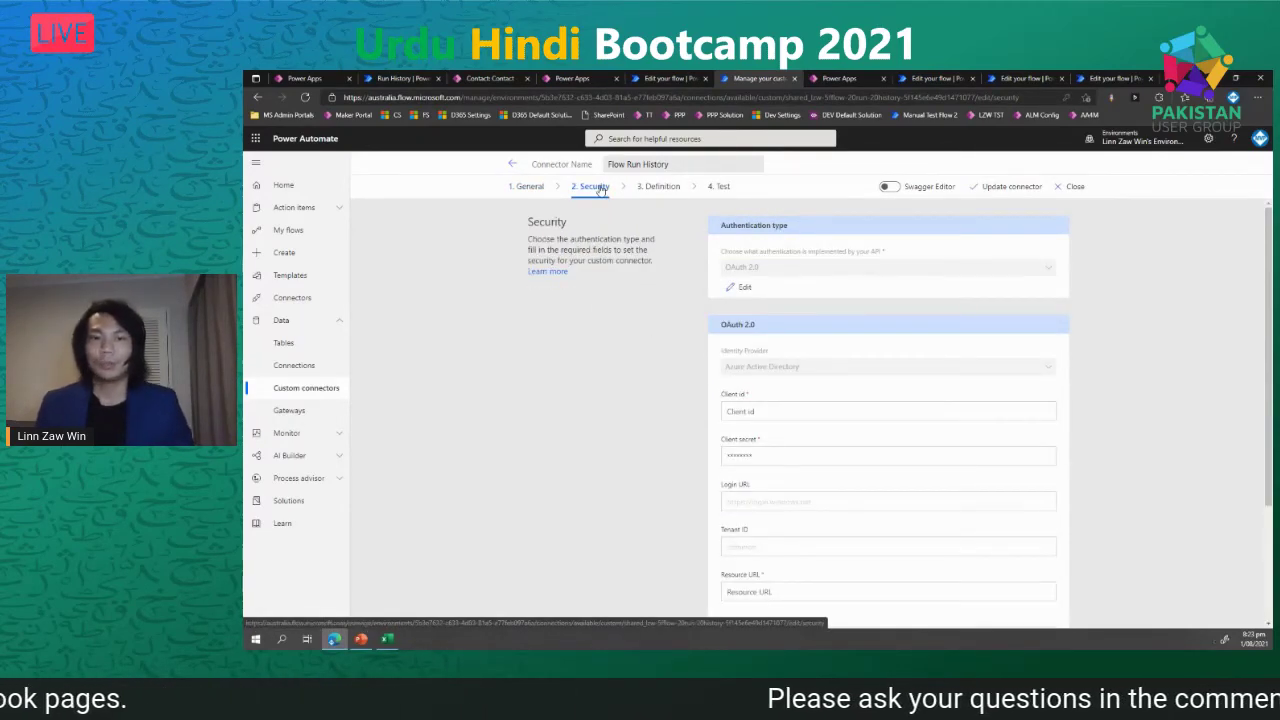
scroll(638, 320, down, 3)
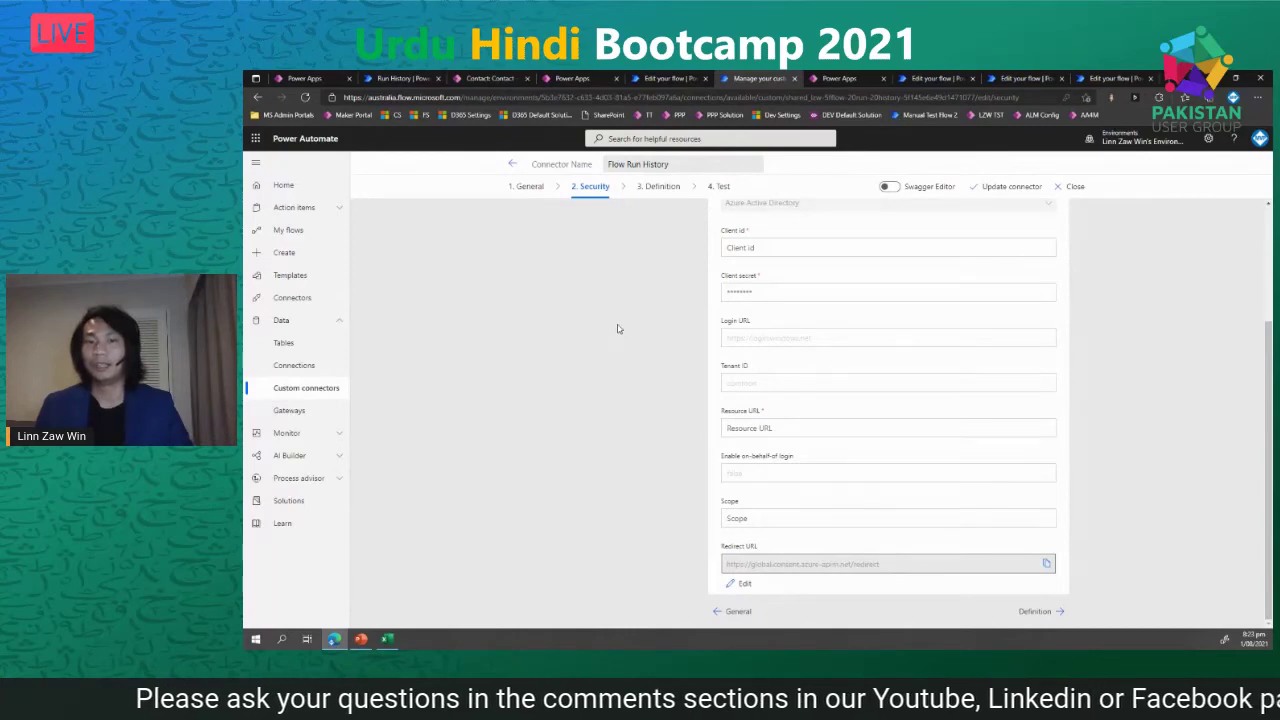
scroll(617, 337, up, 2)
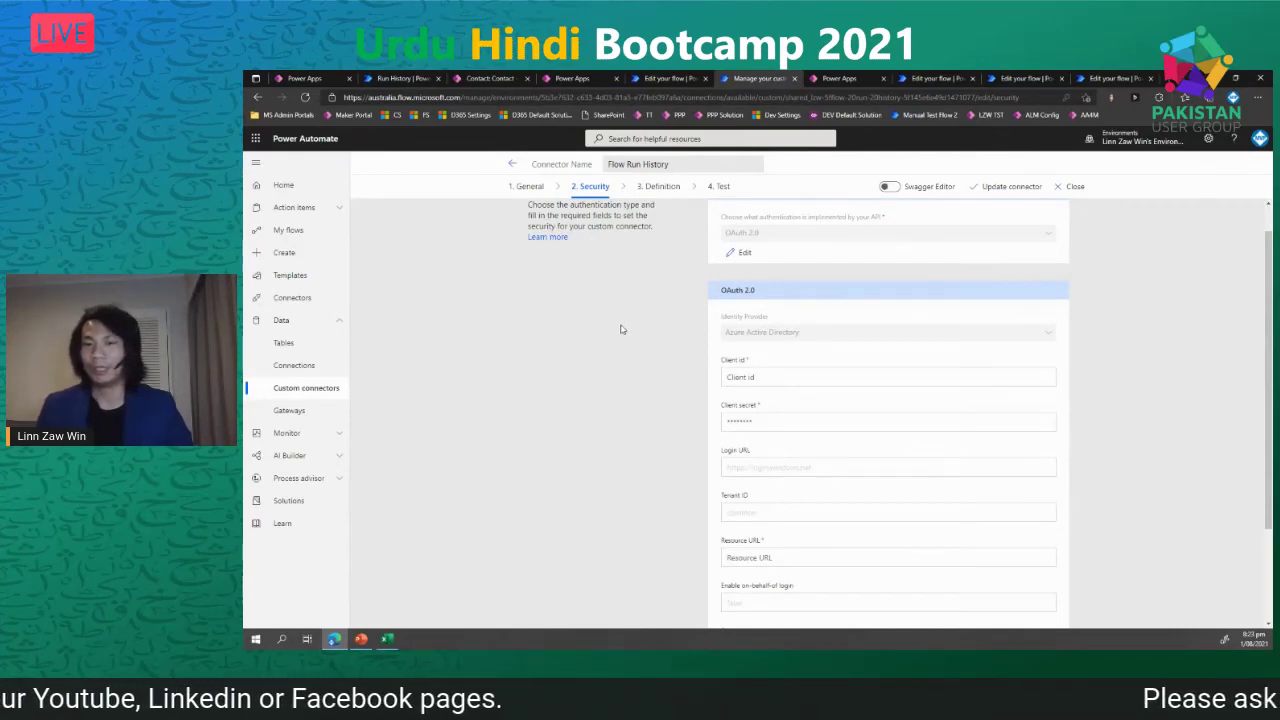
- Examine the GetFlowRuns action's definition and highlight environment_name, flow_name and runs in its request URL
click(652, 190)
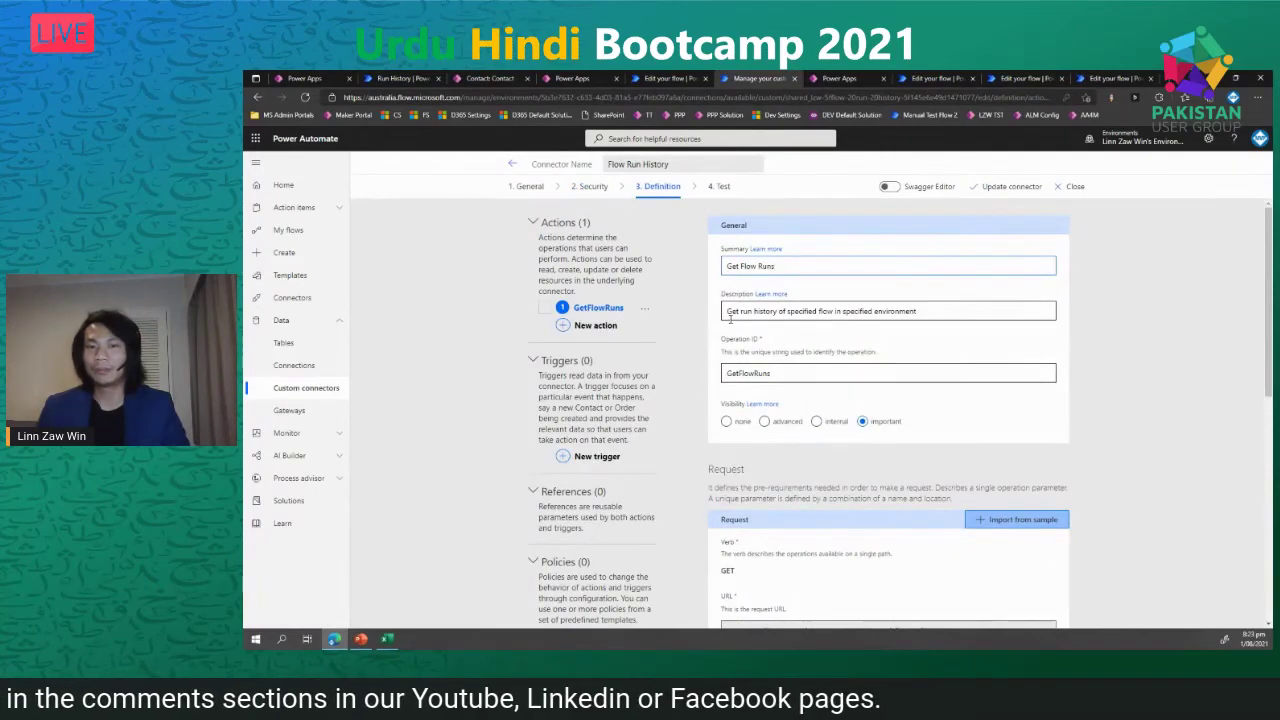
scroll(730, 320, down, 3)
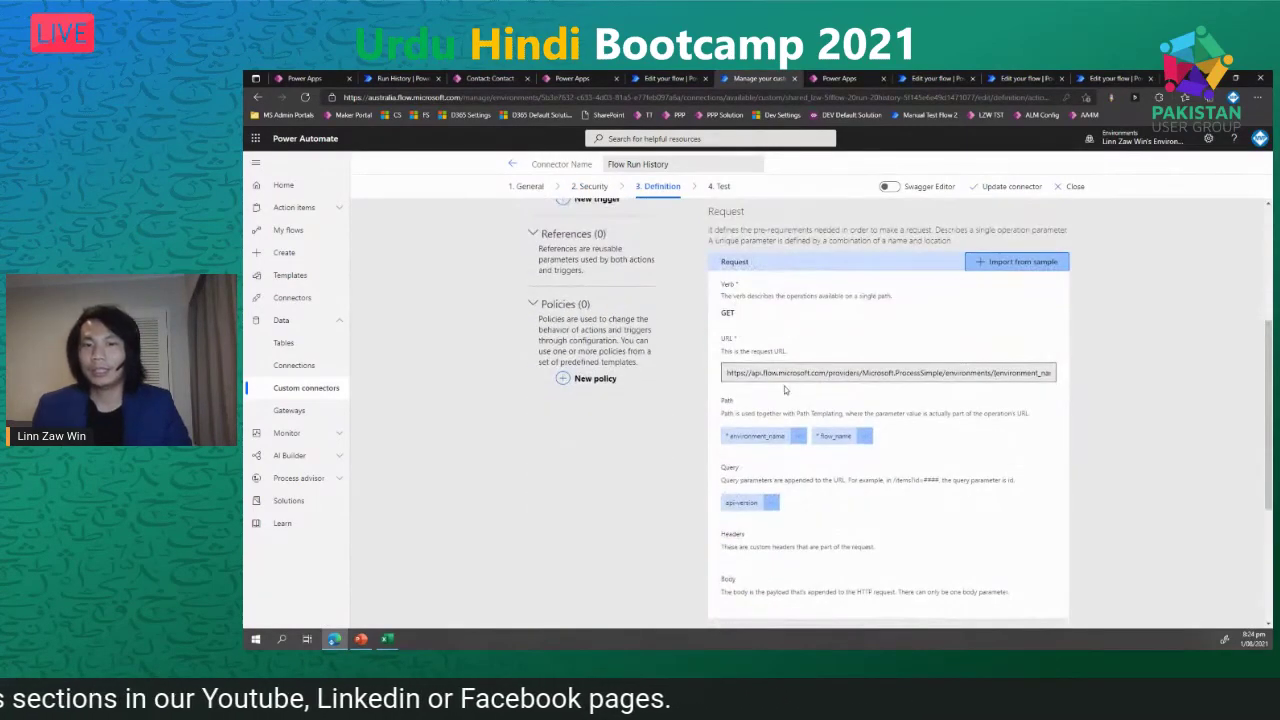
drag(750, 372, 1095, 386)
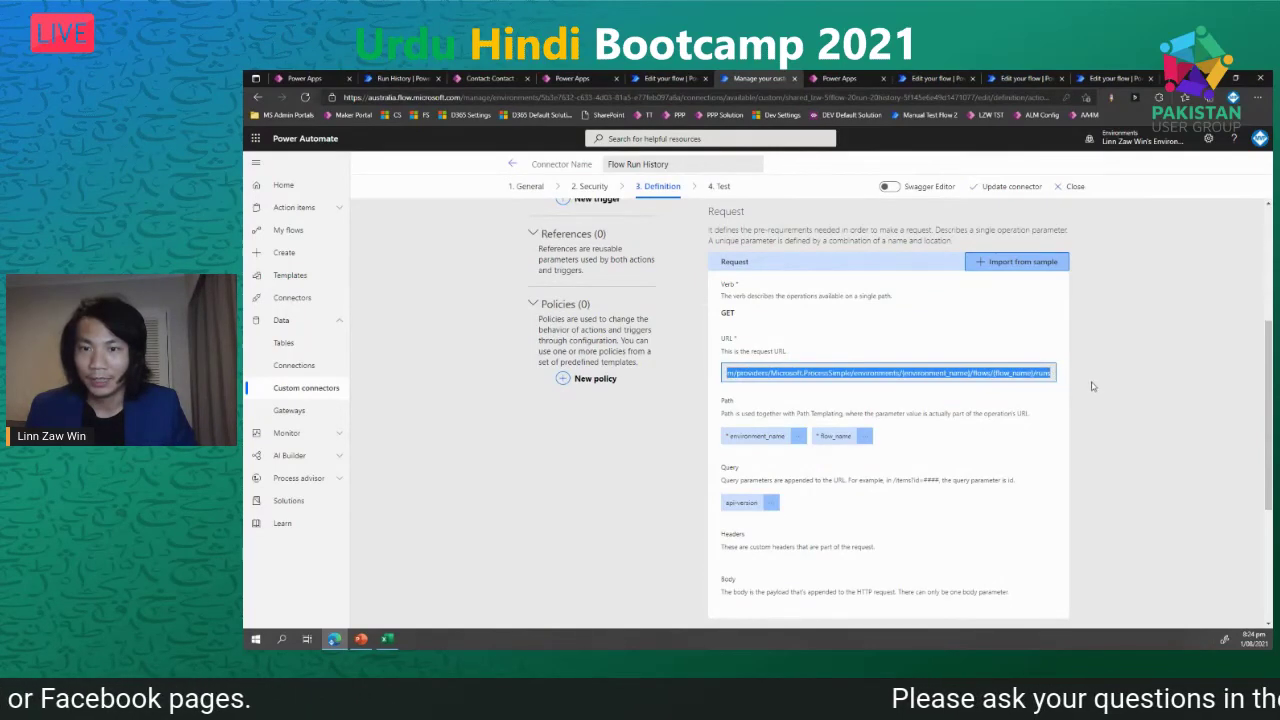
click(915, 374)
drag(908, 375, 969, 374)
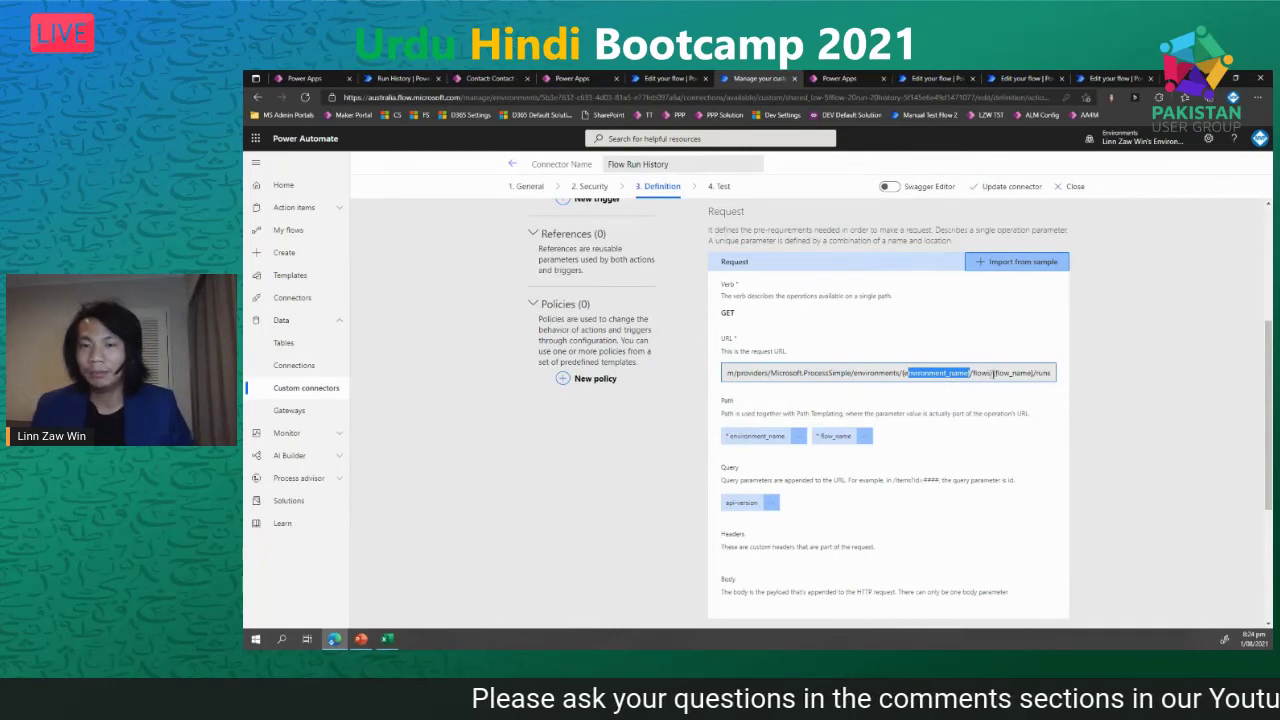
drag(993, 373, 1031, 376)
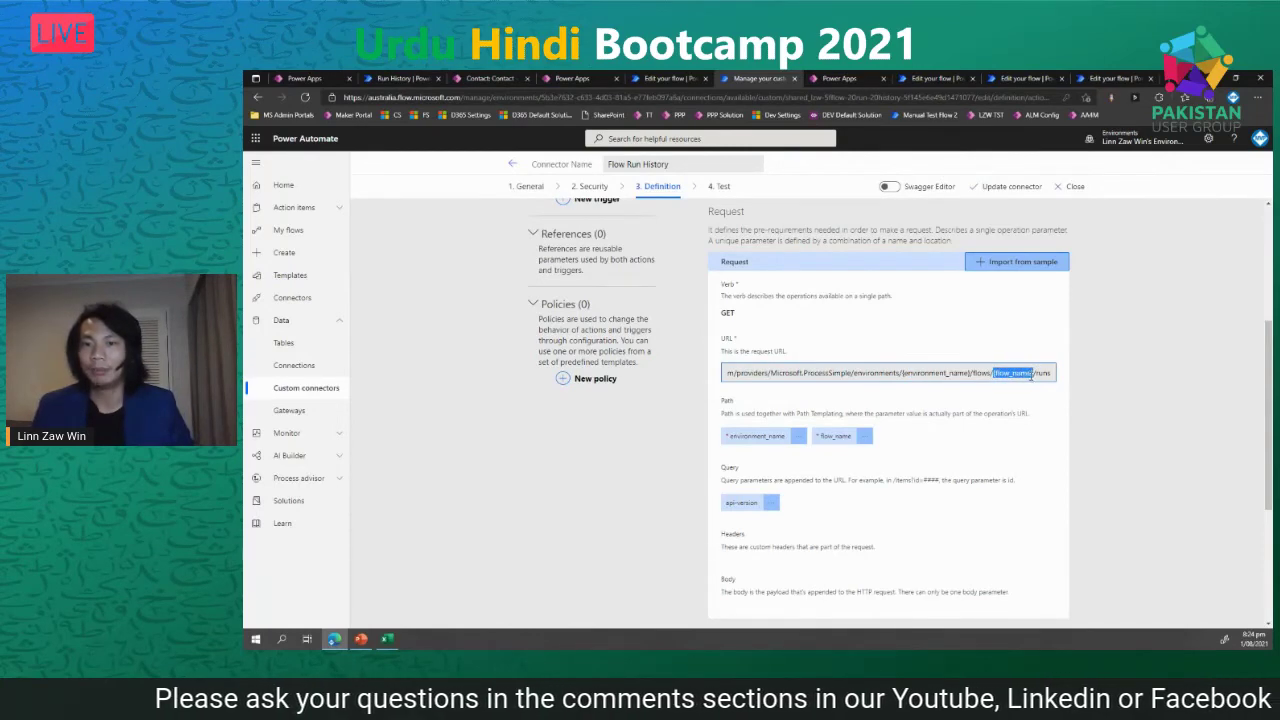
double_click(1041, 374)
scroll(935, 479, down, 2)
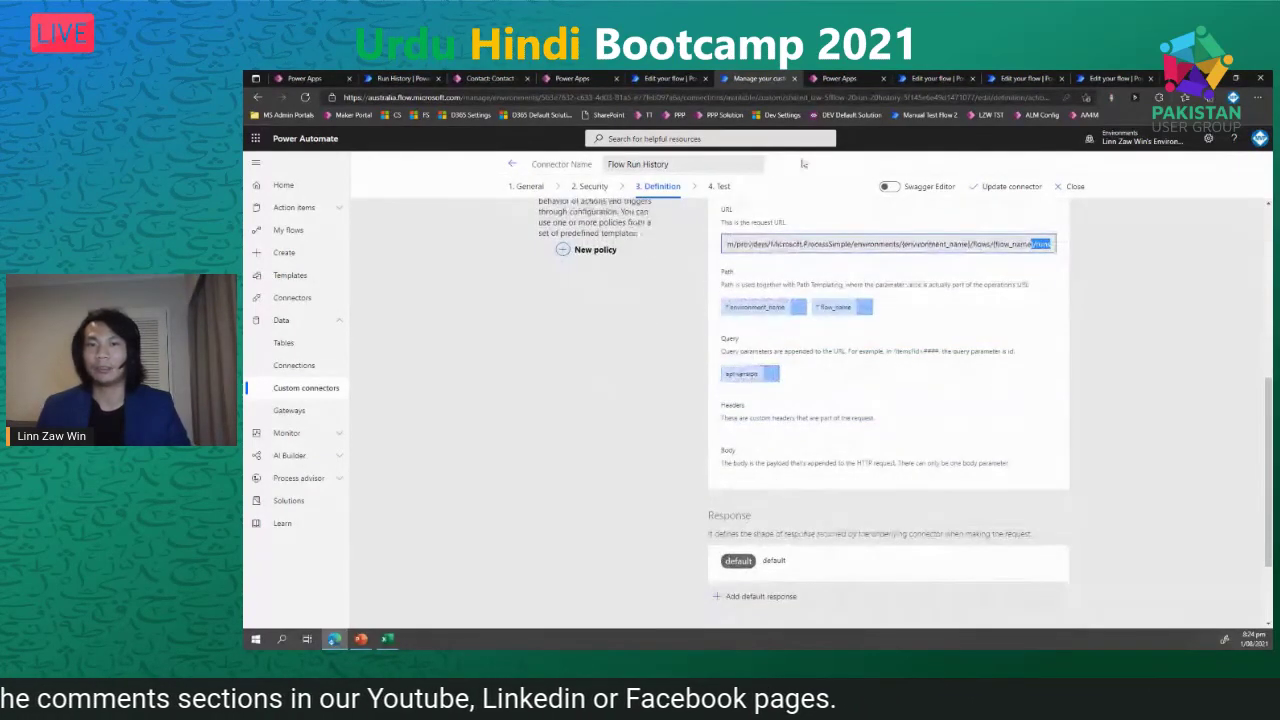
- Return to the Manual - Get Flow Run by Record ID flow and expand Parse Flow Runs JSON and Apply to each flow run
click(735, 78)
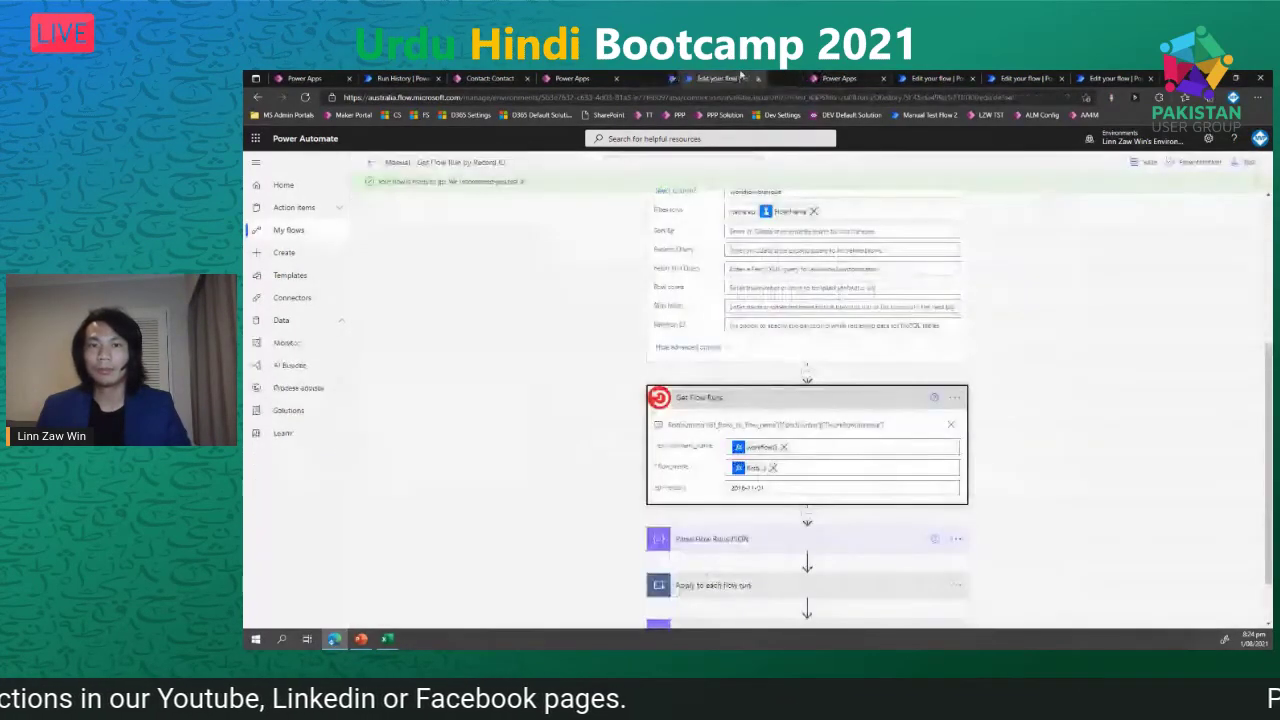
scroll(755, 483, down, 2)
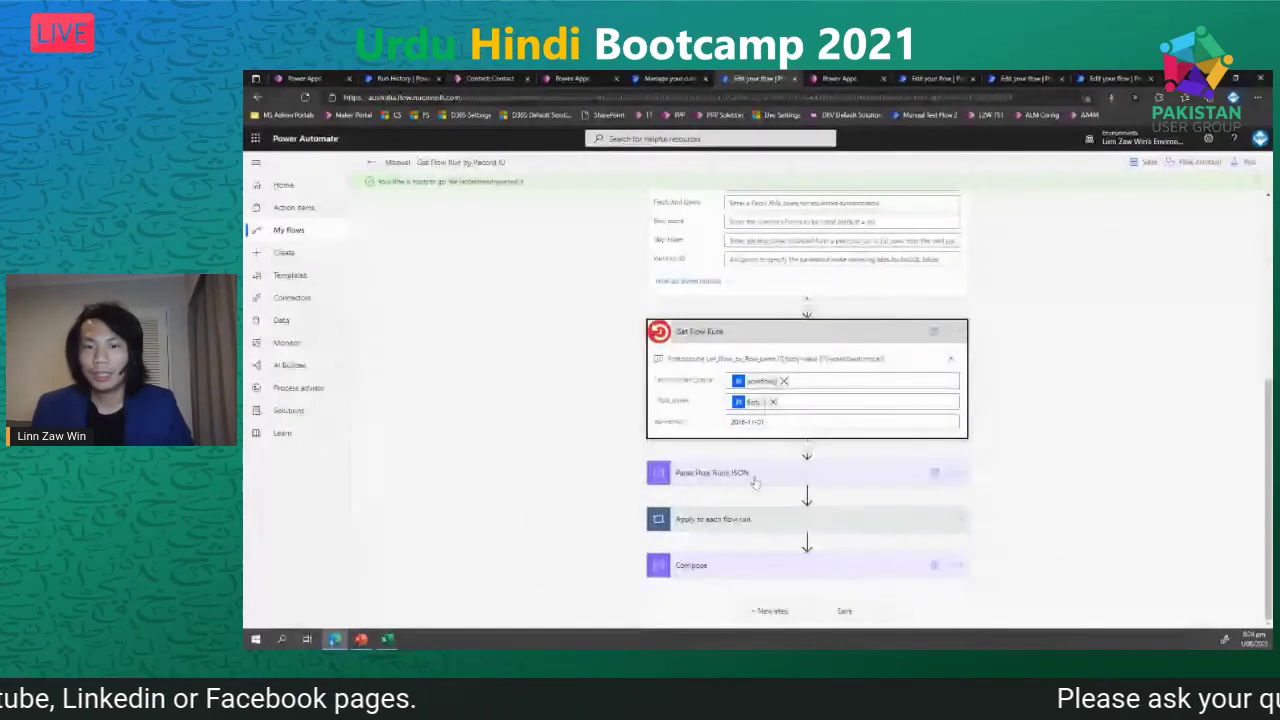
click(755, 478)
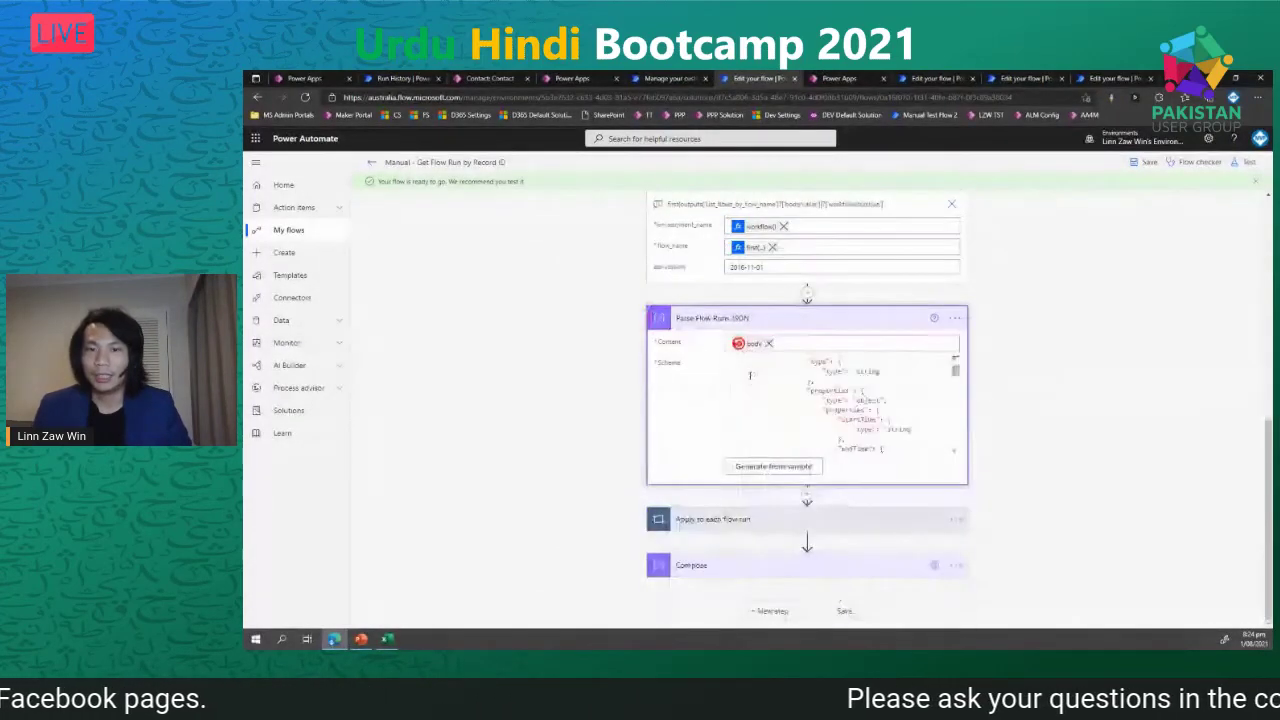
scroll(750, 375, down, 10)
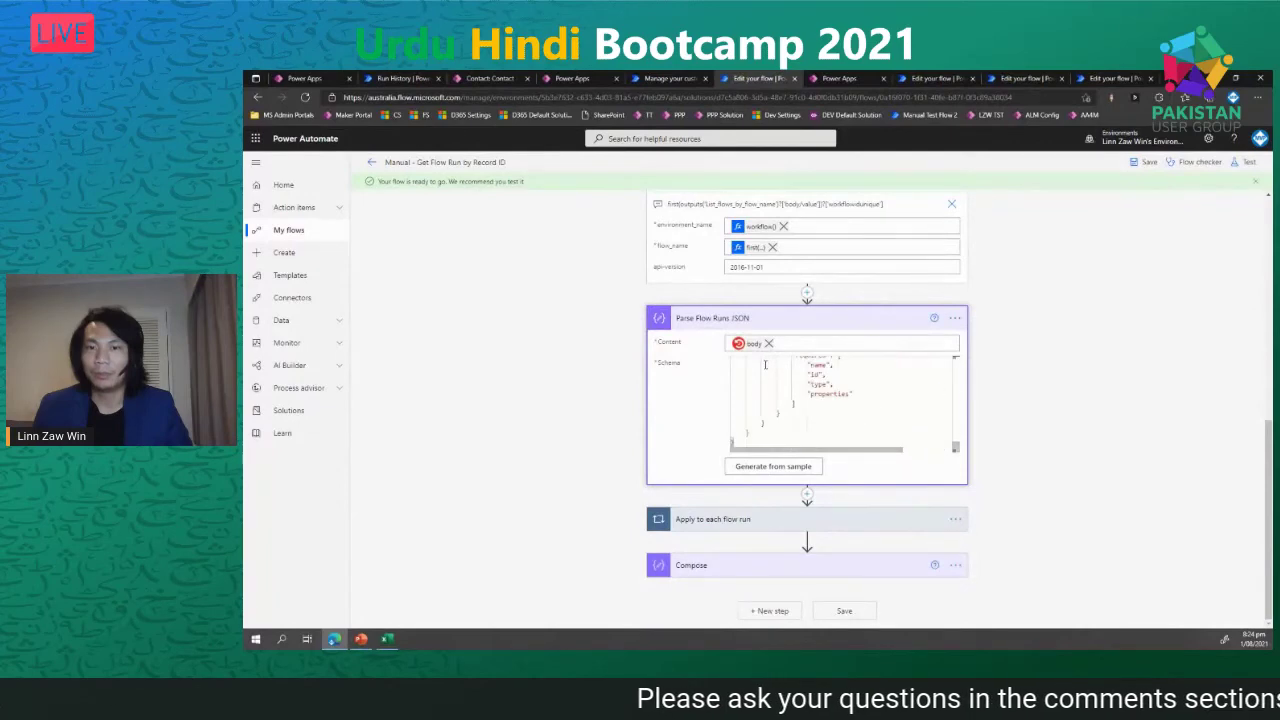
click(748, 520)
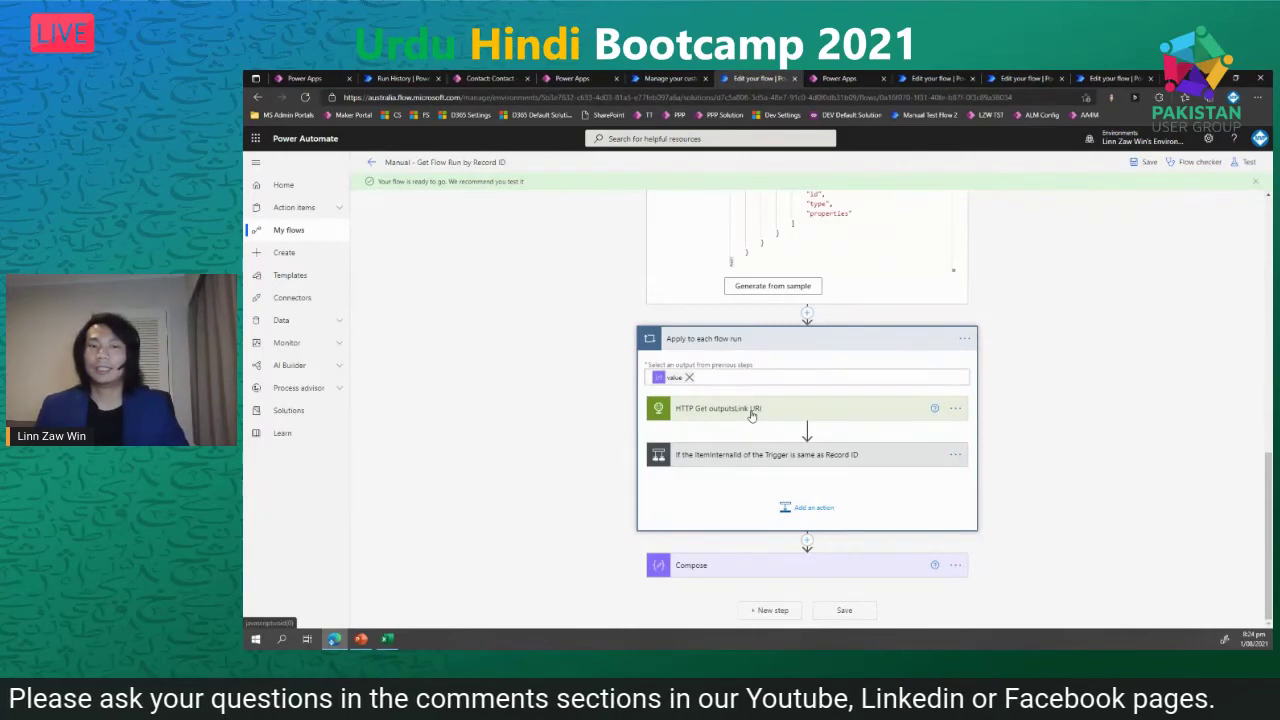
- Switch to the exported run history in Excel and inspect row 5's run link, trigger input and trigger output cells
click(387, 638)
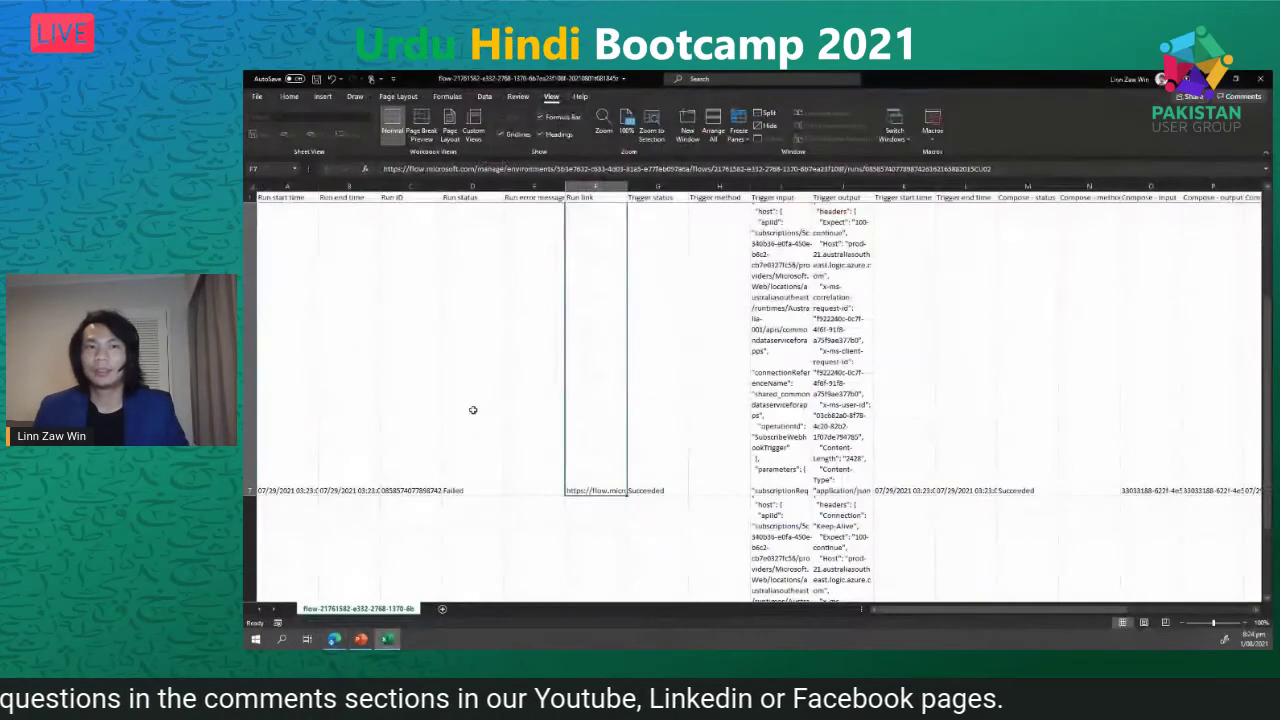
key(Left)
key(Left)
key(Left)
key(Left)
key(Left)
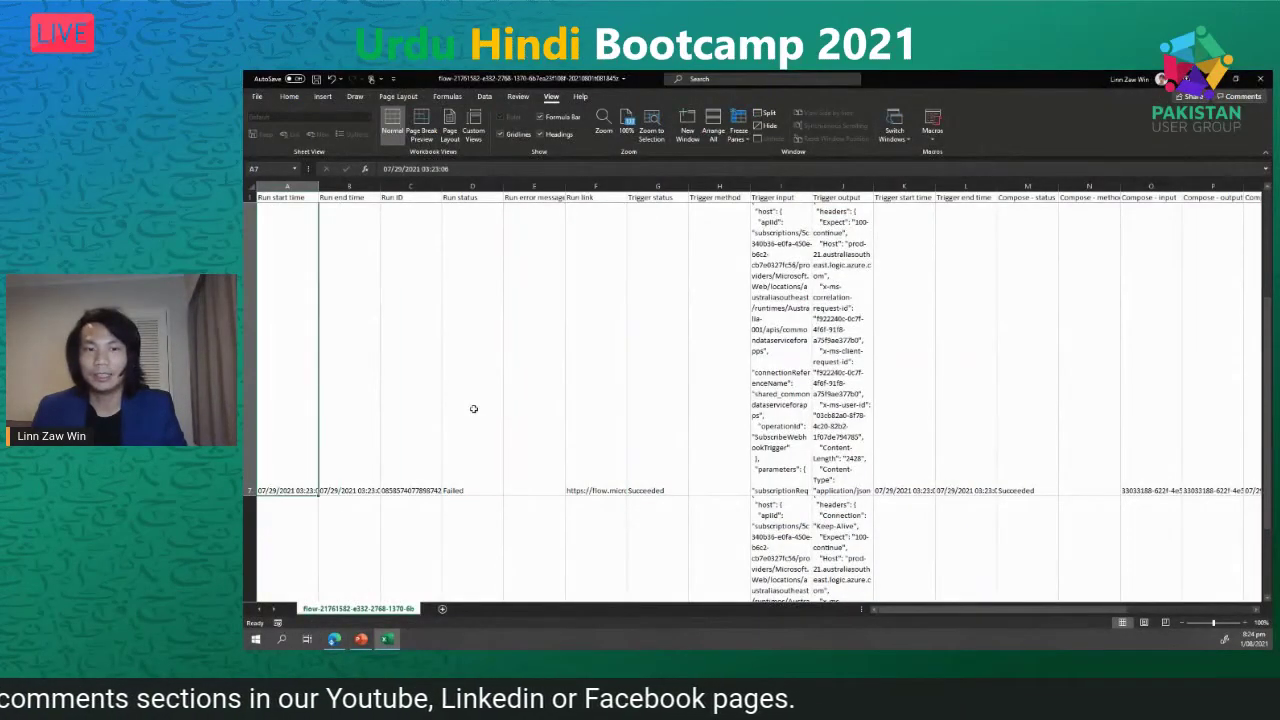
key(Down)
key(Down)
key(Right)
key(Right)
key(Right)
key(Right)
key(Right)
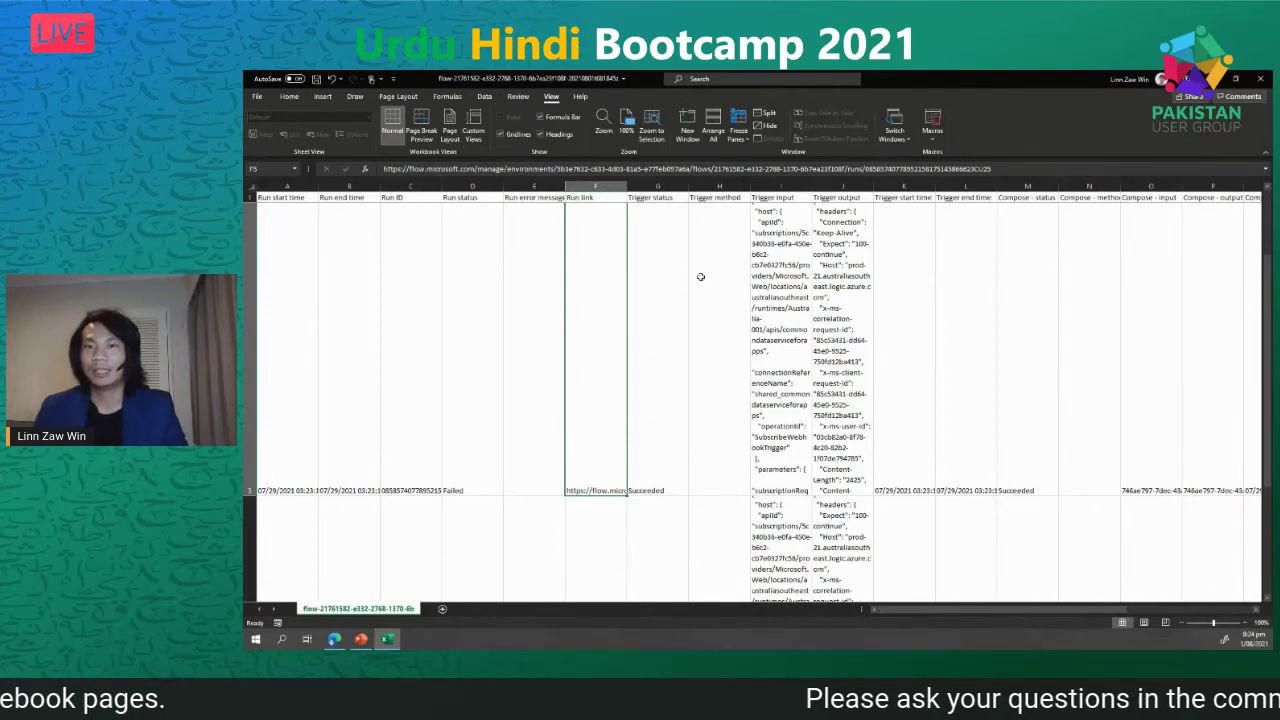
click(802, 298)
click(828, 297)
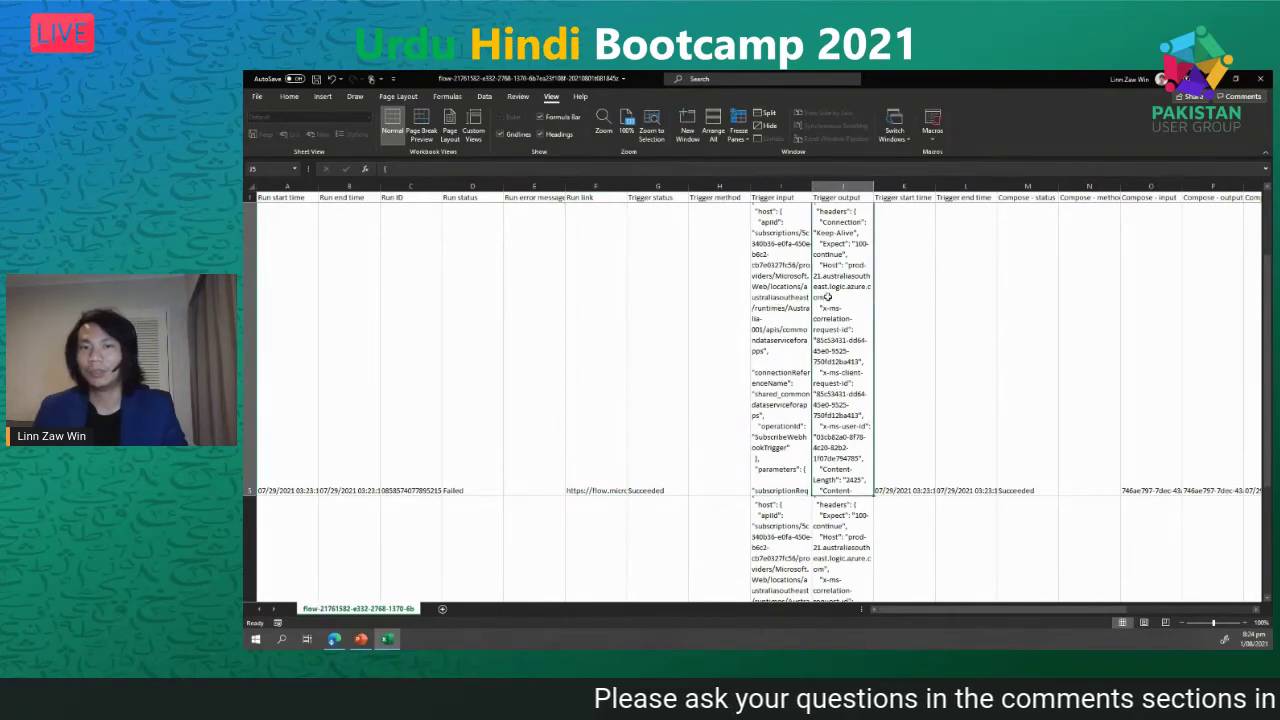
- Back in the flow, expand HTTP Get outputsLink URI and the Record ID condition, and copy ItemInternalId from the condition's comment
click(610, 310)
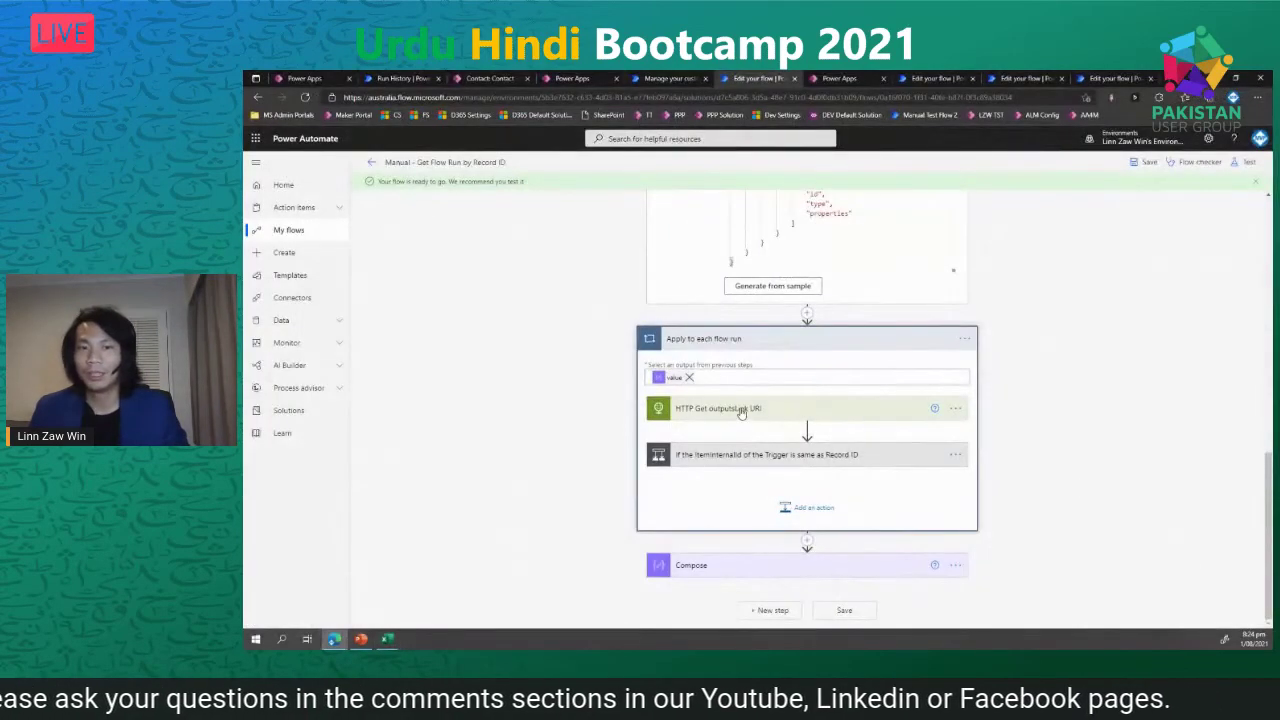
click(710, 408)
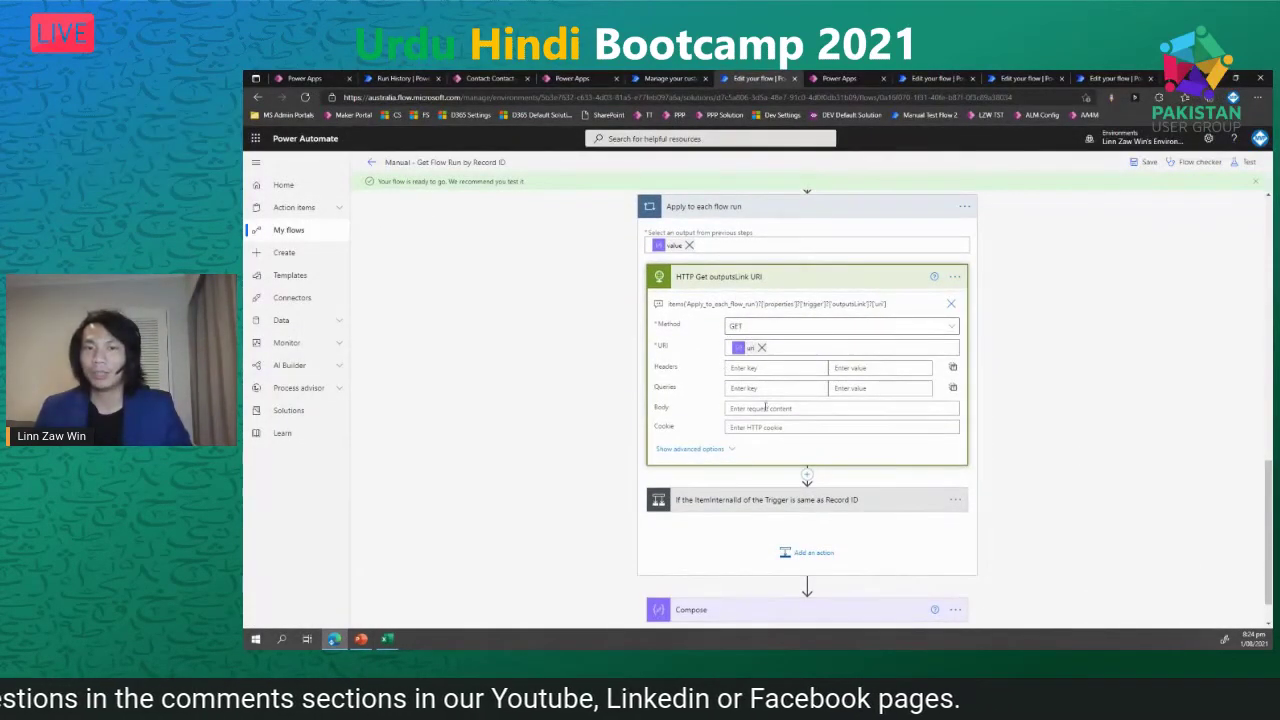
click(740, 497)
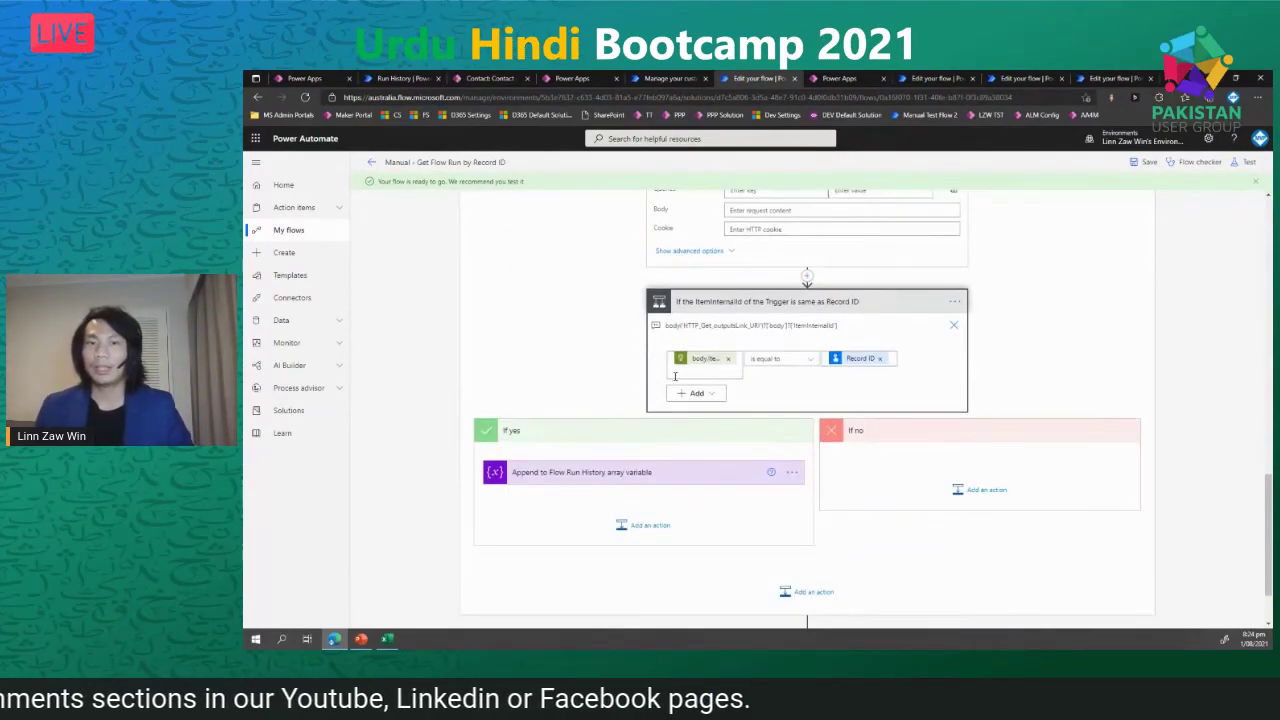
double_click(805, 325)
key(ctrl+c)
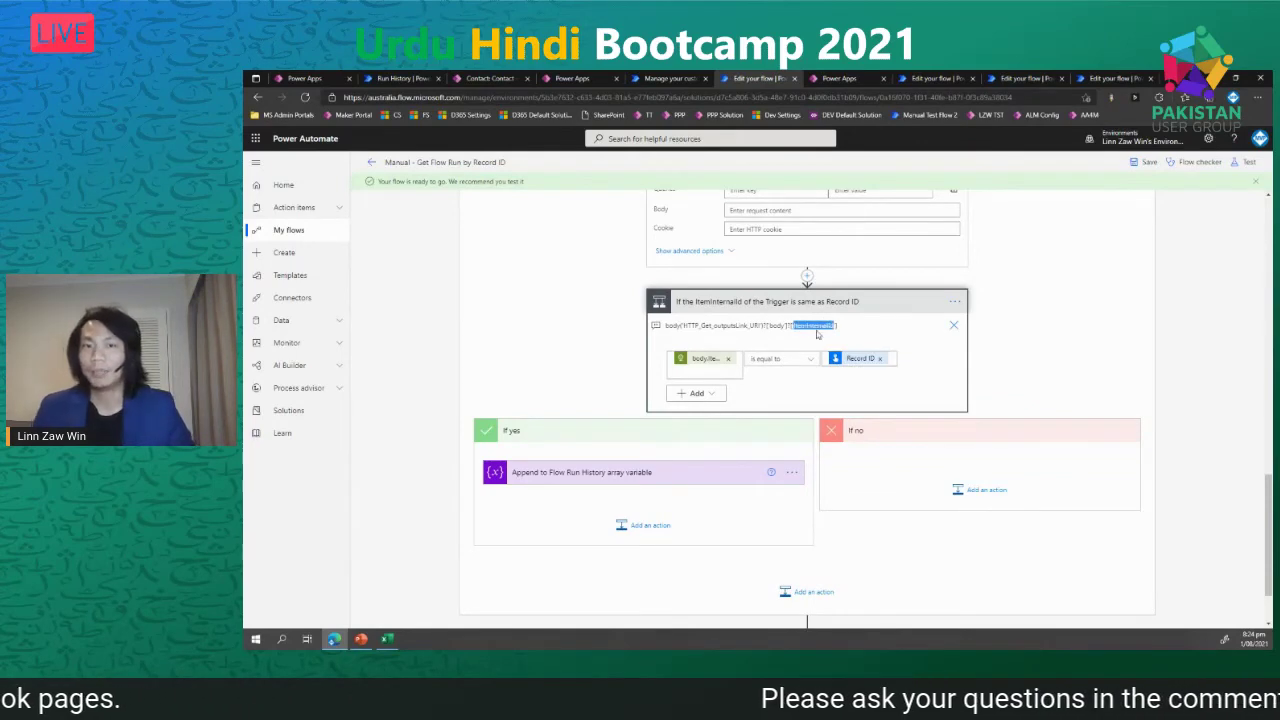
- In the exported run history in Excel, widen the Trigger output column and highlight the ItemInternalId line in row 5's cell
click(387, 638)
key(ctrl+f)
key(ctrl+v)
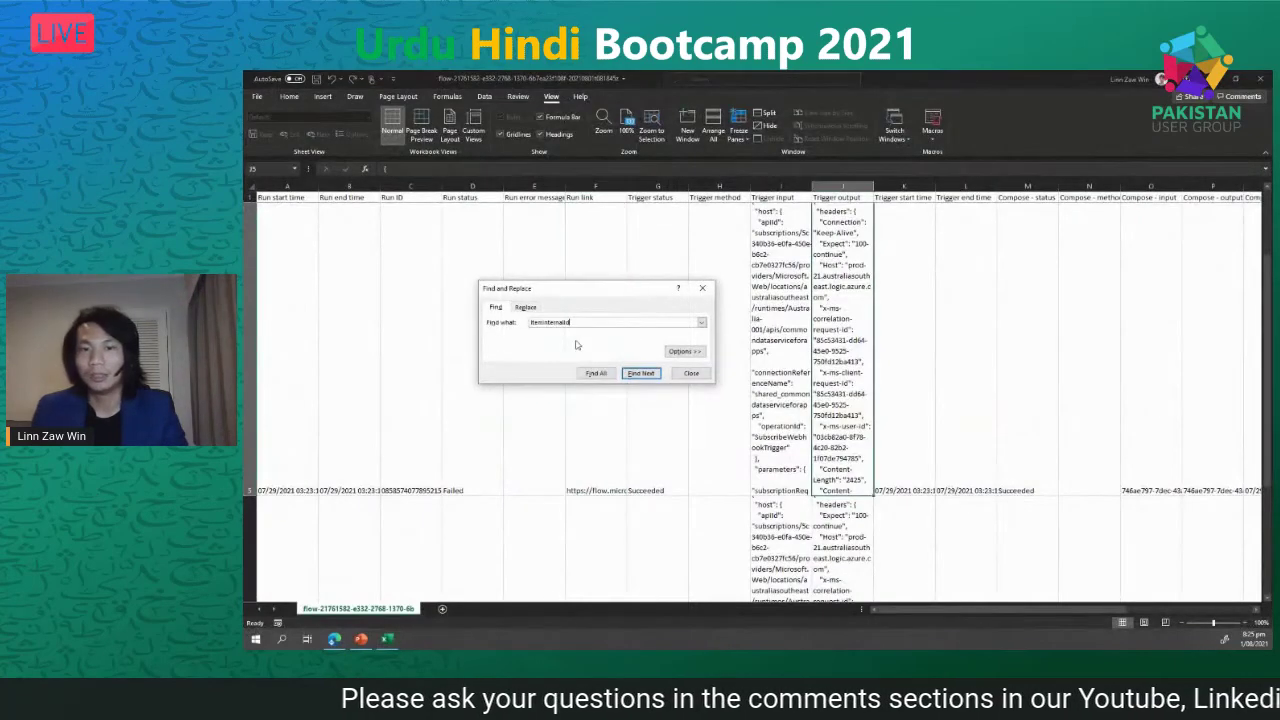
key(Escape)
drag(874, 187, 1051, 187)
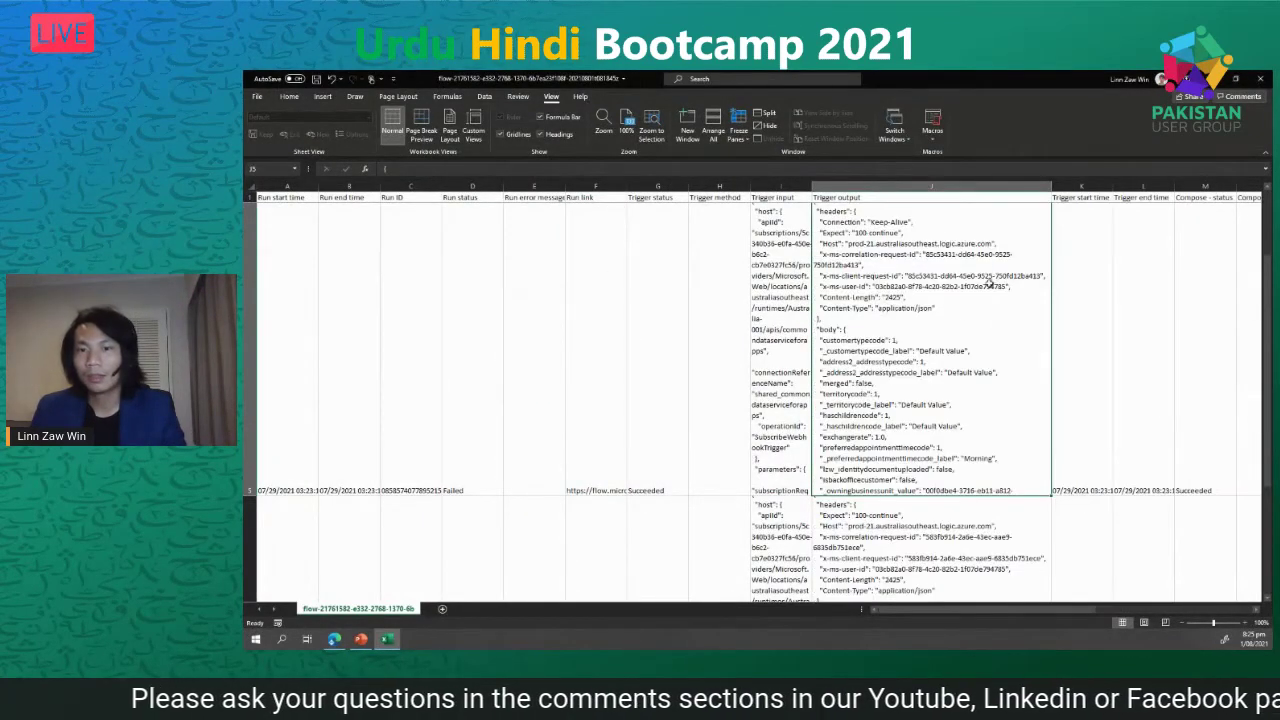
scroll(957, 323, down, 3)
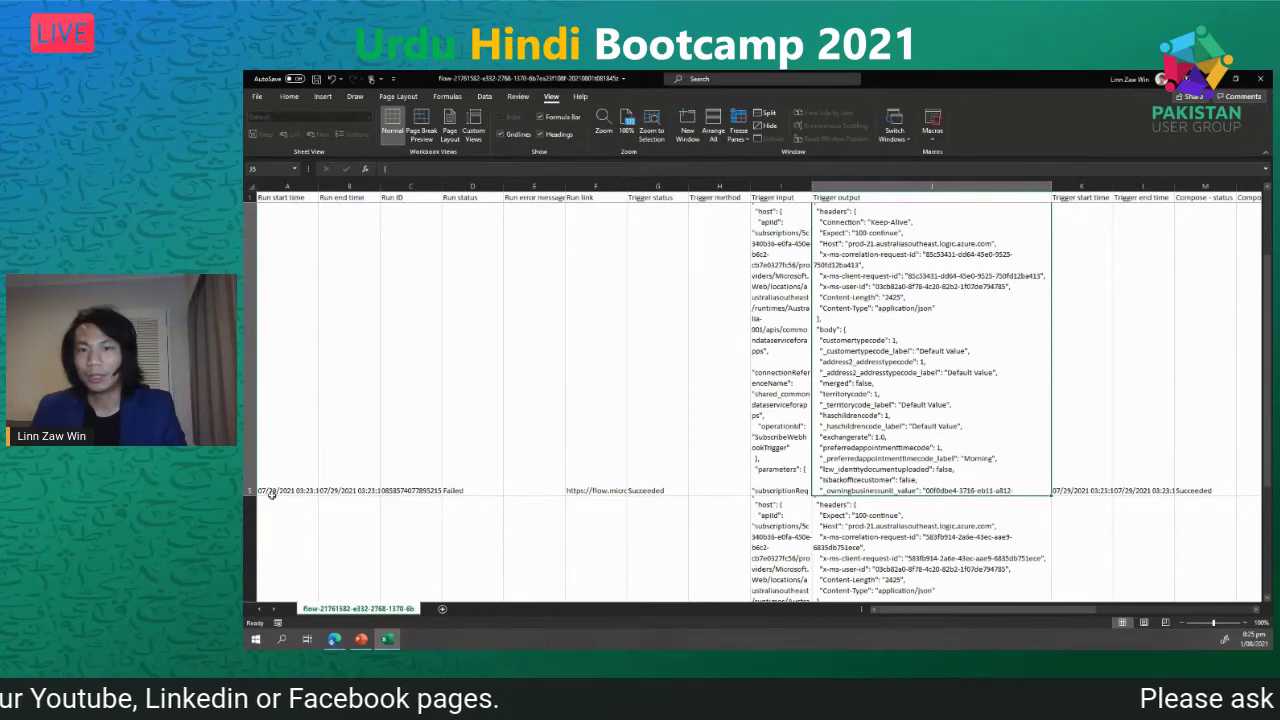
double_click(878, 445)
drag(822, 542, 1020, 542)
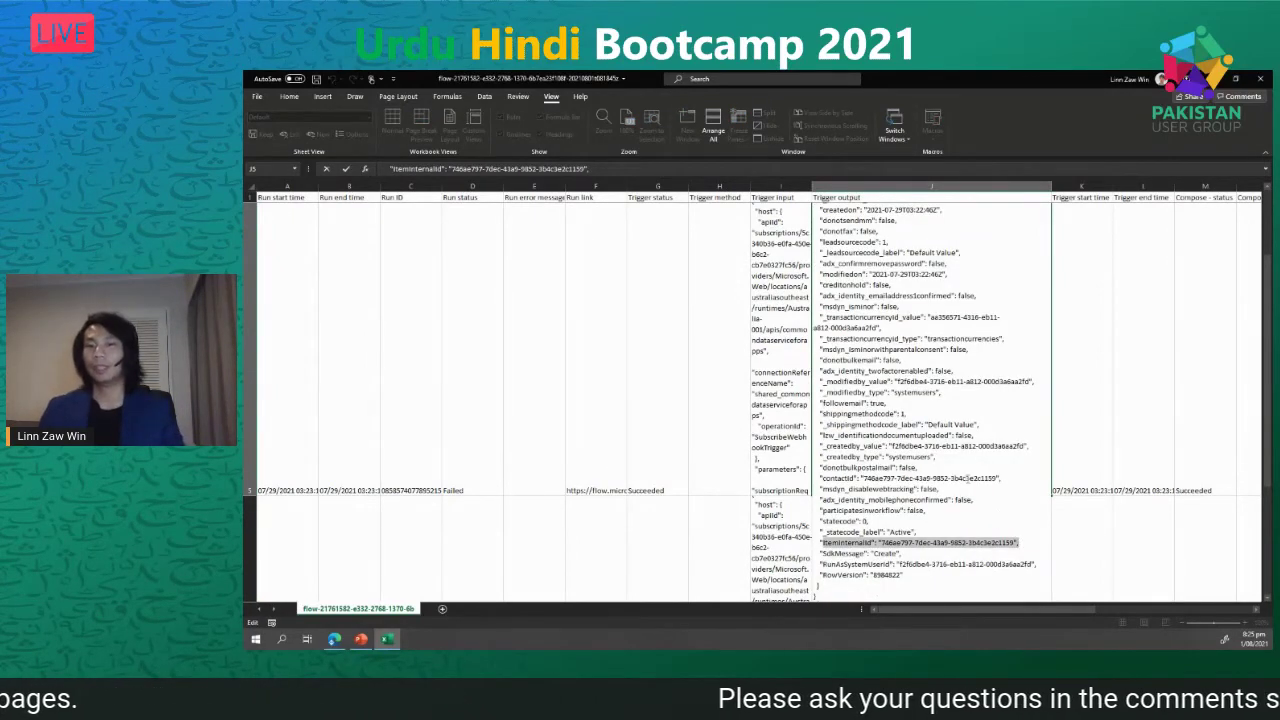
- Return to the flow, review the Record ID trigger input, and expand Append to Flow Run History array variable and the final Compose action
key(alt+Tab)
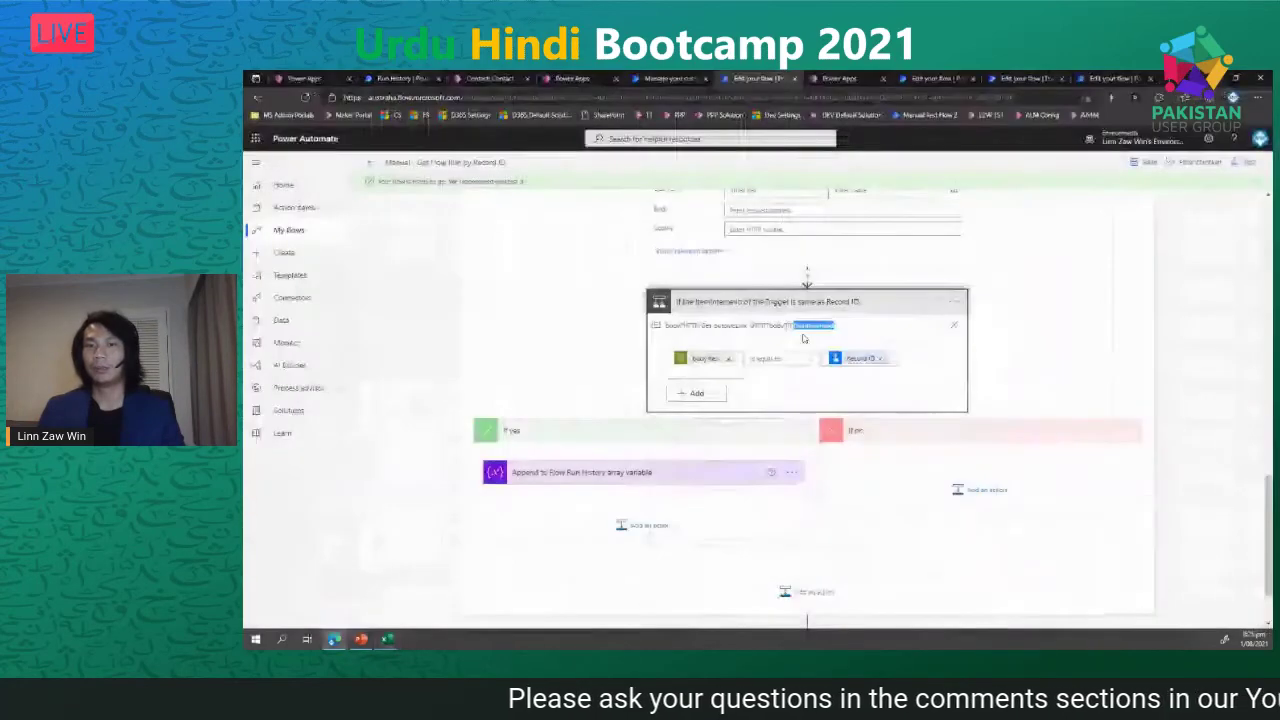
scroll(820, 311, up, 10)
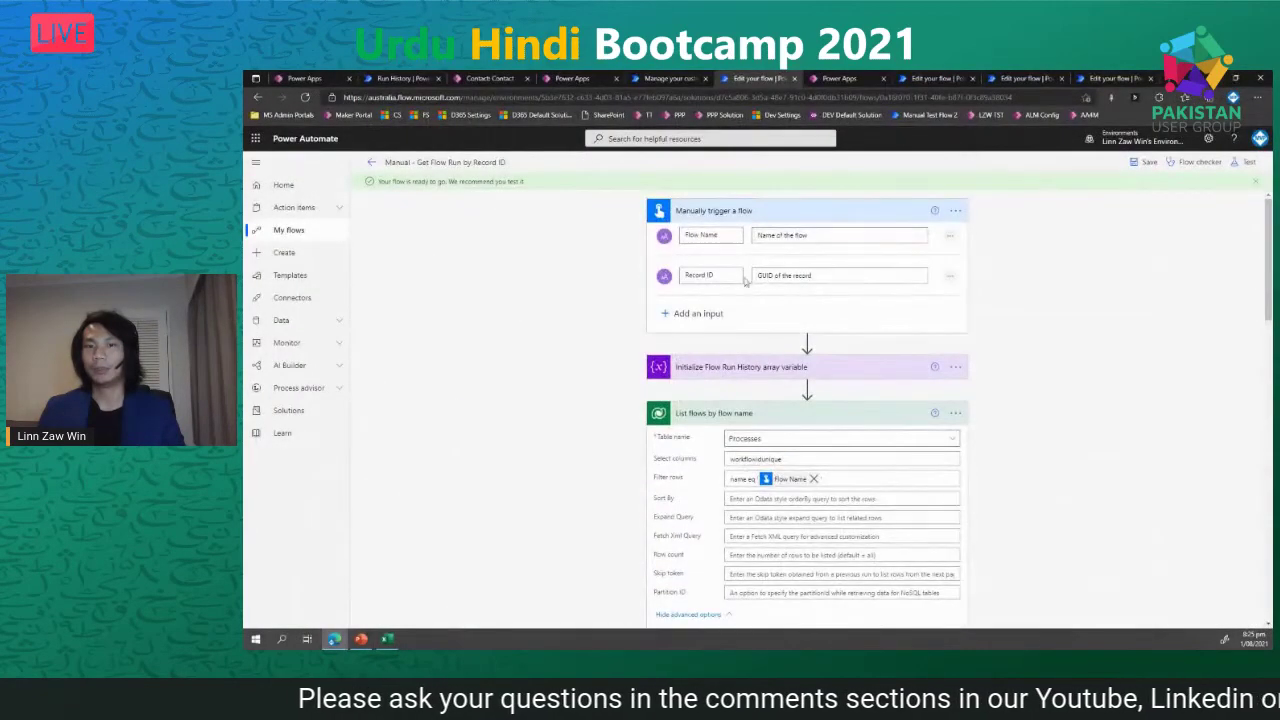
scroll(810, 300, down, 15)
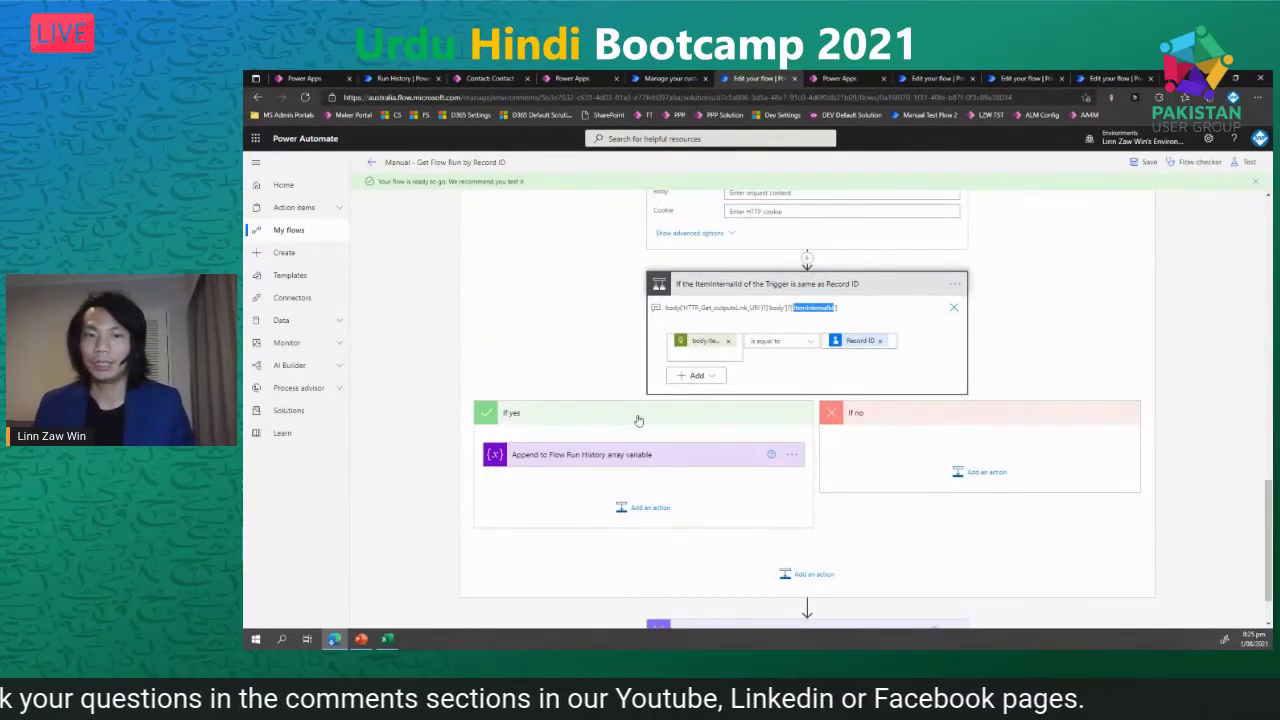
click(655, 455)
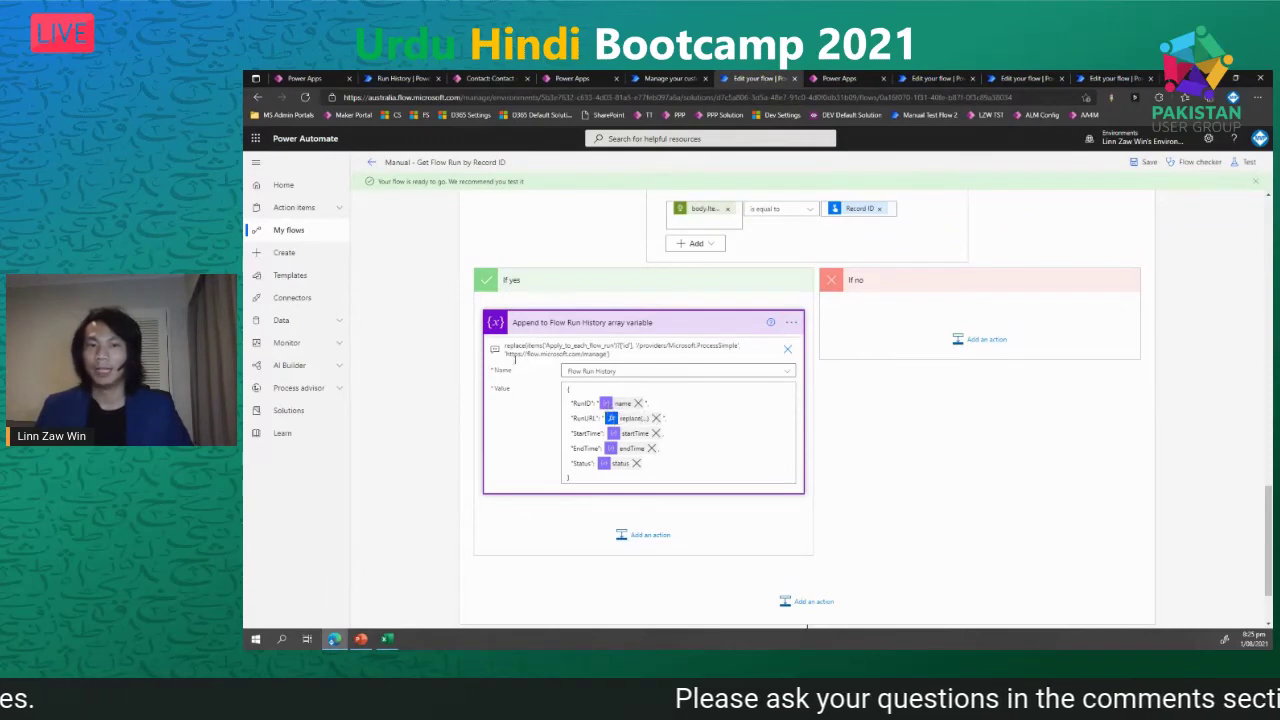
scroll(636, 378, down, 3)
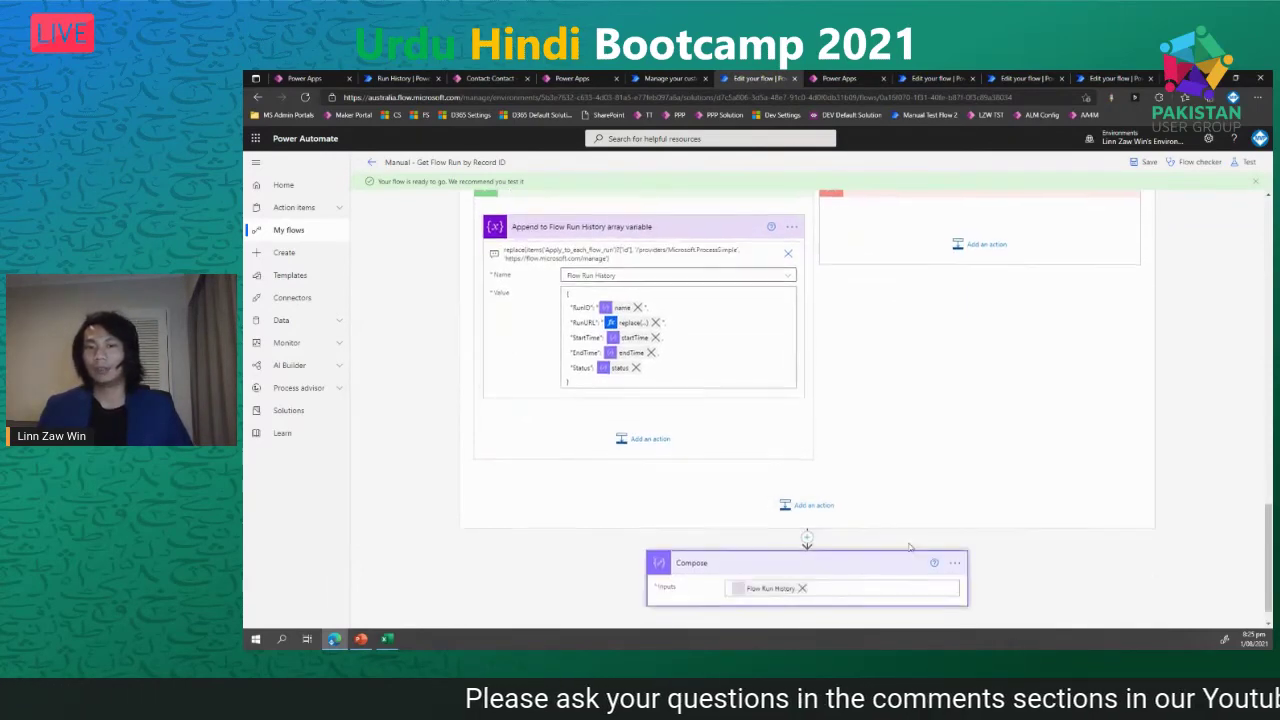
scroll(850, 569, down, 1)
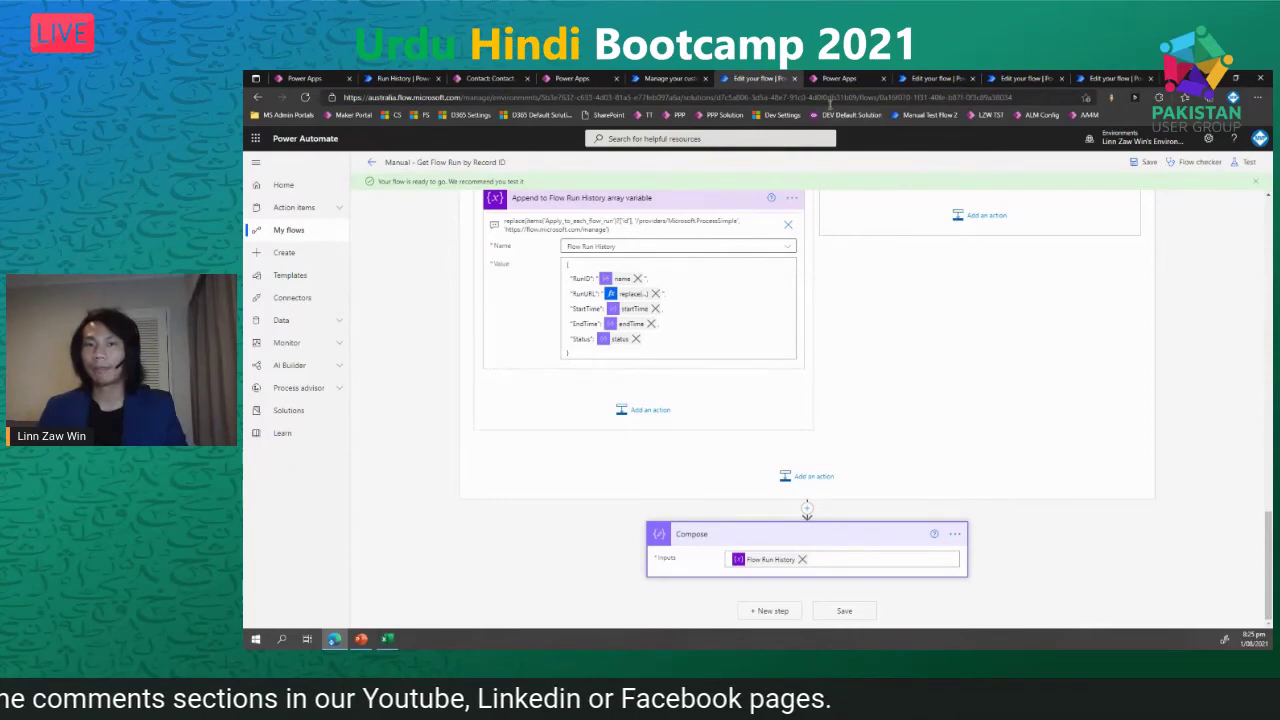
key(alt+Tab)
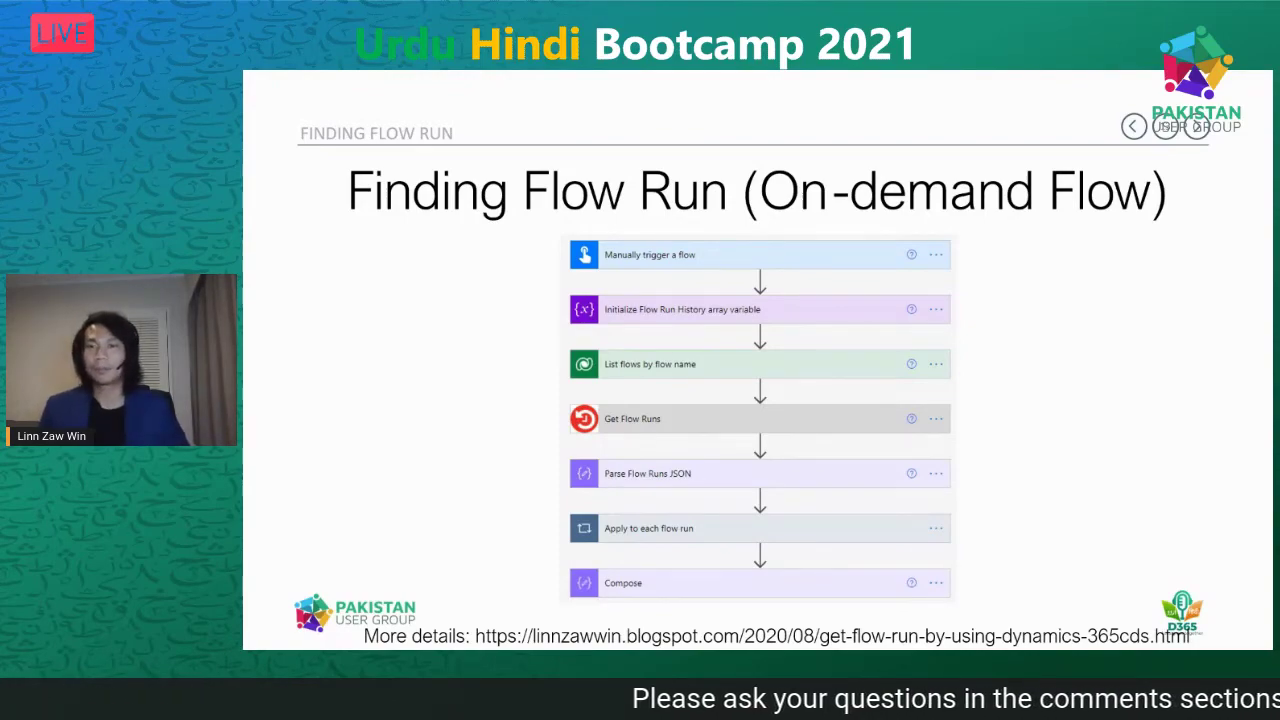
key(Right)
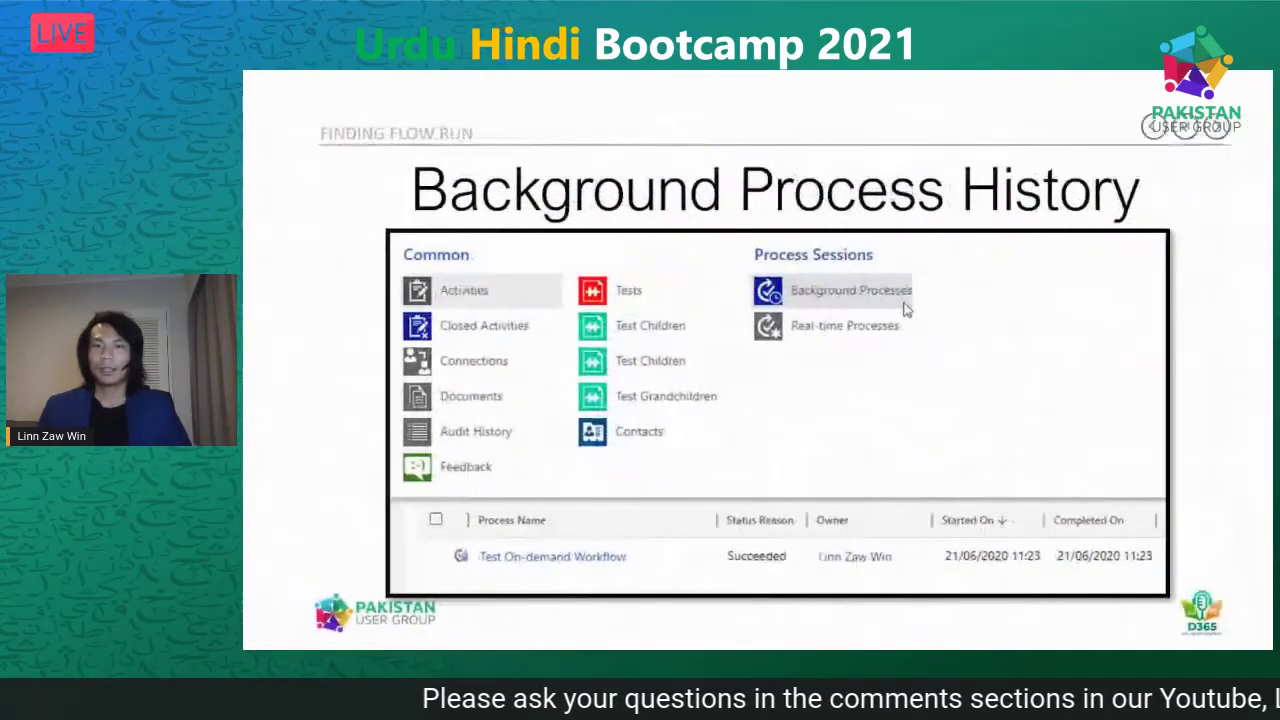
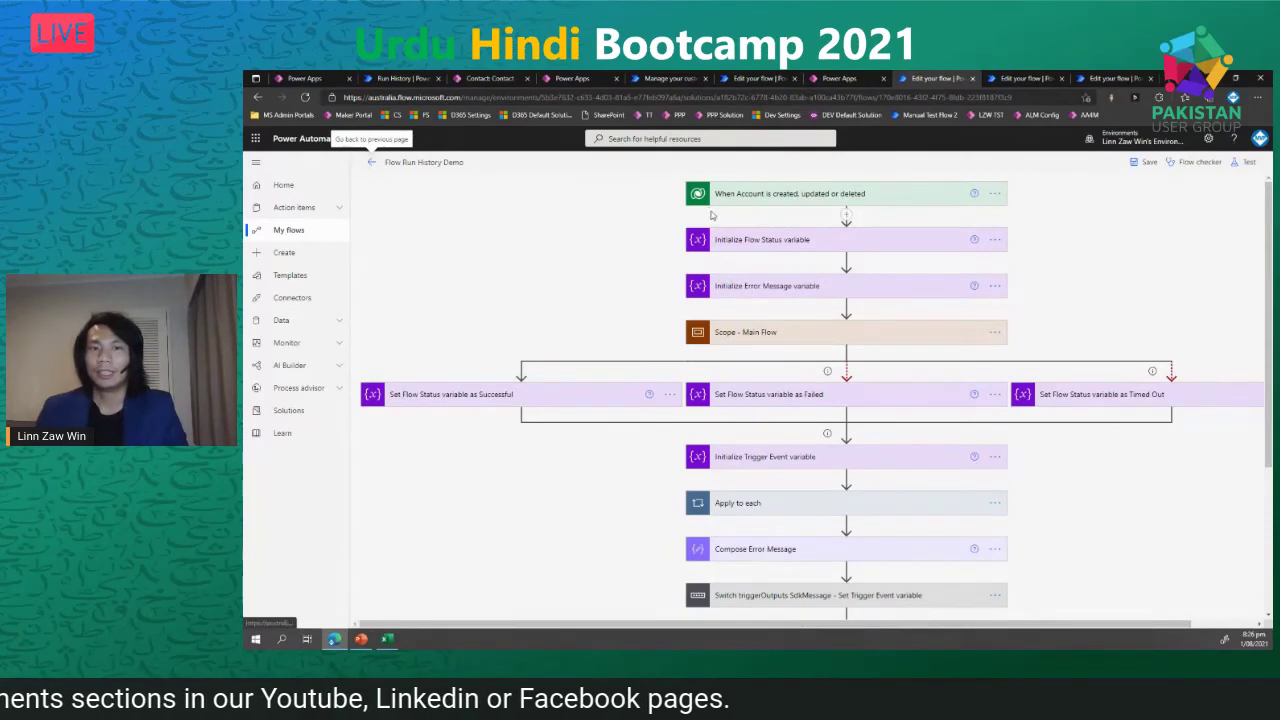
- Expand Scope - Main Flow in the Flow Run History Demo flow and review its actions and the status branches below
click(880, 334)
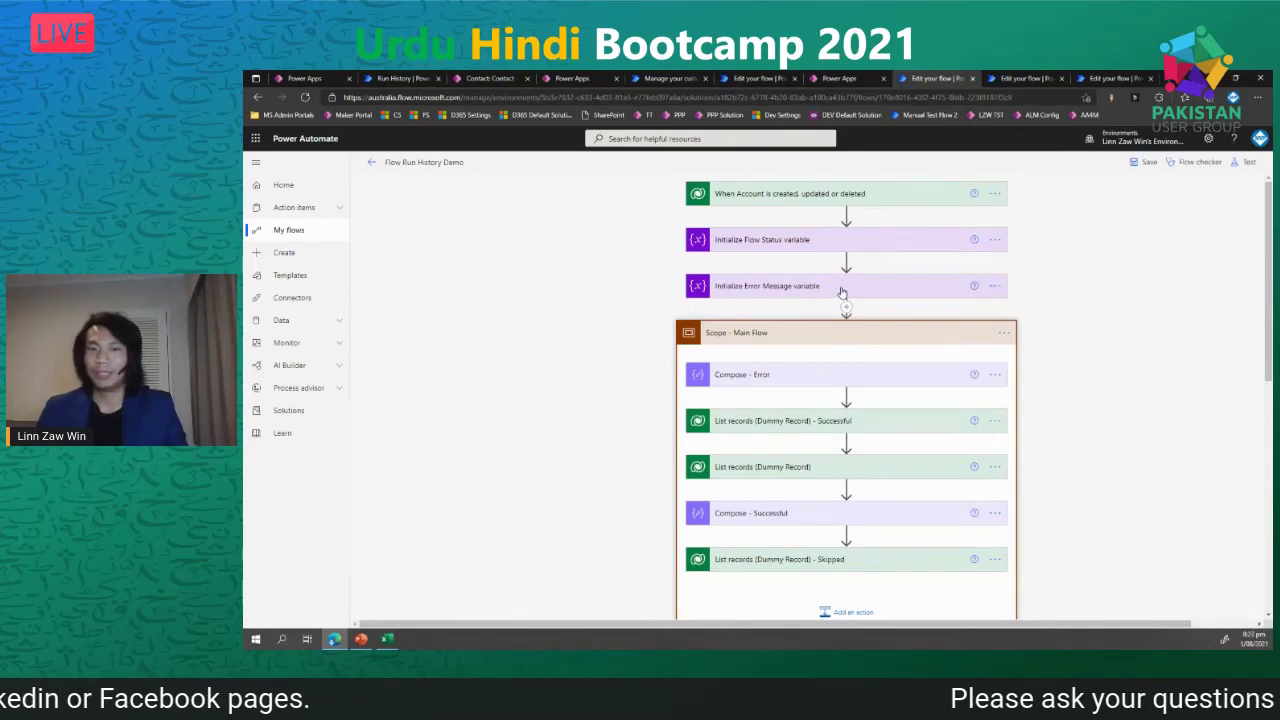
scroll(855, 315, down, 1)
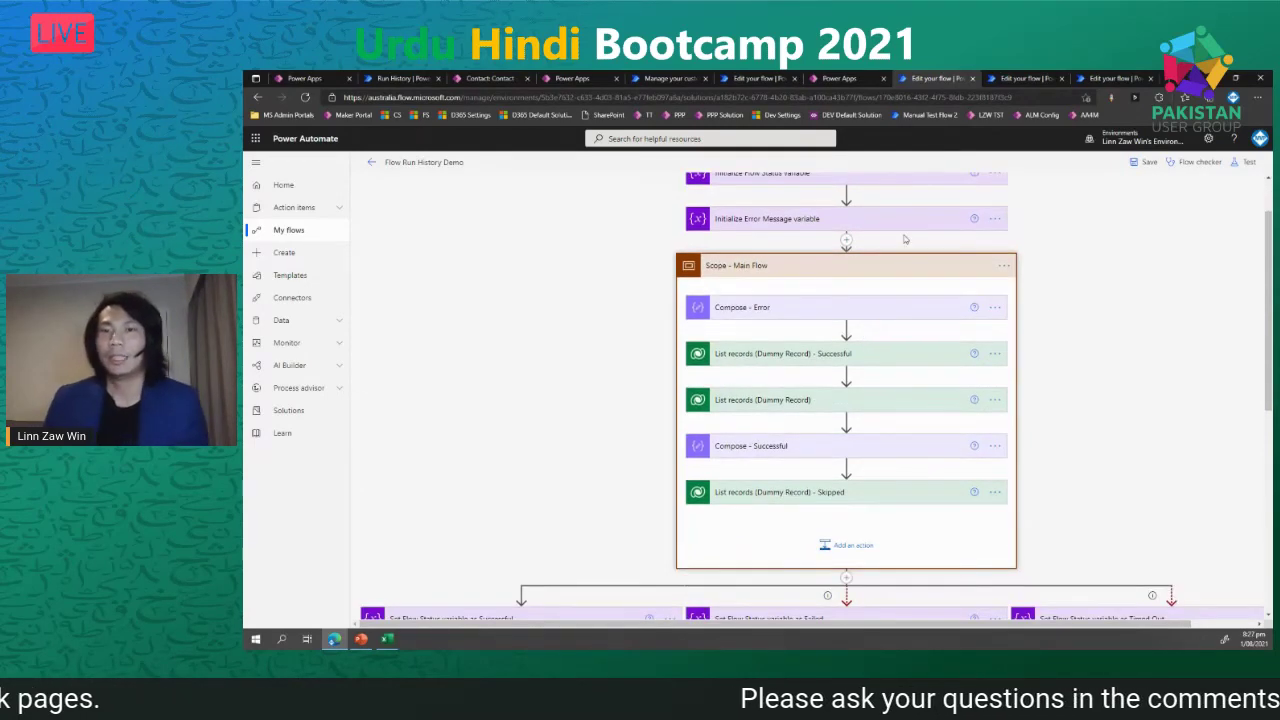
scroll(882, 222, up, 1)
scroll(848, 358, down, 2)
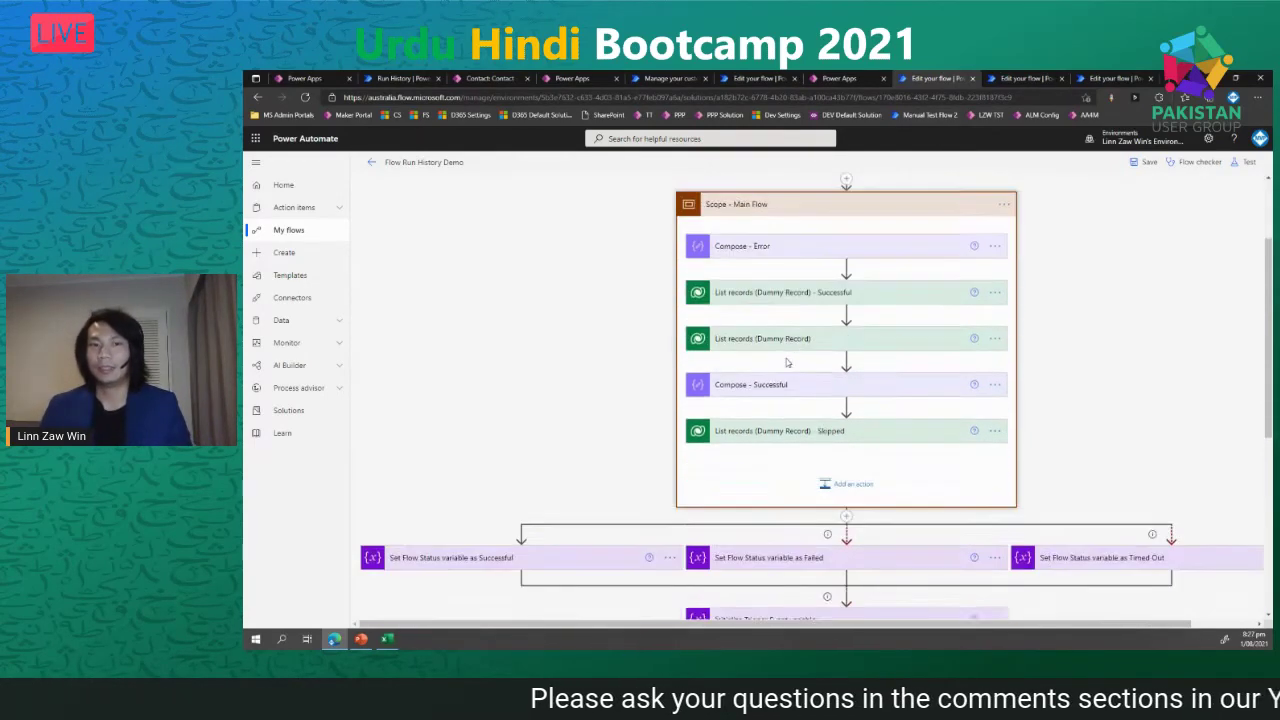
- Review the Flow Run History Demo flow alongside Child Flow - Log Flow Run History and Run Flow Run Logging Child Flow Demo
scroll(787, 363, down, 5)
scroll(727, 252, up, 6)
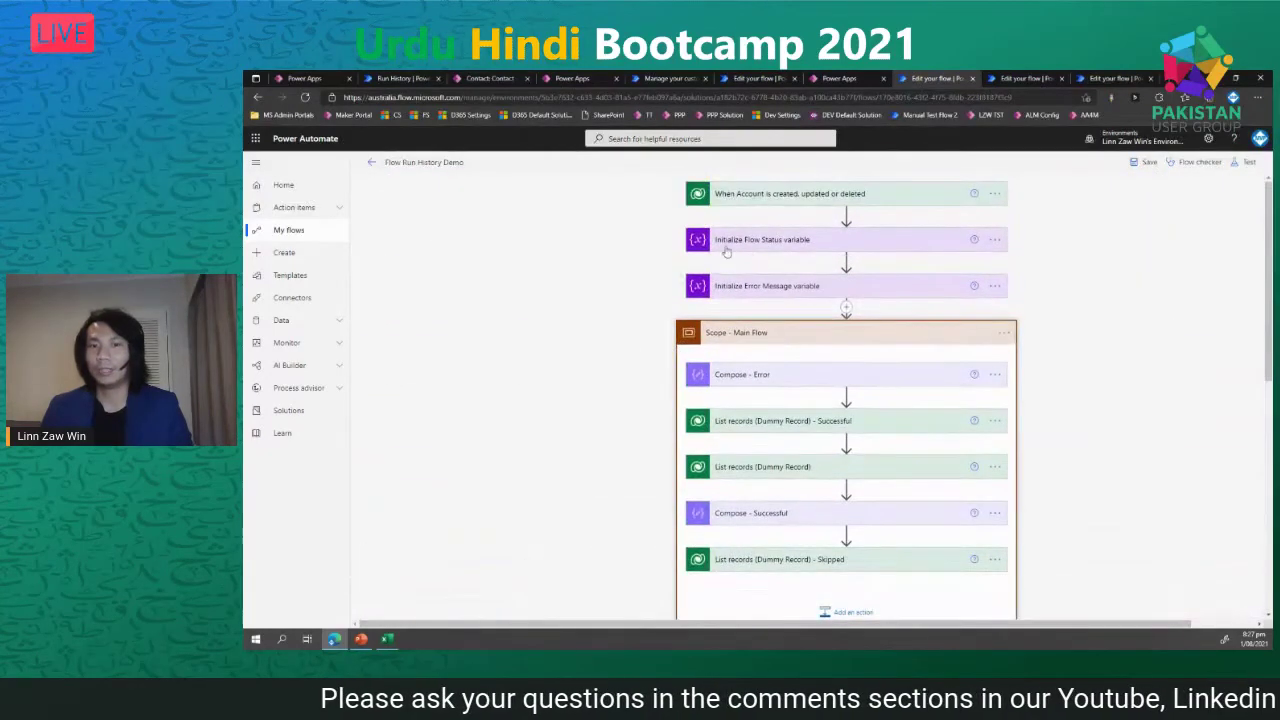
scroll(727, 252, down, 5)
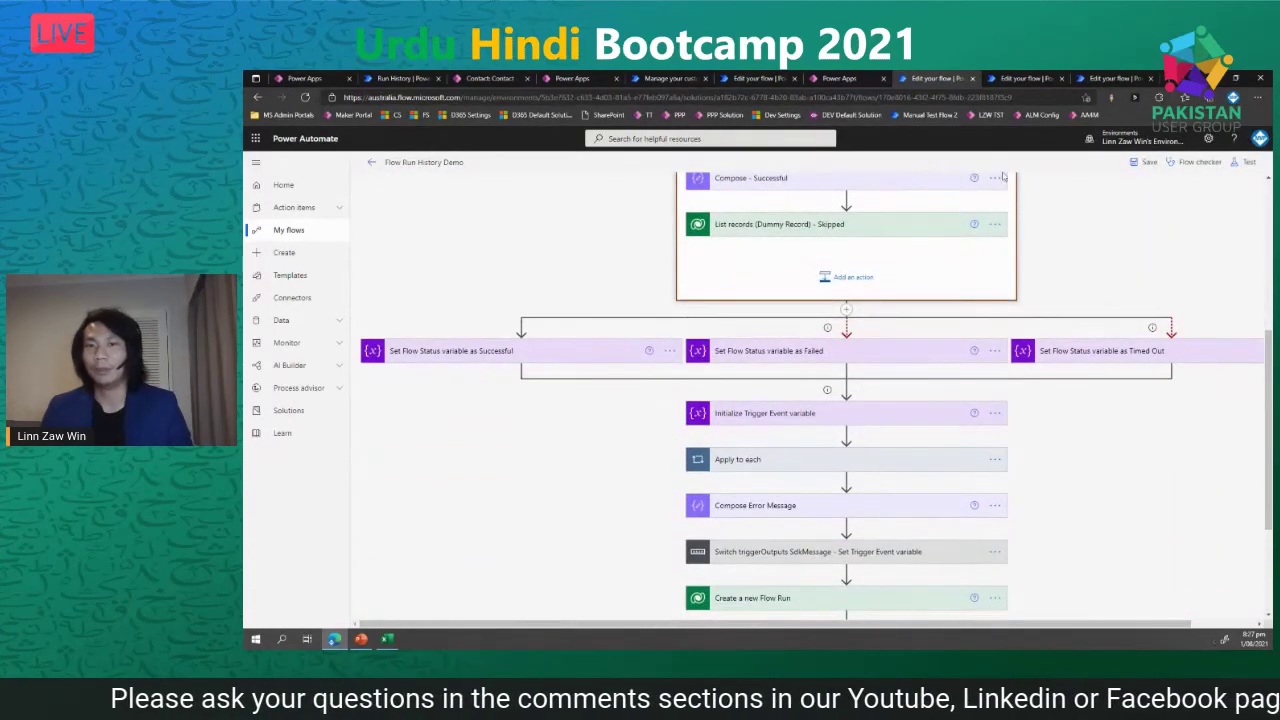
click(1022, 78)
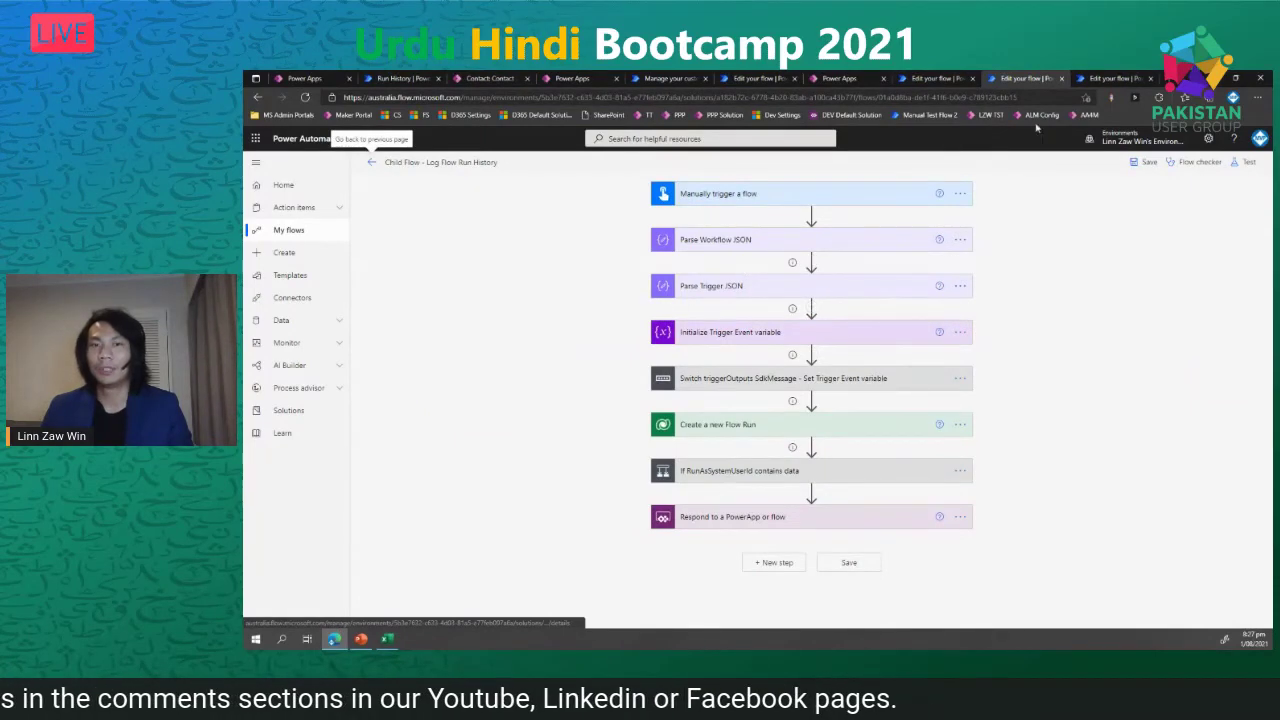
click(1105, 78)
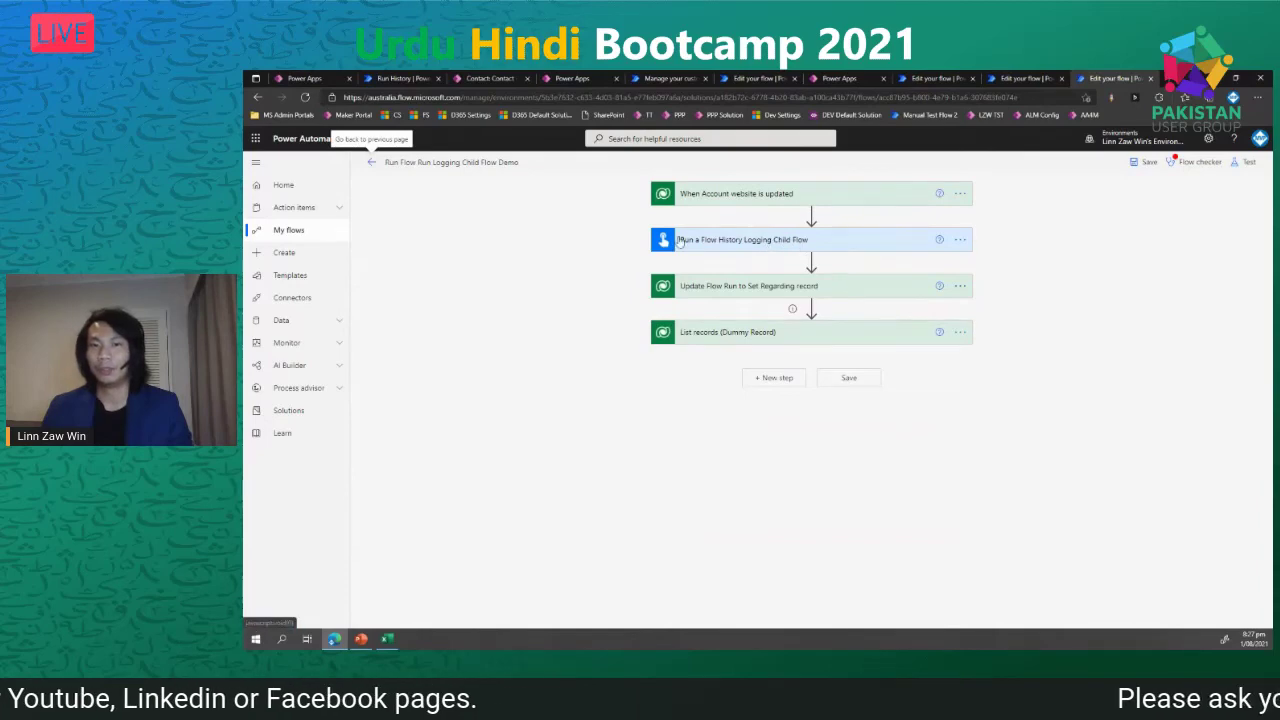
click(855, 80)
click(935, 78)
scroll(765, 289, up, 5)
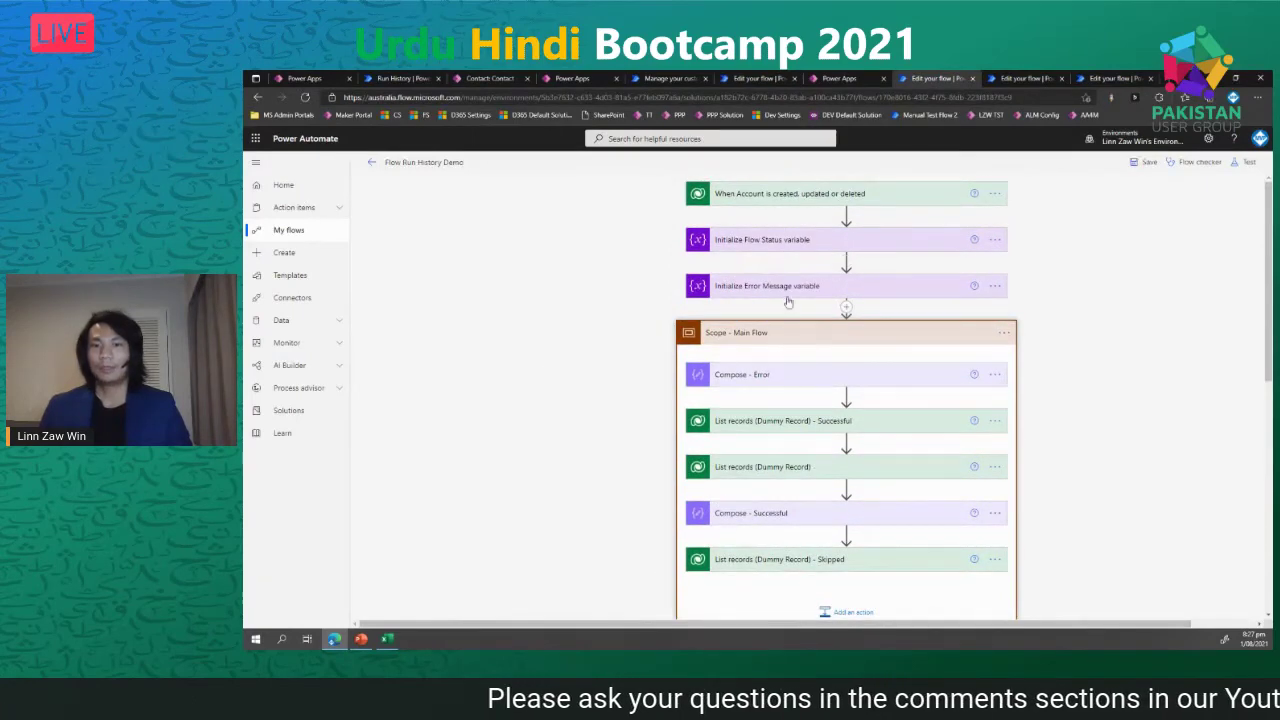
- Collapse Scope - Main Flow and expand the Set Flow Status variable actions for Timed Out, Failed and Successful
scroll(798, 304, down, 1)
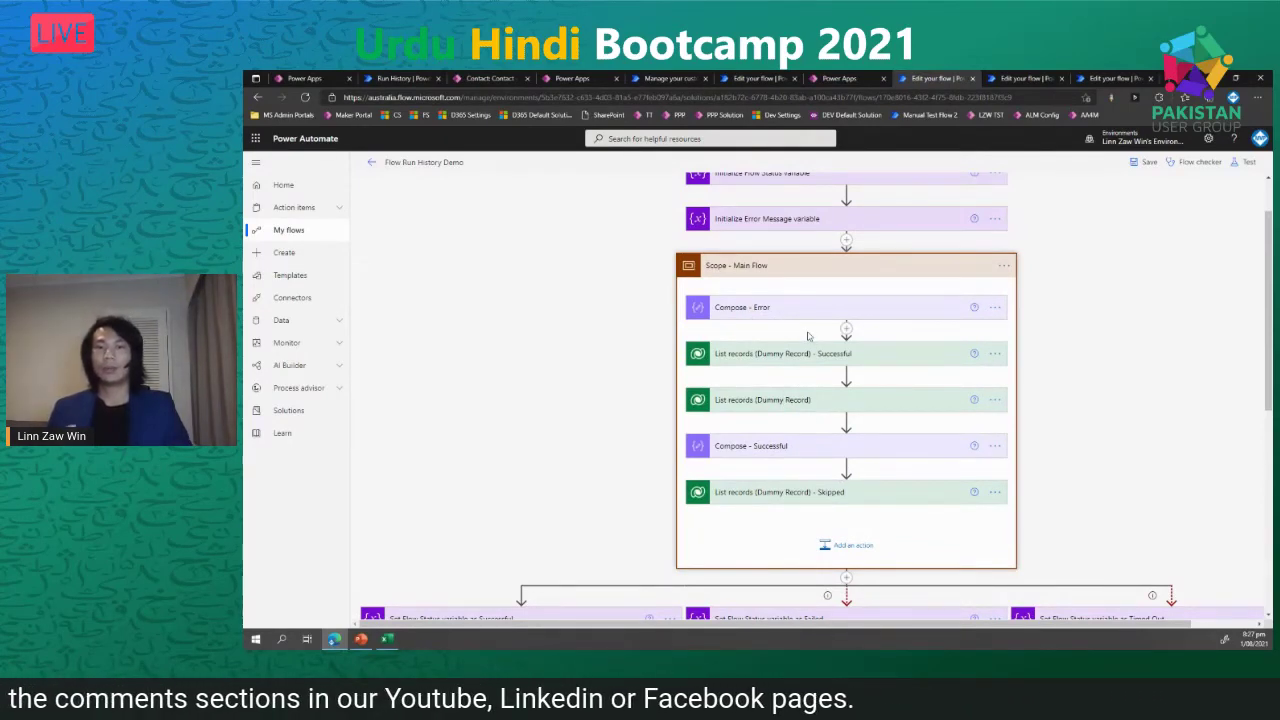
click(805, 276)
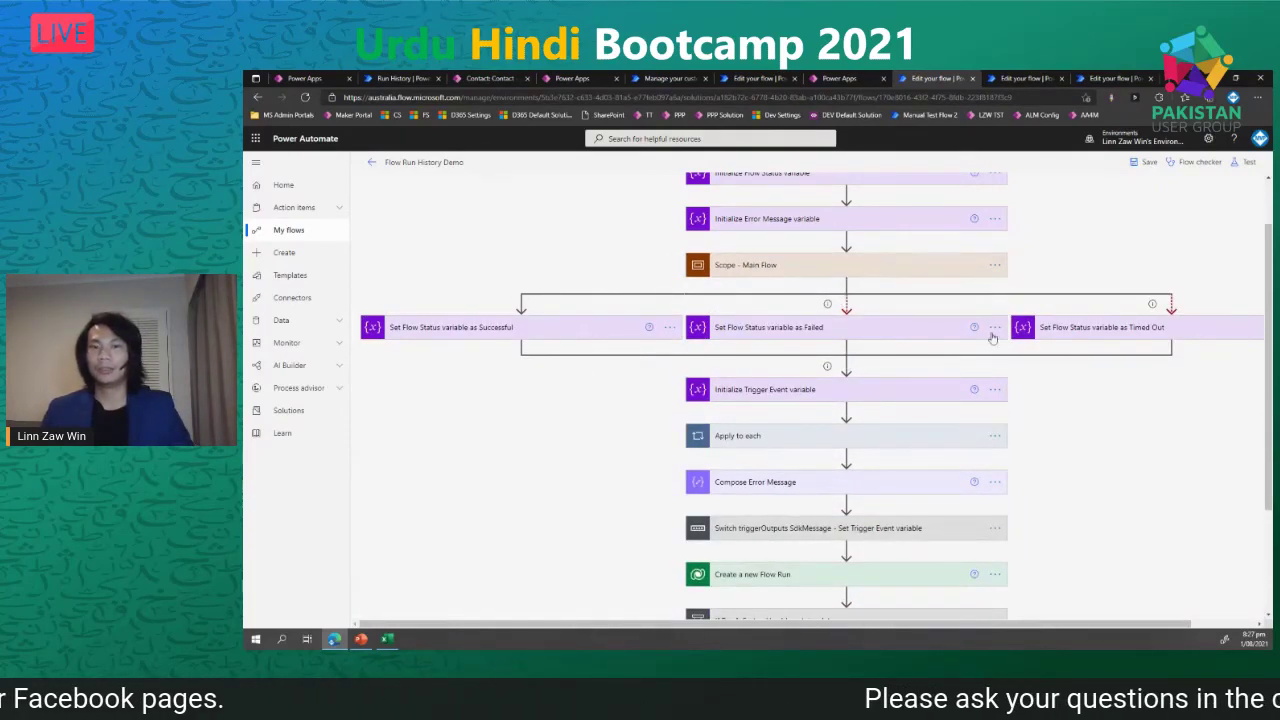
scroll(1082, 408, right, 1)
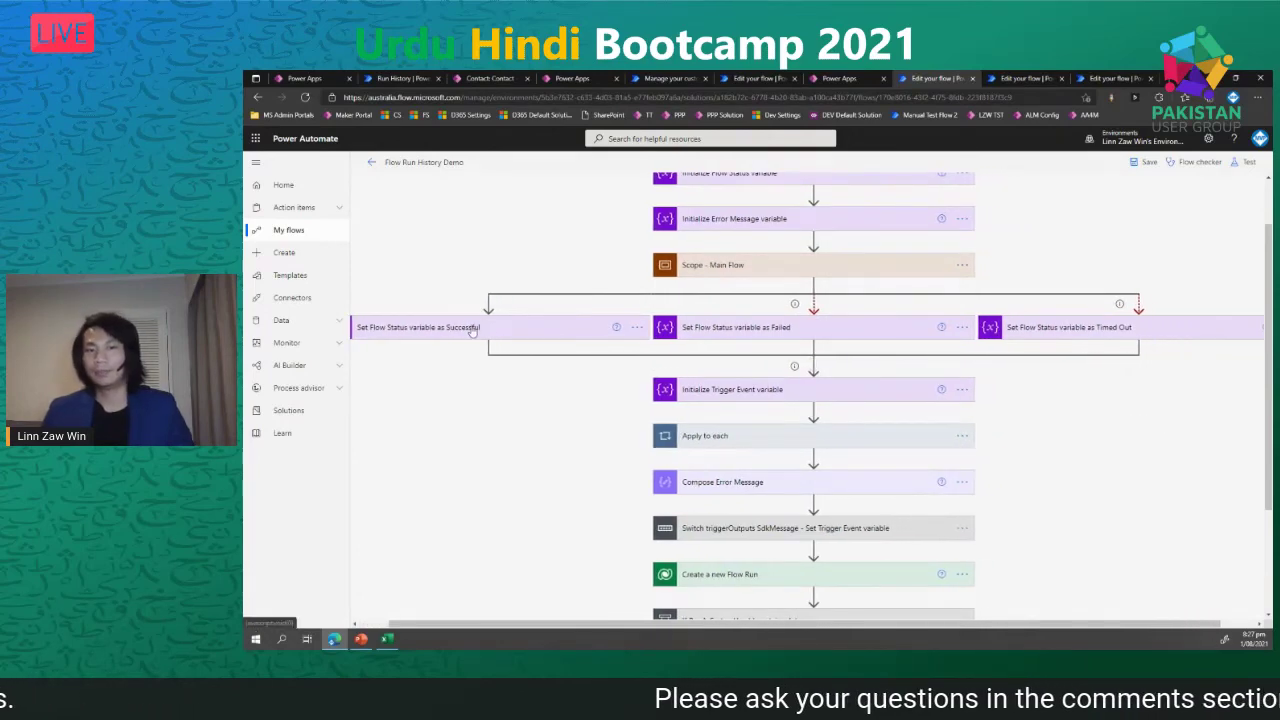
click(1092, 330)
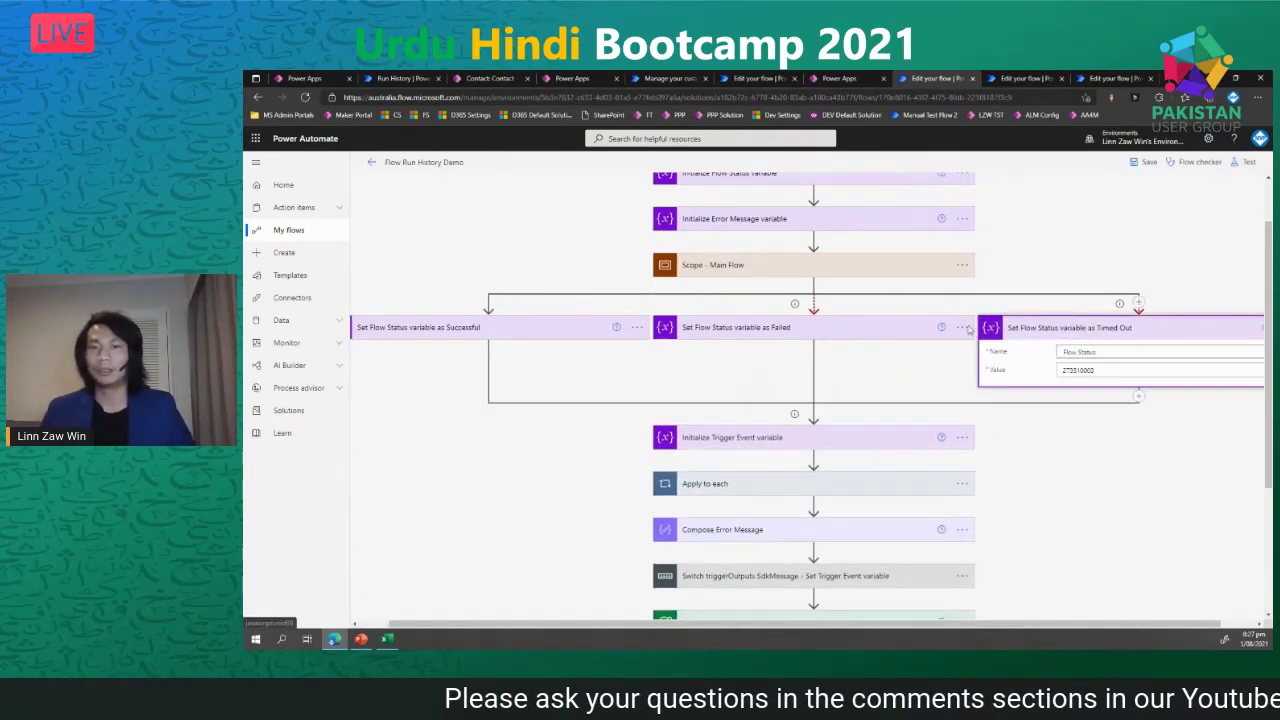
click(724, 337)
click(546, 335)
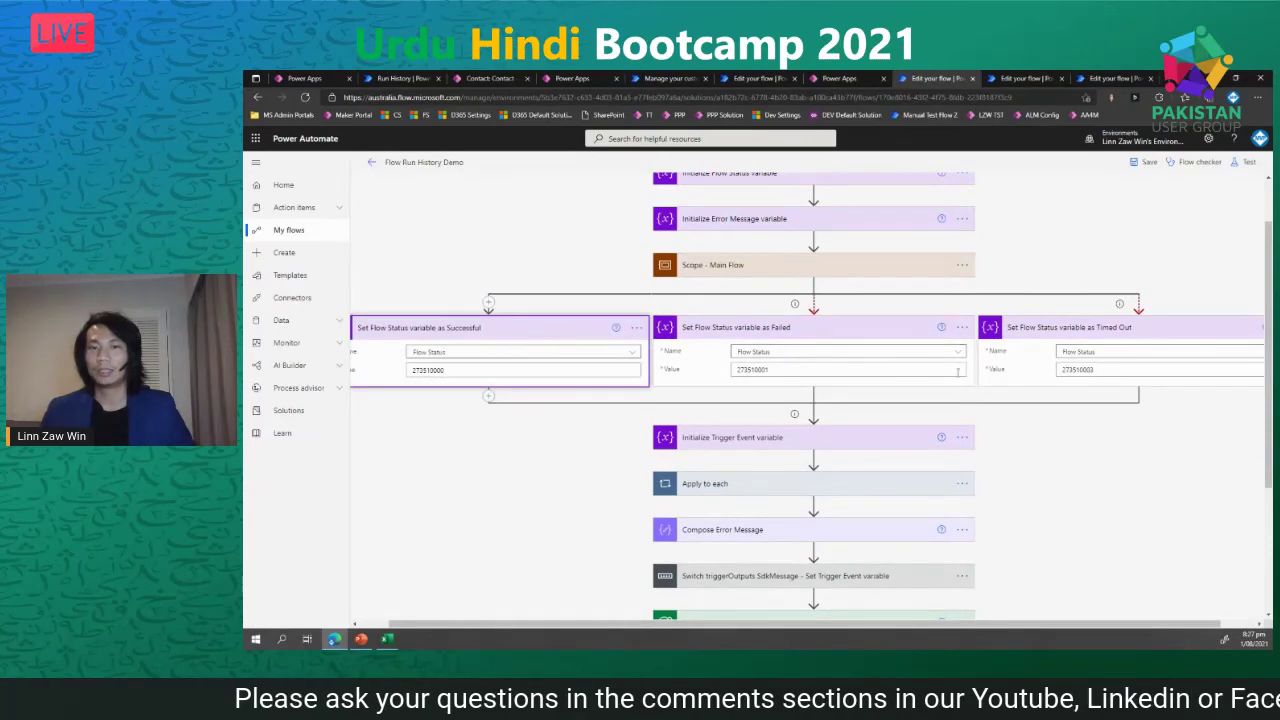
- Expand the Apply to each loop and its If Output is Array condition
scroll(1097, 455, down, 3)
click(843, 359)
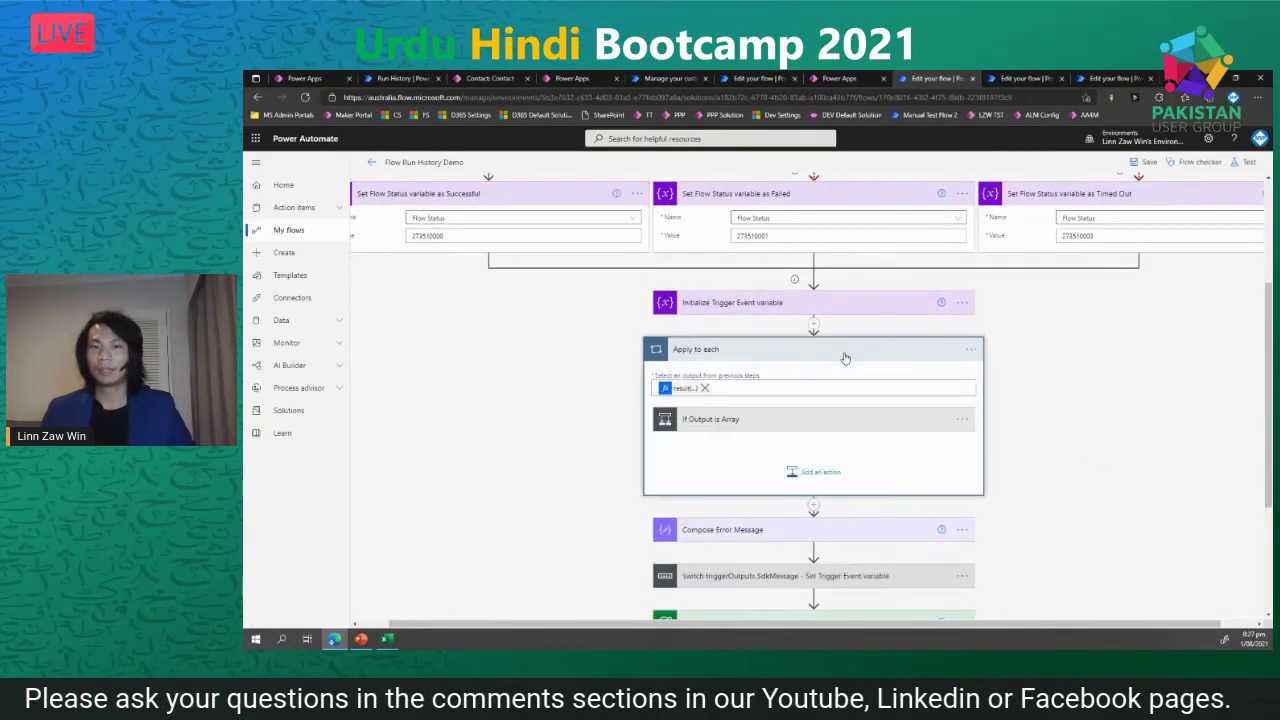
click(800, 419)
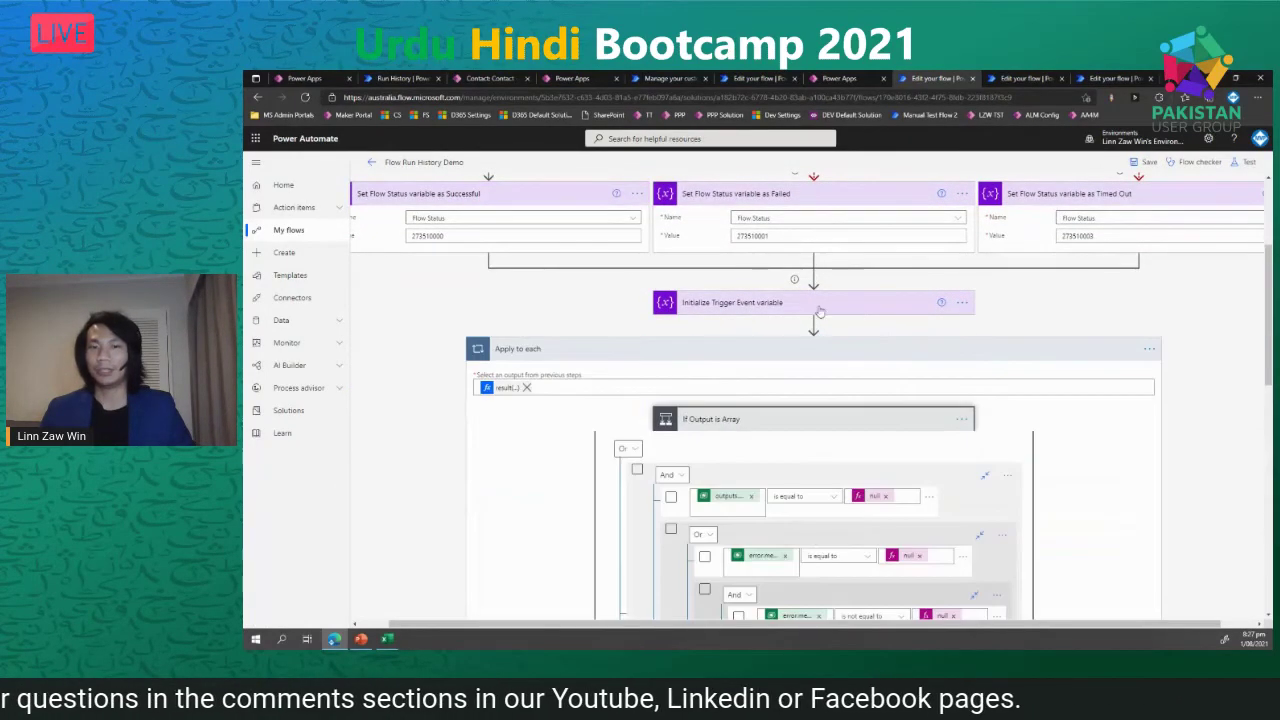
scroll(764, 319, down, 3)
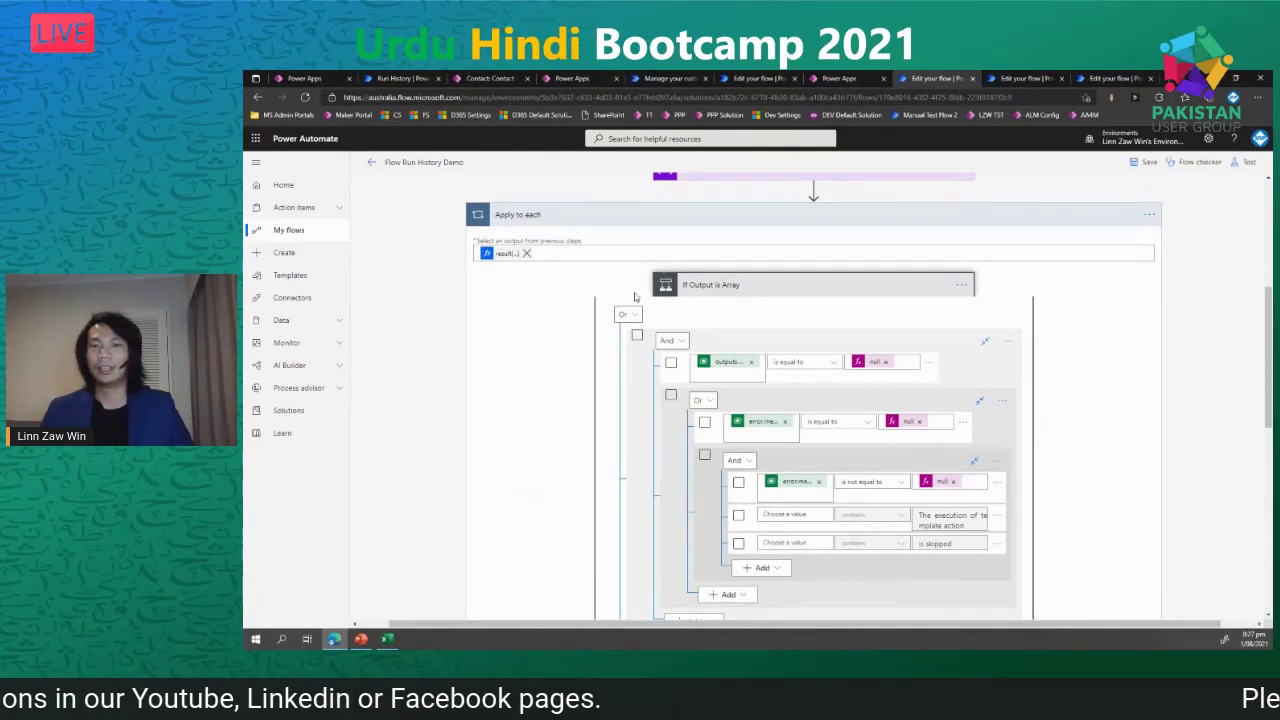
- Expand Scope - Main Flow again and review its actions together with the status branches that follow
scroll(738, 382, up, 5)
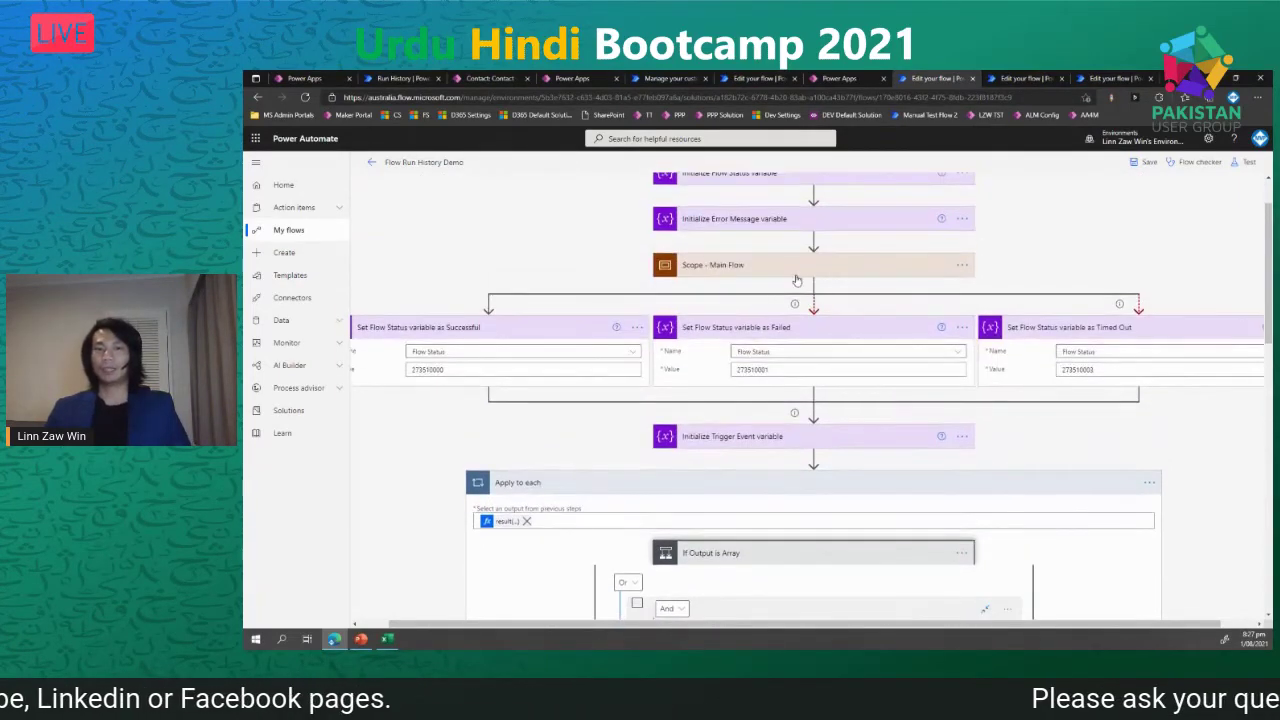
click(796, 279)
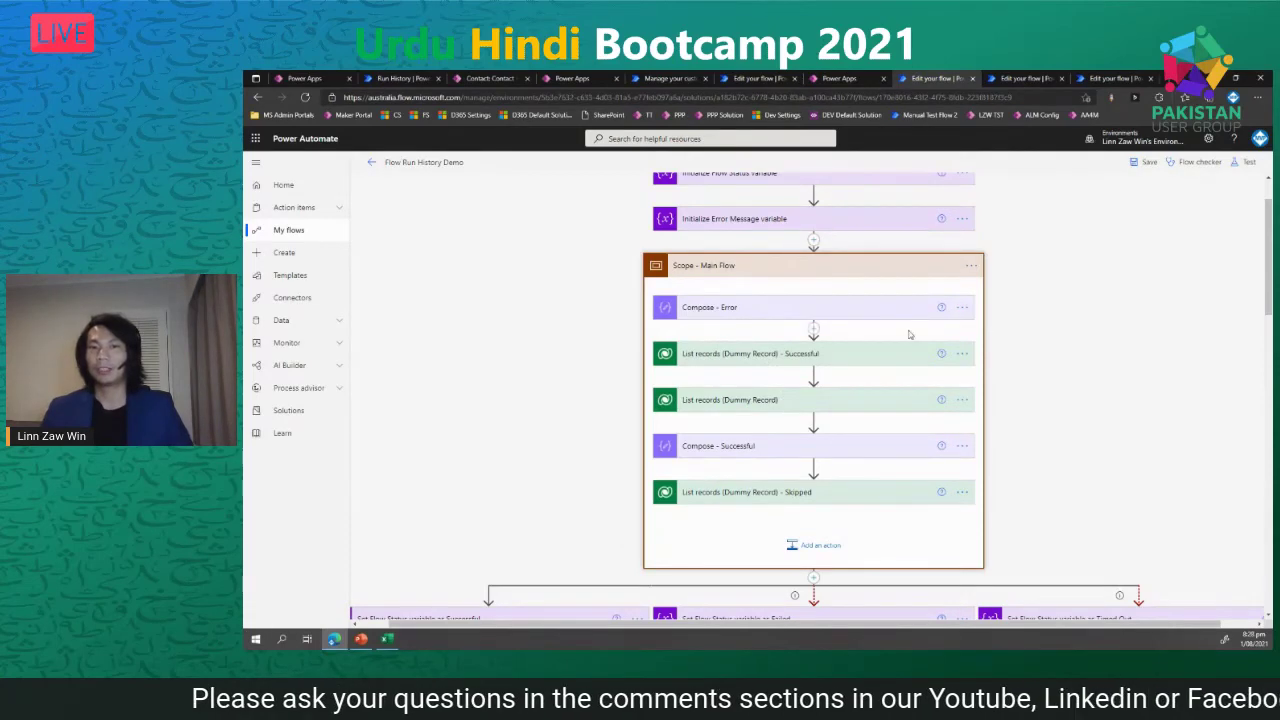
scroll(909, 335, down, 5)
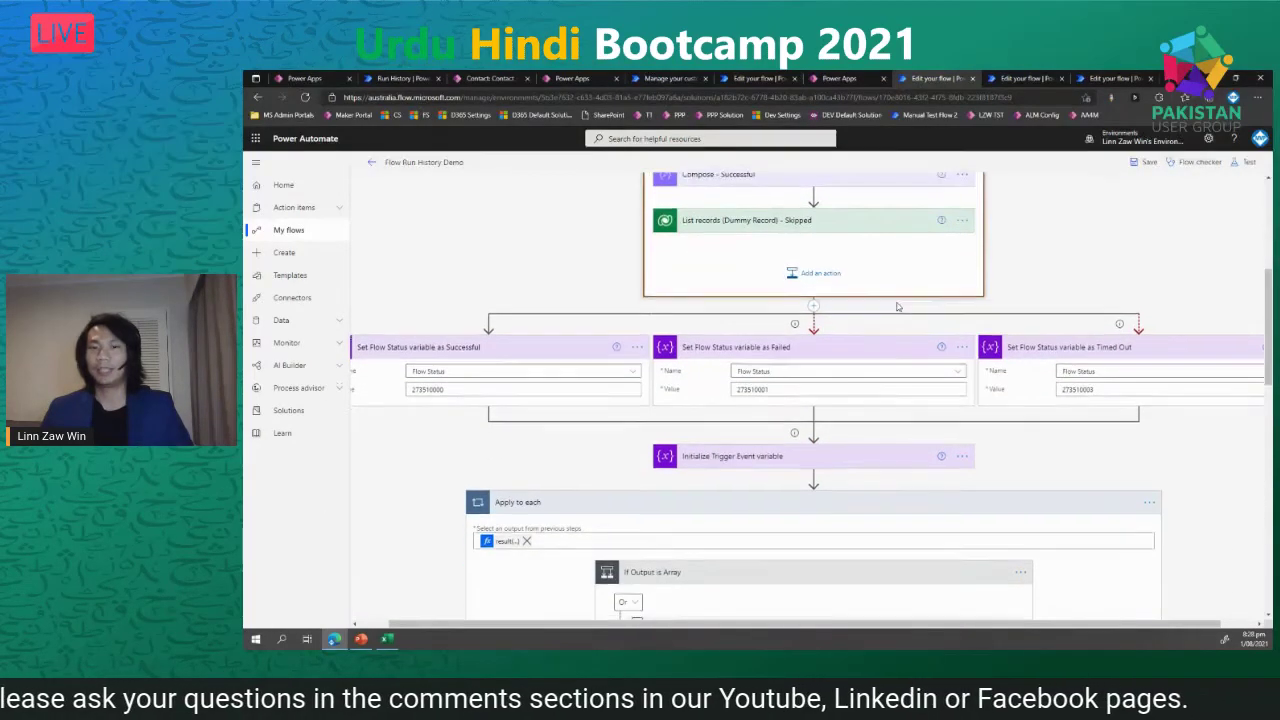
scroll(897, 306, down, 1)
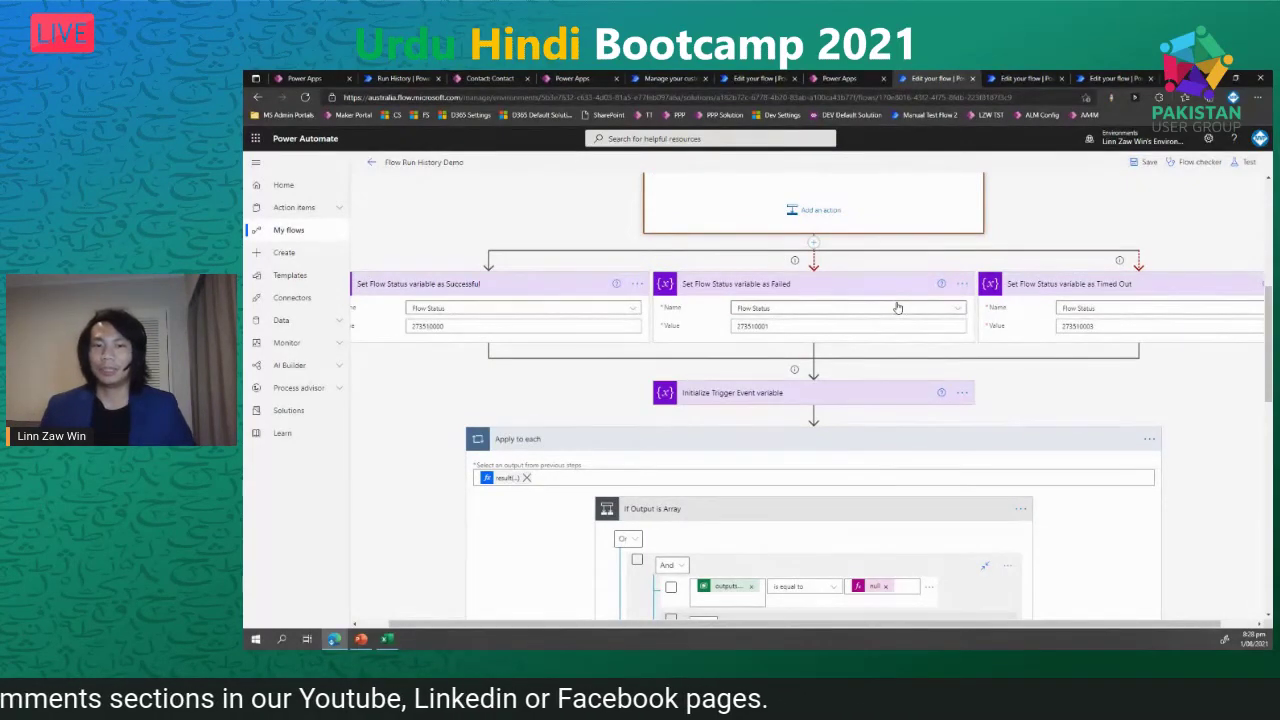
- Examine the If Output is Array condition rows and expand Set Error Message variable in the If no branch
scroll(897, 307, down, 4)
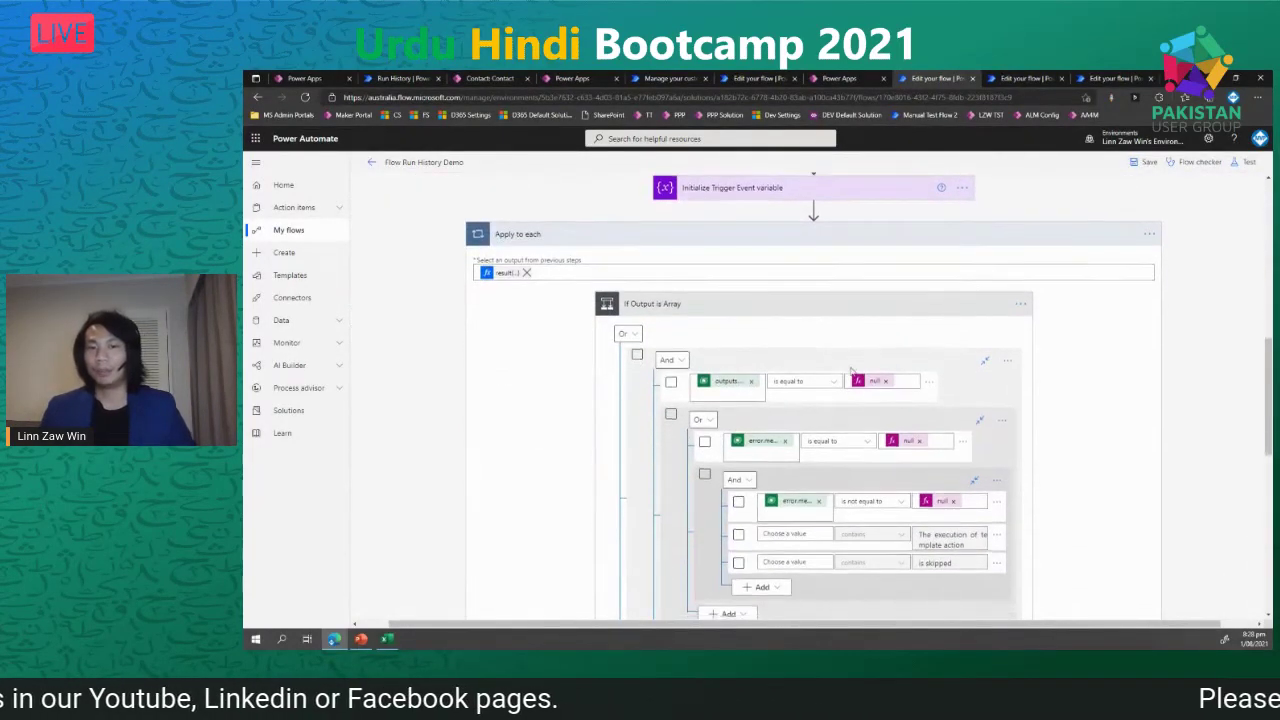
scroll(693, 307, down, 2)
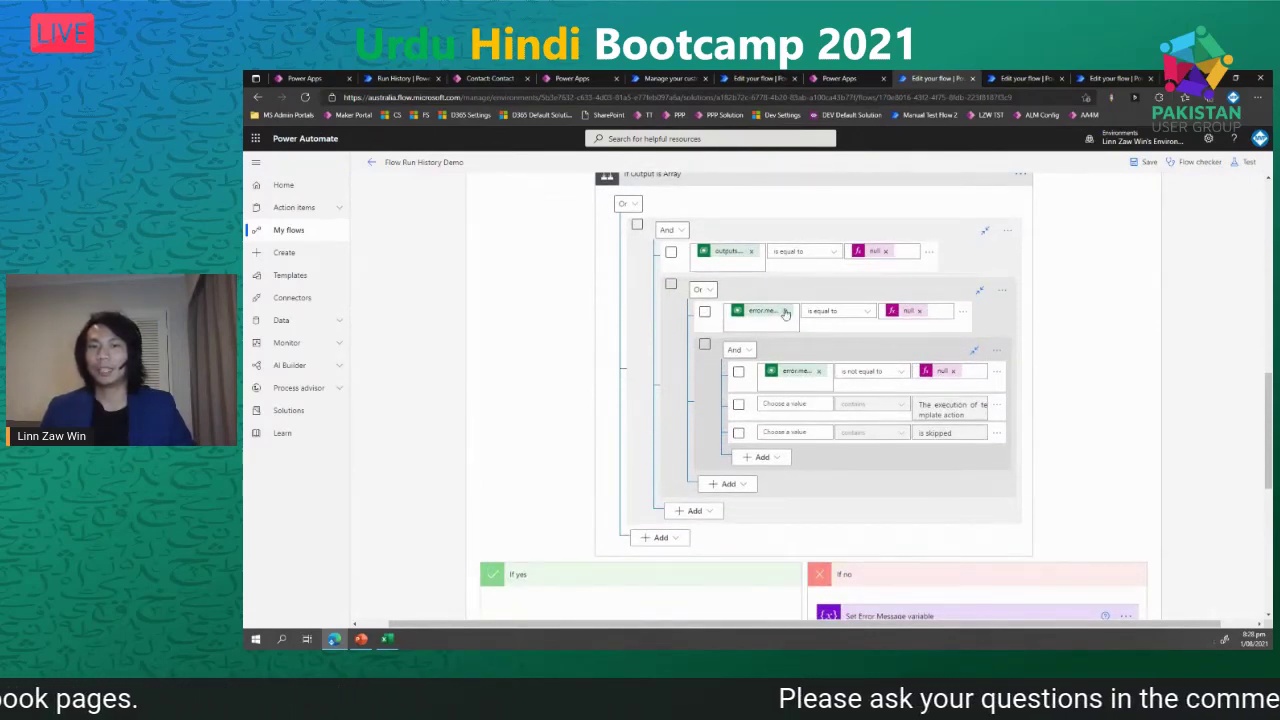
scroll(783, 316, up, 3)
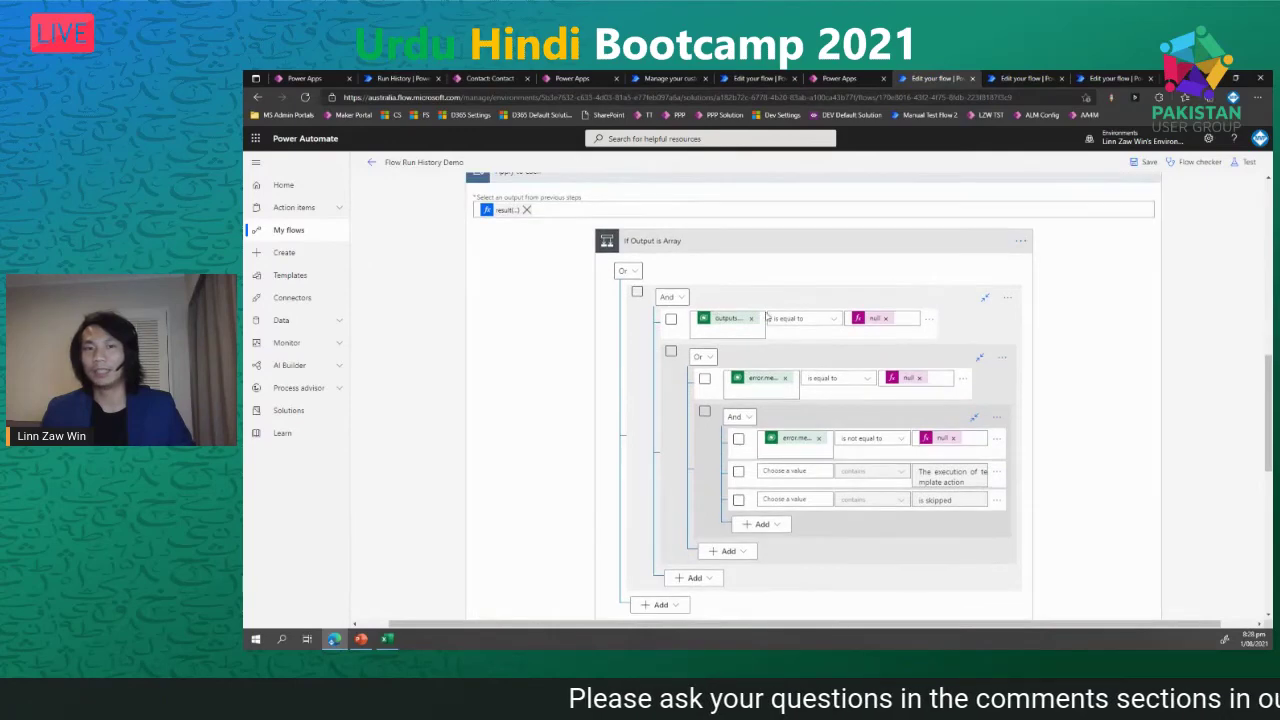
scroll(712, 326, down, 4)
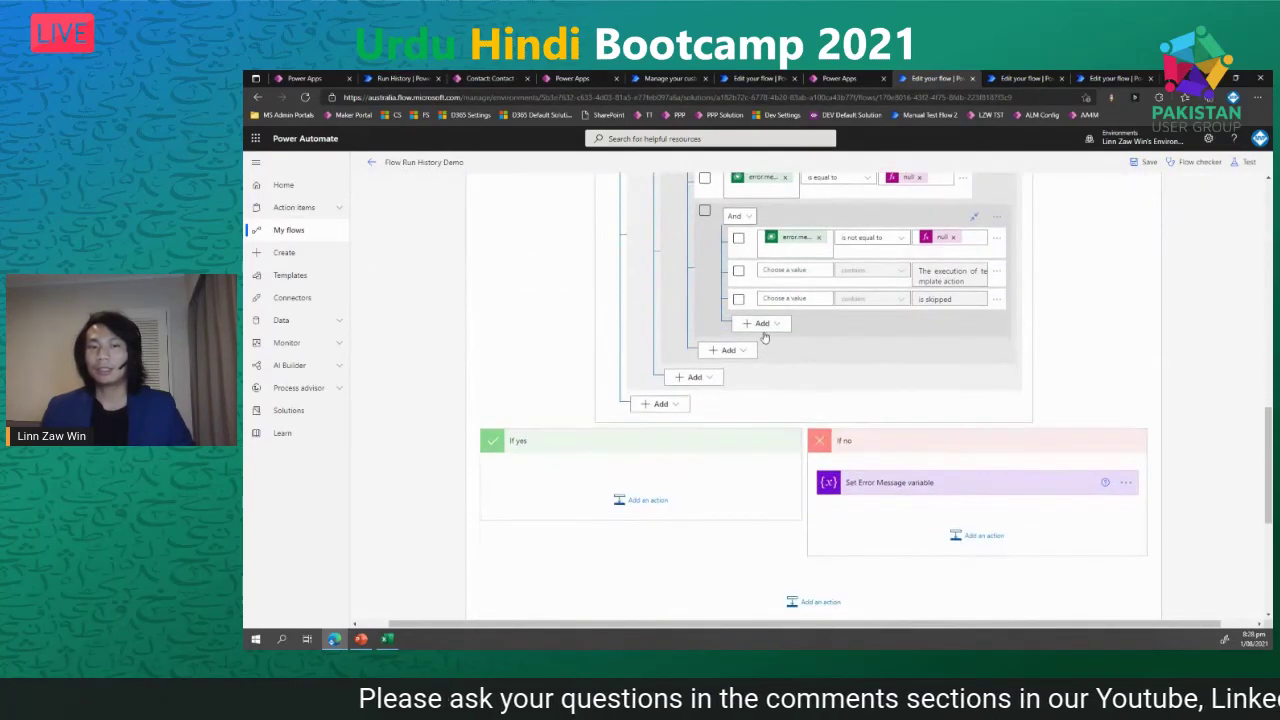
scroll(650, 240, up, 3)
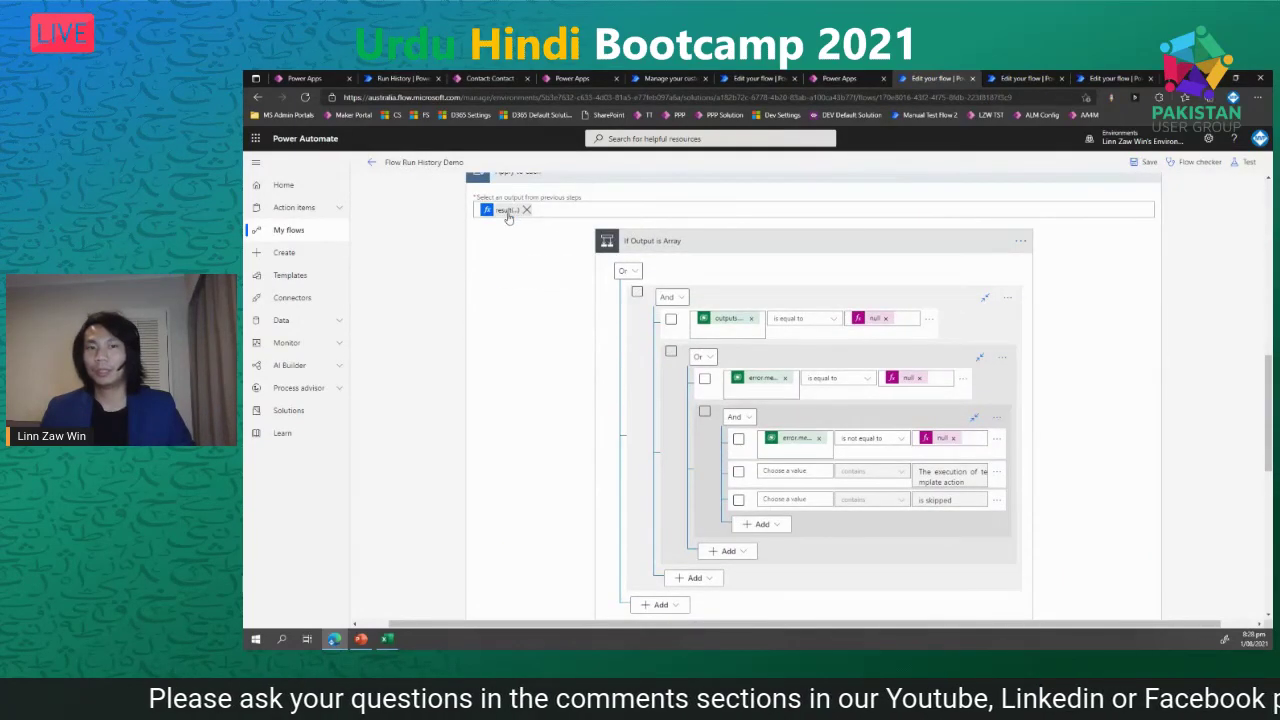
scroll(814, 325, down, 3)
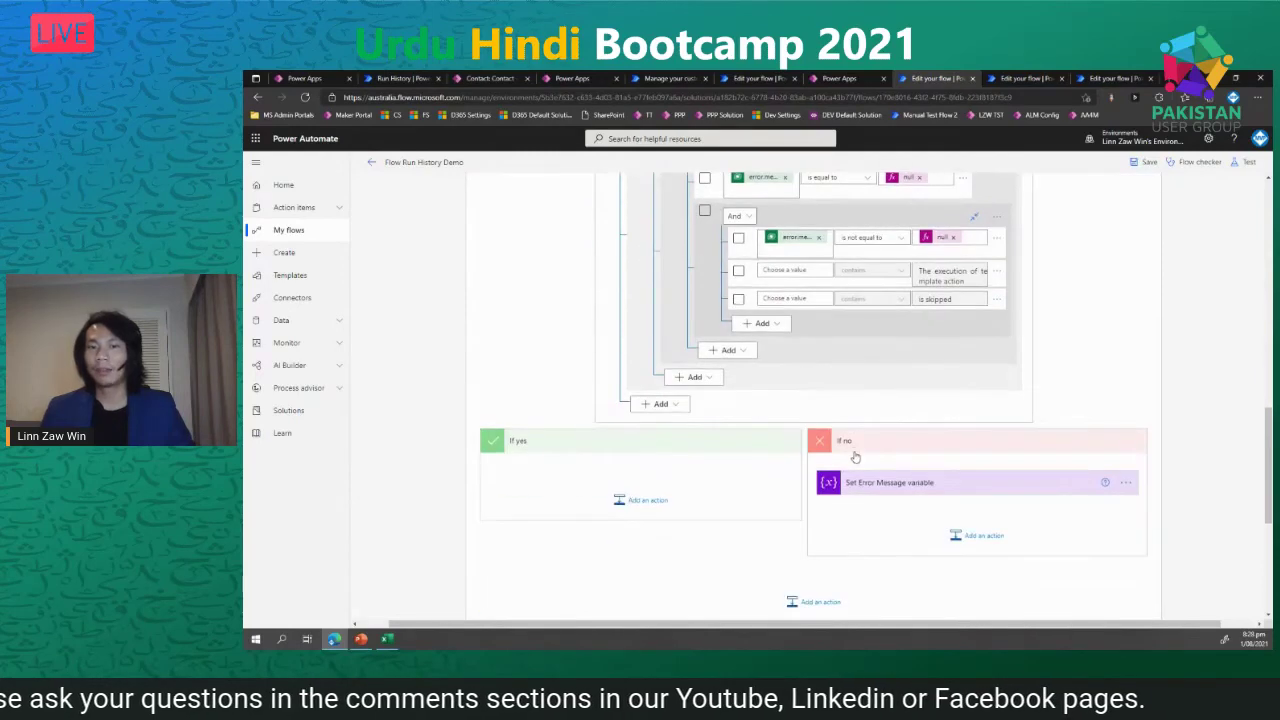
click(960, 482)
scroll(940, 400, down, 4)
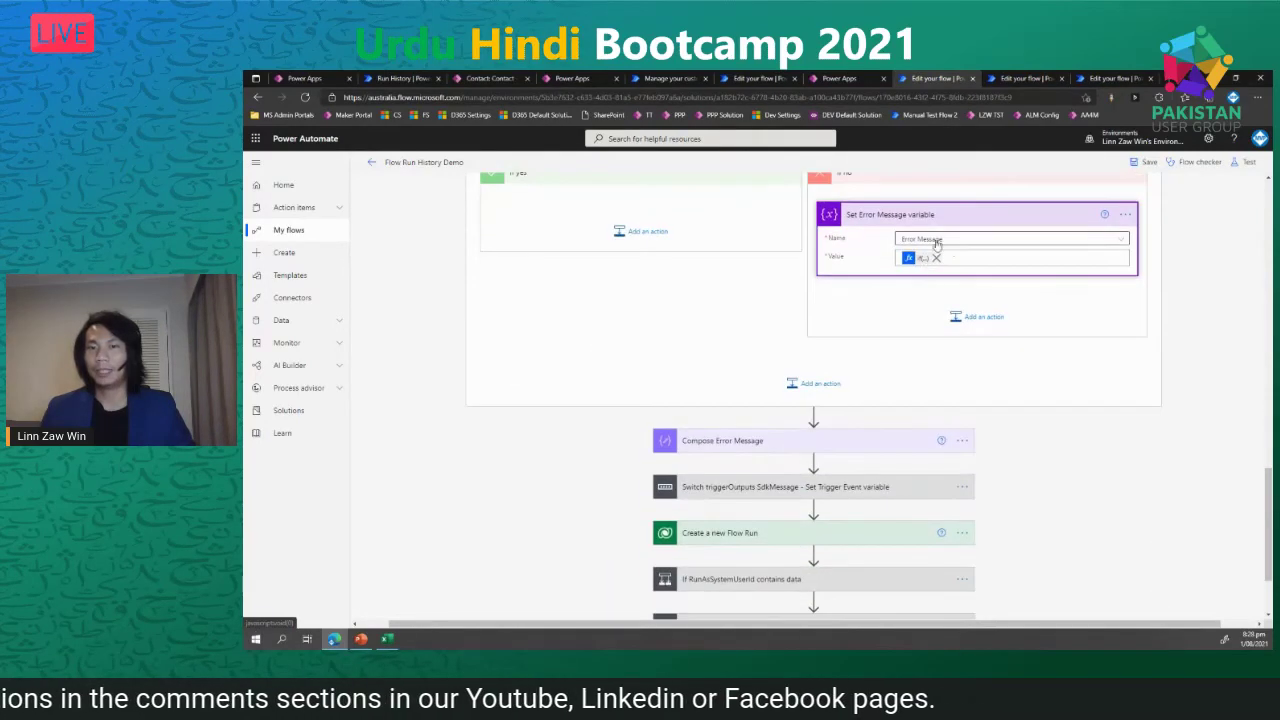
scroll(835, 372, down, 2)
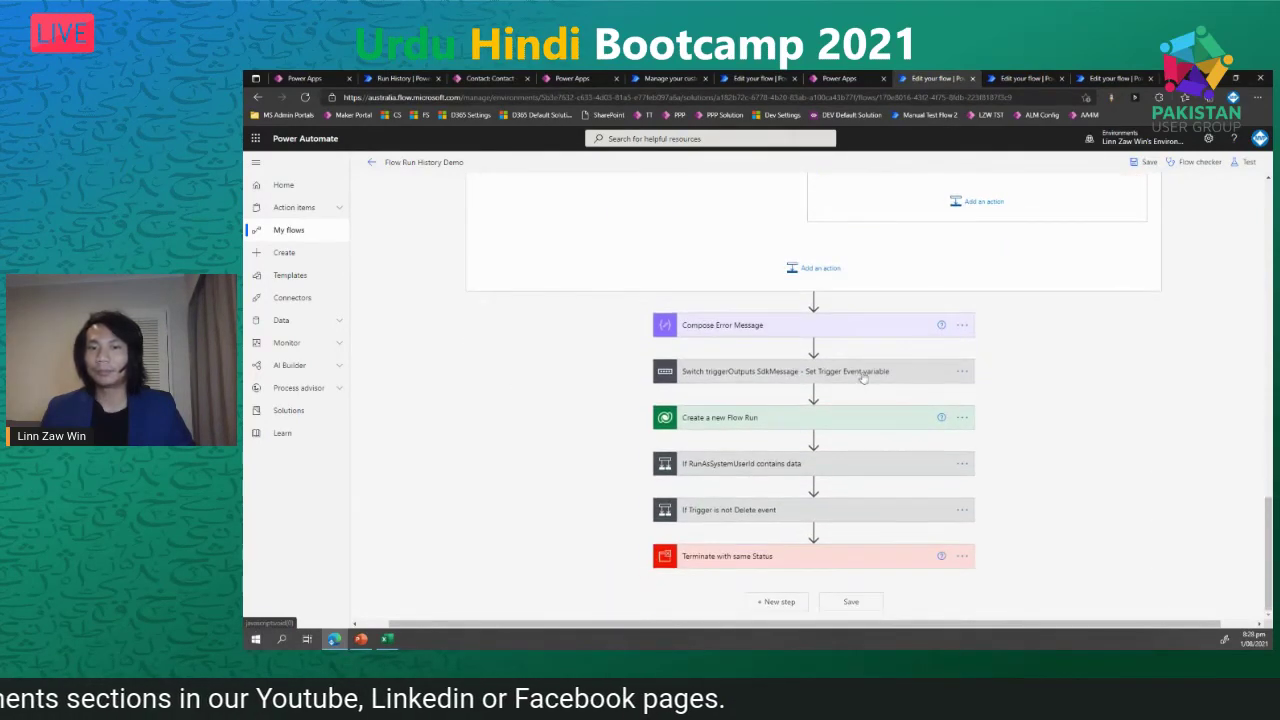
- Expand the SdkMessage switch, highlight body/SdkMessage in its comment, review the cases, and expand Create a new Flow Run
click(884, 376)
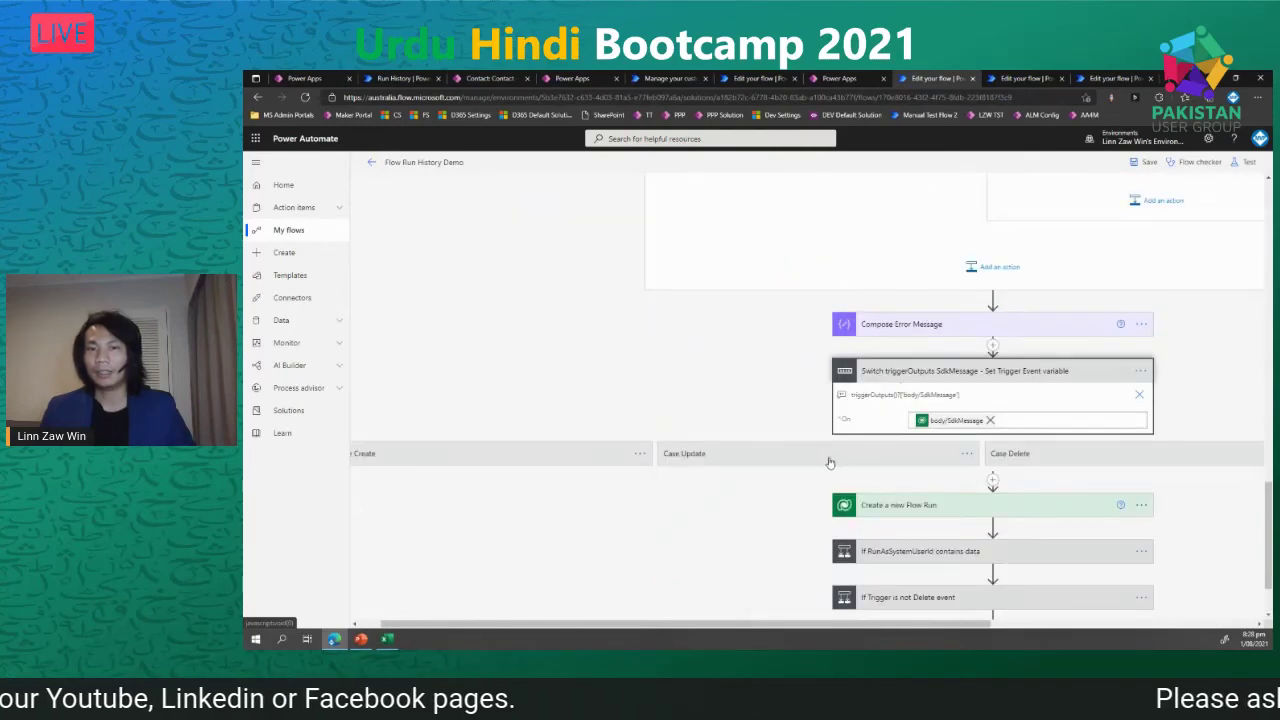
scroll(830, 462, down, 2)
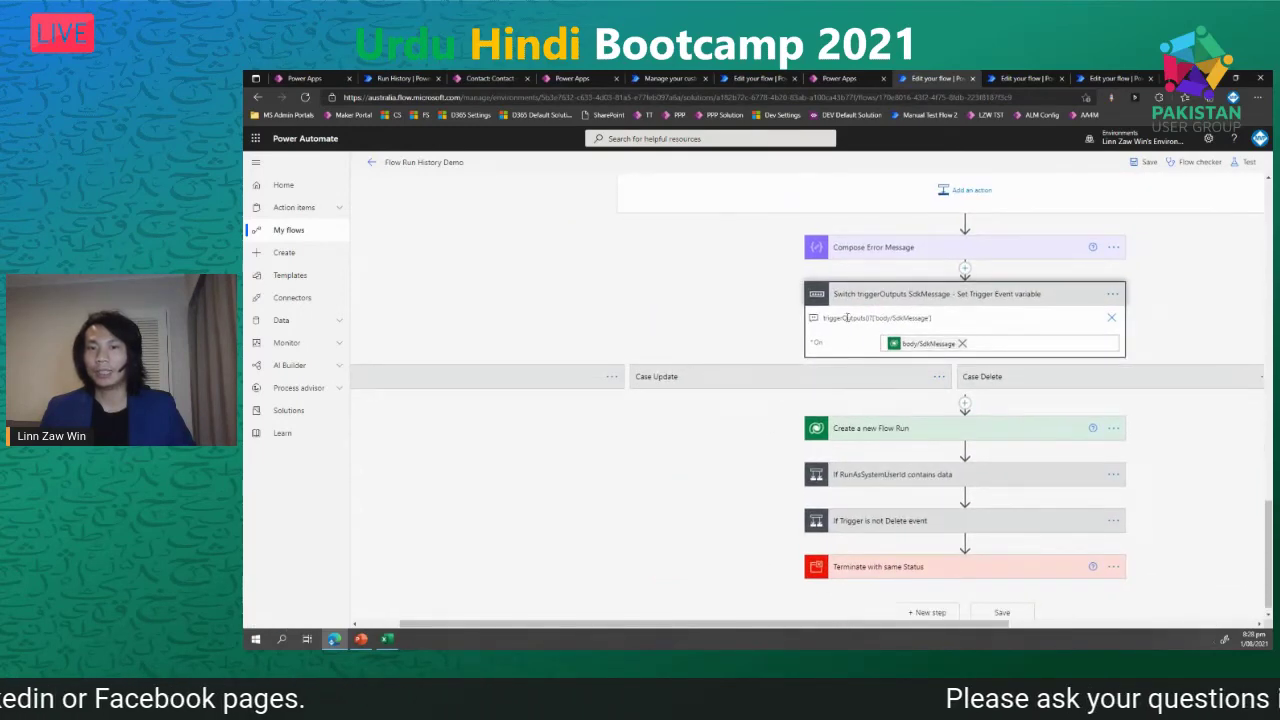
drag(882, 318, 930, 318)
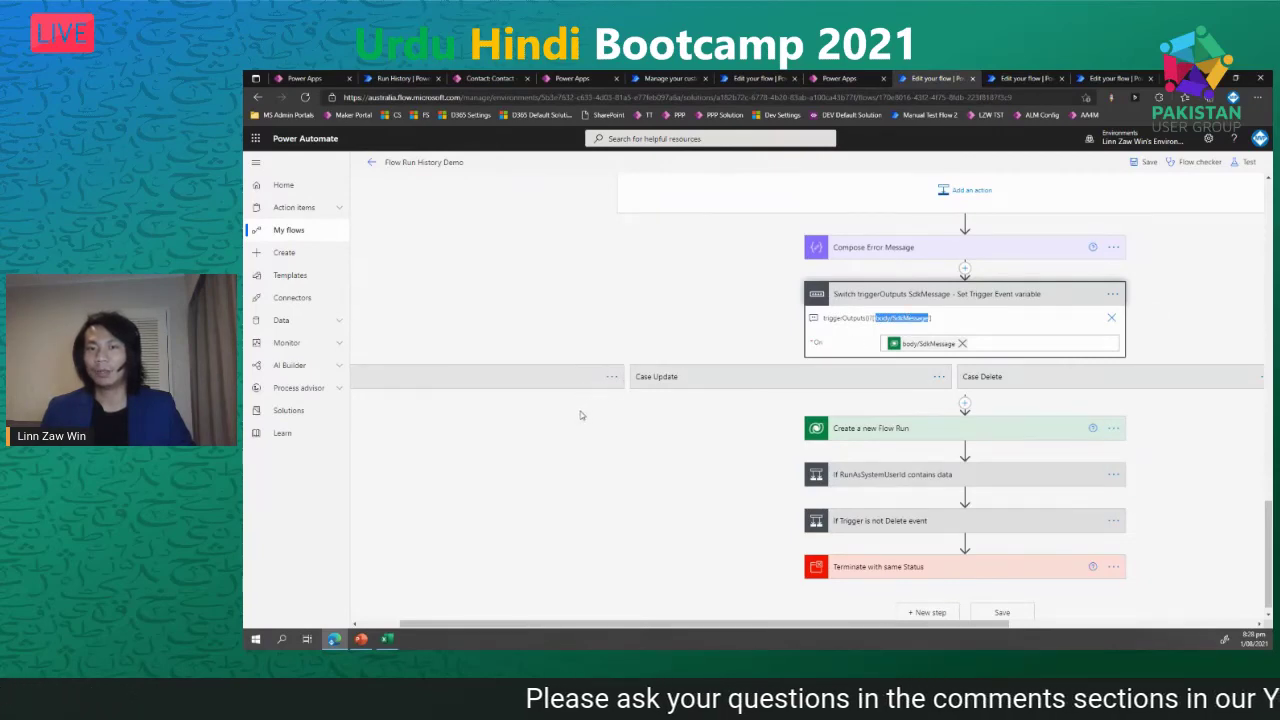
scroll(580, 415, up, 2)
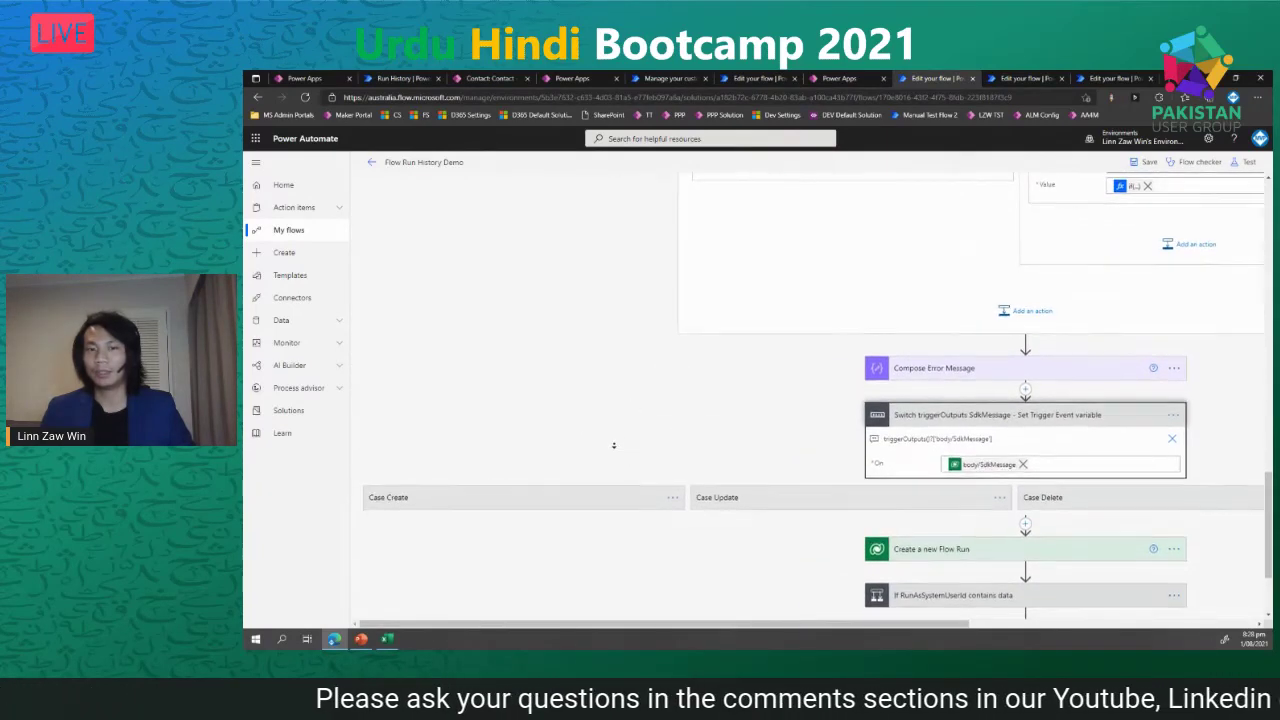
scroll(700, 440, down, 1)
scroll(826, 471, right, 5)
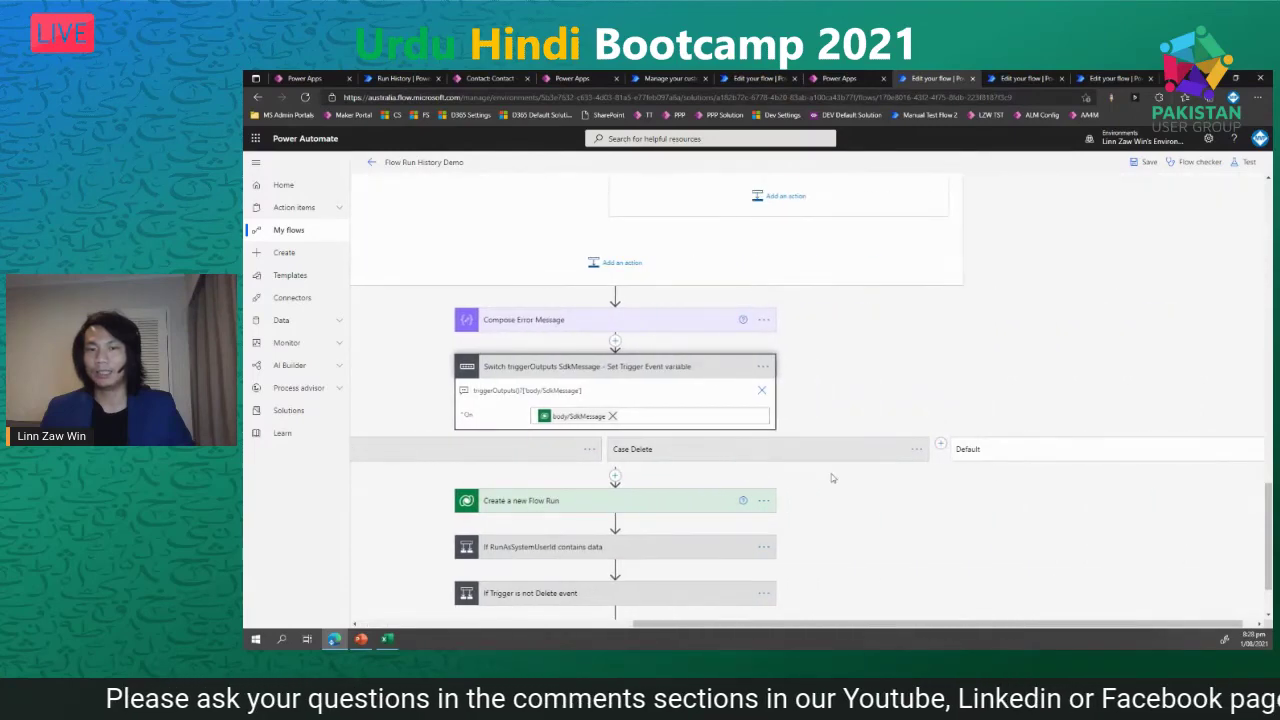
scroll(828, 471, down, 2)
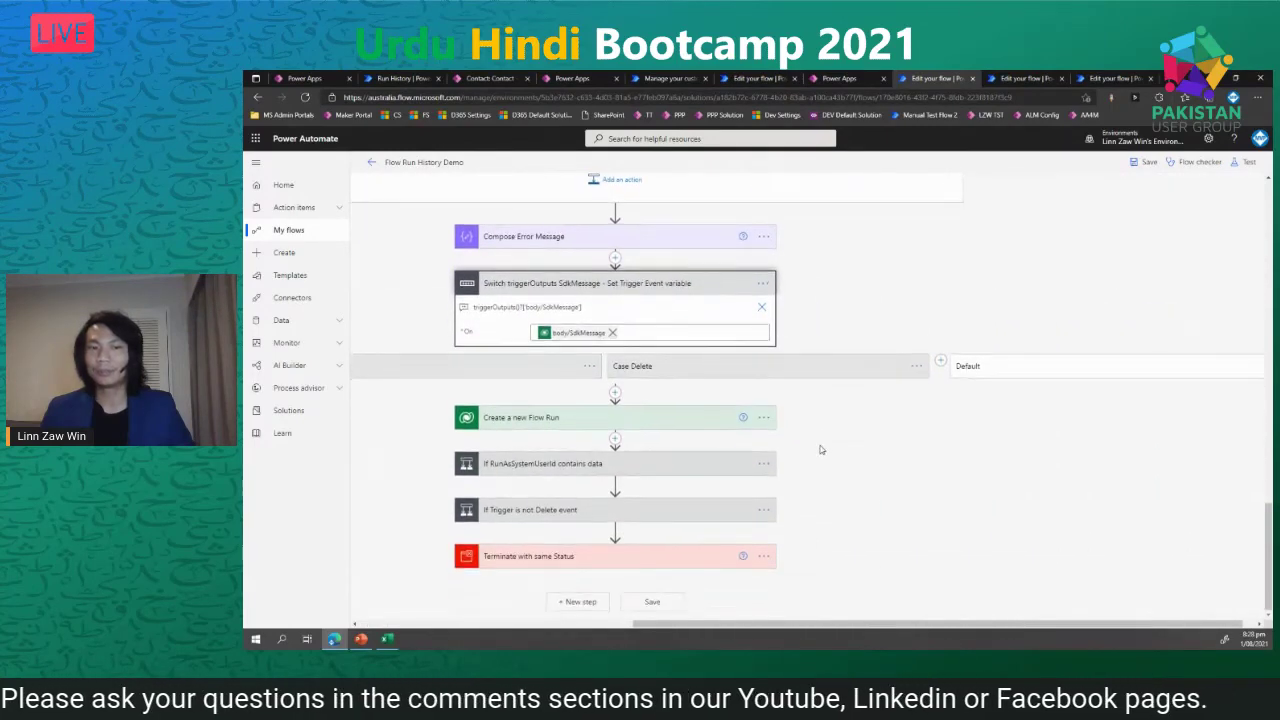
click(643, 416)
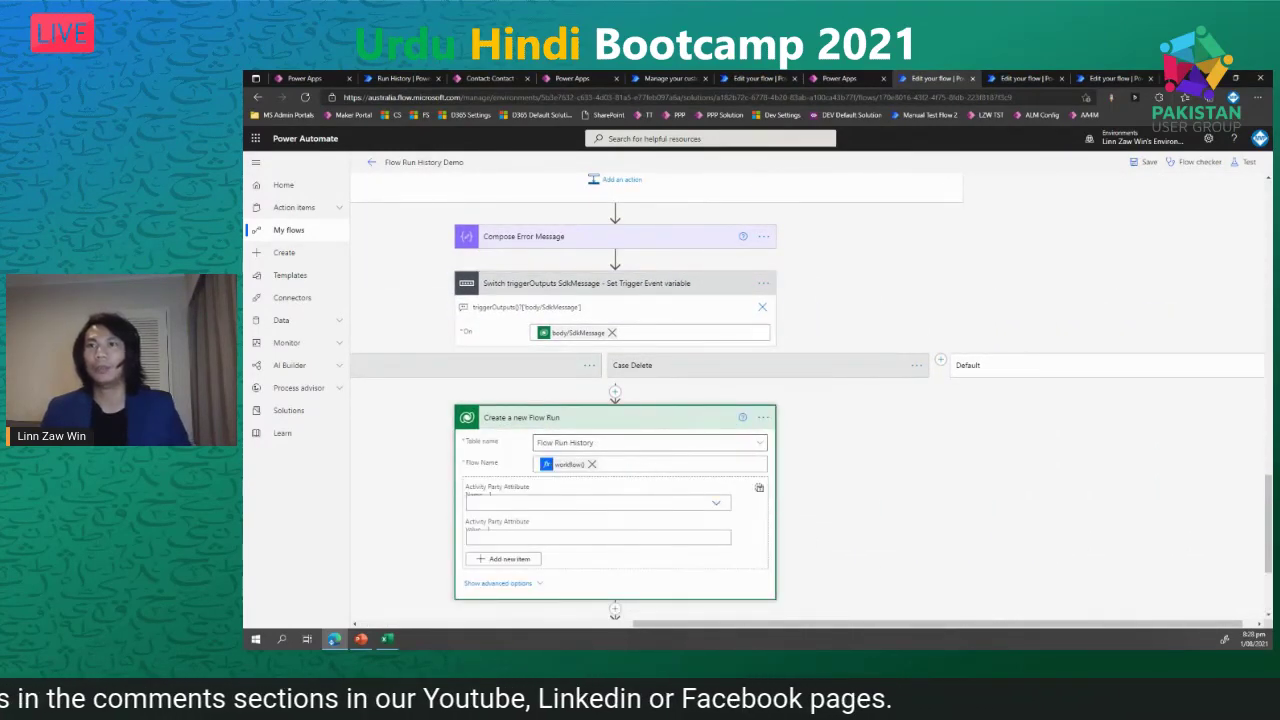
- Switch to the PowerPoint slideshow and view the Logging Flow Run History slide and its Child Flow version
key(alt+Tab)
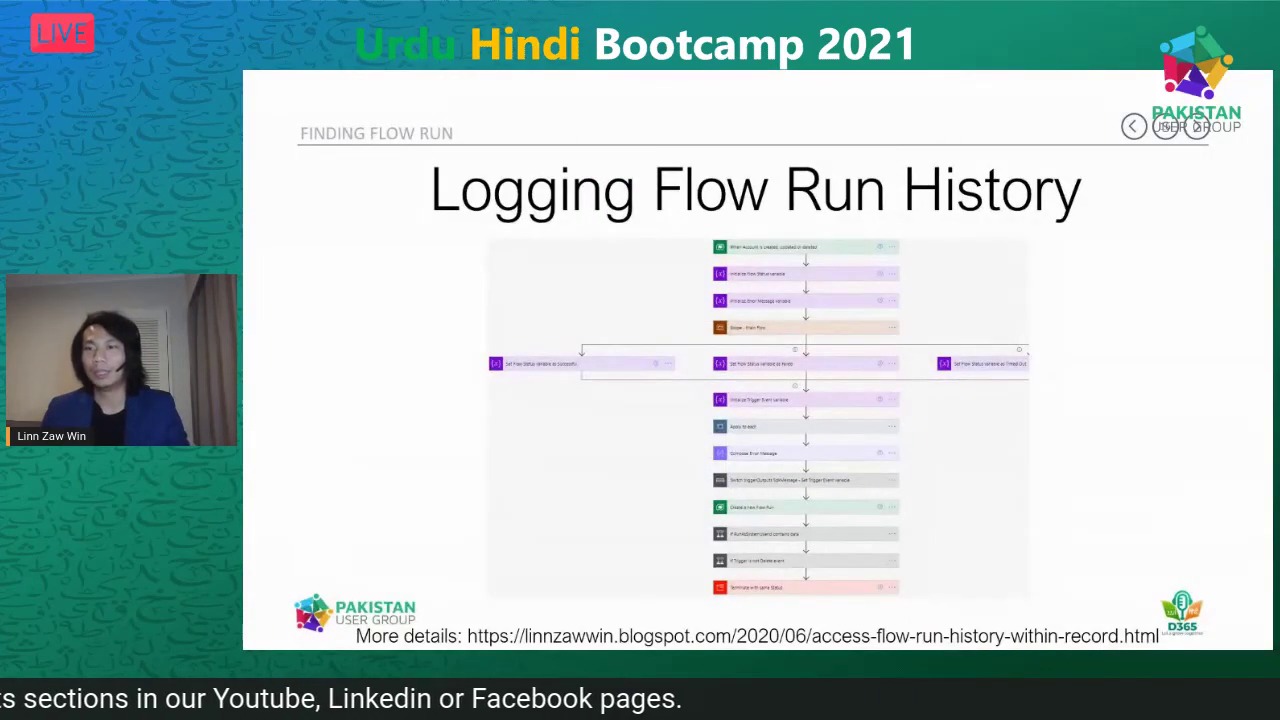
key(Right)
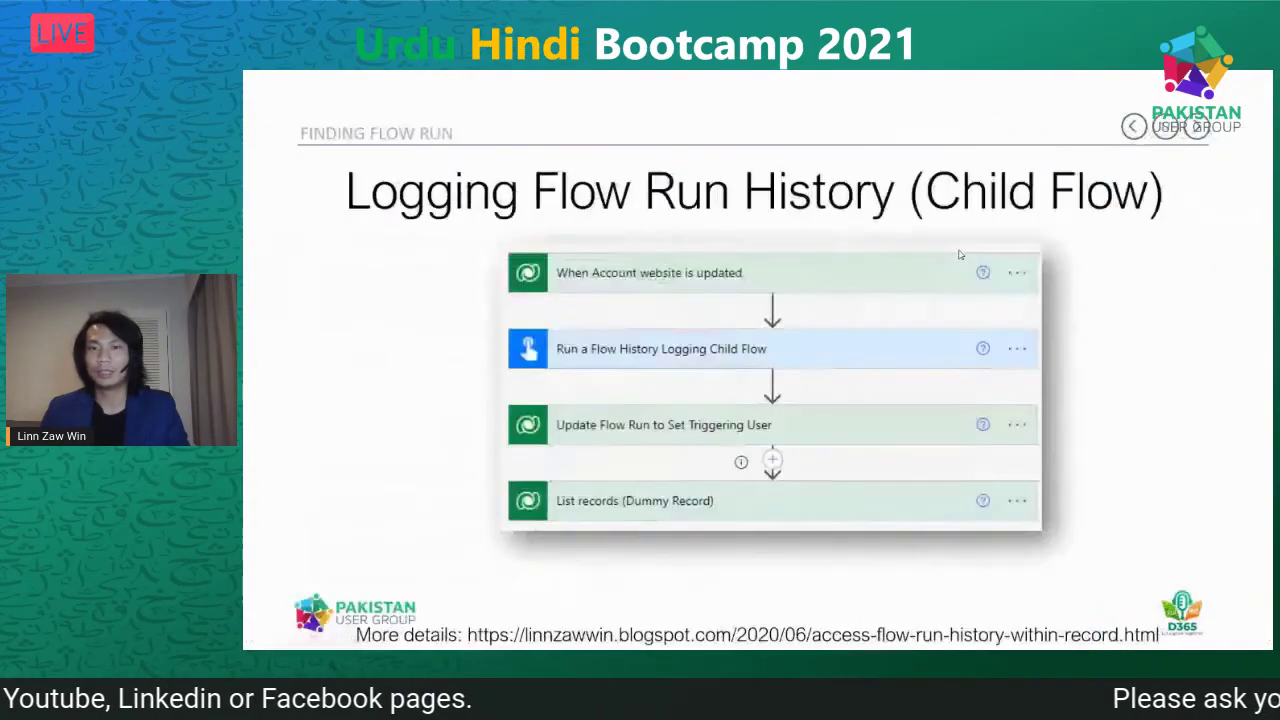
key(Left)
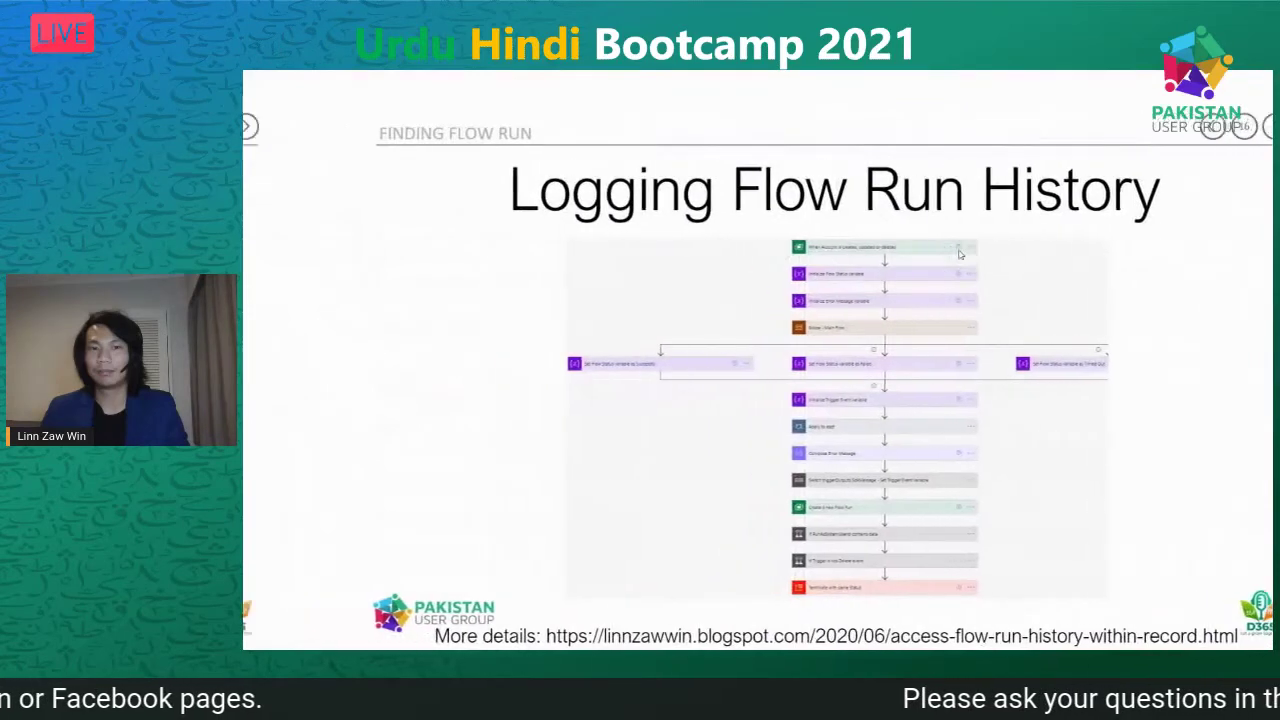
- Return to the Flow Run History Demo flow and expand the If RunAsSystemUserId contains data and If Trigger is not Delete event conditions
key(Left)
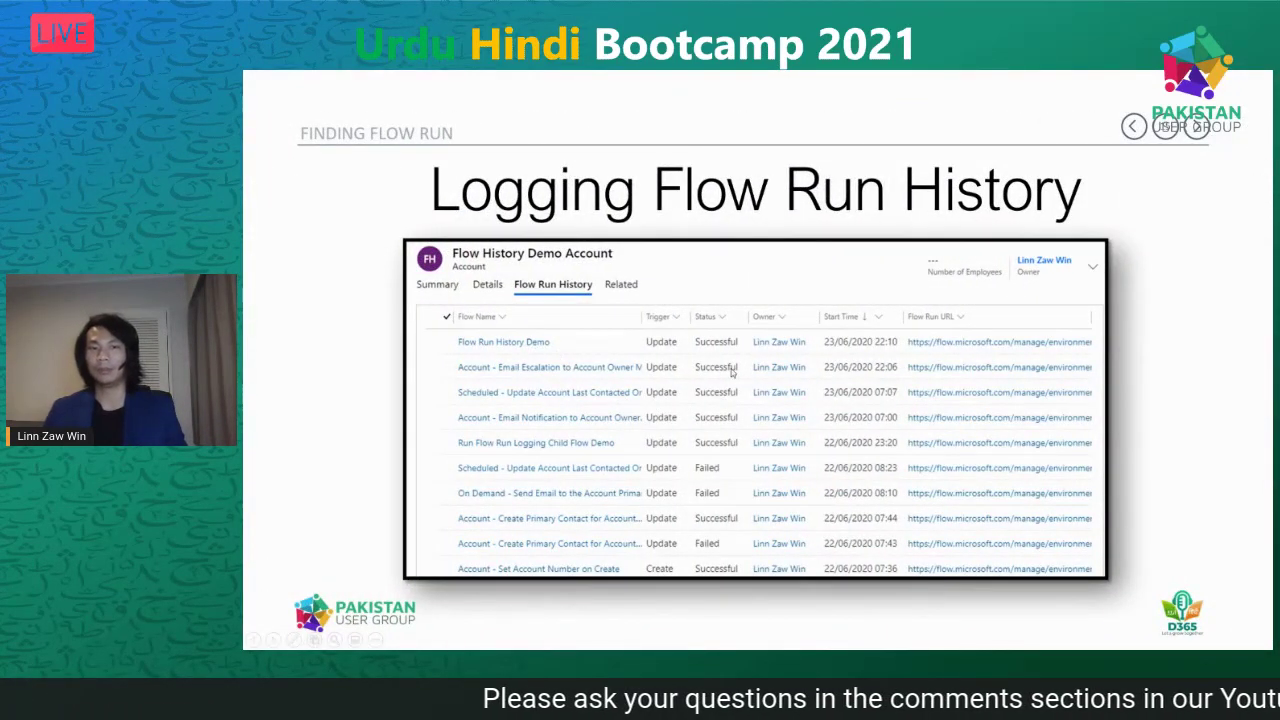
key(alt+Tab)
scroll(717, 415, down, 3)
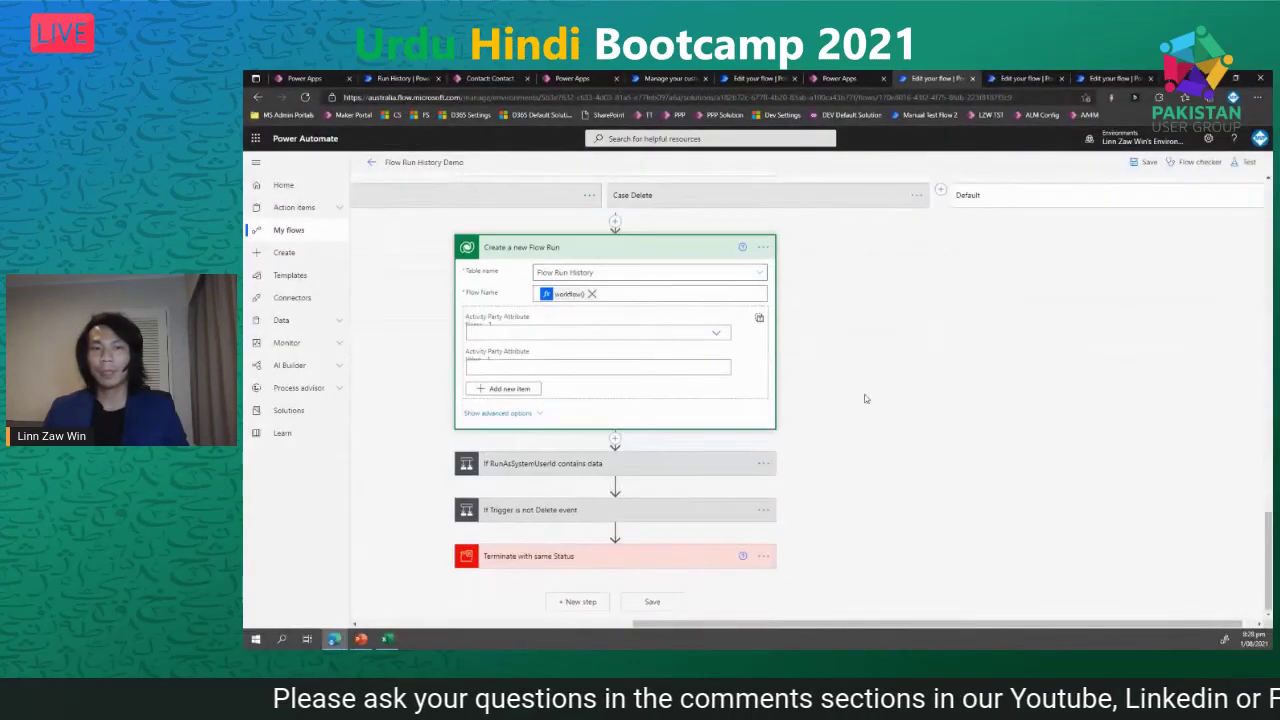
click(688, 463)
scroll(884, 455, down, 2)
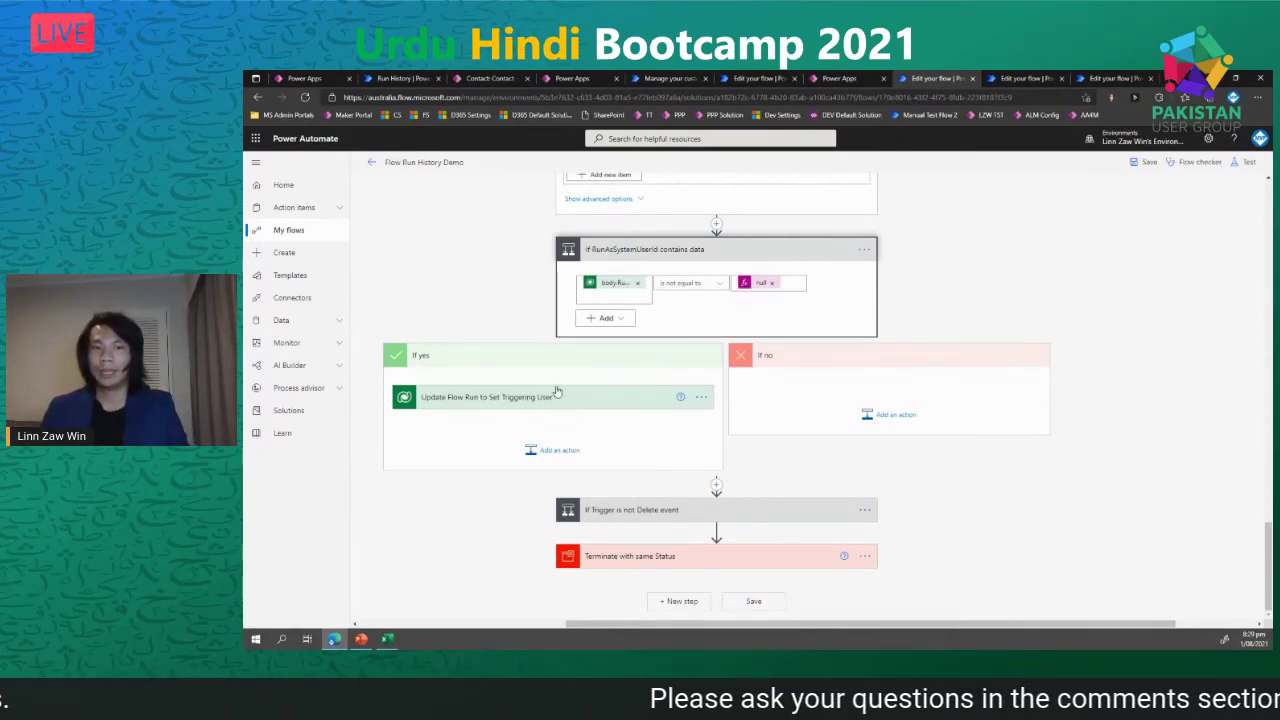
click(684, 513)
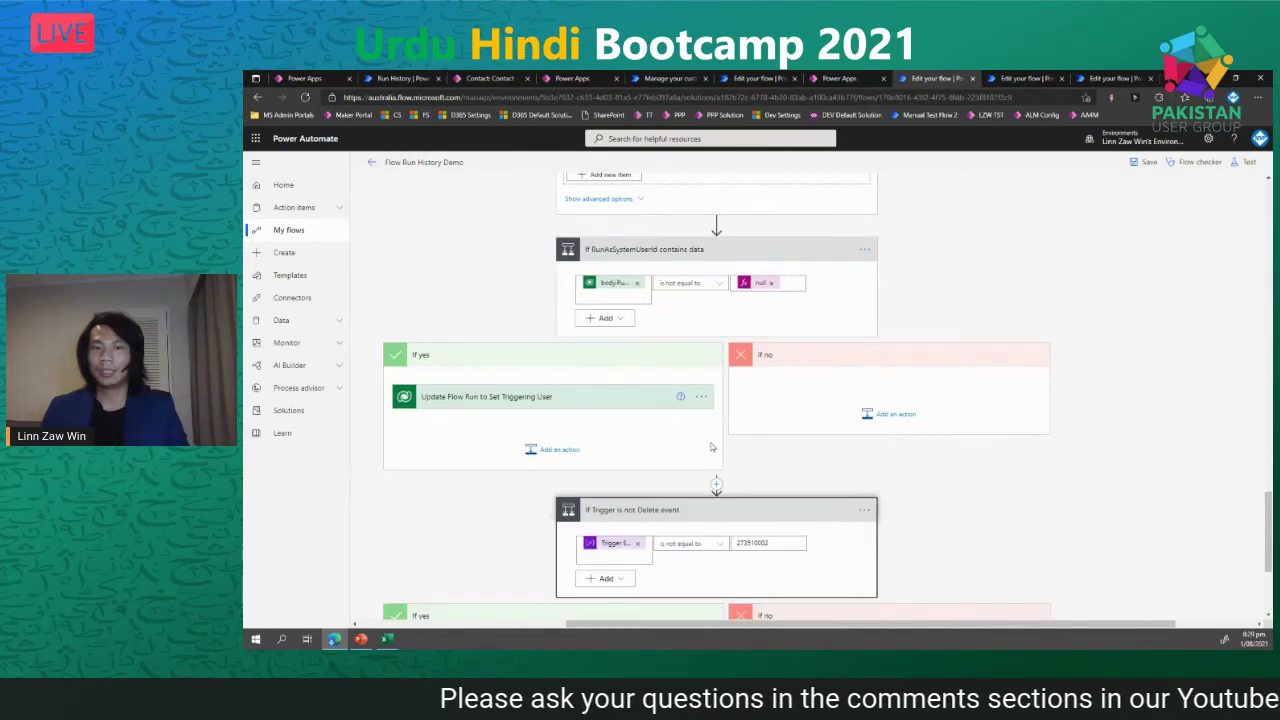
scroll(711, 447, down, 2)
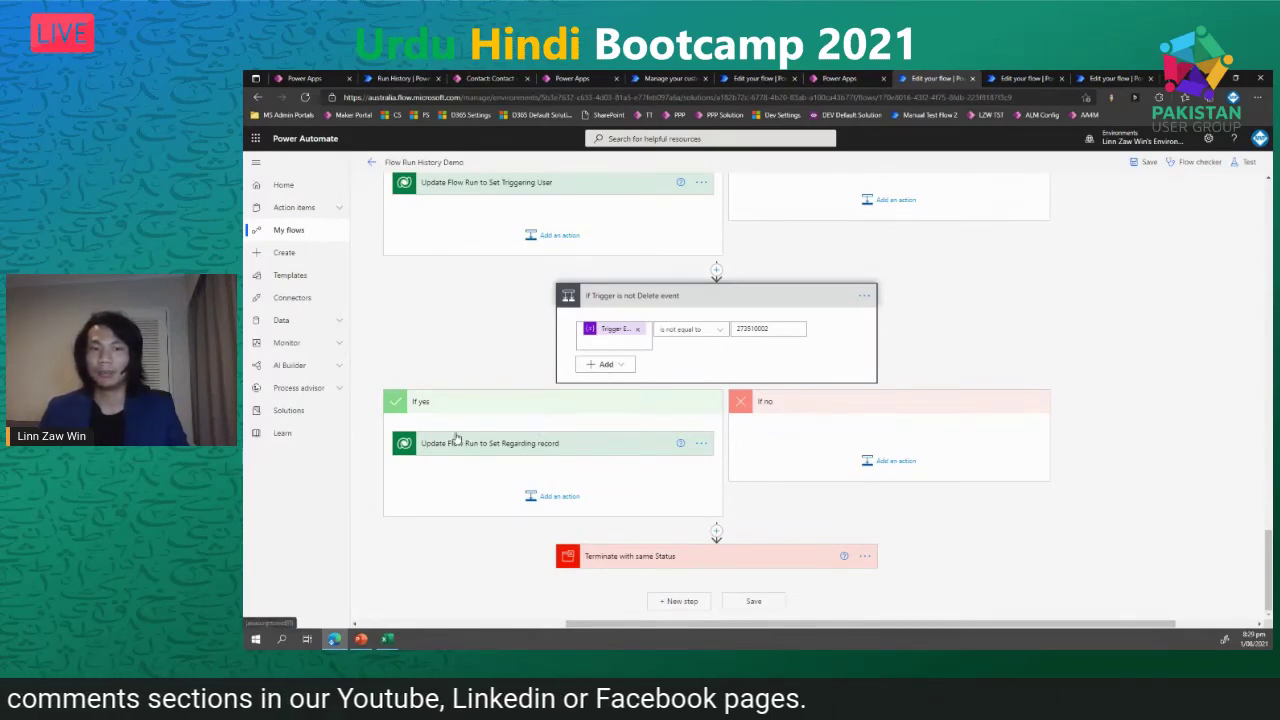
- Revisit the Logging Flow Run History slide, then expand Terminate with same Status in the flow and compare its Status expression with the Set Flow Status variable actions
key(alt+Tab)
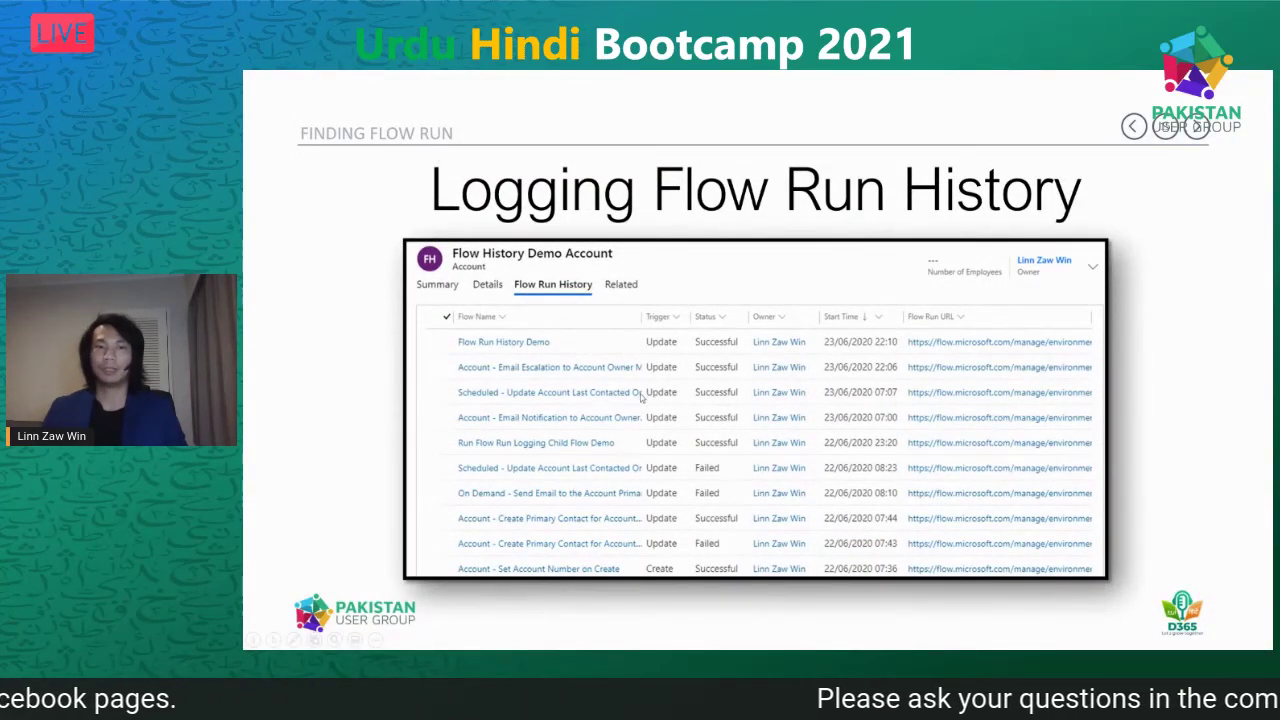
key(alt+Tab)
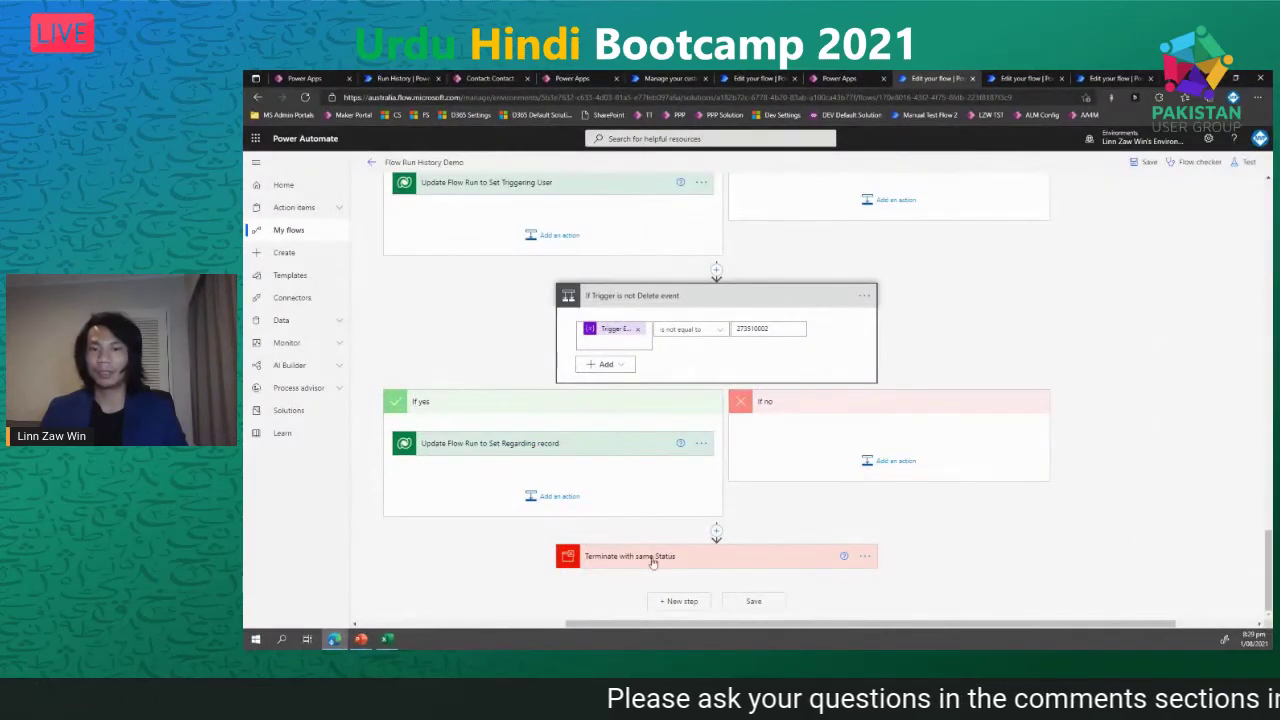
click(675, 557)
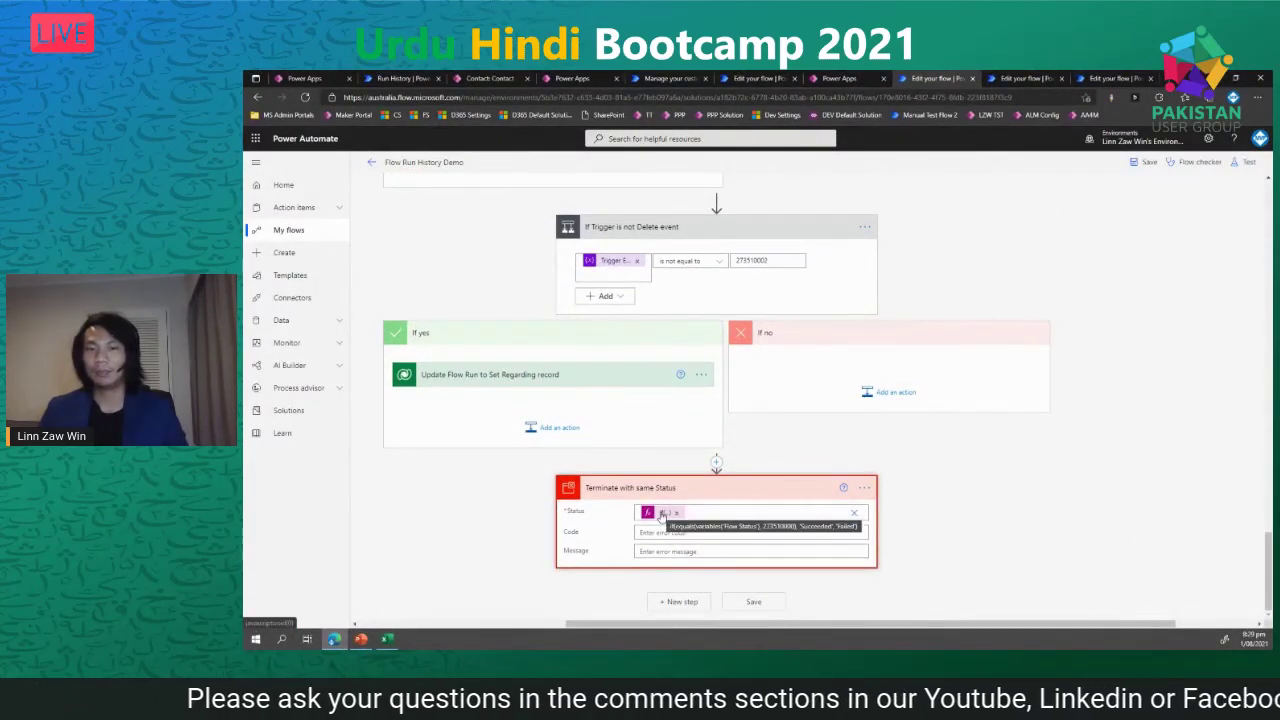
scroll(660, 515, up, 15)
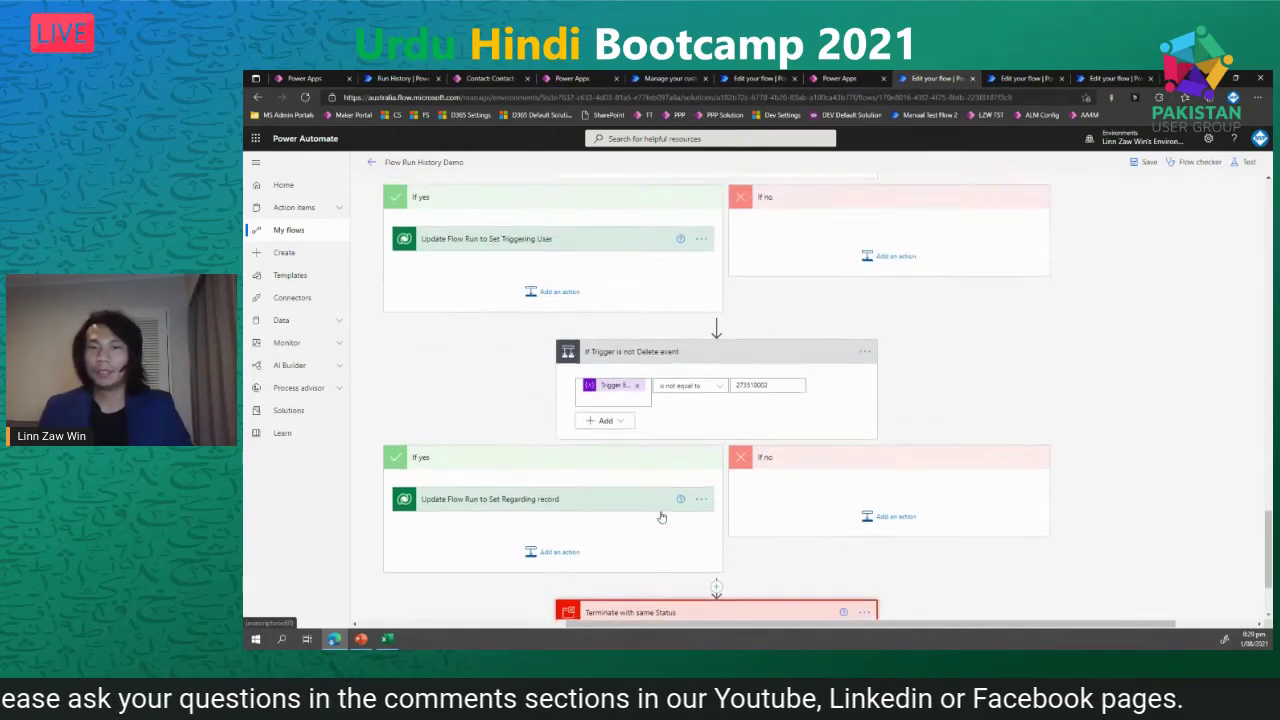
scroll(660, 515, up, 4)
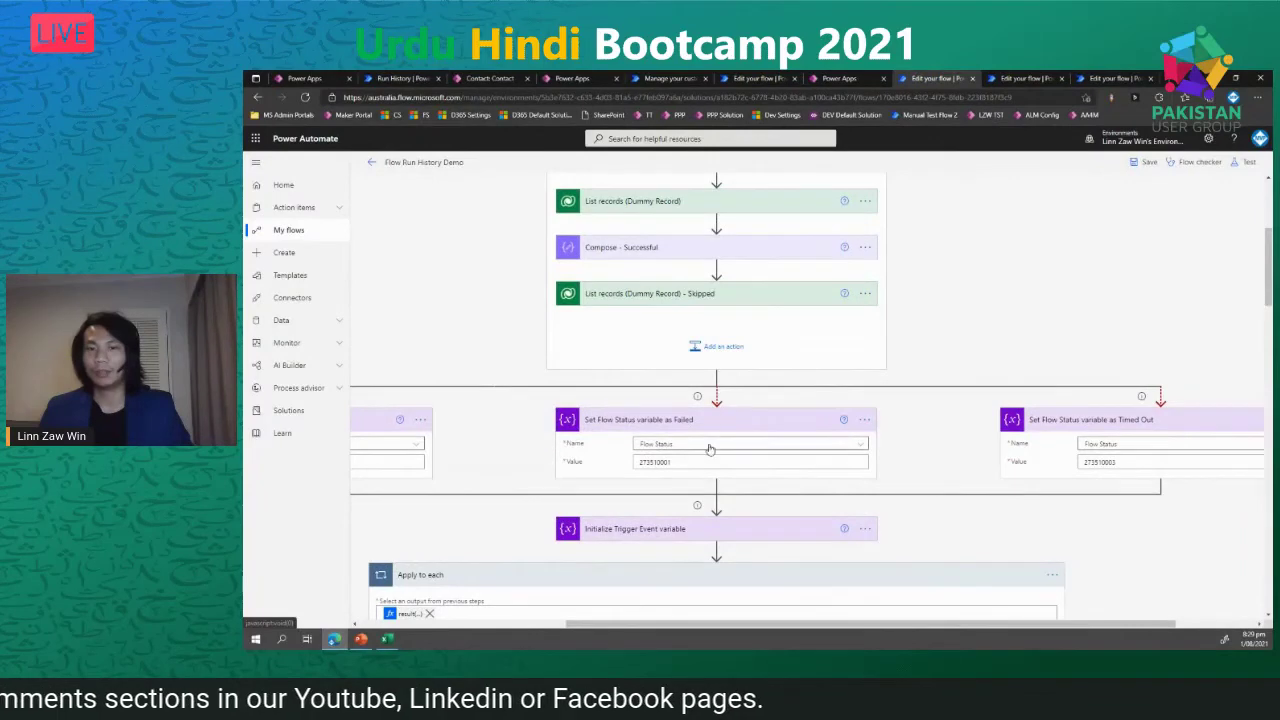
scroll(726, 490, down, 15)
scroll(721, 516, down, 1)
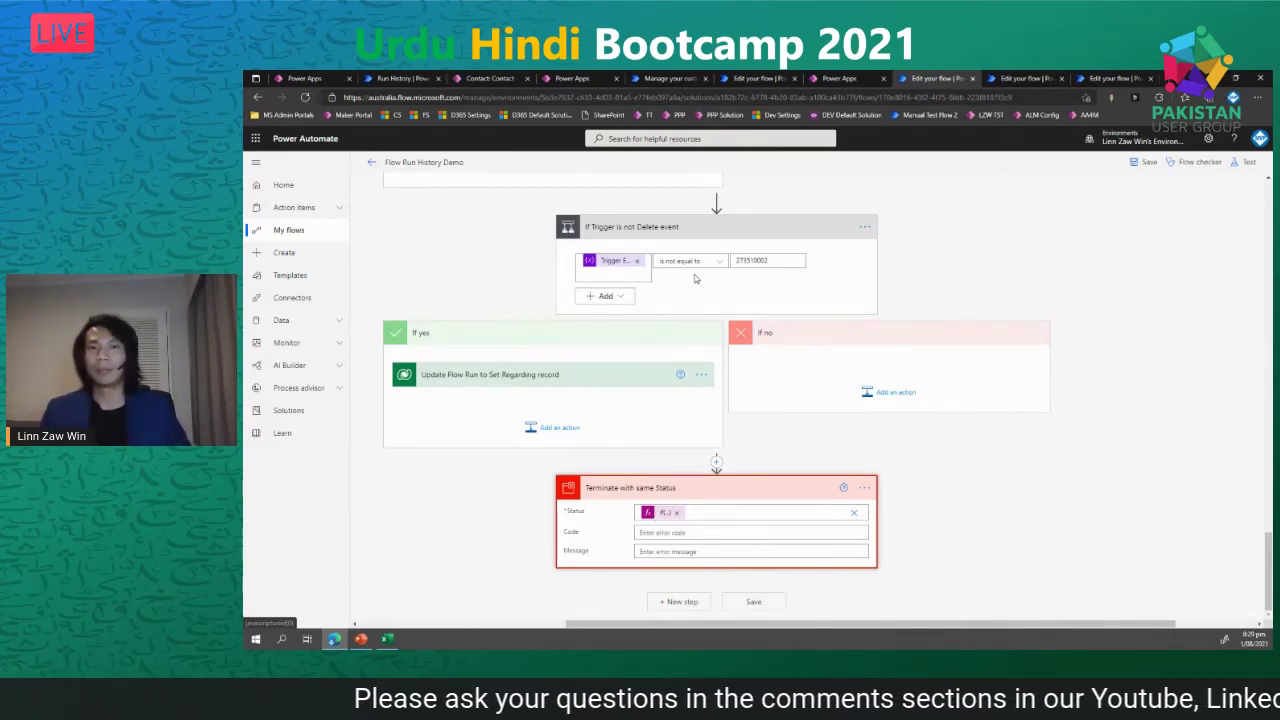
- View the 28-day run history of Debugging and Troubleshooting Cloud Flows - Contact Create, and return to Flow Run History Demo
click(415, 82)
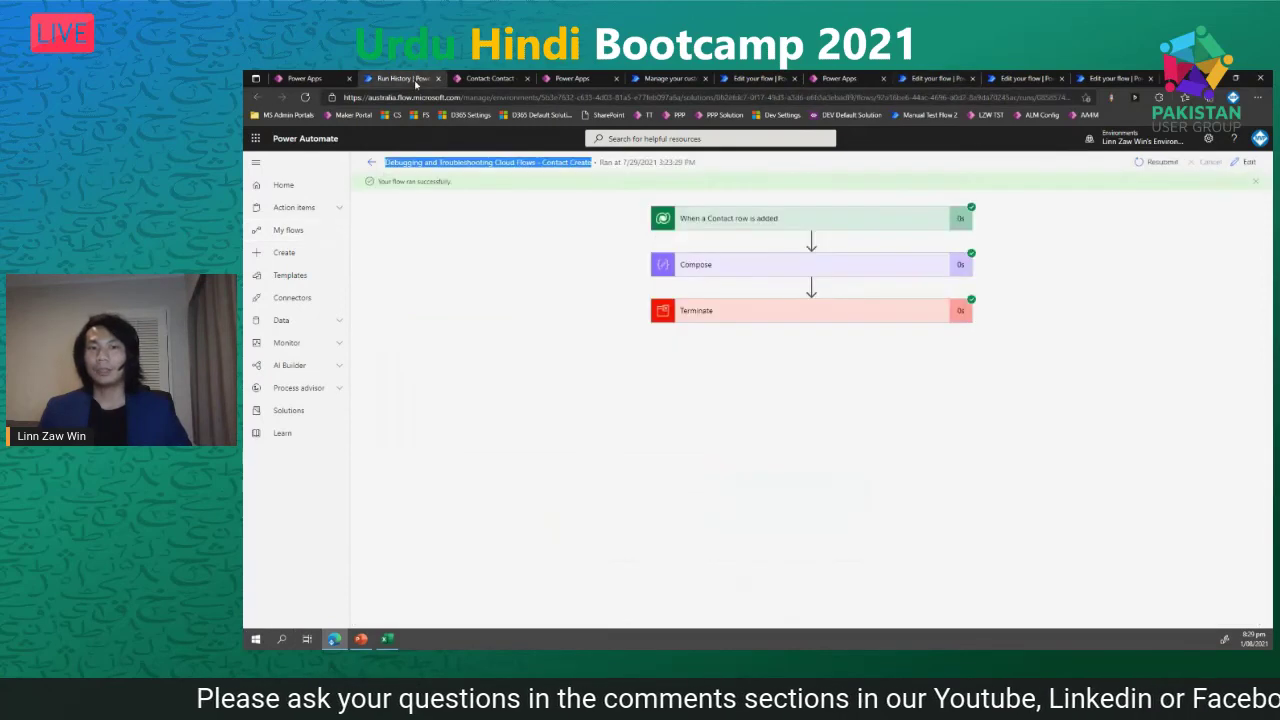
click(371, 162)
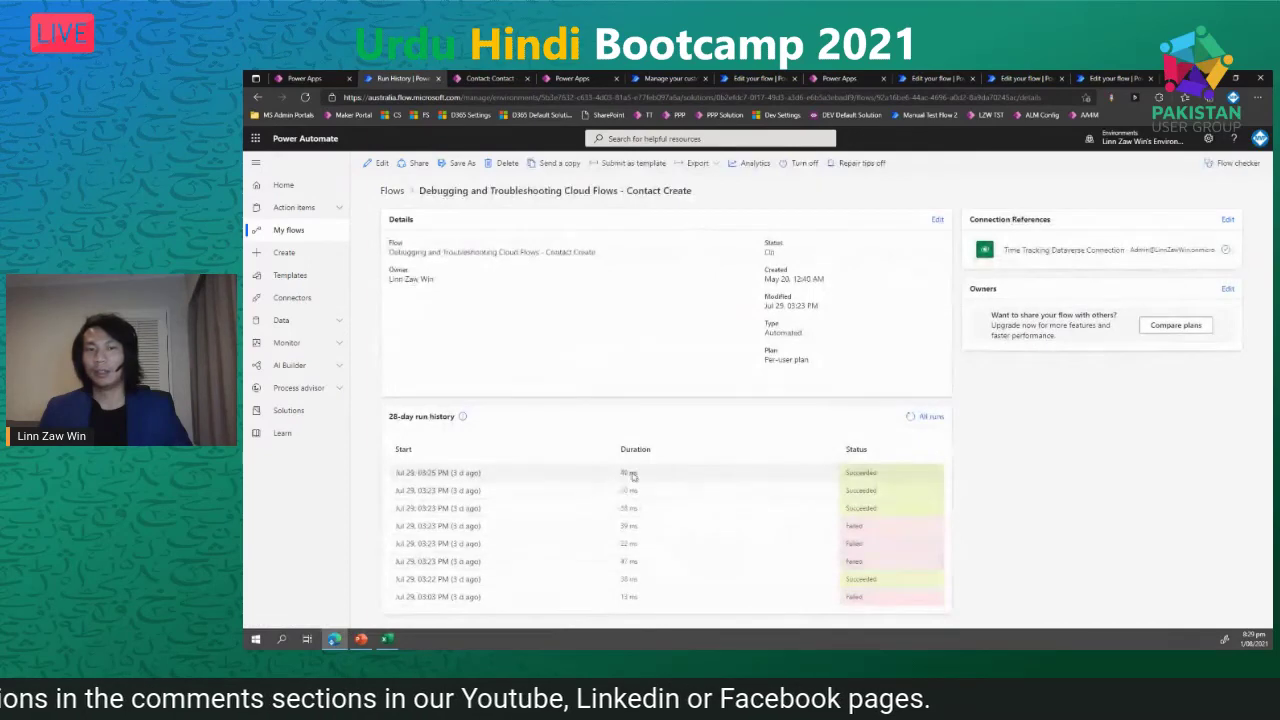
click(941, 79)
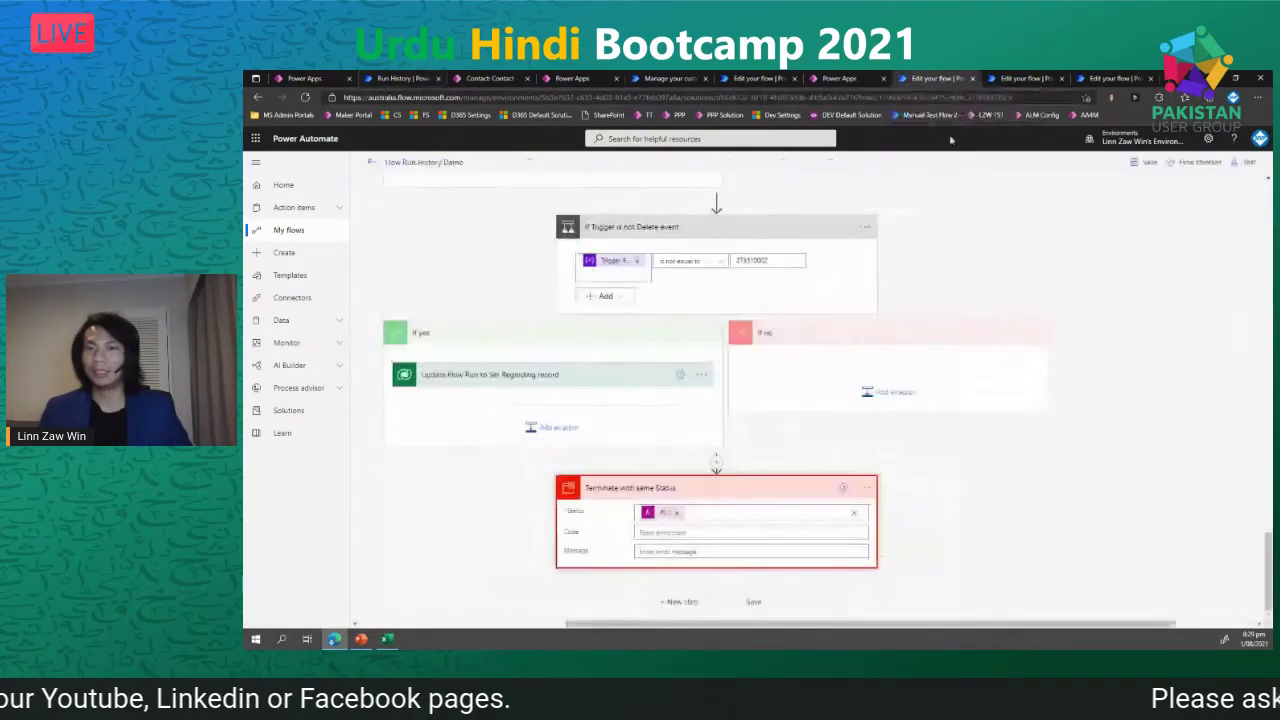
- Open Child Flow - Log Flow Run History and inspect its Initialize Trigger Event variable, SdkMessage switch and Create a new Flow Run actions
click(1025, 78)
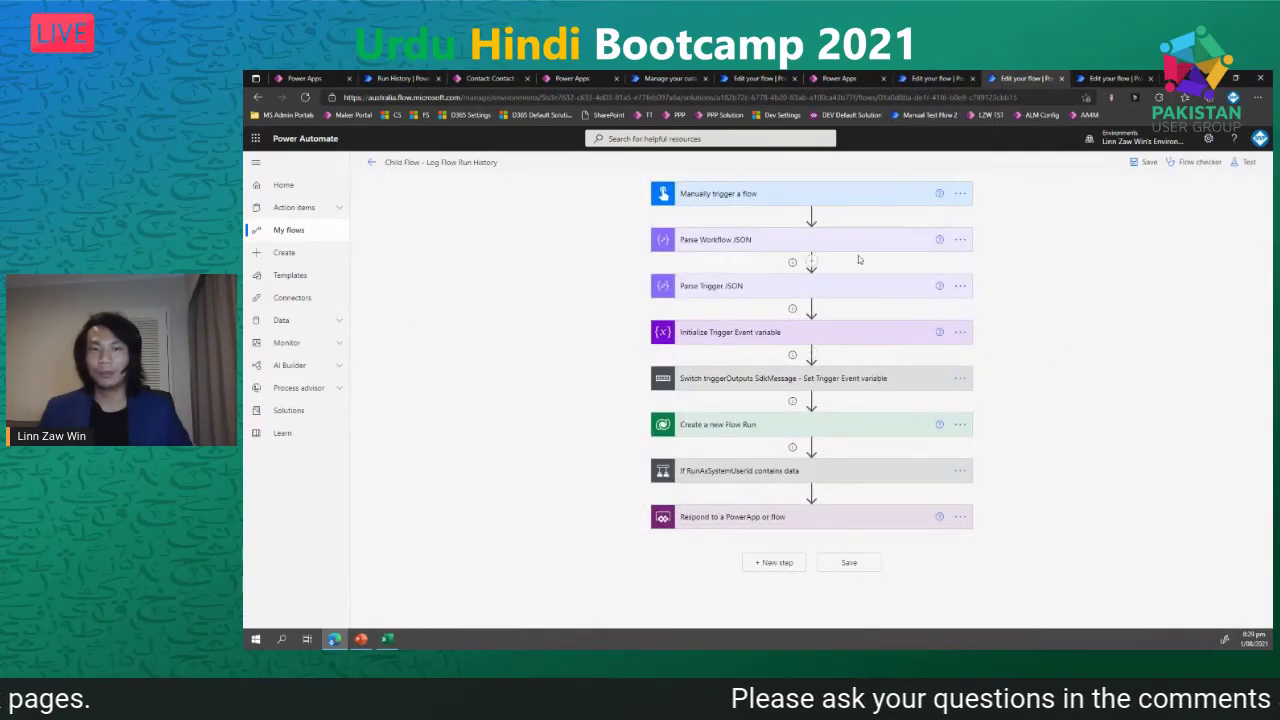
click(852, 336)
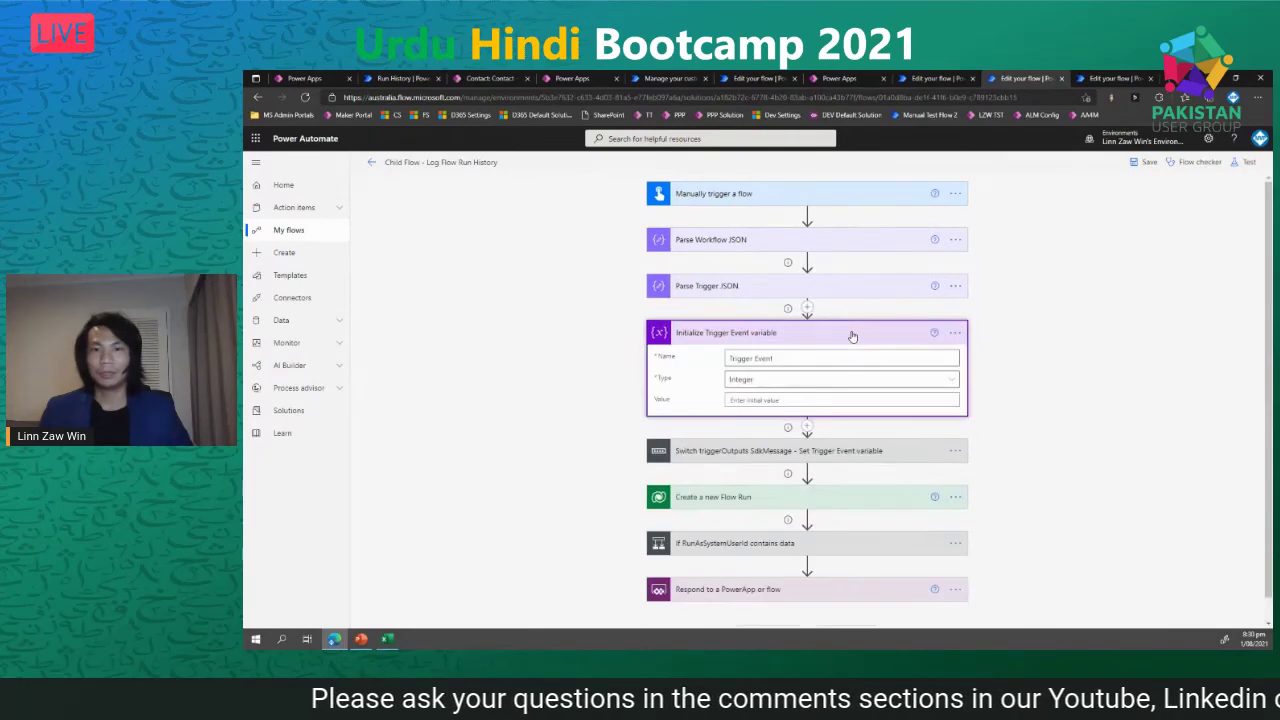
click(850, 336)
click(886, 383)
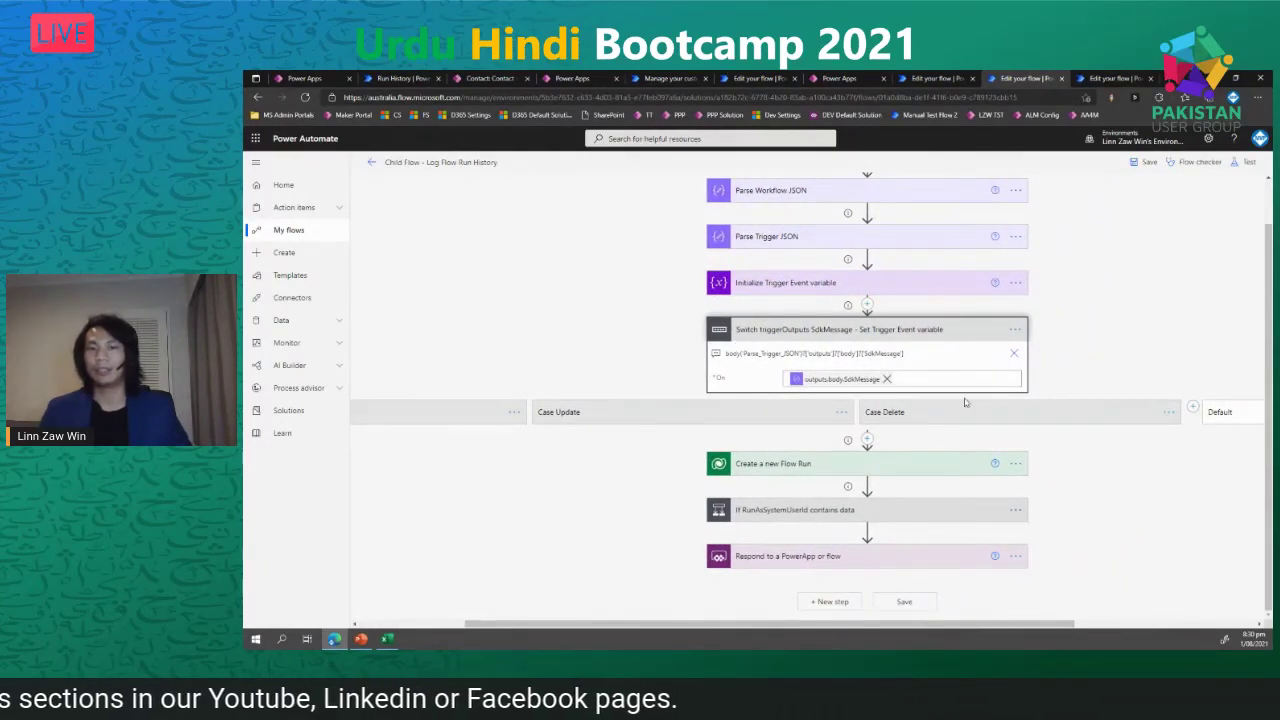
scroll(618, 400, right, 1)
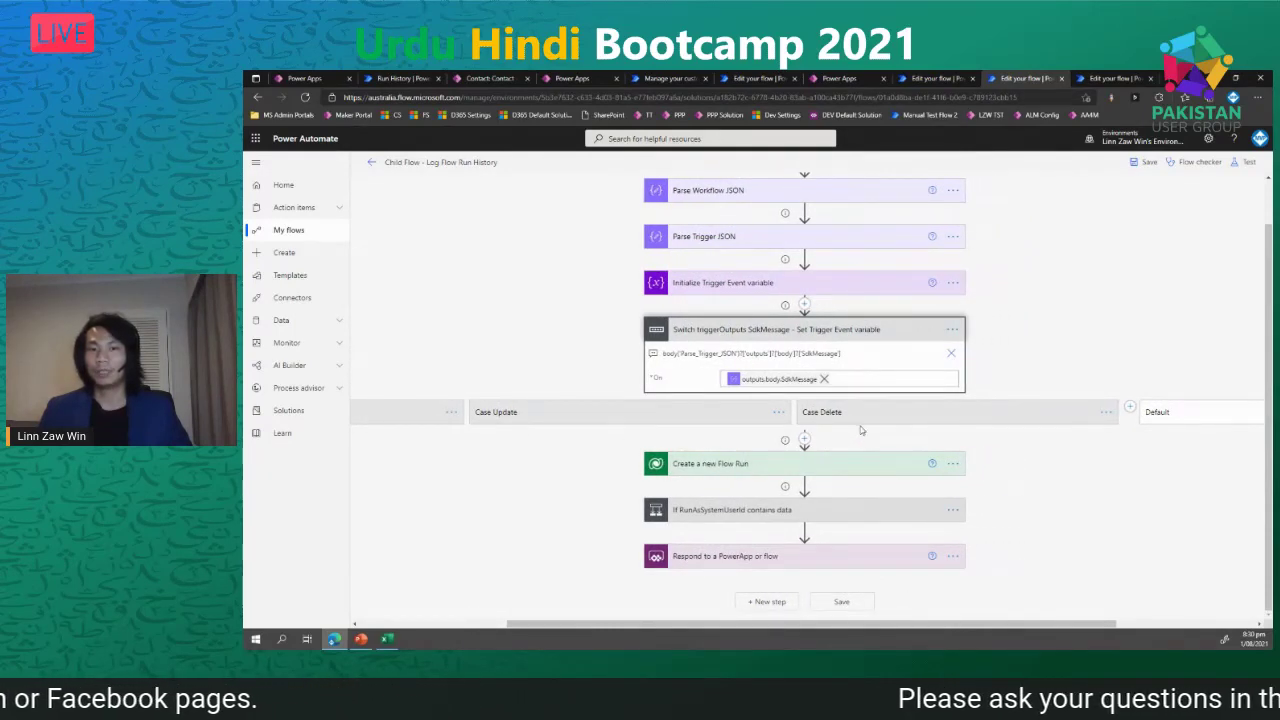
click(882, 467)
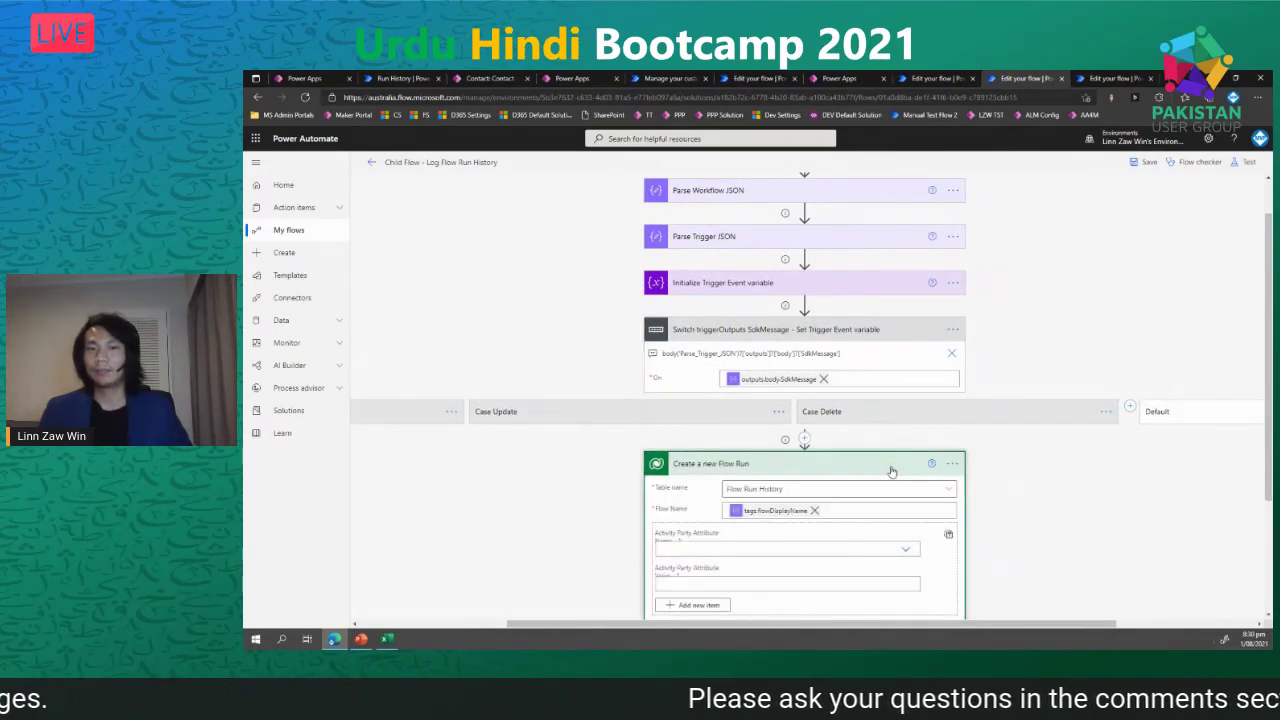
scroll(889, 464, up, 1)
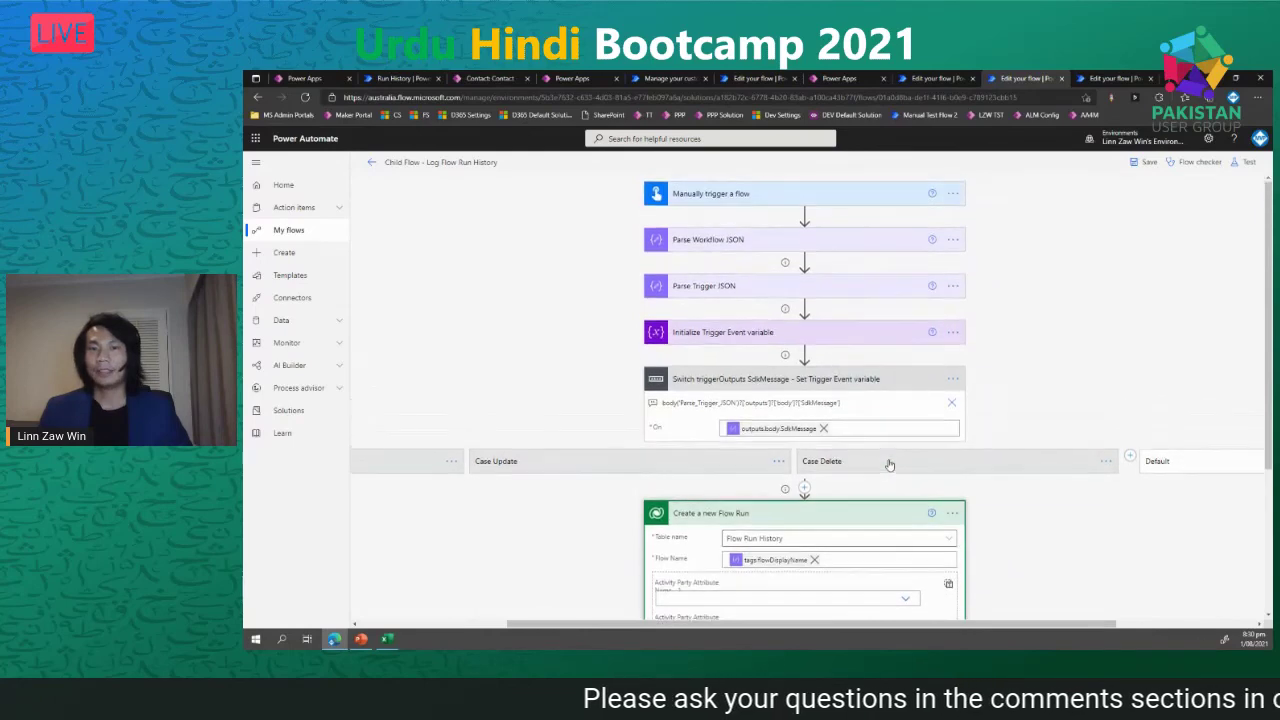
- Expand the child flow's manual trigger to view its inputs, and compare Create a new Flow Run with the same action in Flow Run History Demo
click(829, 196)
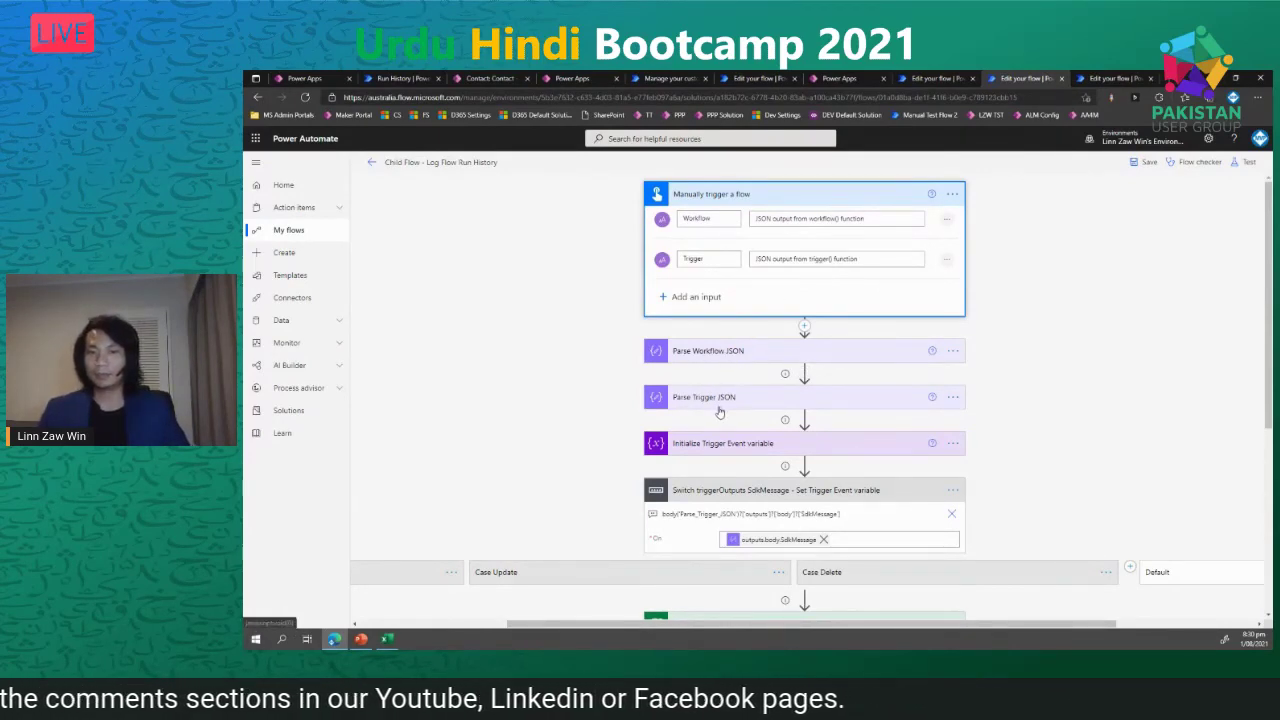
scroll(718, 410, down, 3)
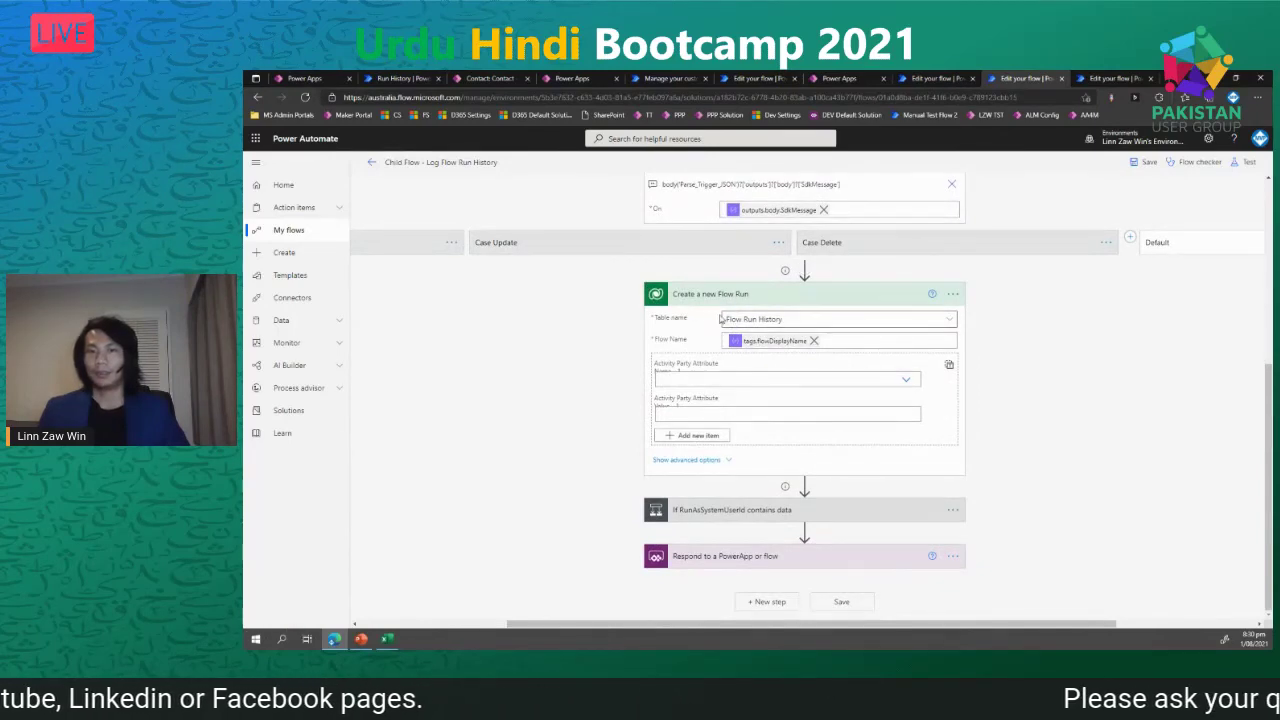
click(940, 79)
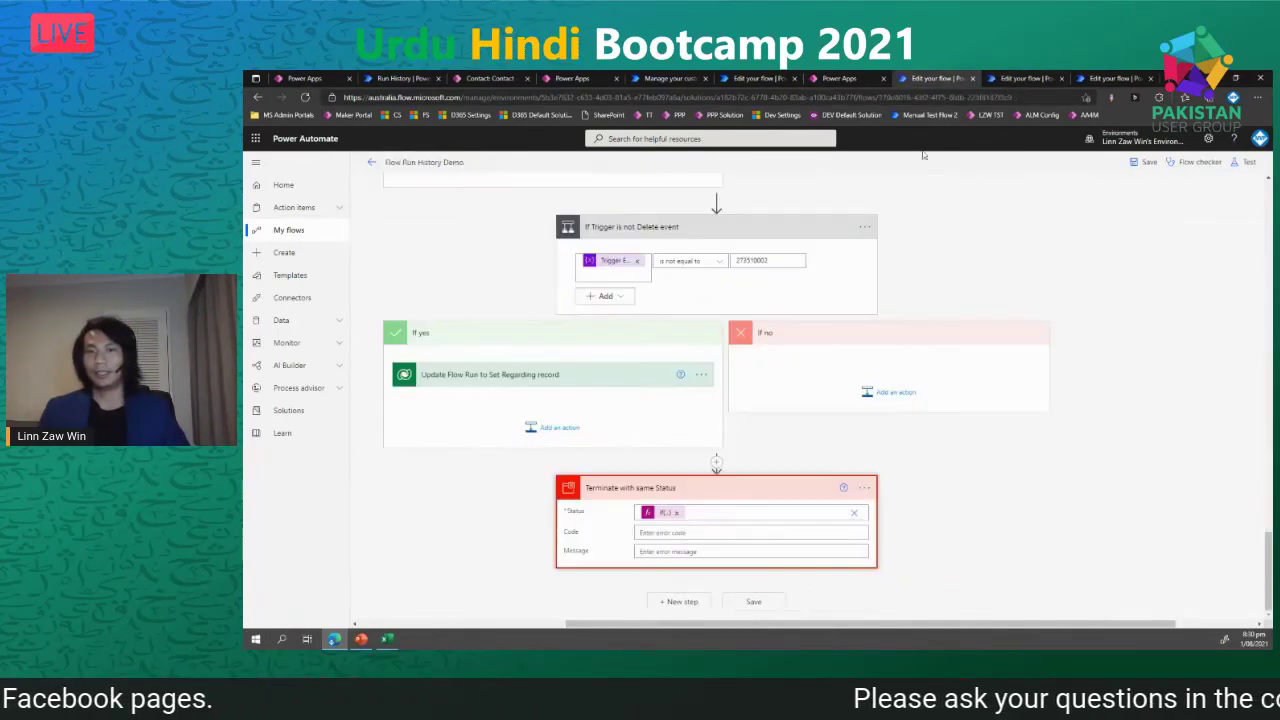
scroll(650, 347, up, 9)
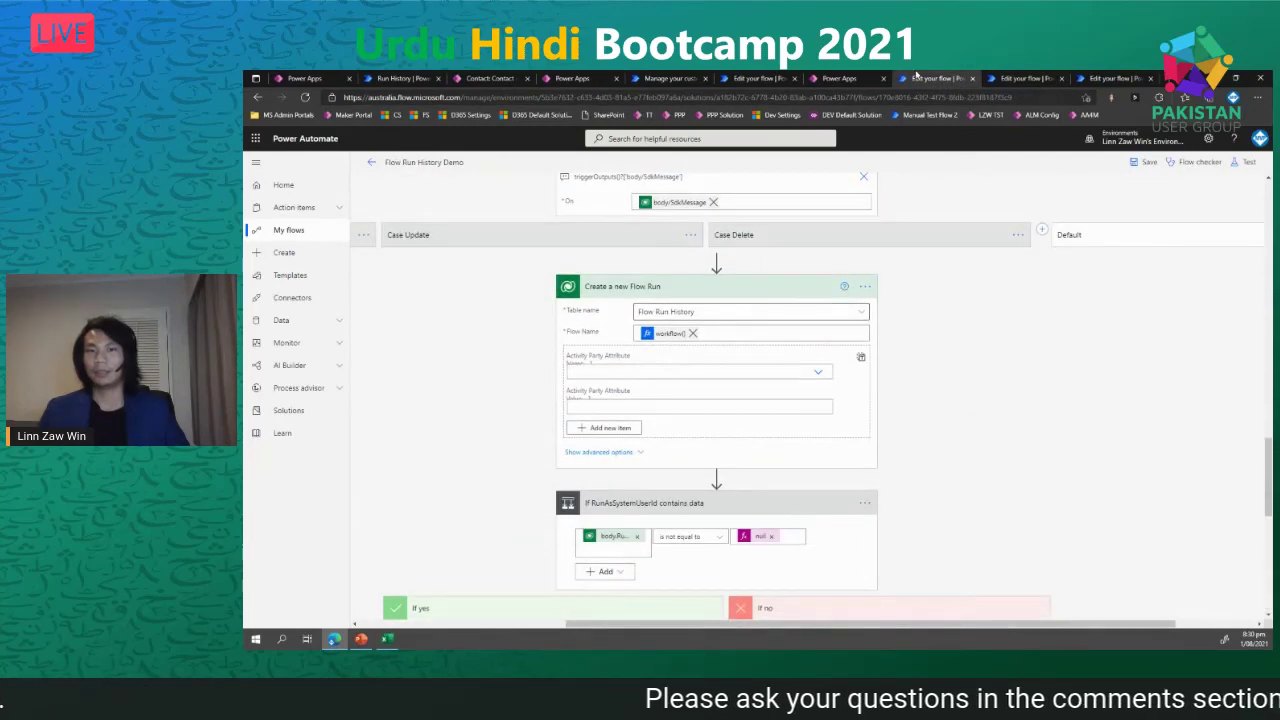
click(1013, 79)
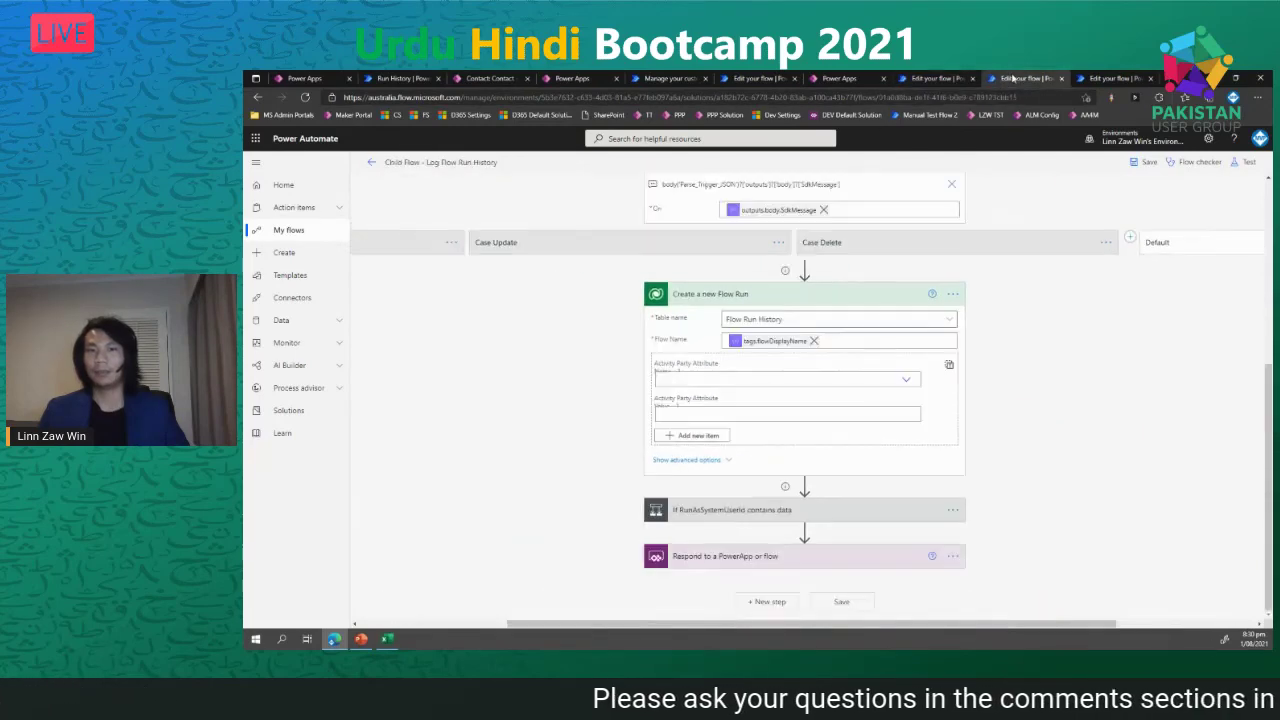
- Expand the child flow's If RunAsSystemUserId contains data condition and its Update Flow Run to Set Triggering User action
click(870, 515)
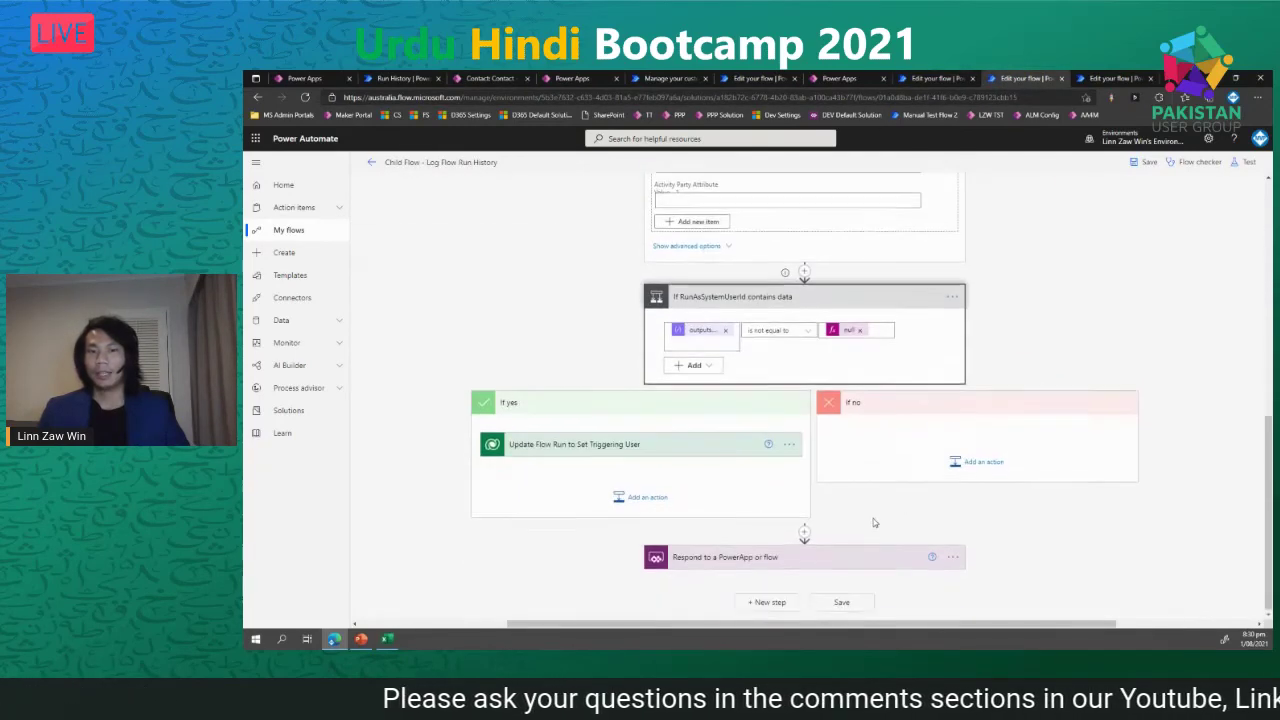
click(675, 452)
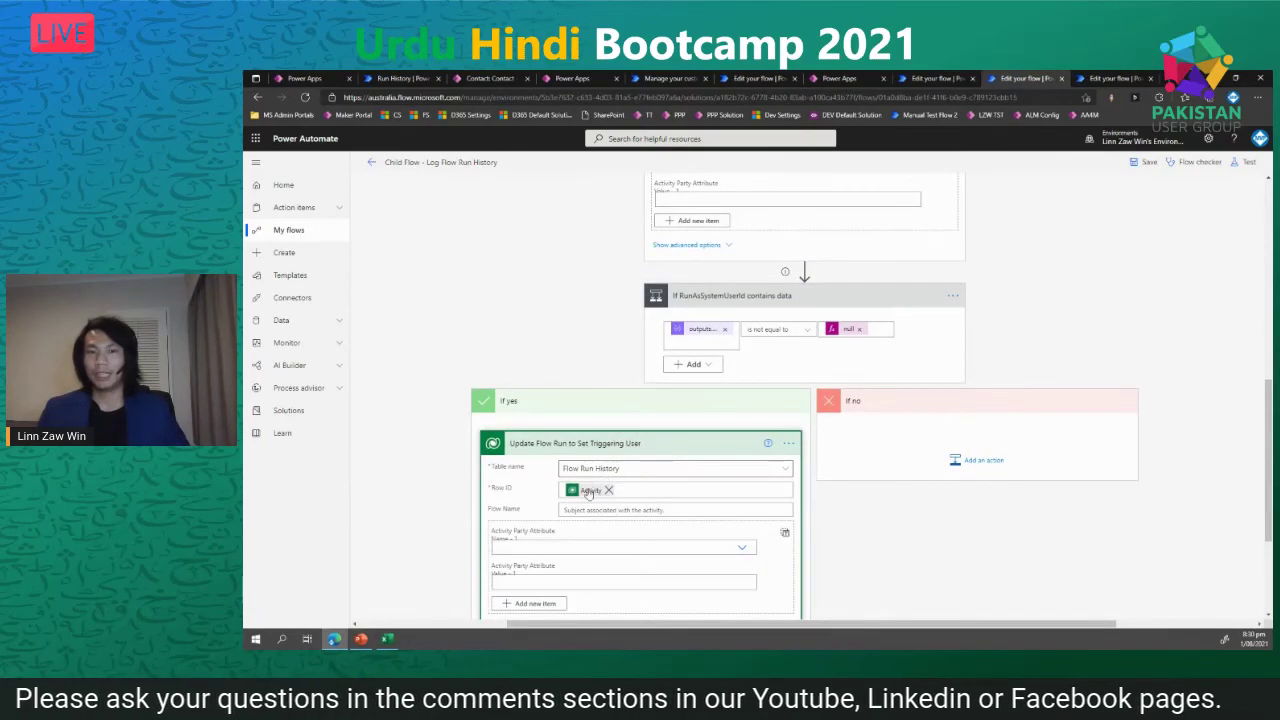
scroll(842, 521, down, 2)
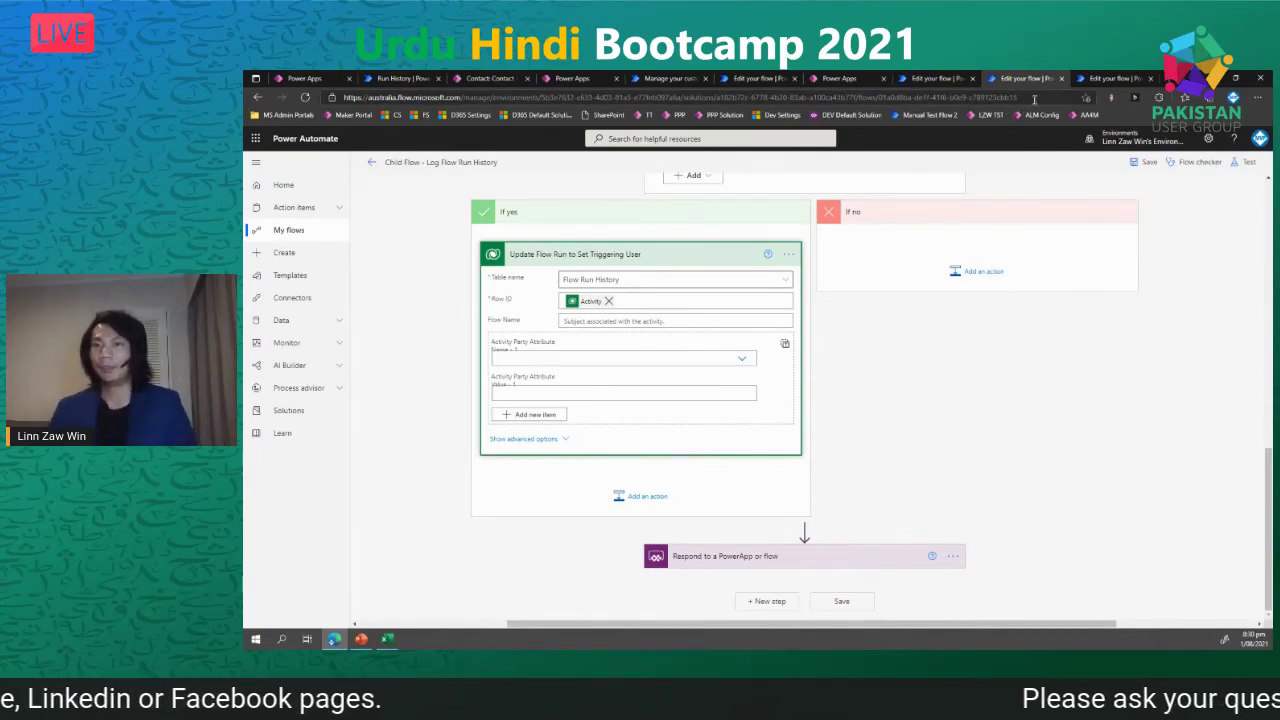
- Open Run Flow Run Logging Child Flow Demo and expand Run a Flow History Logging Child Flow and Update Flow Run to Set Regarding record
click(1112, 78)
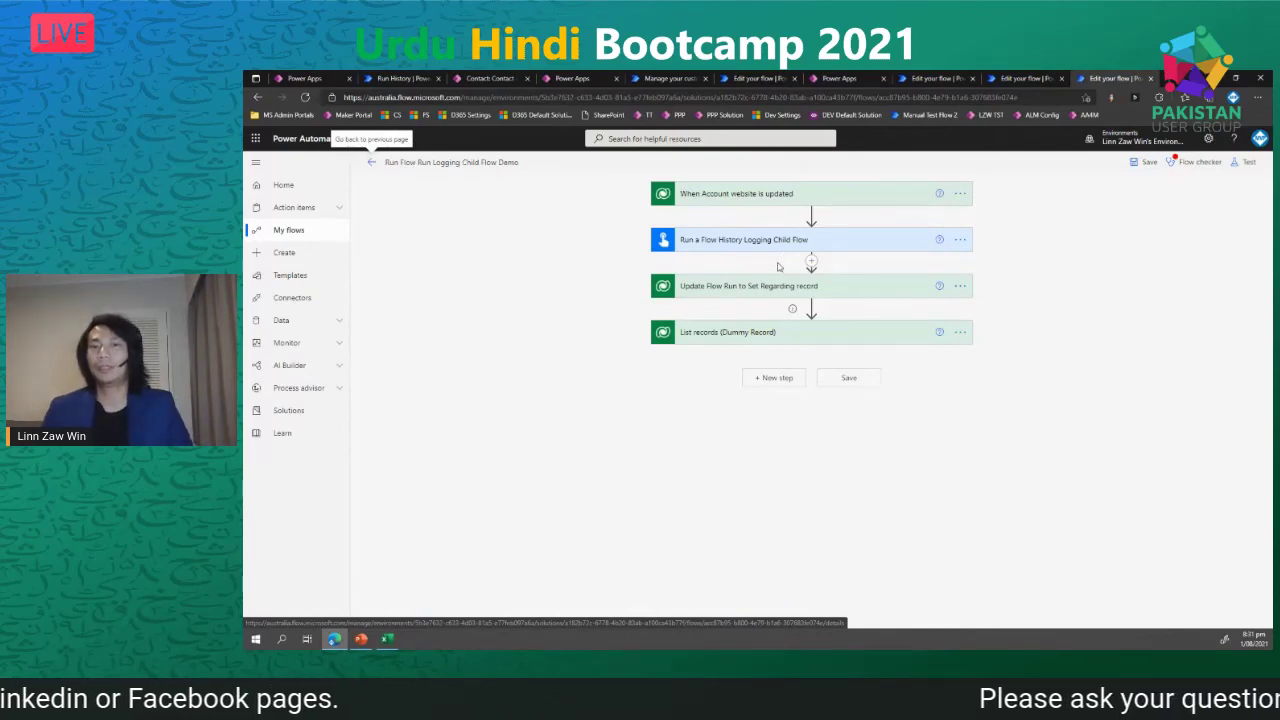
click(940, 78)
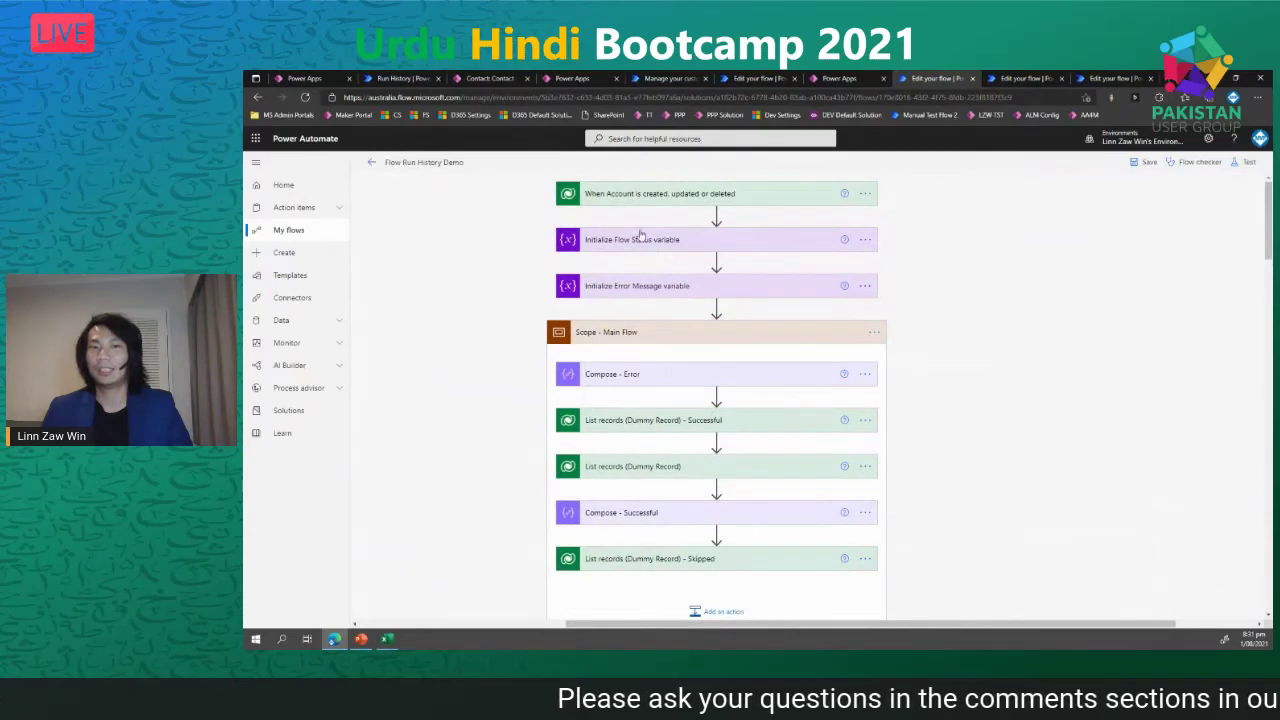
click(1019, 78)
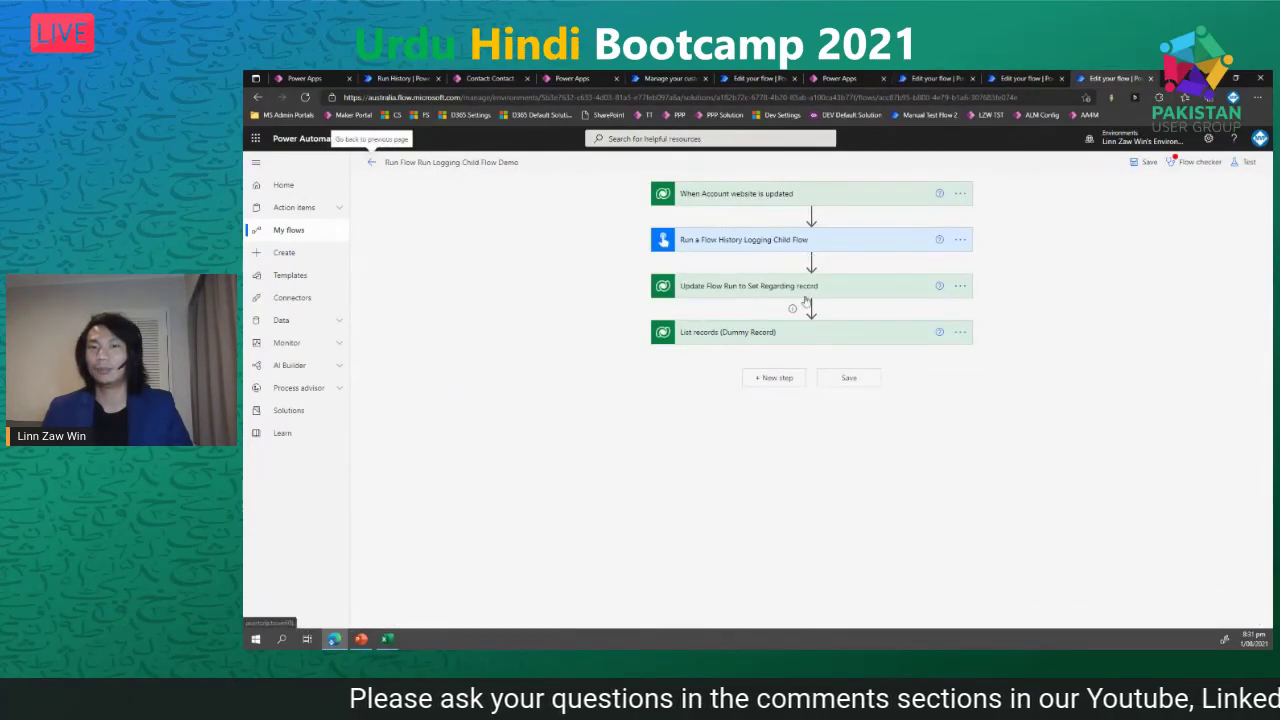
click(826, 250)
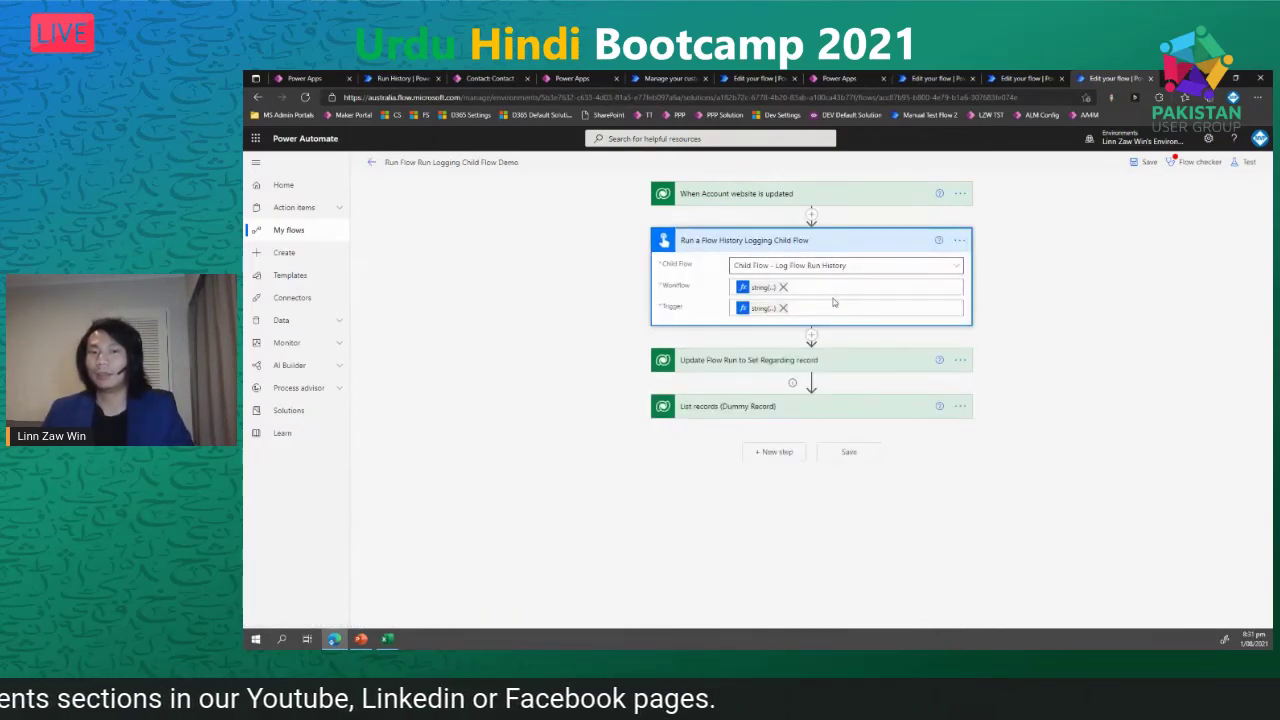
click(851, 372)
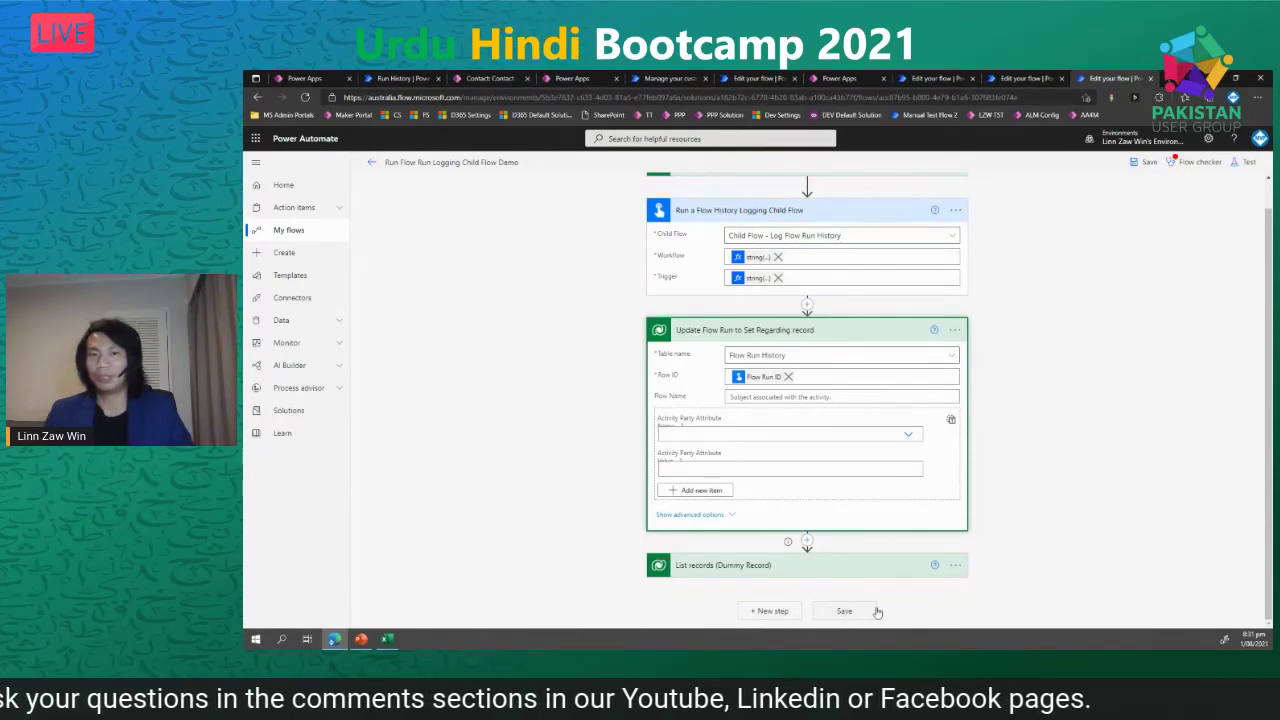
- Show the advanced options of Update Flow Run to Set Regarding record and inspect how its Regarding (Accounts) field references the triggering account
scroll(752, 368, up, 1)
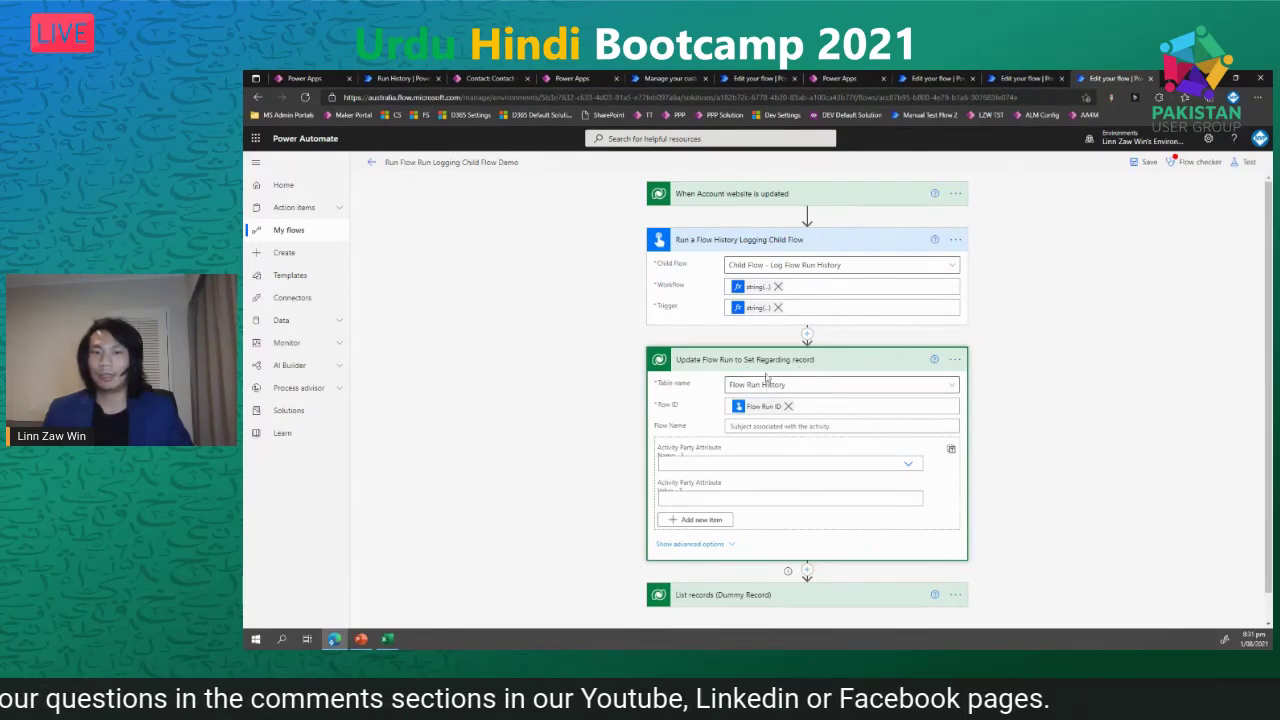
click(690, 545)
scroll(745, 345, down, 2)
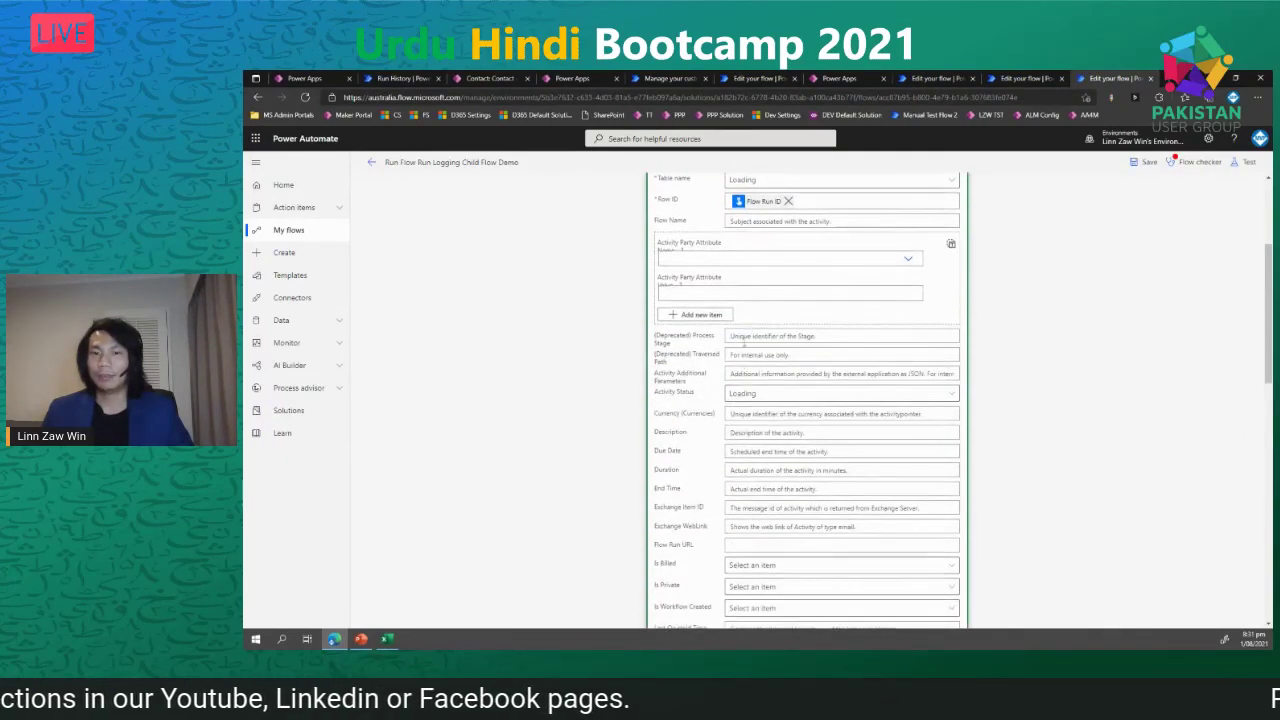
scroll(745, 345, up, 2)
scroll(770, 390, down, 5)
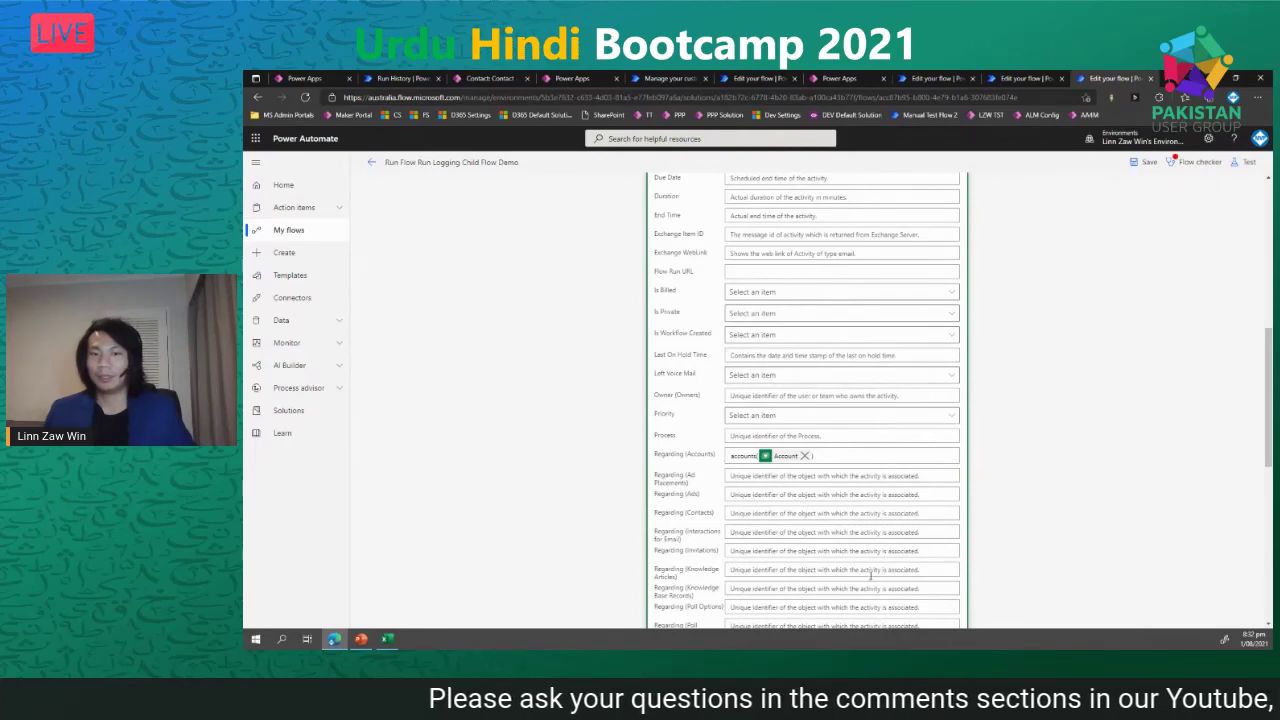
scroll(870, 575, down, 2)
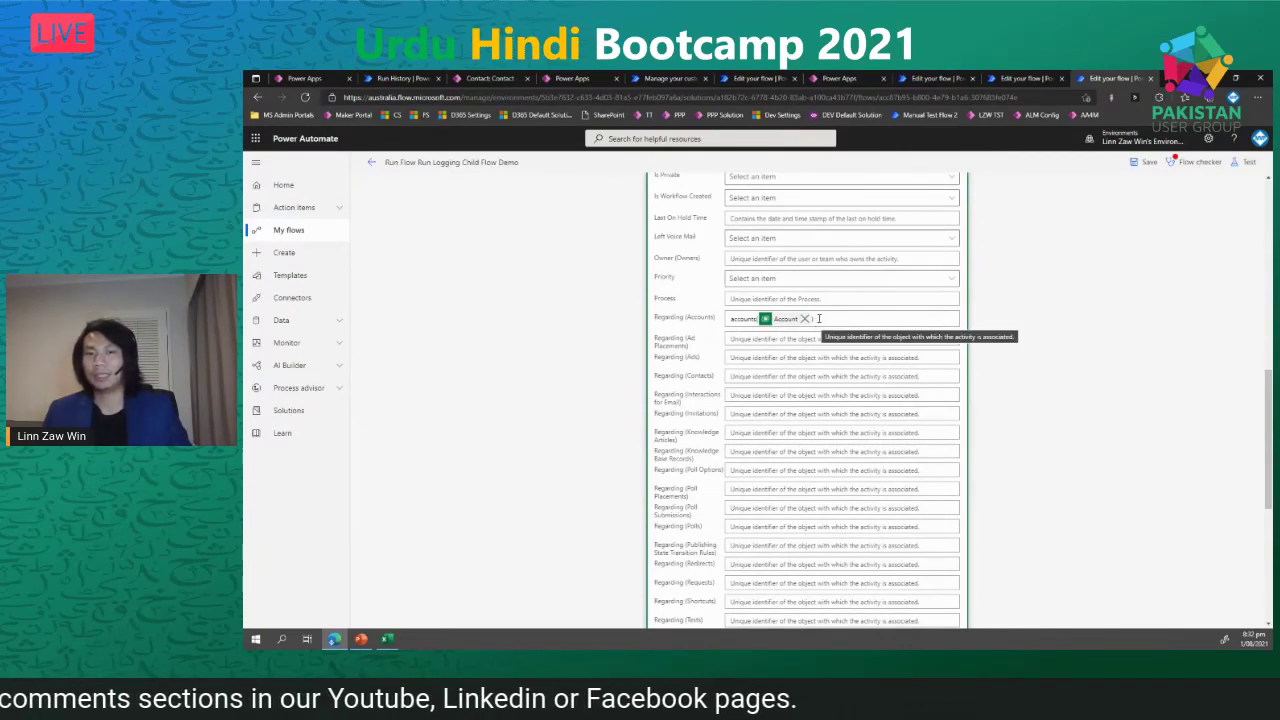
click(818, 318)
click(1110, 315)
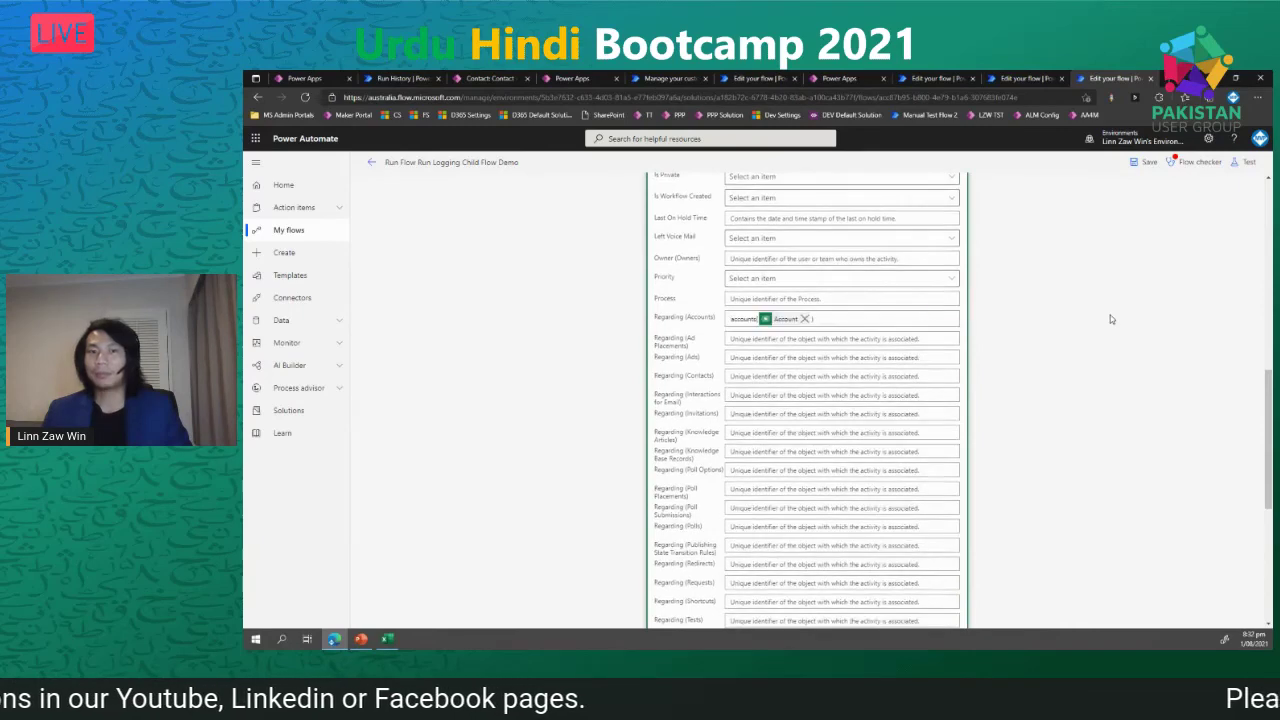
scroll(1110, 315, up, 10)
scroll(1110, 315, down, 4)
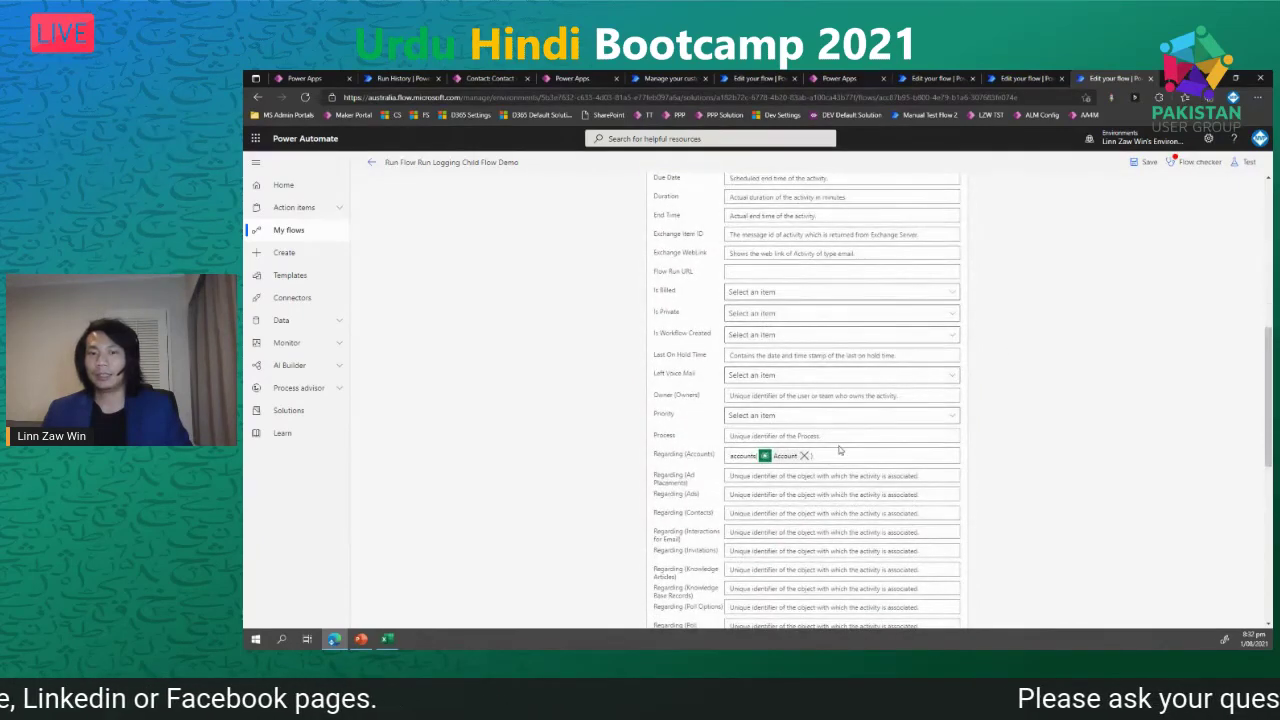
scroll(803, 468, up, 10)
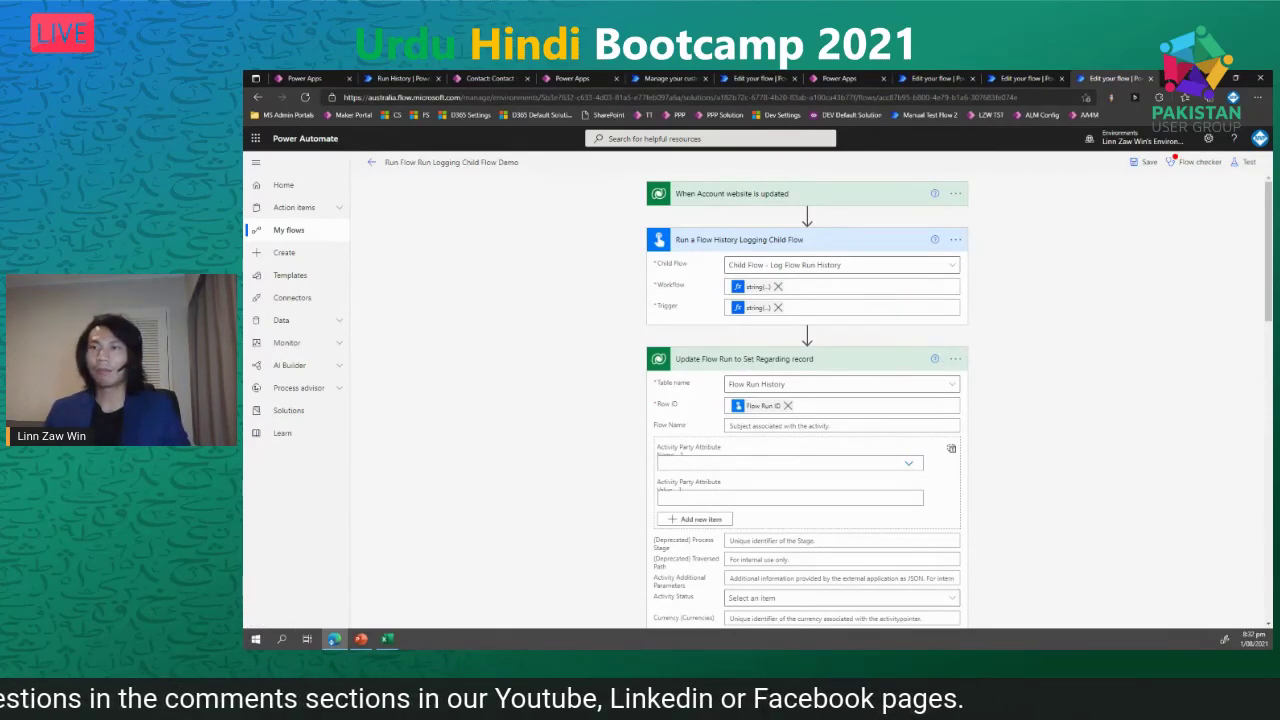
key(alt+Tab)
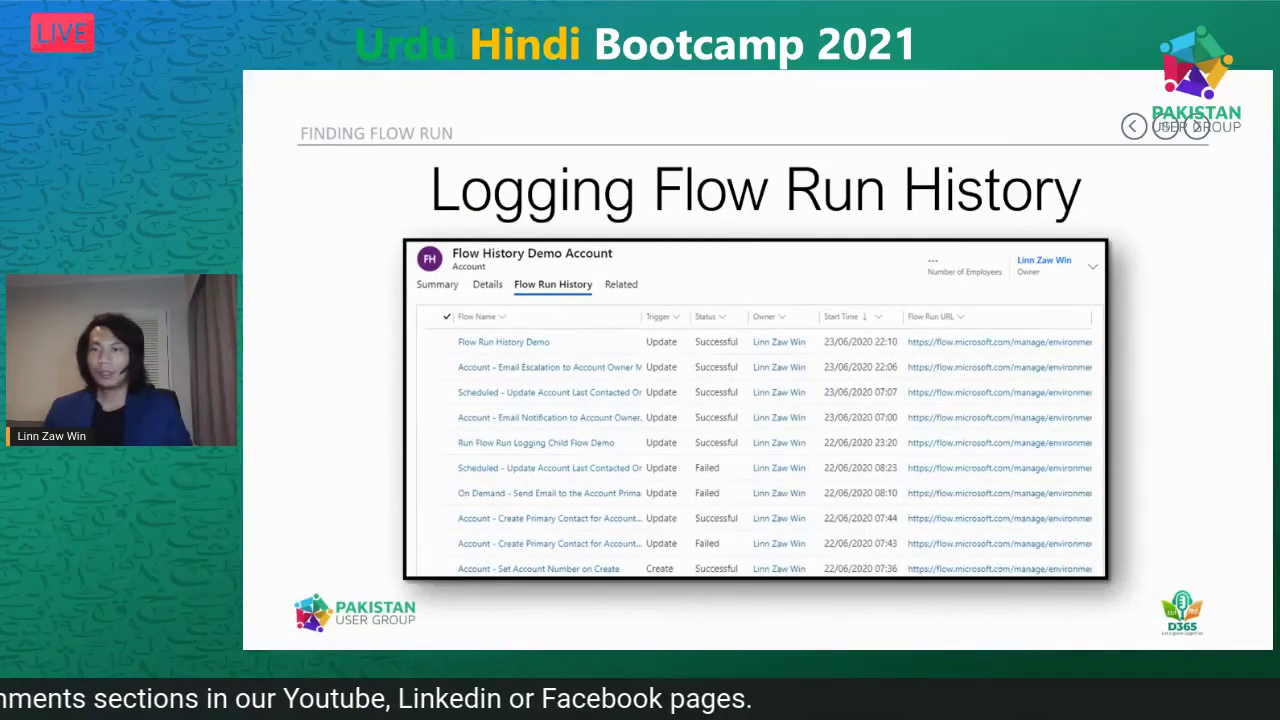
key(Right)
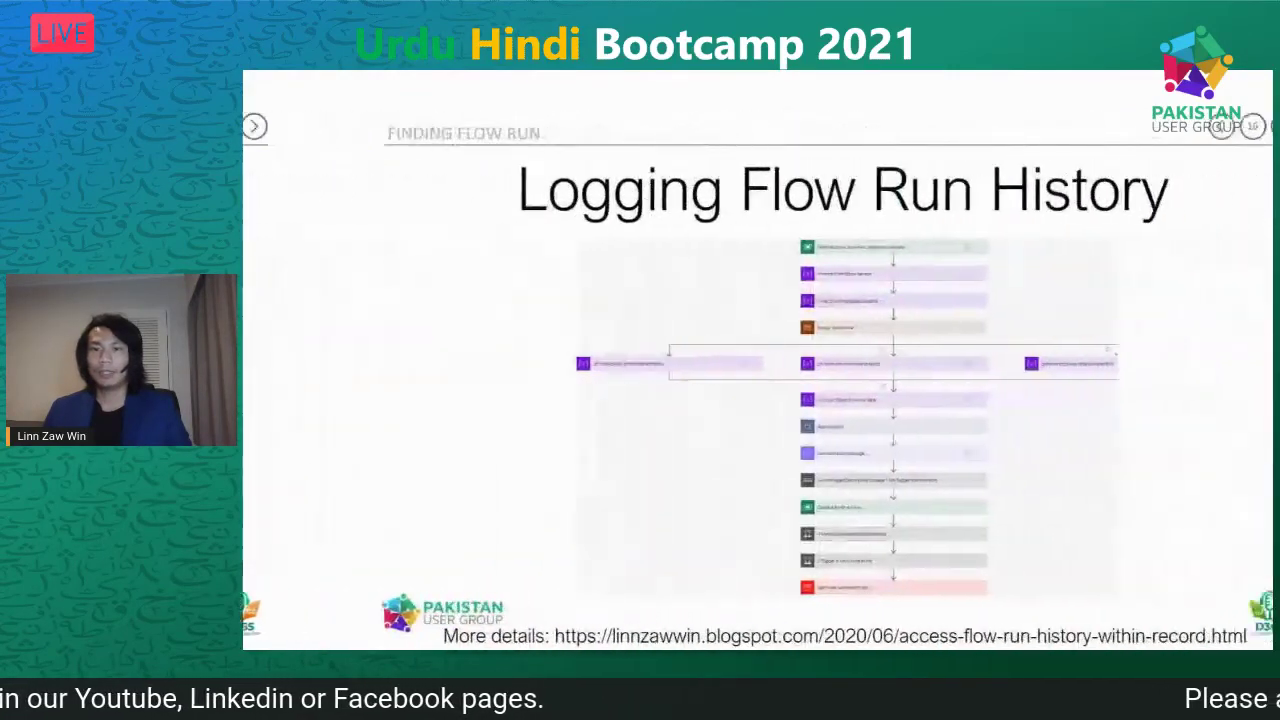
key(Right)
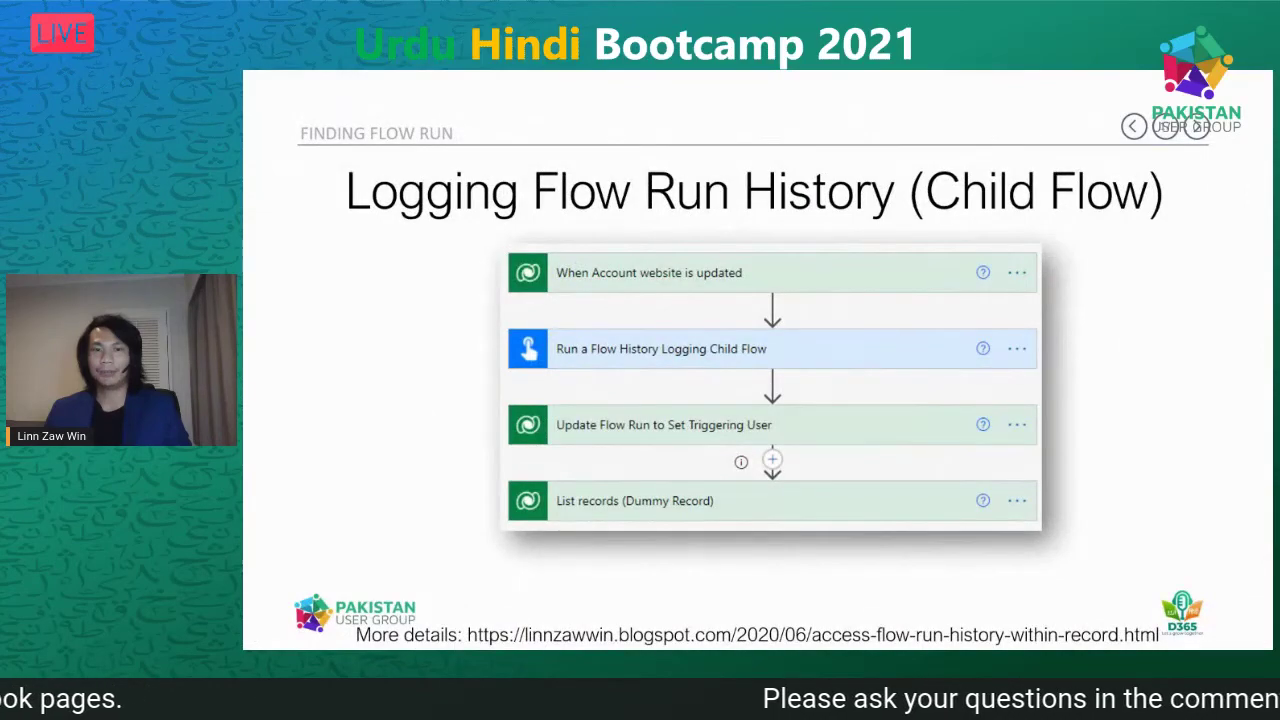
key(Right)
key(Right)
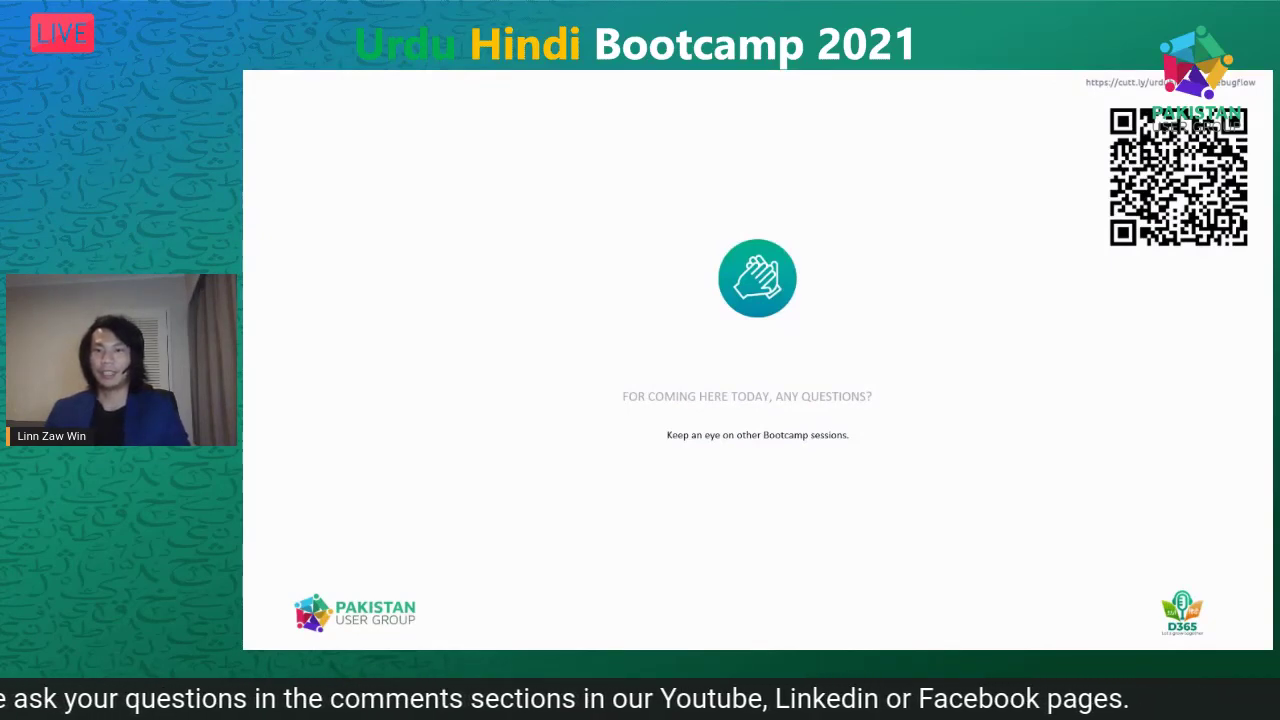
key(Right)
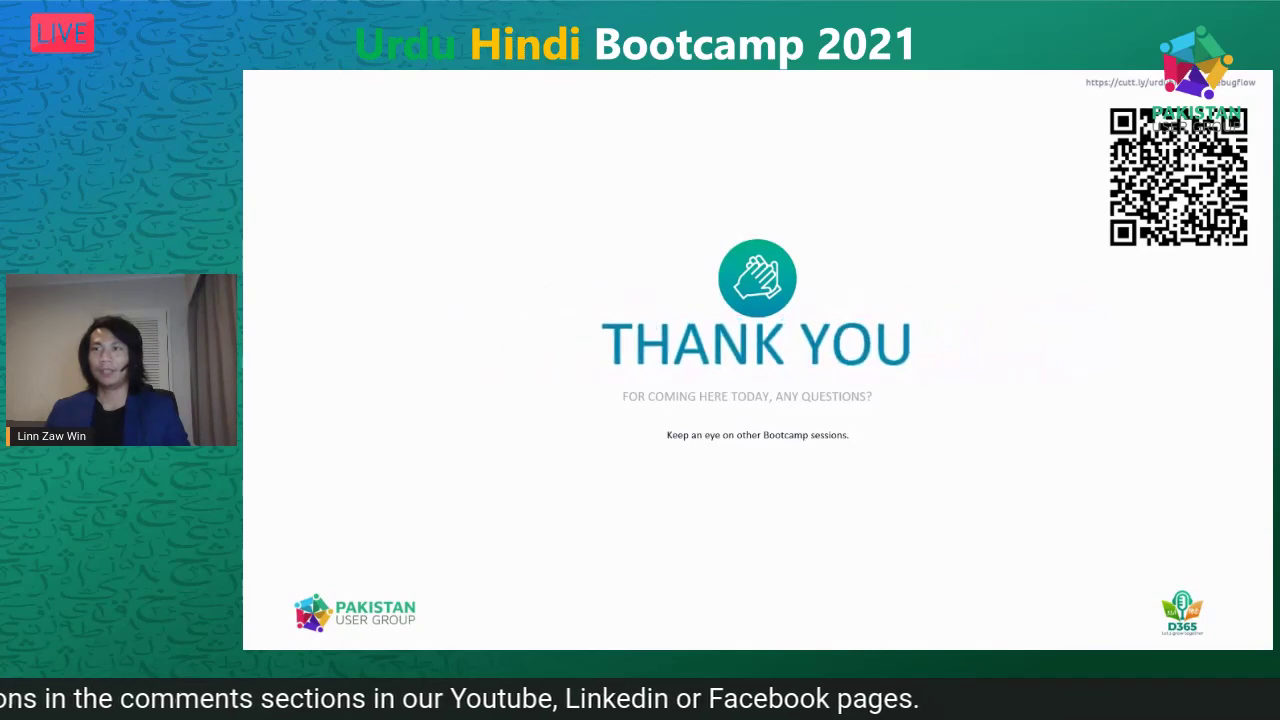